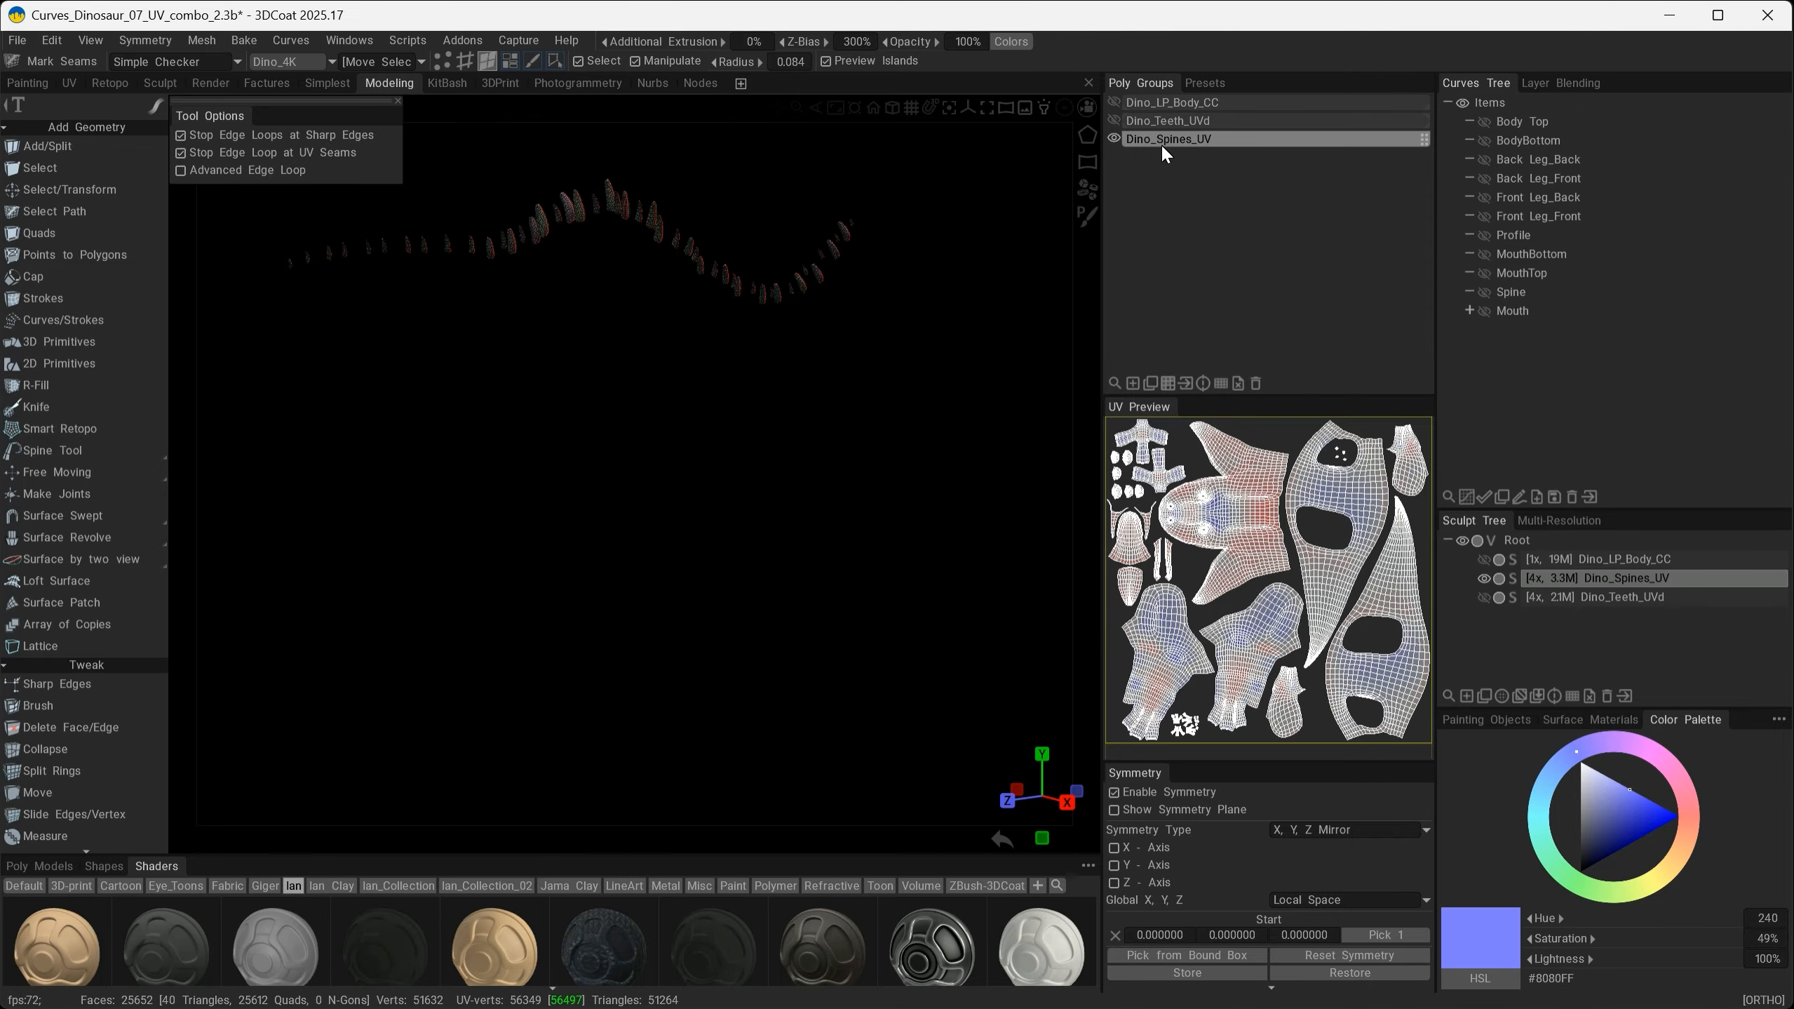
# Step: Inspect the dinosaur spines up close in the Sculpt room, toggling Conform Retopo Mesh off and back on
pyautogui.keyDown('alt'); pyautogui.moveTo(868, 411); pyautogui.dragTo(890, 446, button='right'); pyautogui.keyUp('alt')
pyautogui.keyDown('alt'); pyautogui.moveTo(899, 450); pyautogui.dragTo(937, 593, button='middle'); pyautogui.keyUp('alt')
pyautogui.keyDown('alt'); pyautogui.moveTo(905, 592); pyautogui.dragTo(880, 582); pyautogui.keyUp('alt')
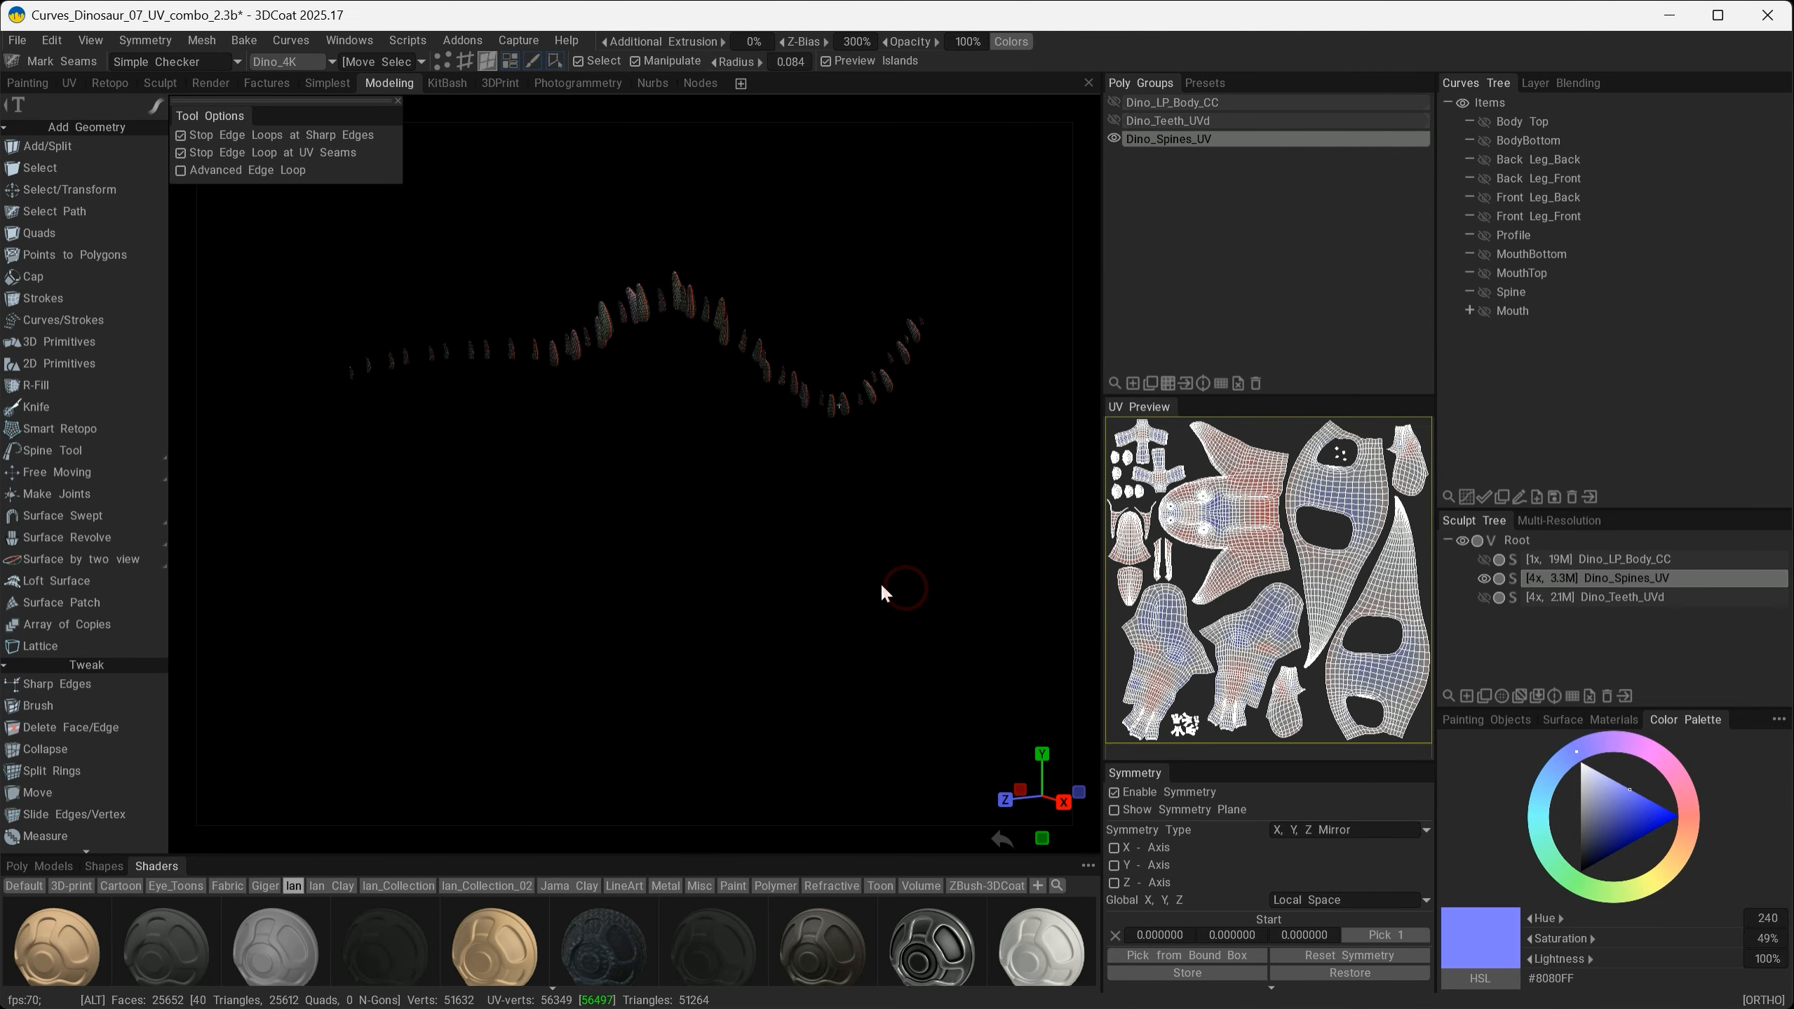
pyautogui.click(163, 84)
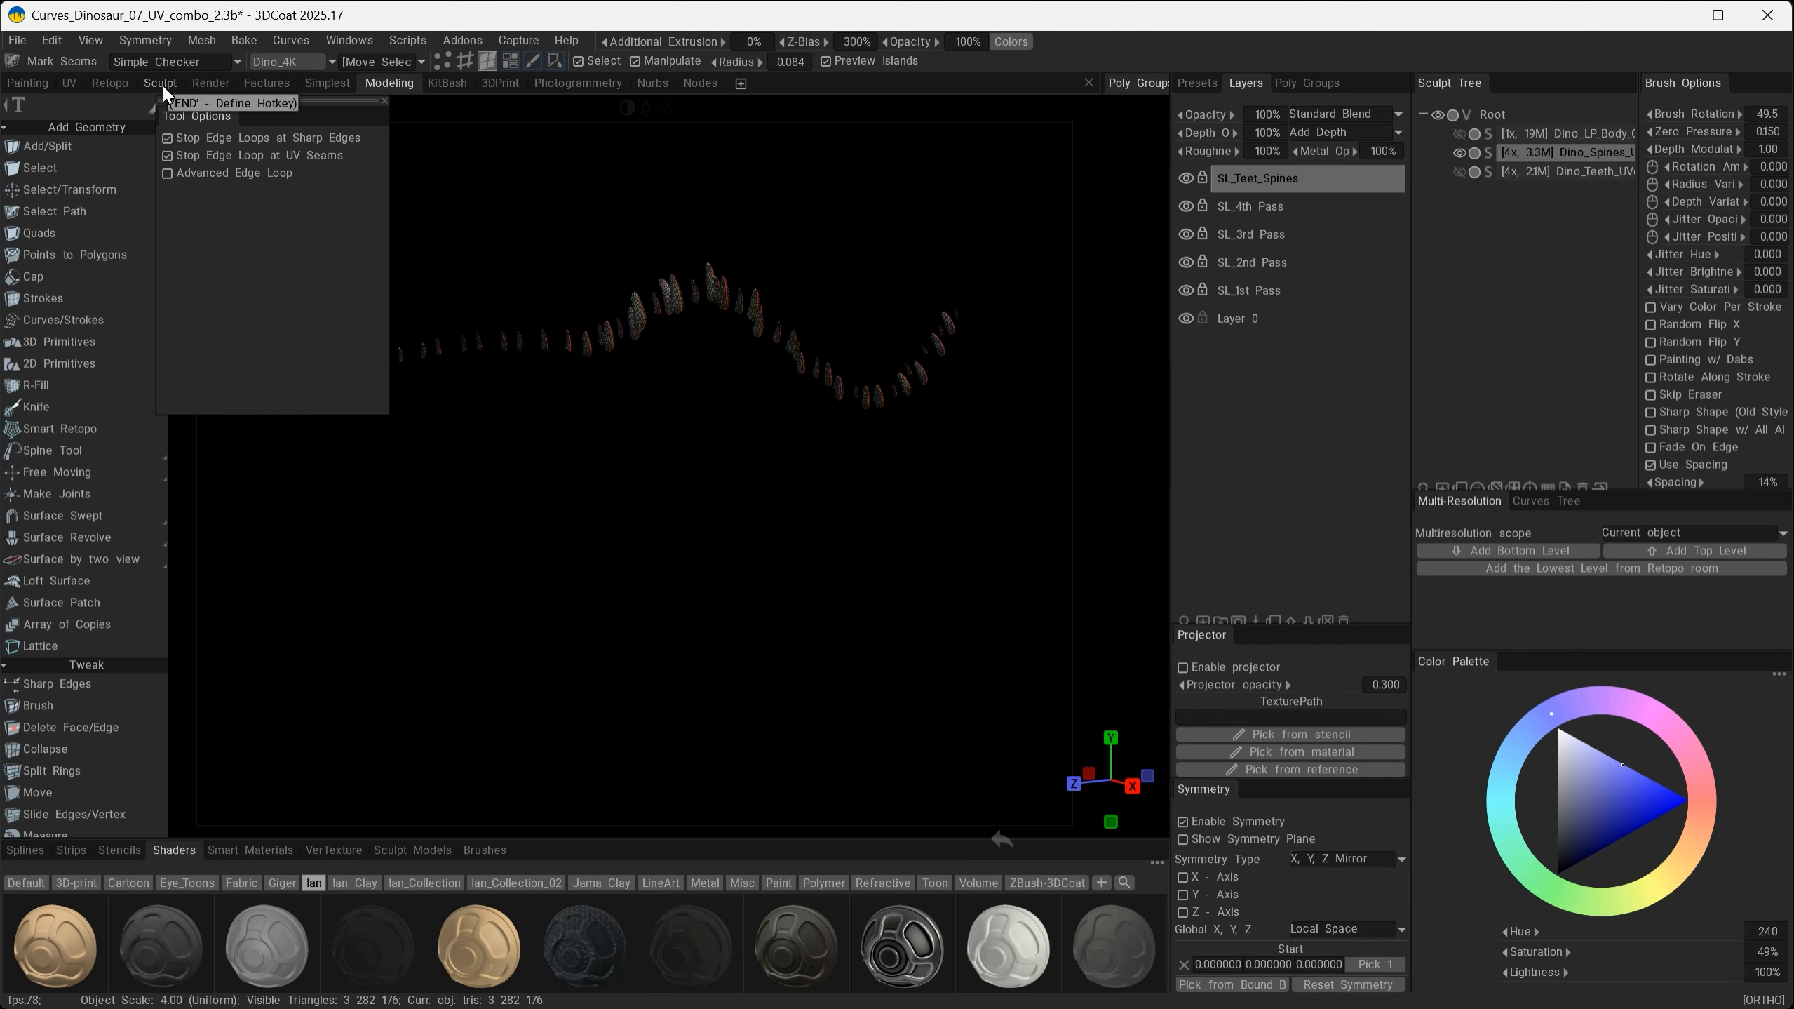
pyautogui.keyDown('alt'); pyautogui.moveTo(721, 311); pyautogui.dragTo(842, 367, button='right'); pyautogui.keyUp('alt')
pyautogui.keyDown('alt'); pyautogui.moveTo(864, 382); pyautogui.dragTo(838, 714, button='middle'); pyautogui.keyUp('alt')
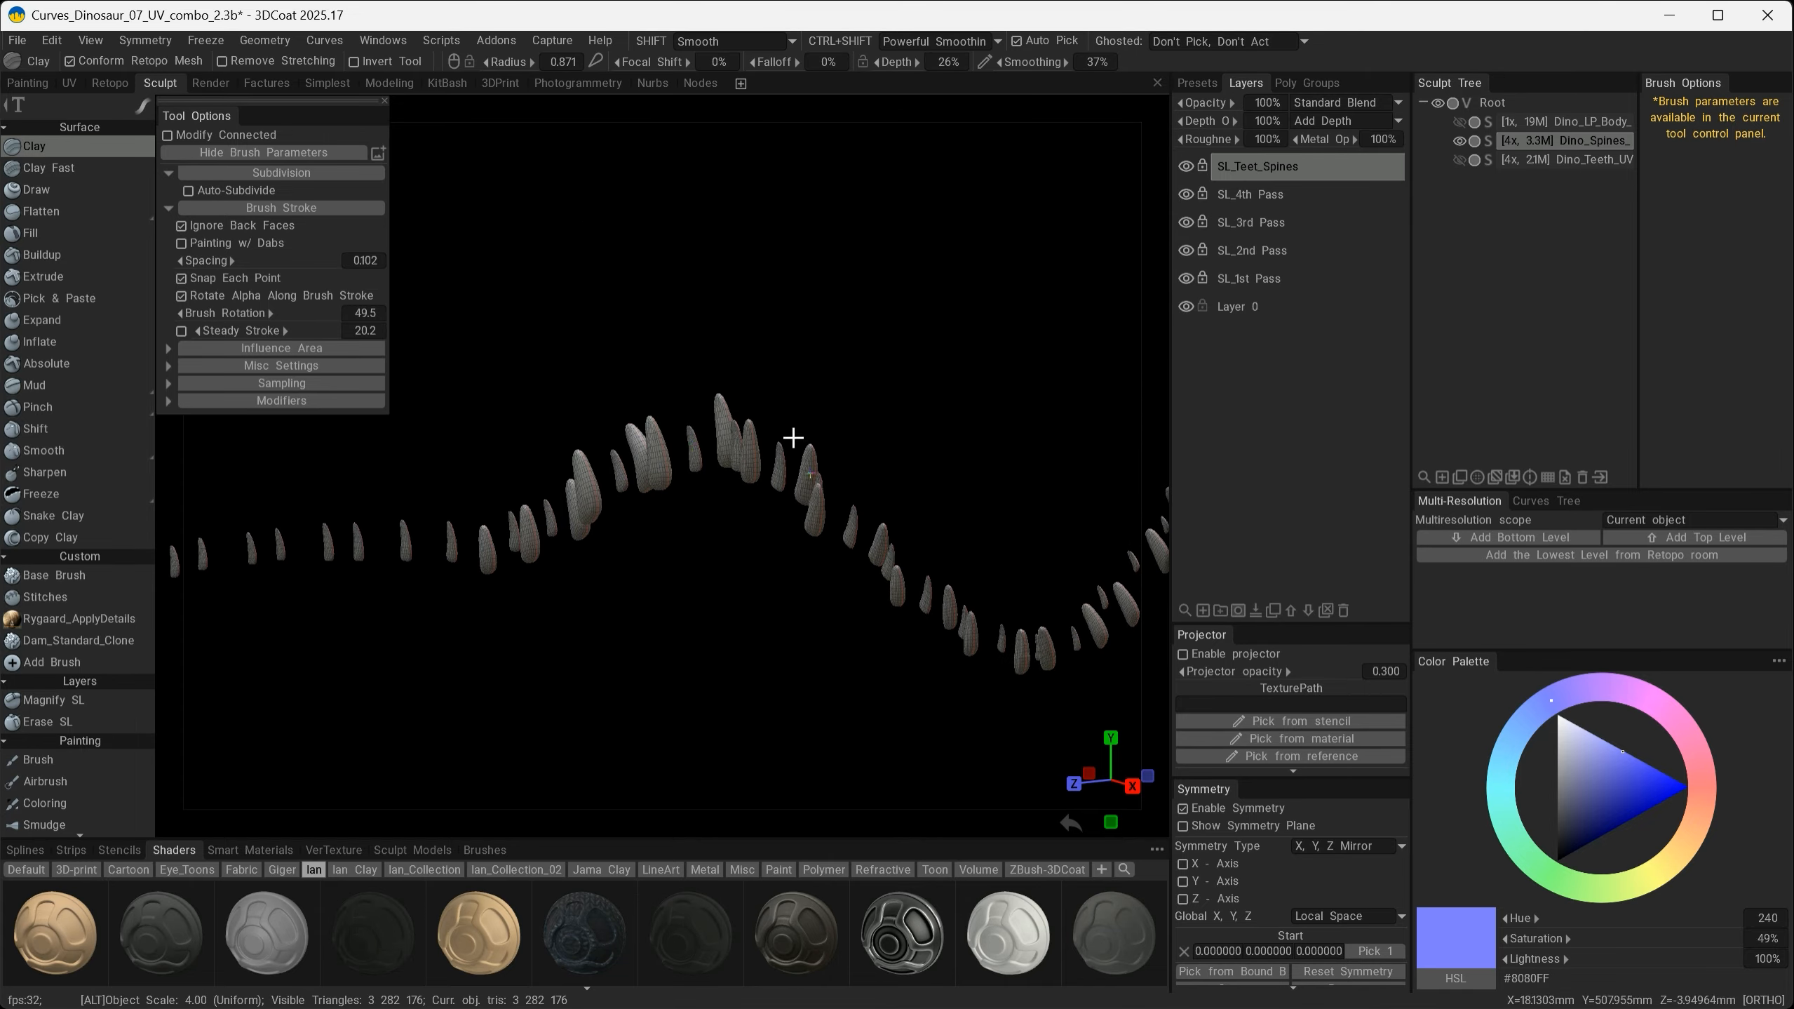
pyautogui.keyDown('alt'); pyautogui.moveTo(794, 437); pyautogui.dragTo(775, 618, button='right'); pyautogui.keyUp('alt')
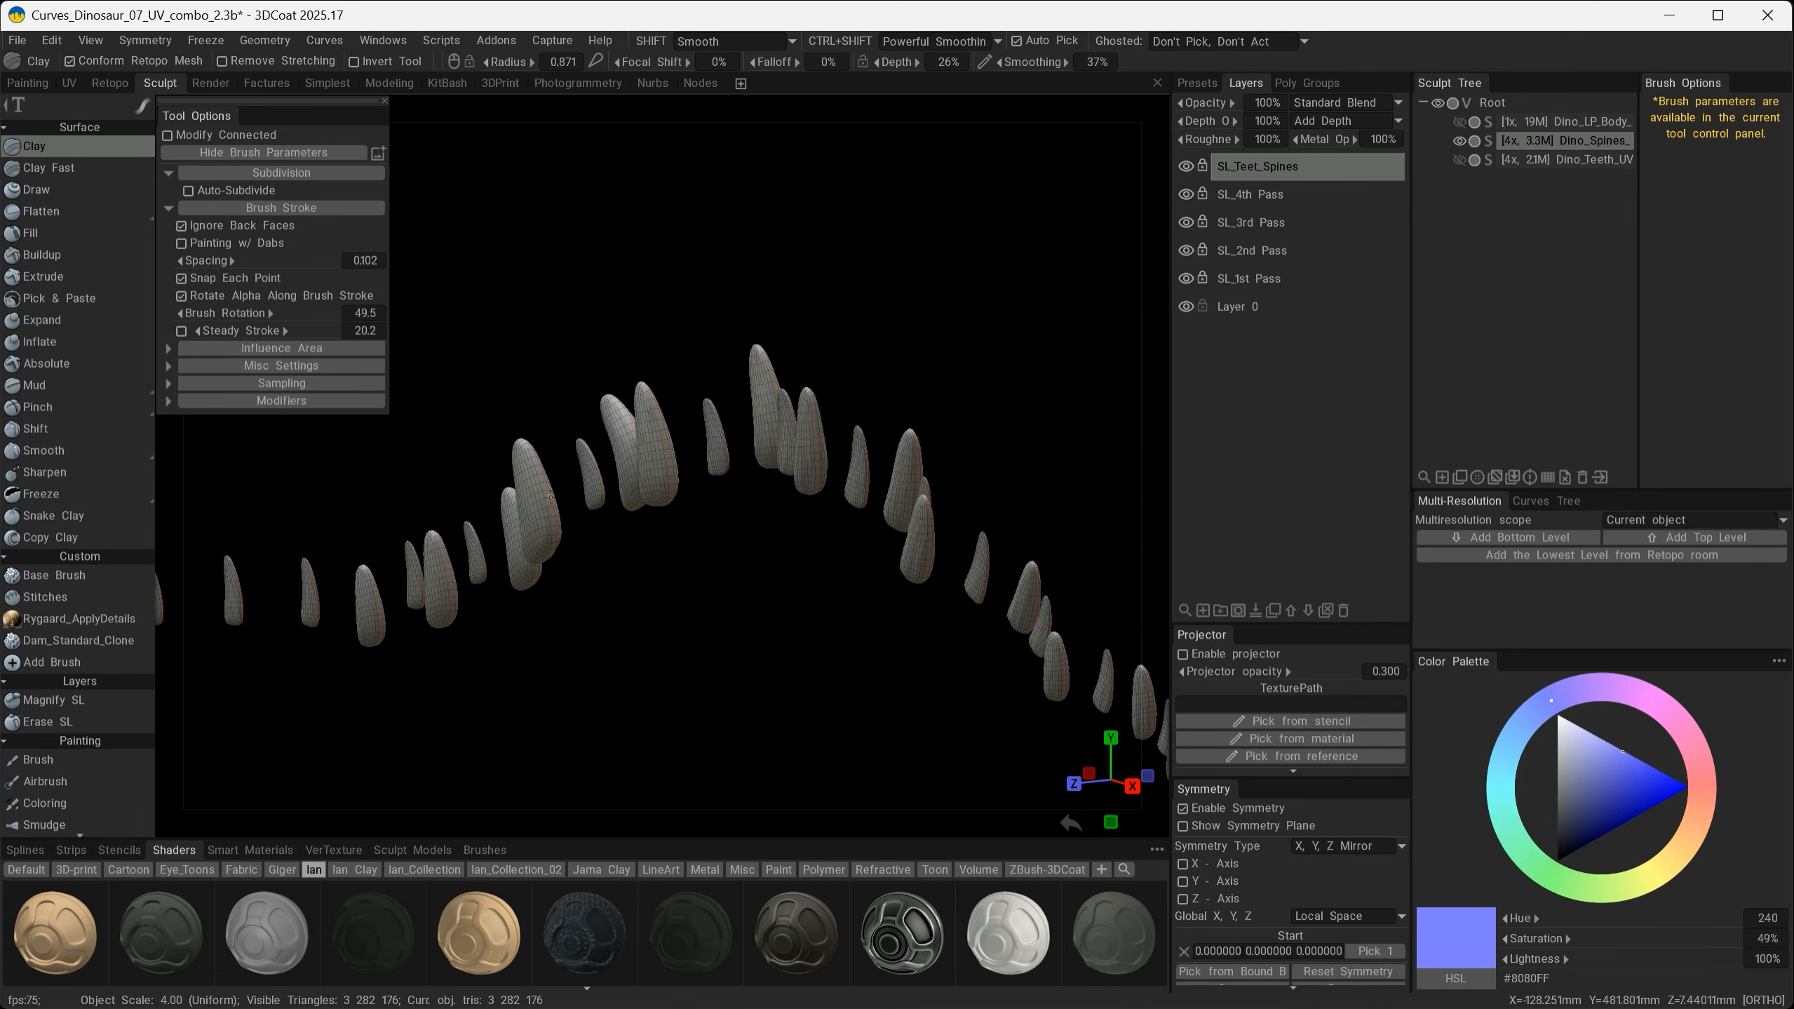
pyautogui.keyDown('alt'); pyautogui.moveTo(559, 491); pyautogui.dragTo(647, 538, button='right'); pyautogui.keyUp('alt')
pyautogui.keyDown('alt'); pyautogui.moveTo(628, 551); pyautogui.dragTo(642, 538); pyautogui.keyUp('alt')
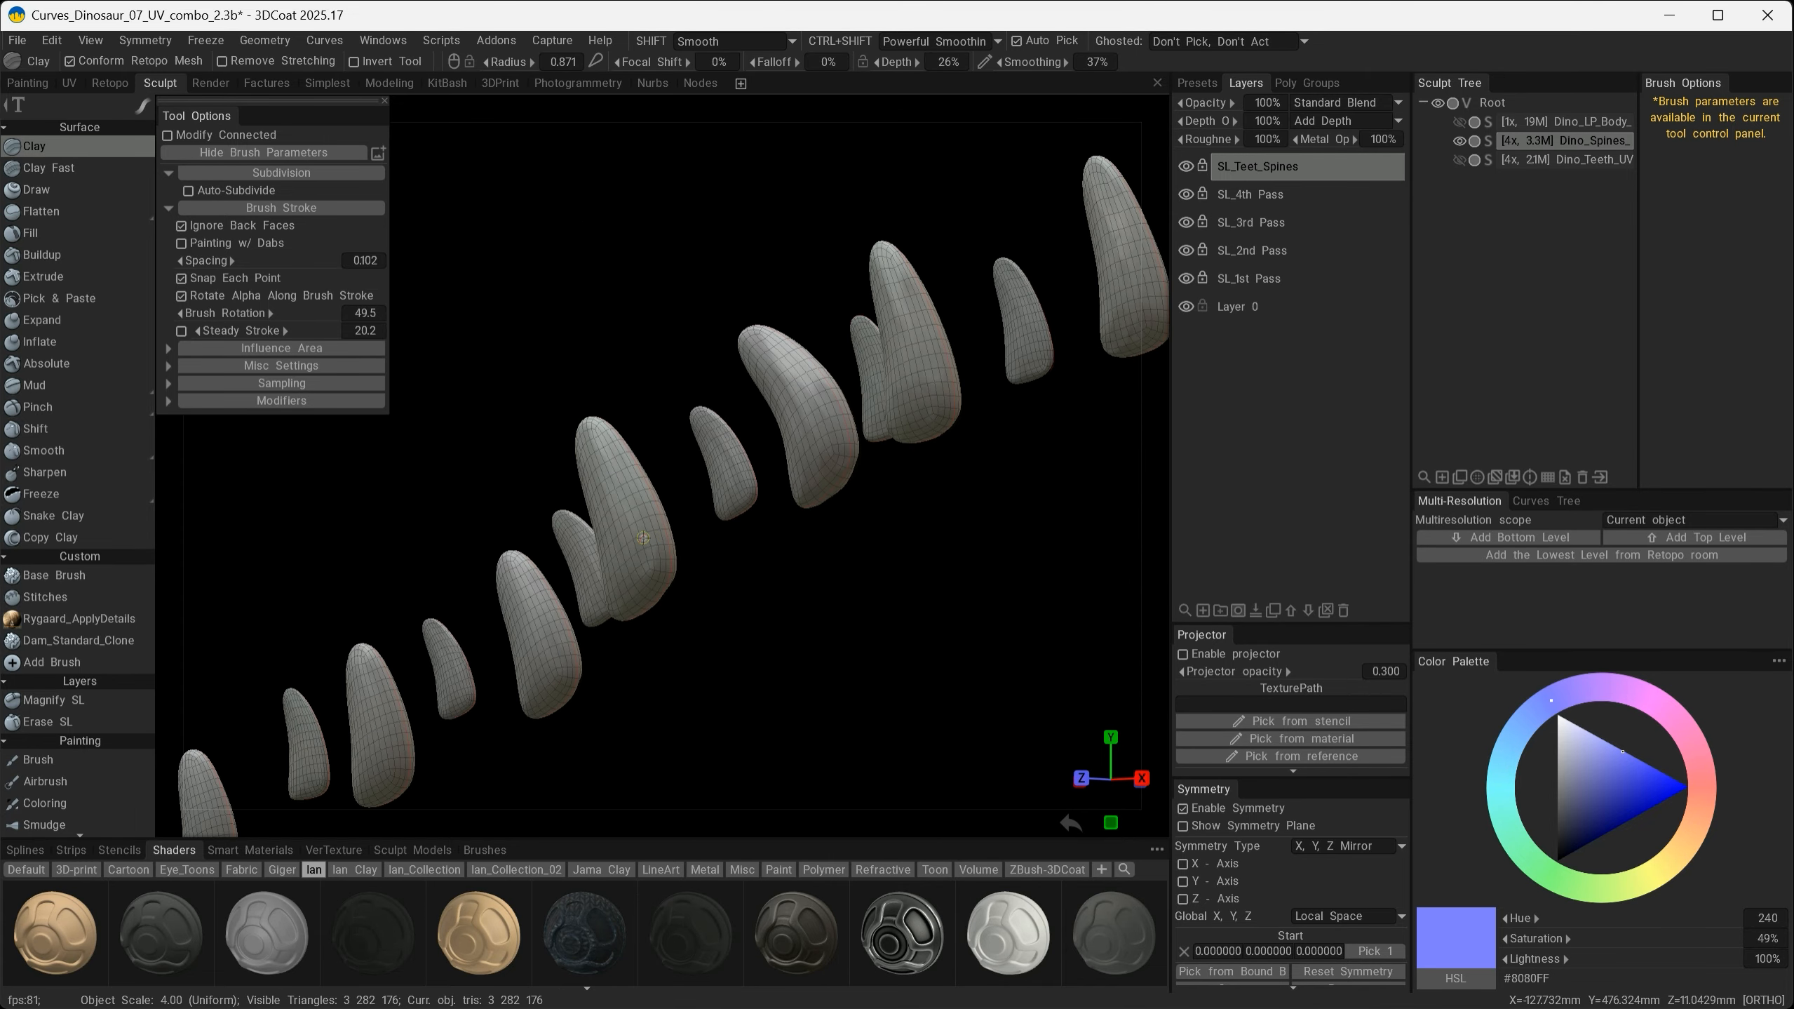
pyautogui.keyDown('alt'); pyautogui.moveTo(622, 492); pyautogui.dragTo(735, 543, button='right'); pyautogui.keyUp('alt')
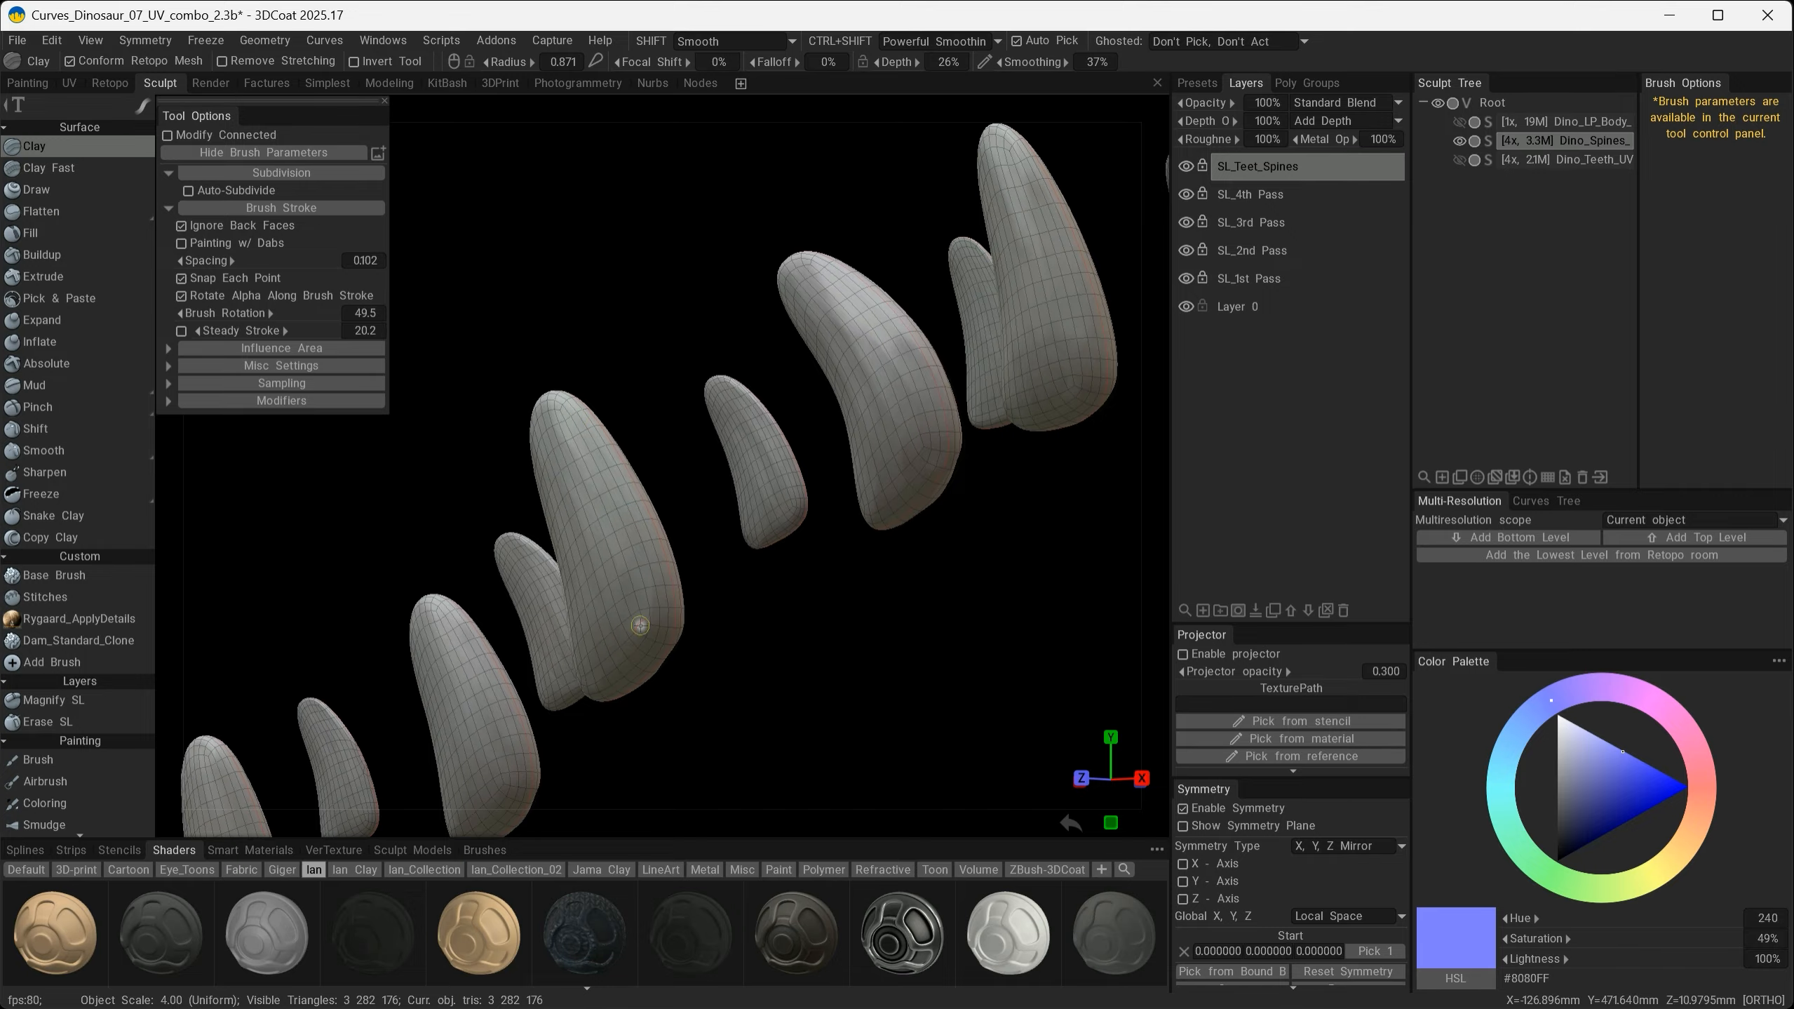
pyautogui.keyDown('alt'); pyautogui.moveTo(893, 664); pyautogui.dragTo(753, 578, button='right'); pyautogui.keyUp('alt')
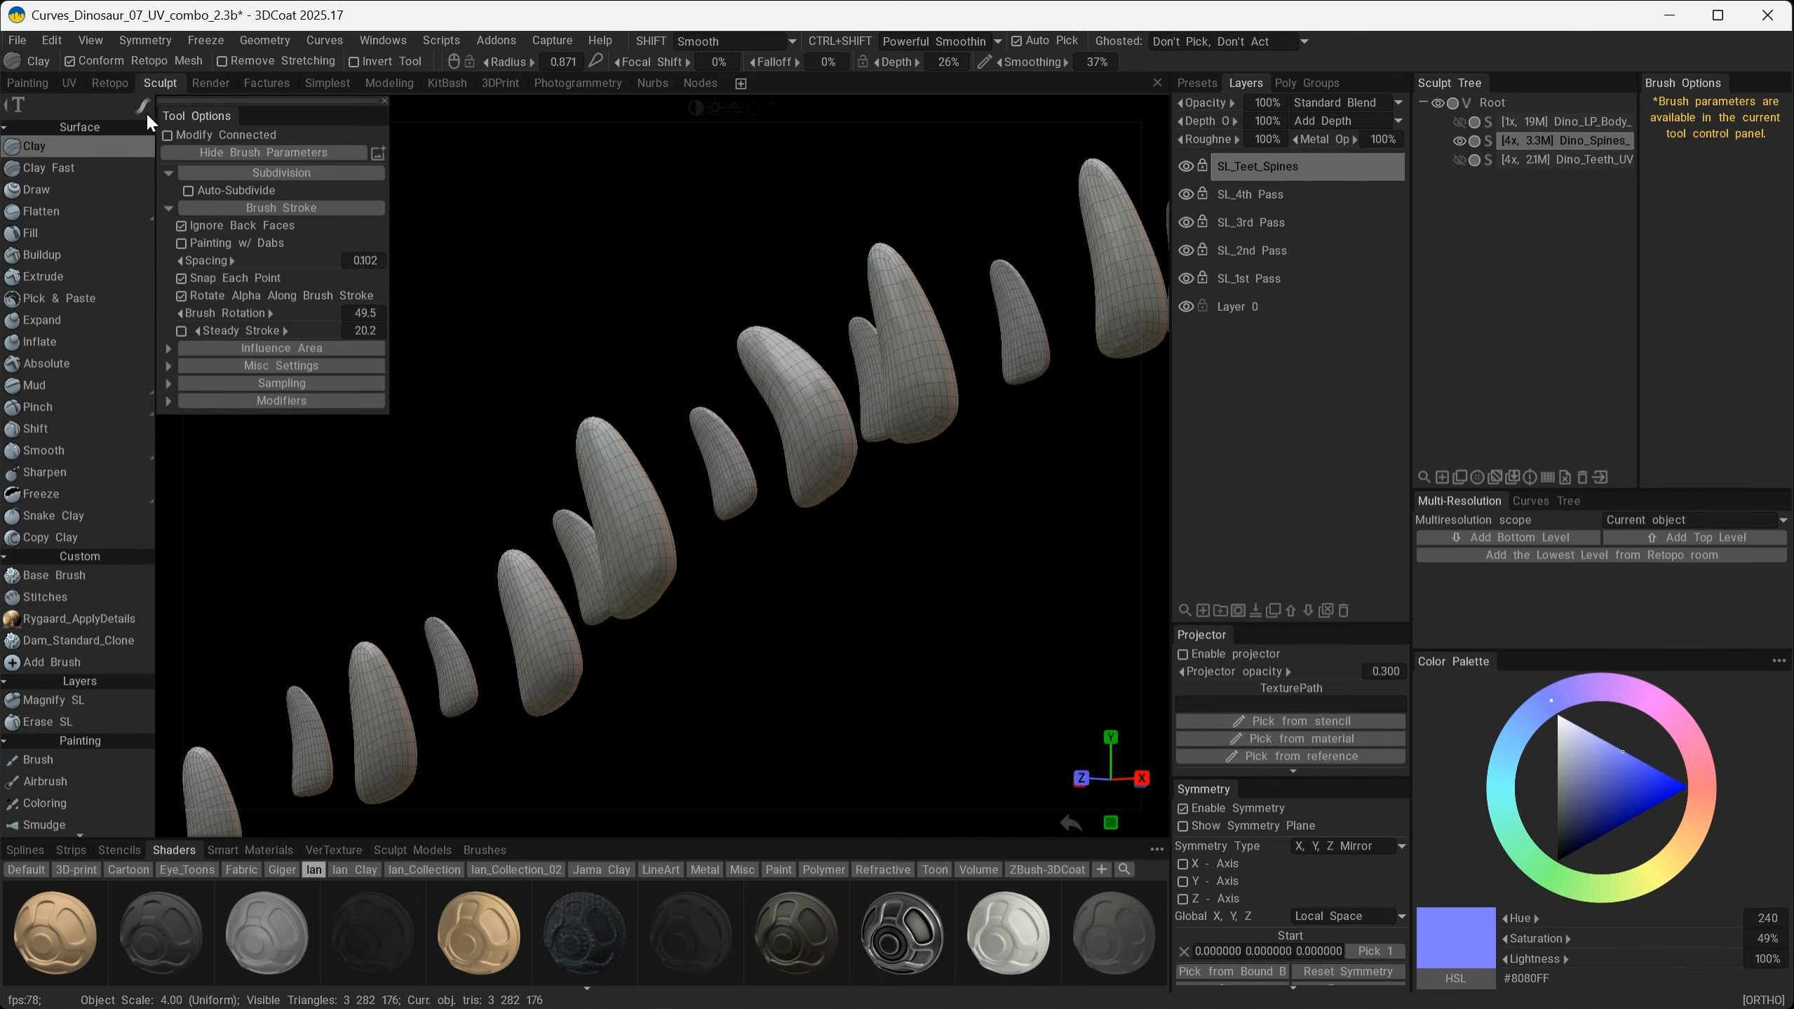
pyautogui.click(69, 64)
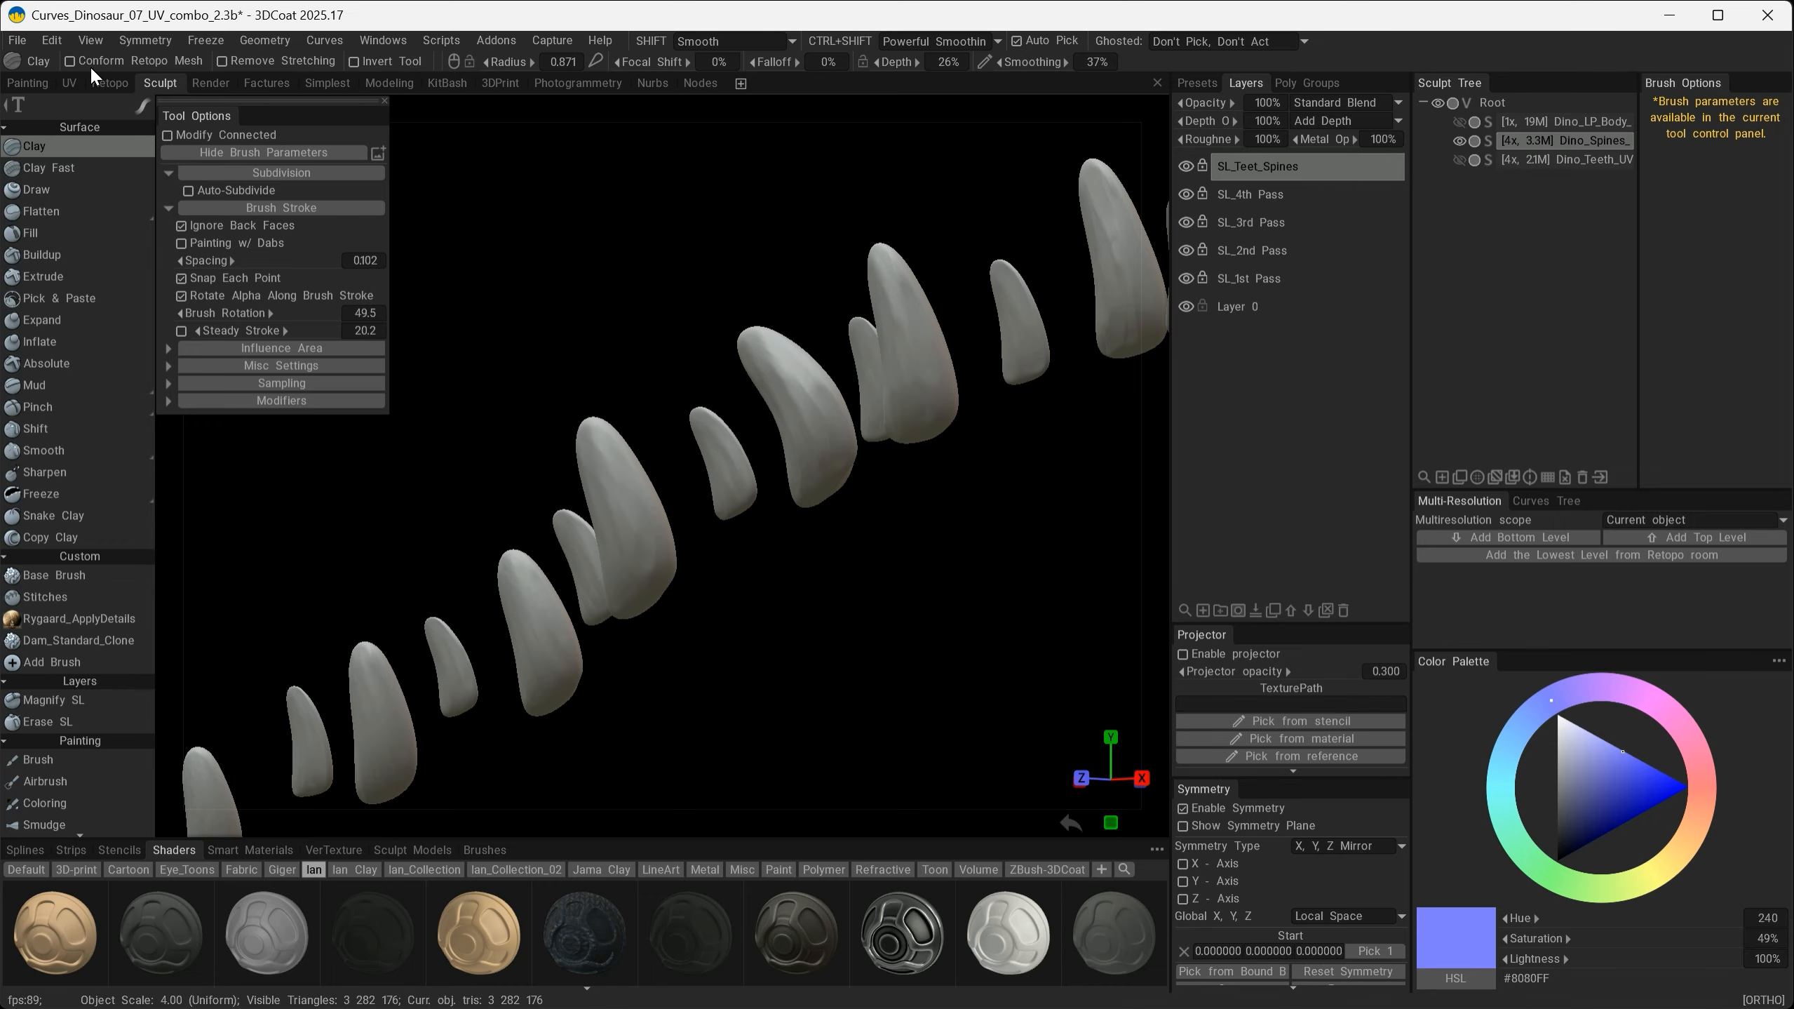
pyautogui.click(70, 61)
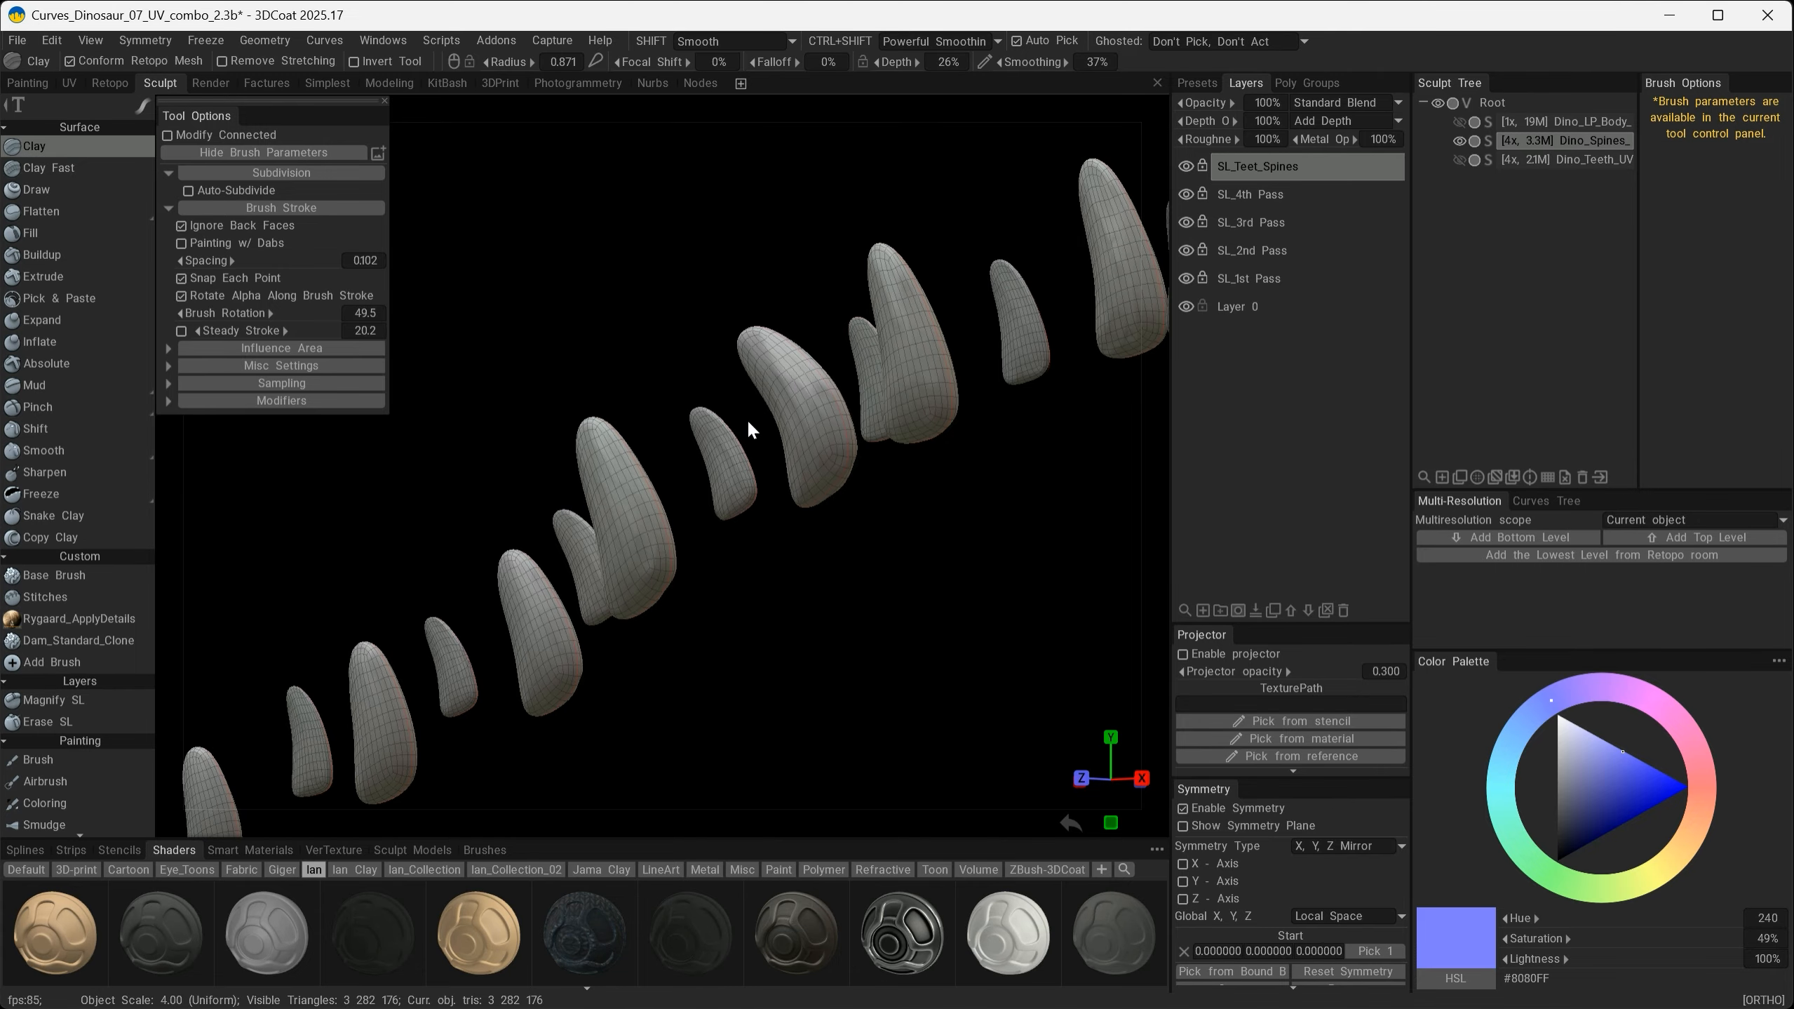
# Step: In the Modeling room, hide the Dino_Spines_UV poly group to view the bare sculpt and show it again
pyautogui.click(389, 83)
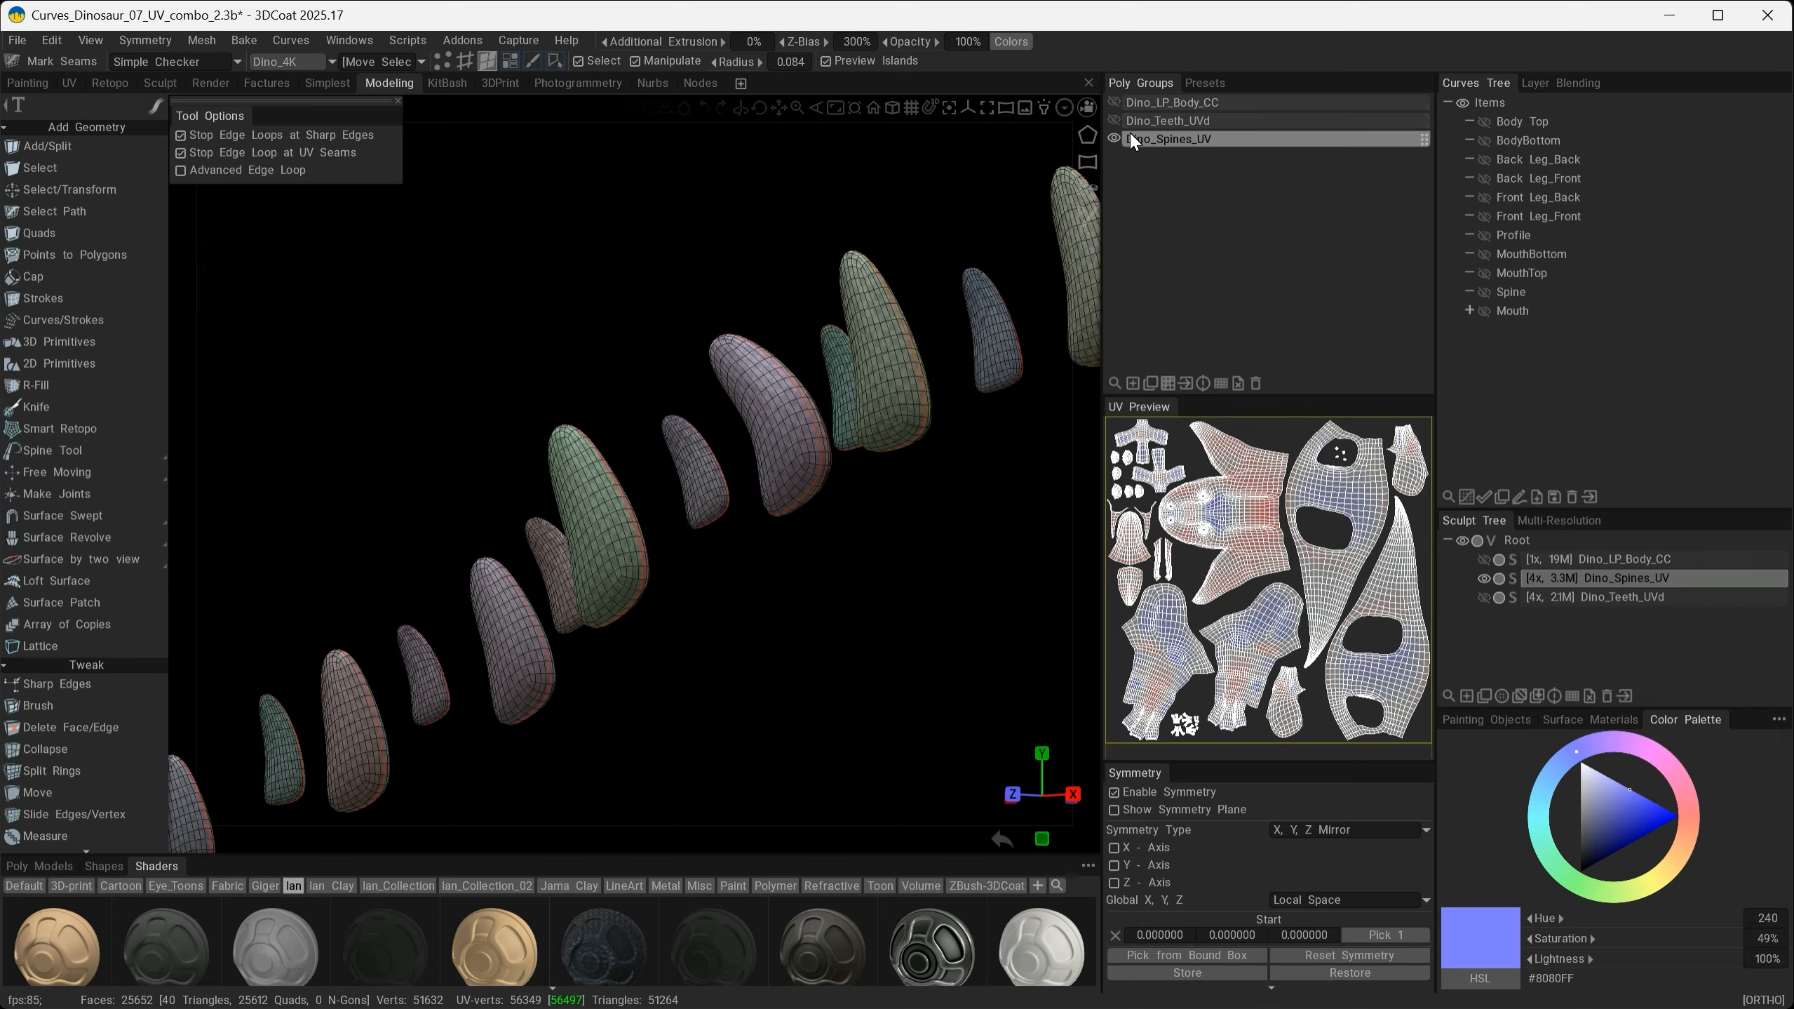
pyautogui.click(1113, 138)
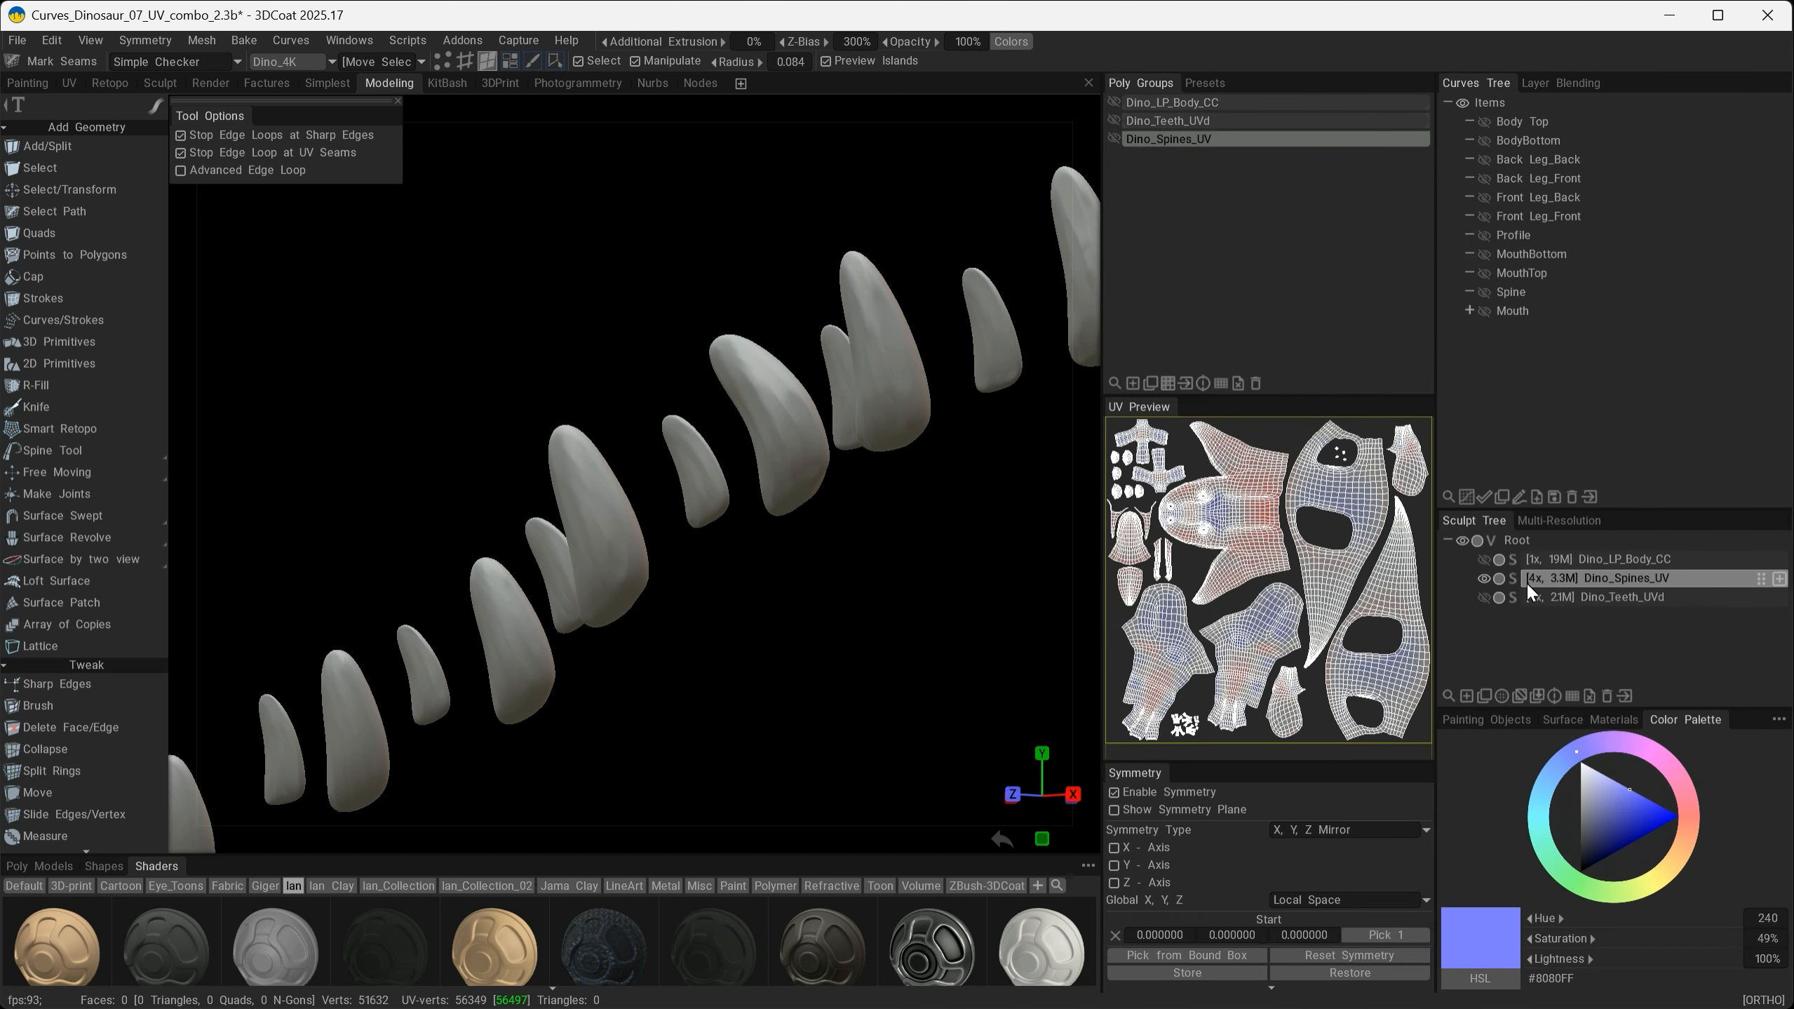
pyautogui.click(1113, 138)
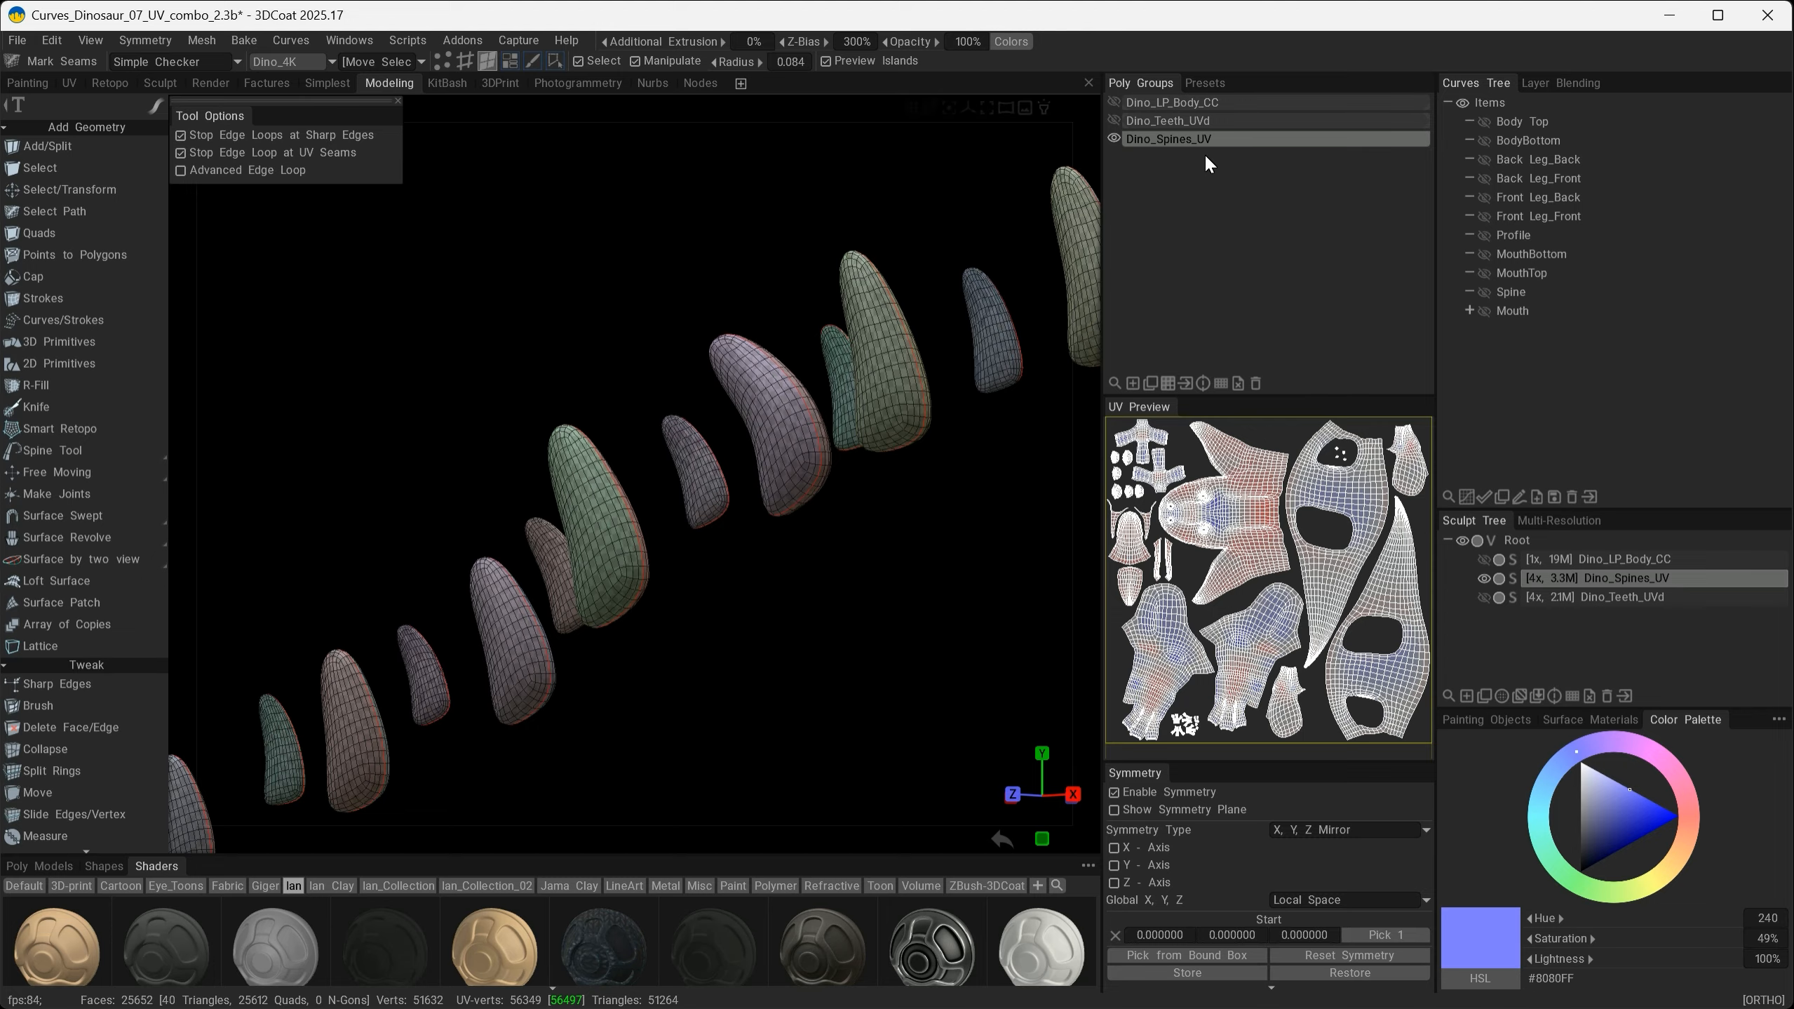
# Step: Make Dino_LP_Spines the current UV set so the spines' UV islands are previewed
pyautogui.click(306, 59)
pyautogui.click(306, 124)
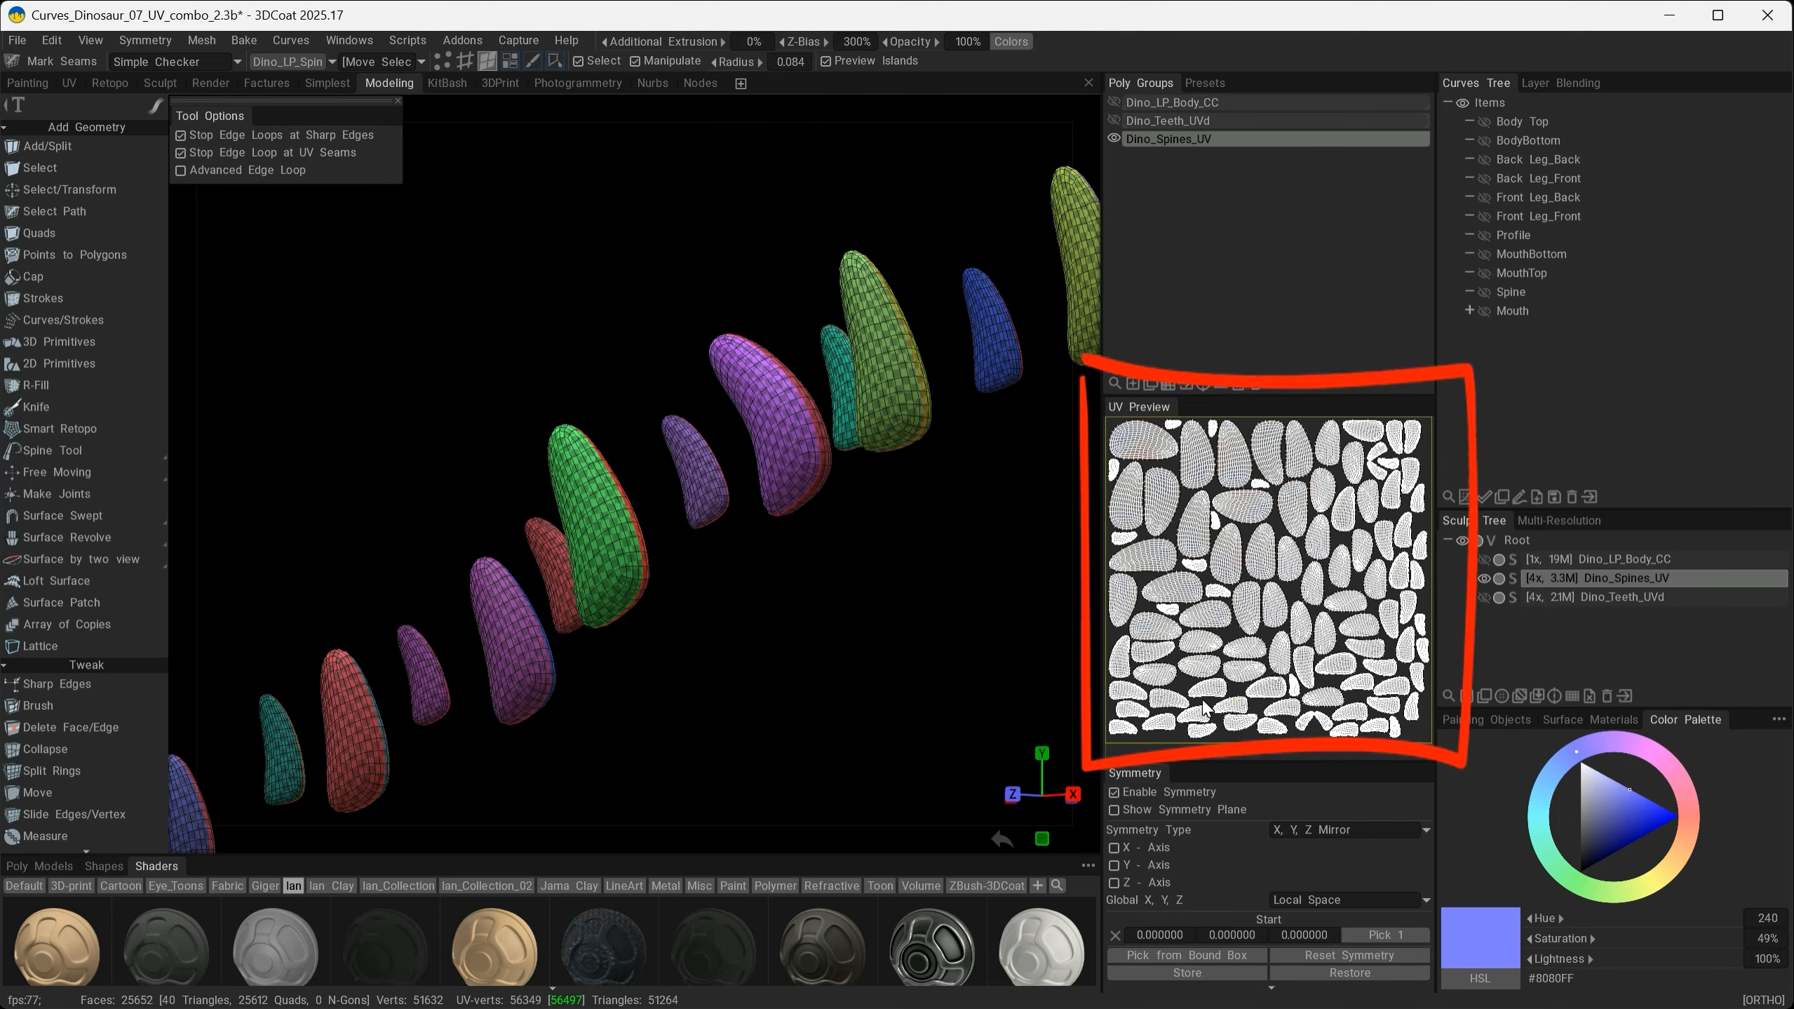
pyautogui.moveTo(763, 634)
pyautogui.keyDown('alt'); pyautogui.mouseDown()
pyautogui.moveTo(789, 768)
pyautogui.moveTo(587, 724)
pyautogui.moveTo(868, 680)
pyautogui.moveTo(849, 647)
pyautogui.moveTo(881, 643)
pyautogui.moveTo(849, 592)
pyautogui.moveTo(784, 665)
pyautogui.moveTo(830, 665)
pyautogui.mouseUp(); pyautogui.keyUp('alt')
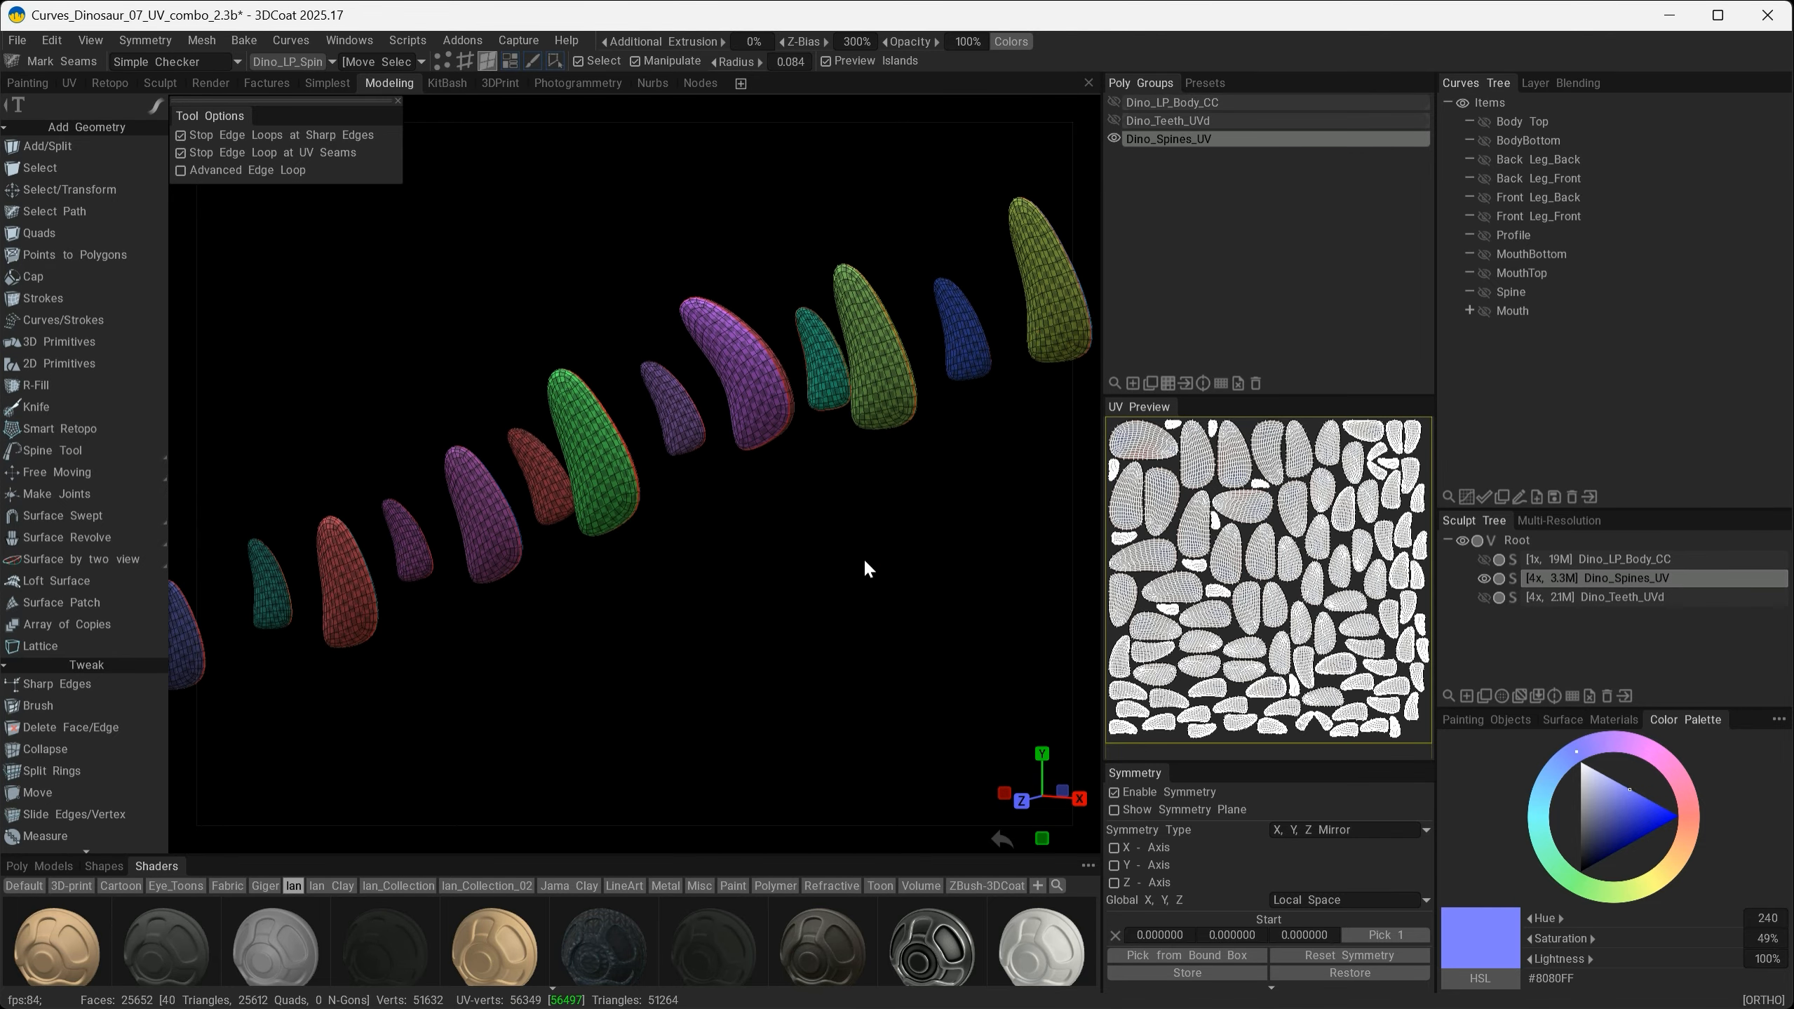
# Step: Start Bake w/ Normal Map (Per-Pixel) and set the scan depth to 0.608 inside and 0.668 outside the object
pyautogui.click(248, 39)
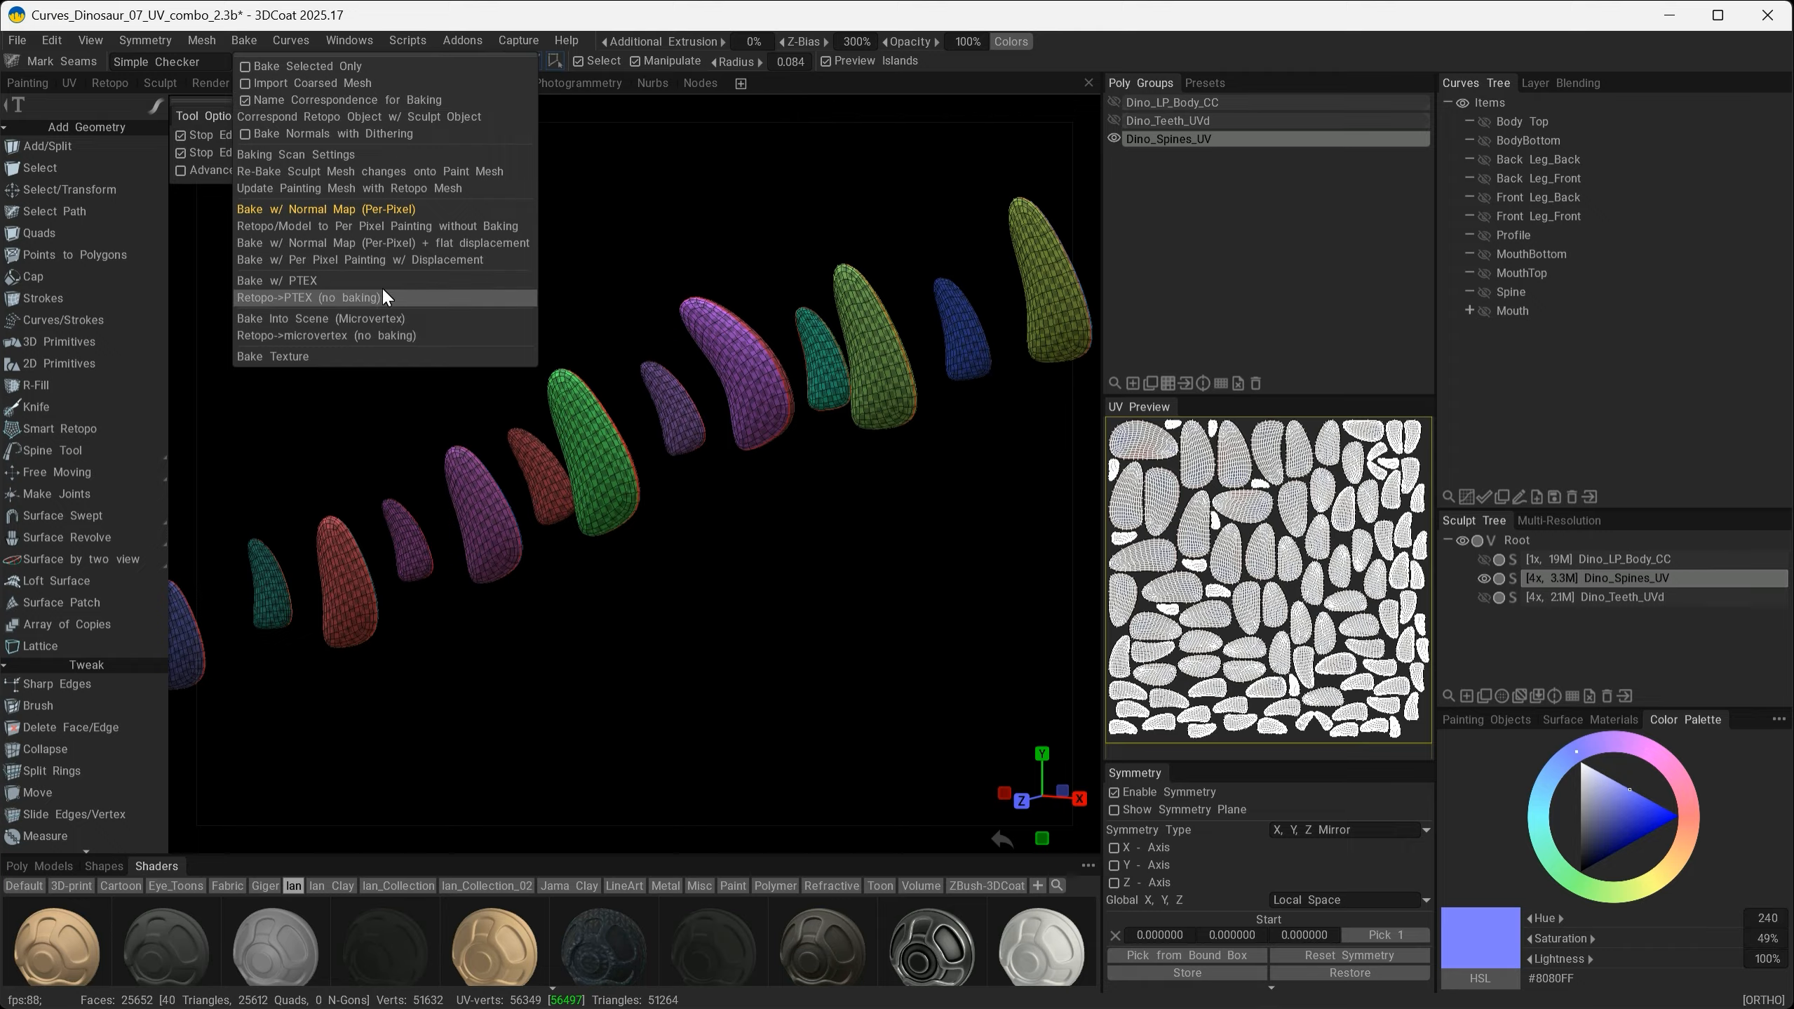
pyautogui.click(278, 206)
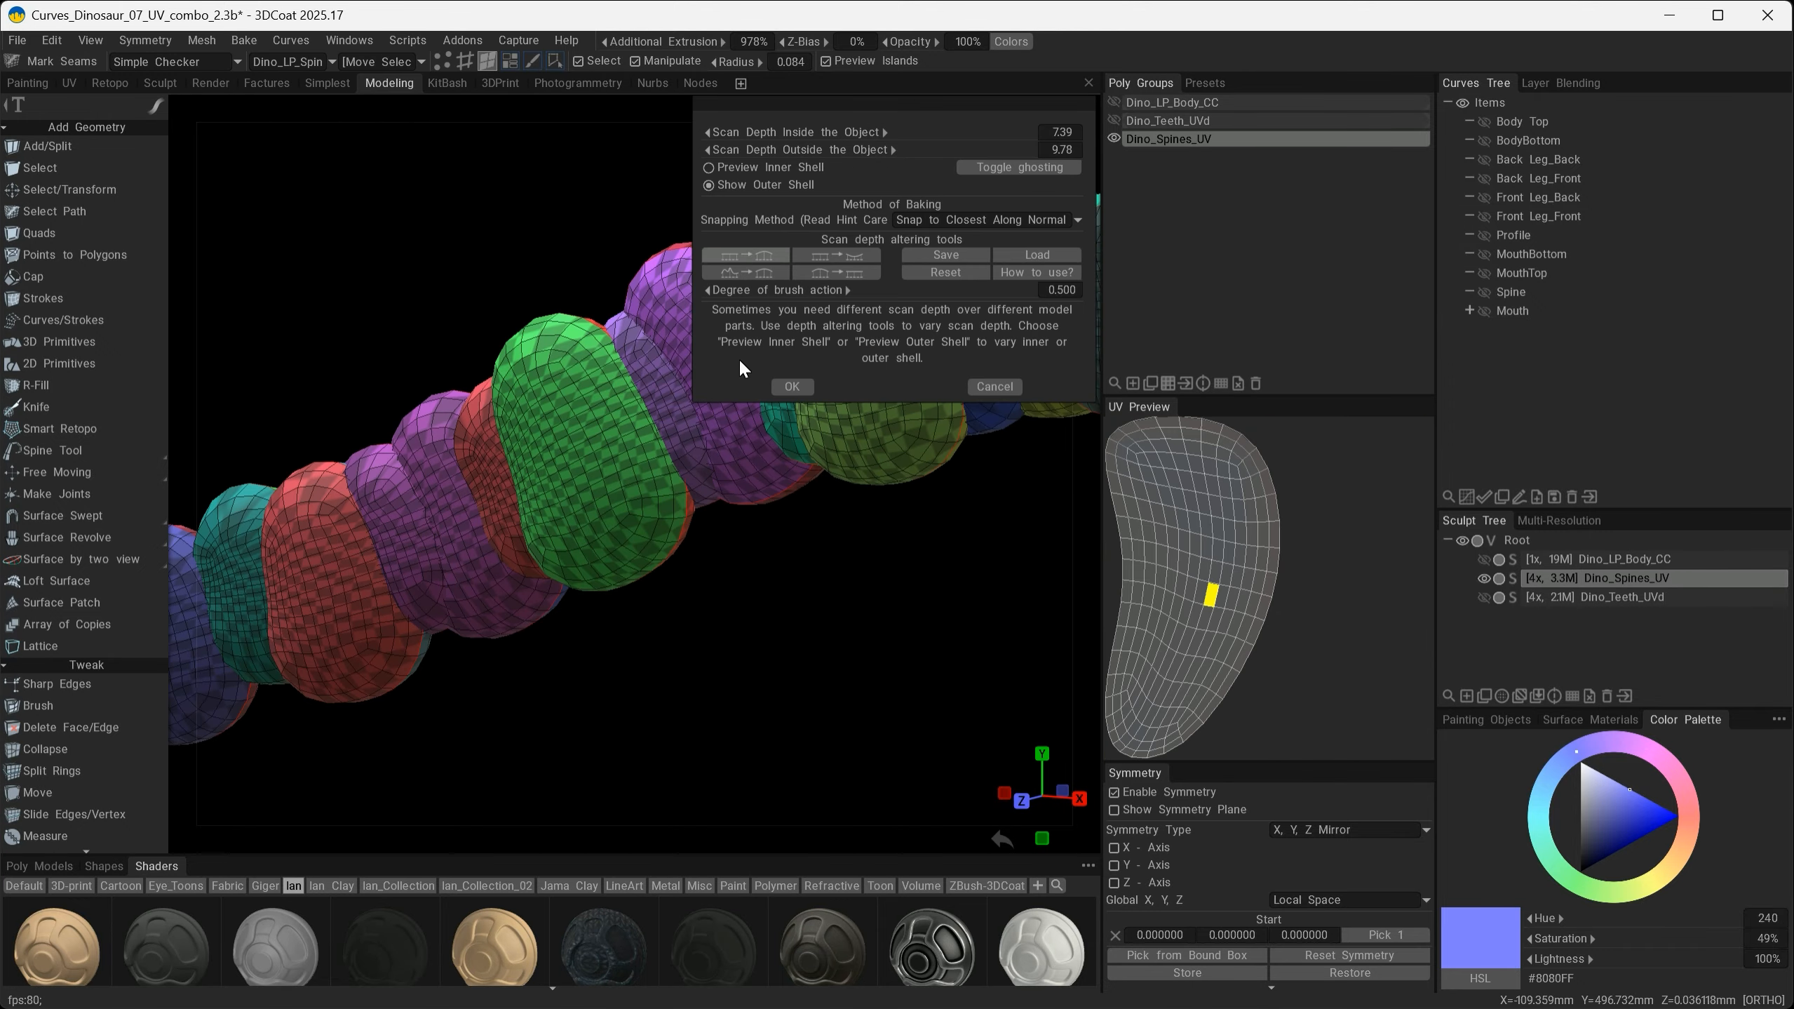
pyautogui.click(1037, 254)
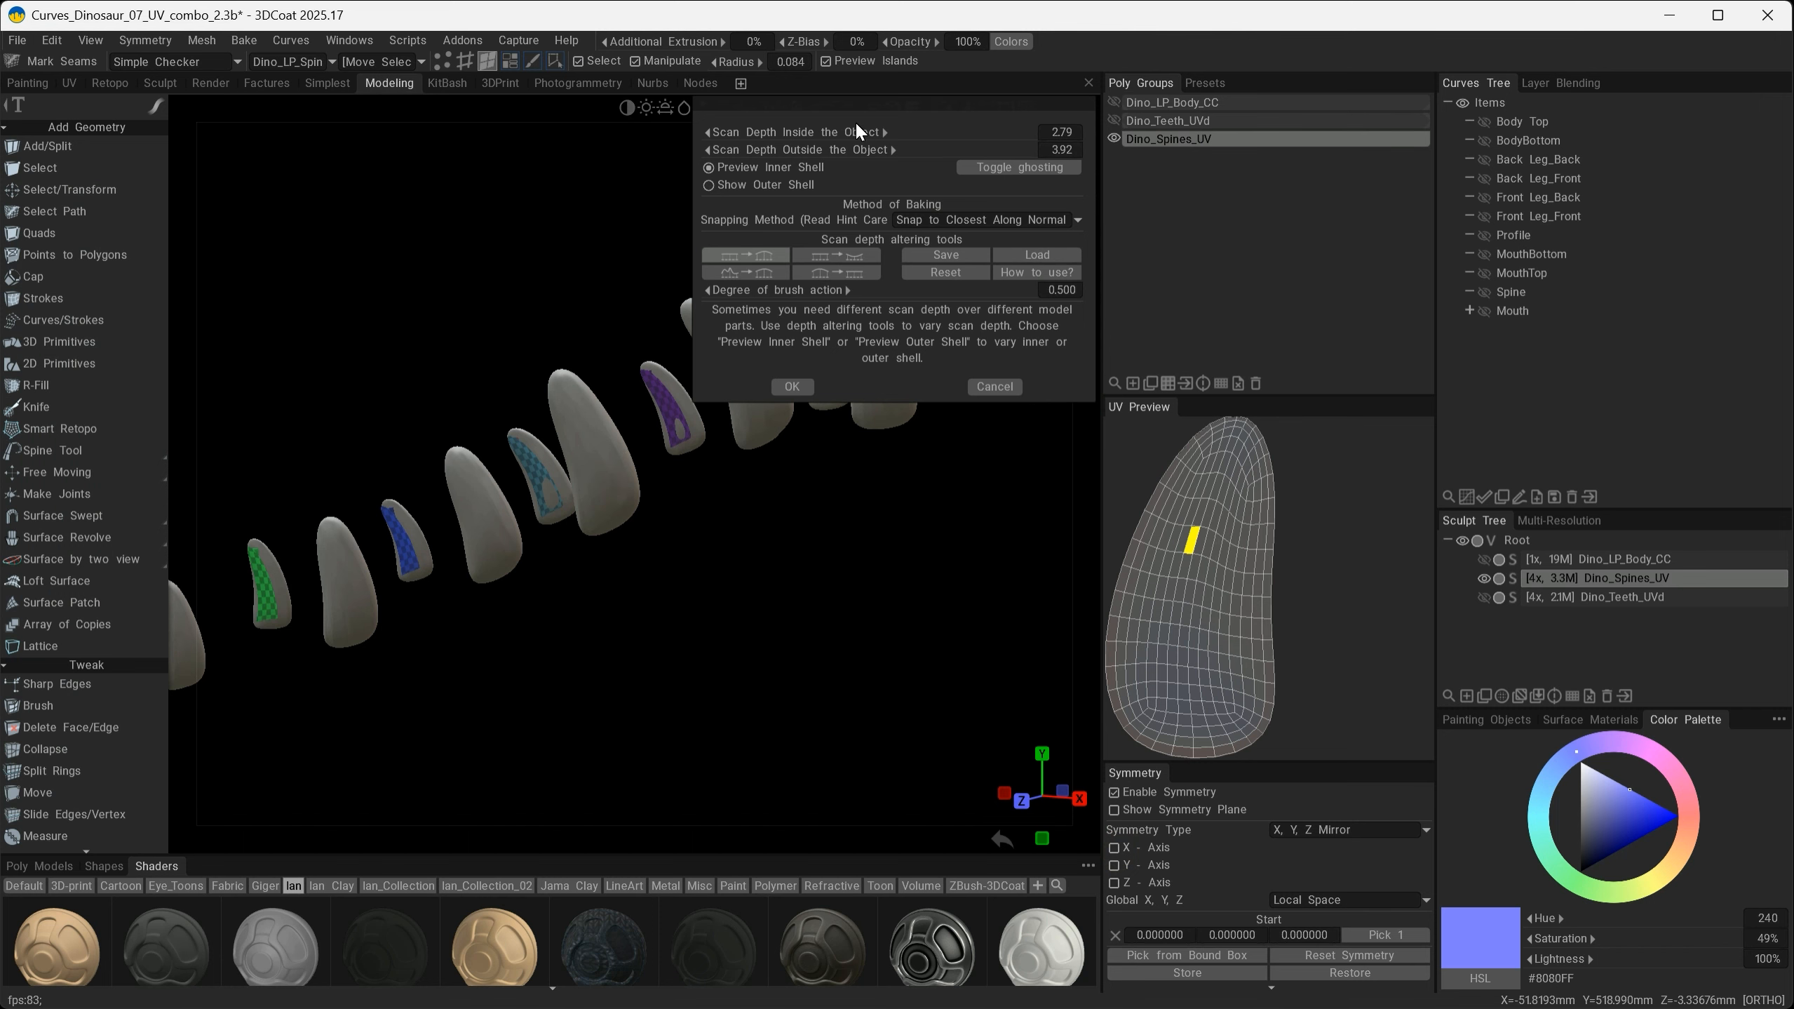
pyautogui.moveTo(854, 104); pyautogui.dragTo(827, 505)
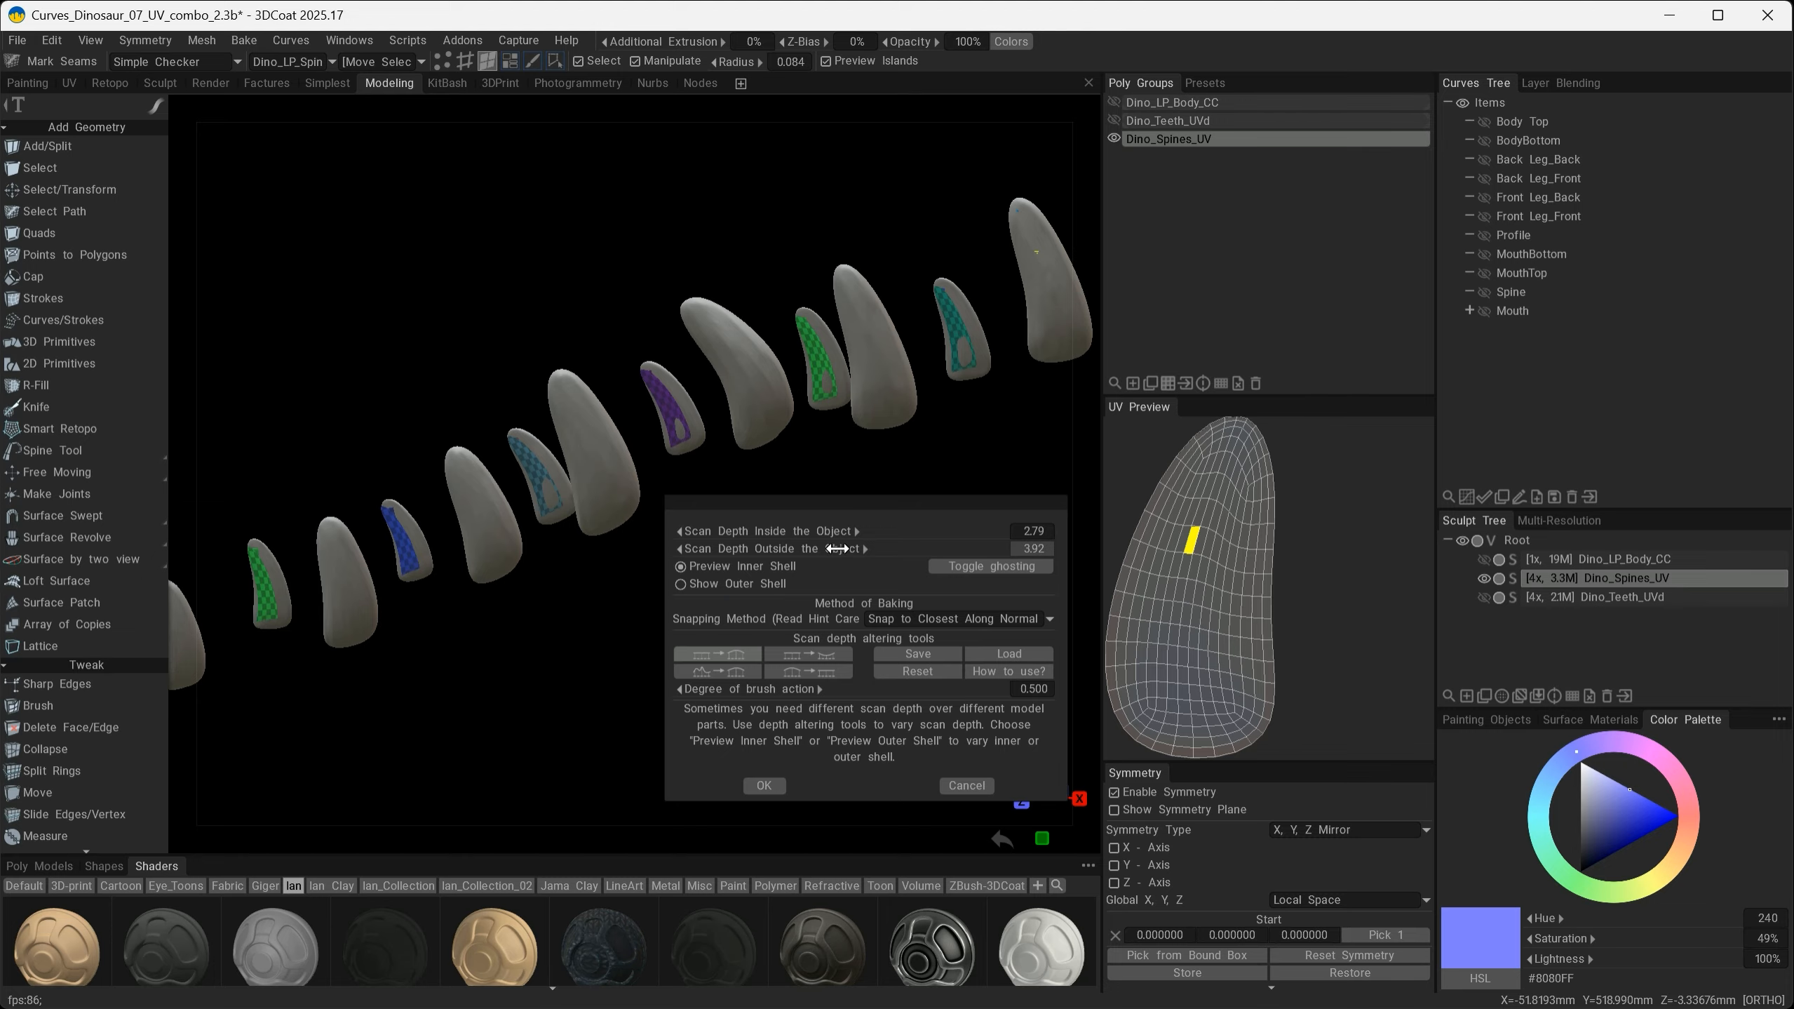
pyautogui.moveTo(901, 551); pyautogui.dragTo(641, 531)
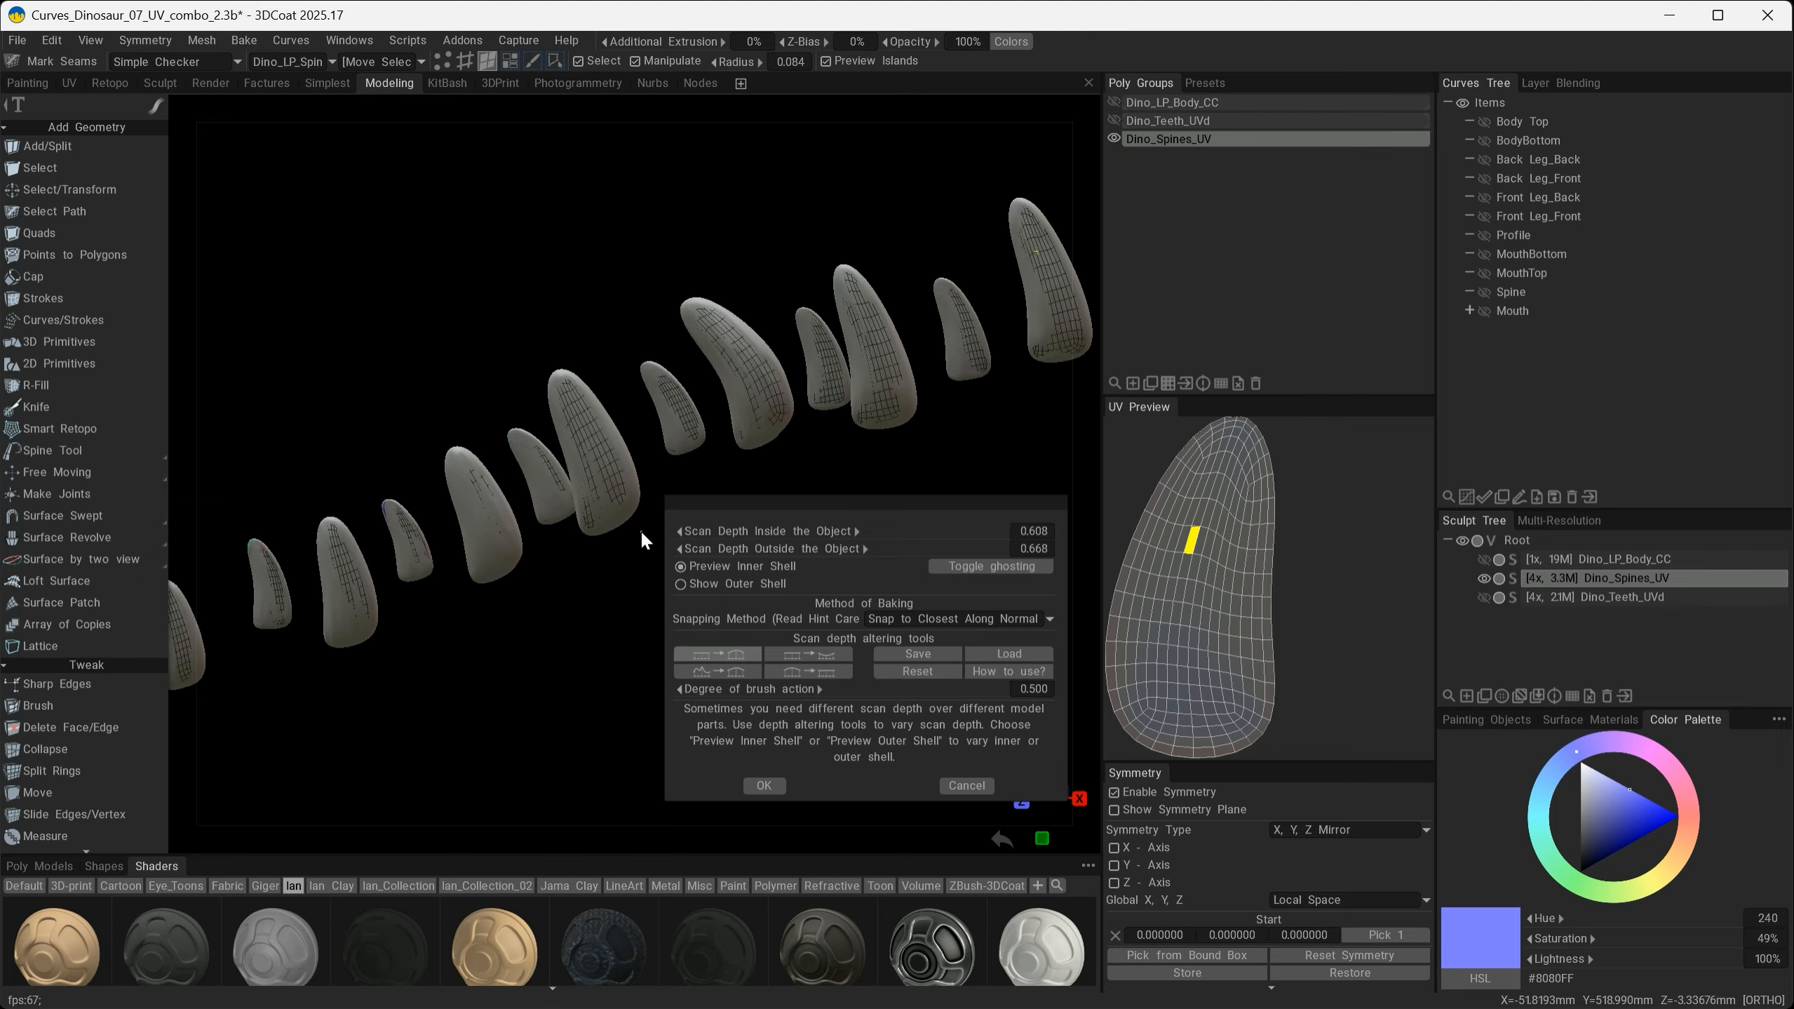
# Step: Preview the outer shell, set Scan Depth Outside the Object to 0.142 and accept the scan settings
pyautogui.click(719, 583)
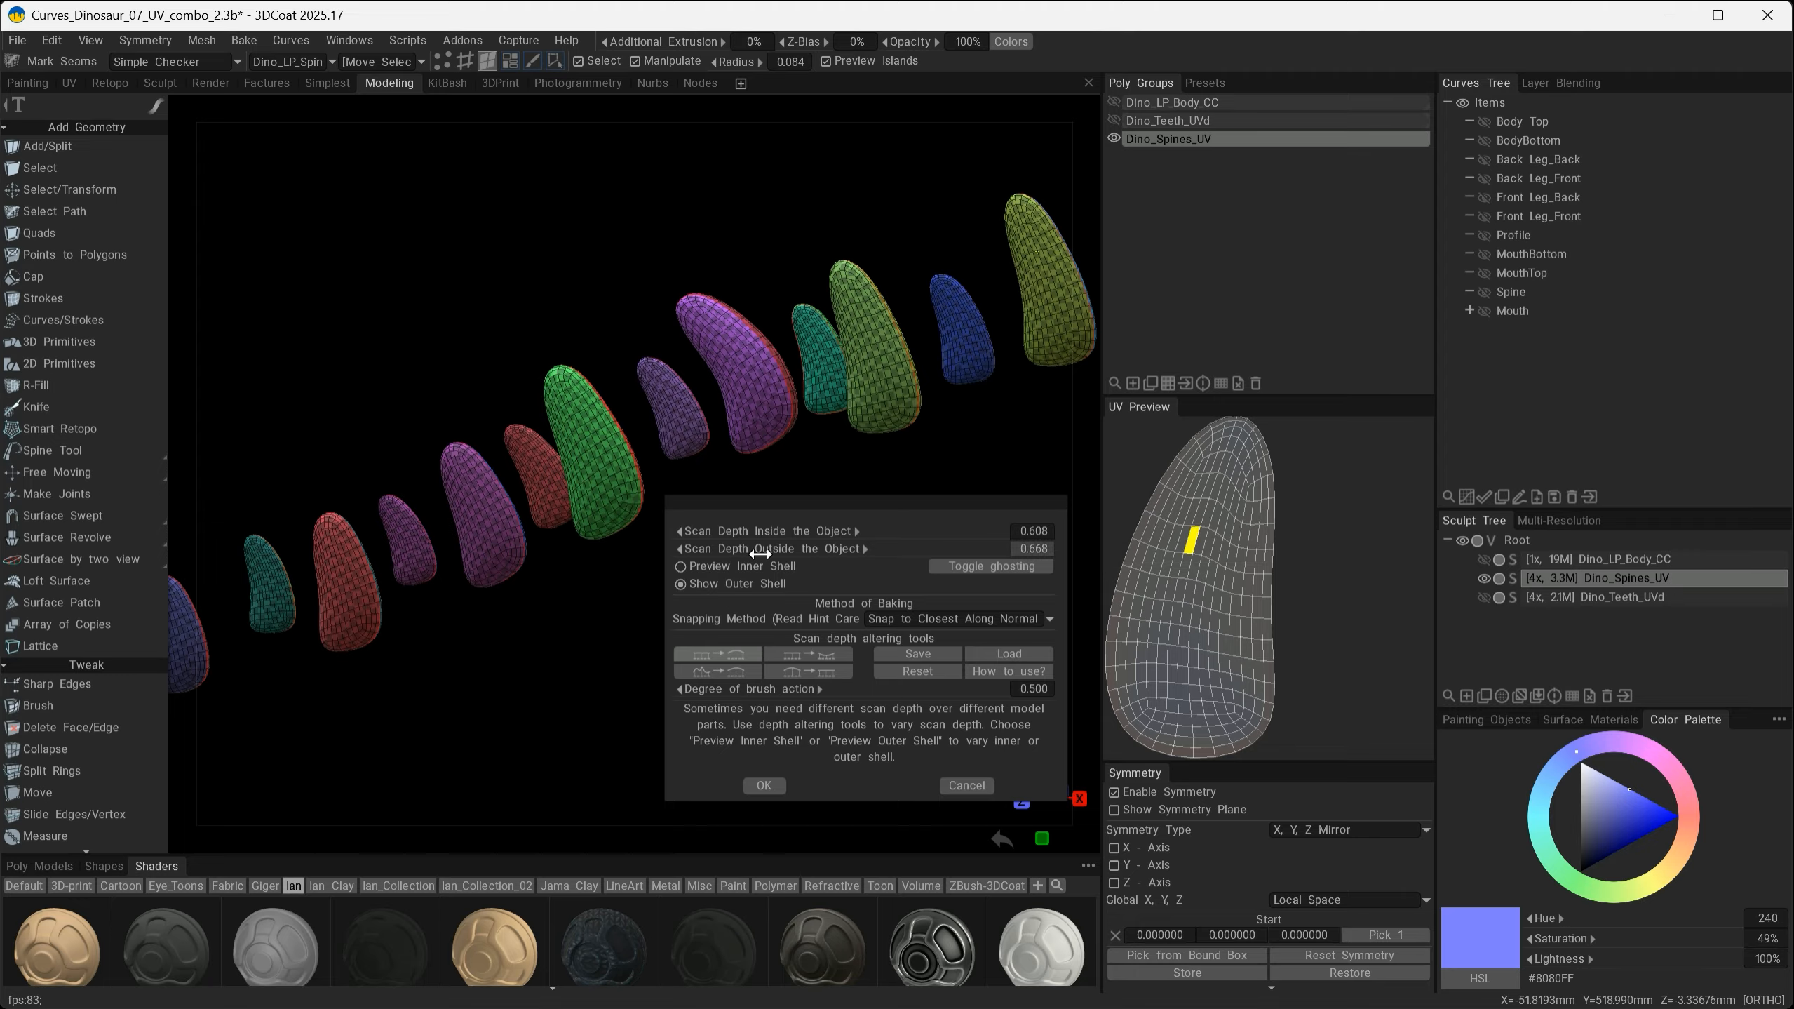
pyautogui.moveTo(798, 482)
pyautogui.mouseDown(button='right')
pyautogui.moveTo(803, 409)
pyautogui.moveTo(807, 480)
pyautogui.mouseUp(button='right')
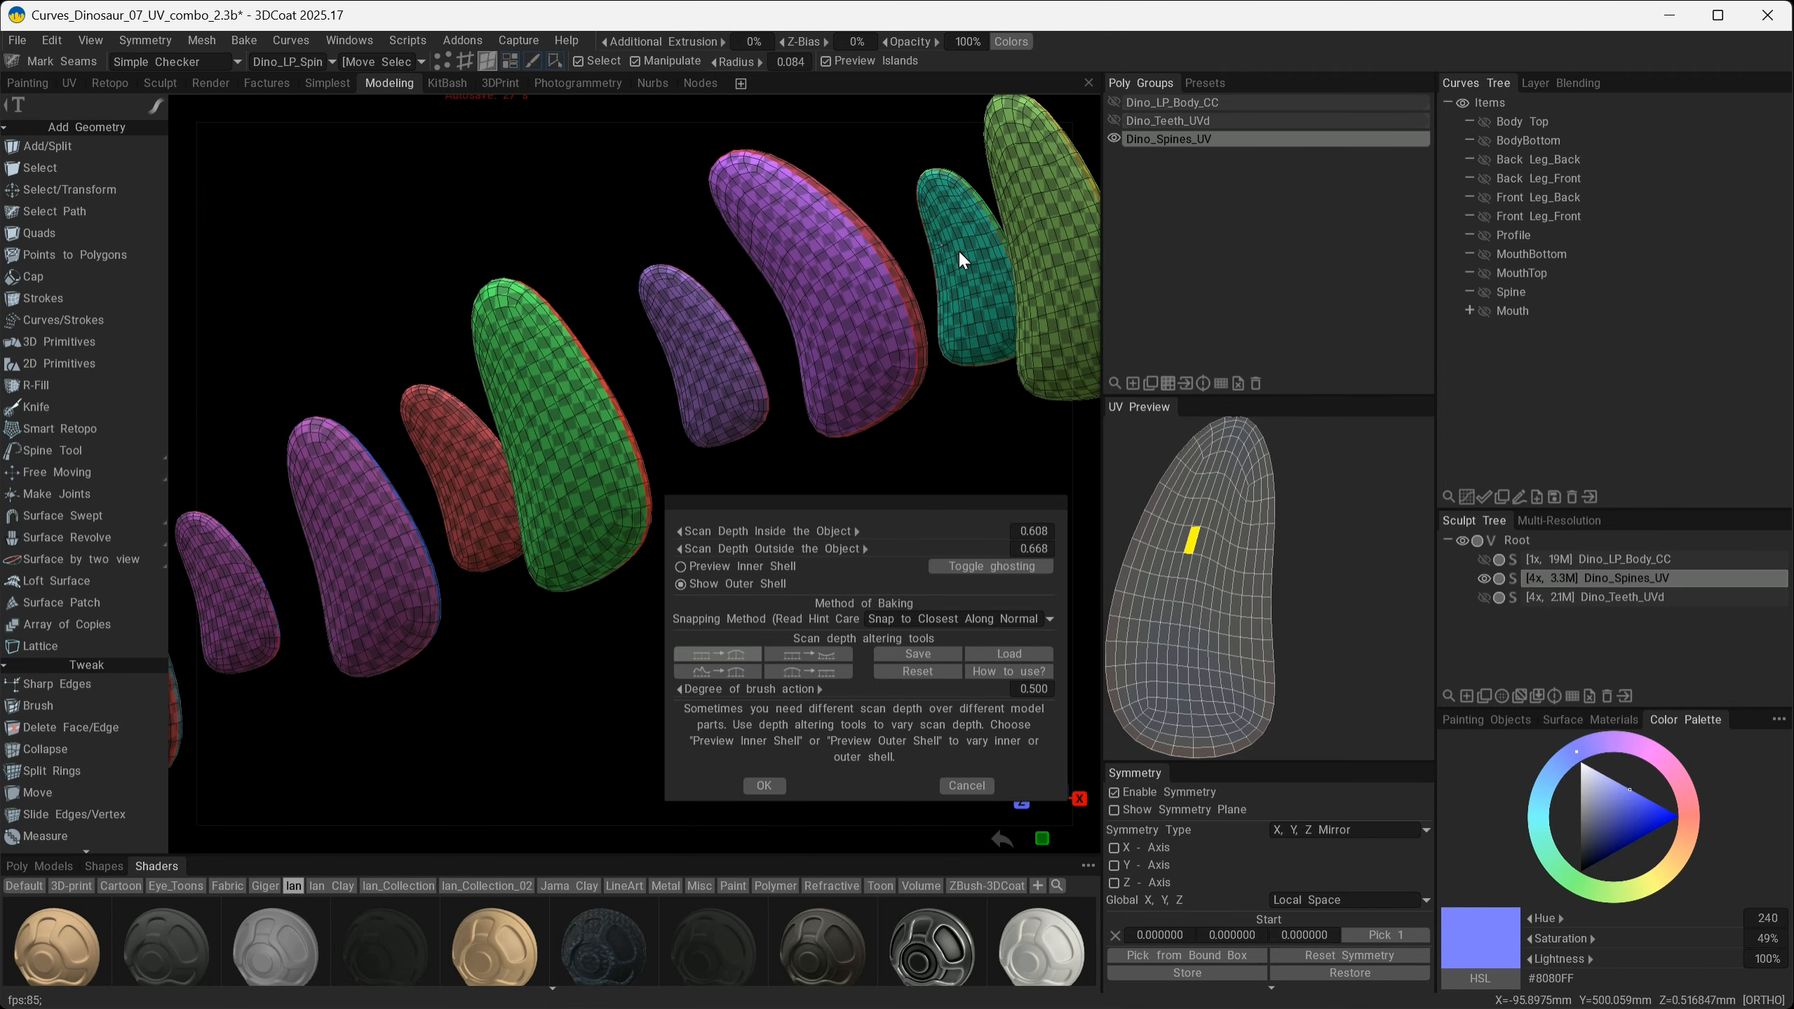
pyautogui.moveTo(707, 549); pyautogui.dragTo(784, 549)
pyautogui.moveTo(880, 358)
pyautogui.keyDown('alt'); pyautogui.mouseDown()
pyautogui.moveTo(1126, 332)
pyautogui.moveTo(891, 351)
pyautogui.mouseUp(); pyautogui.keyUp('alt')
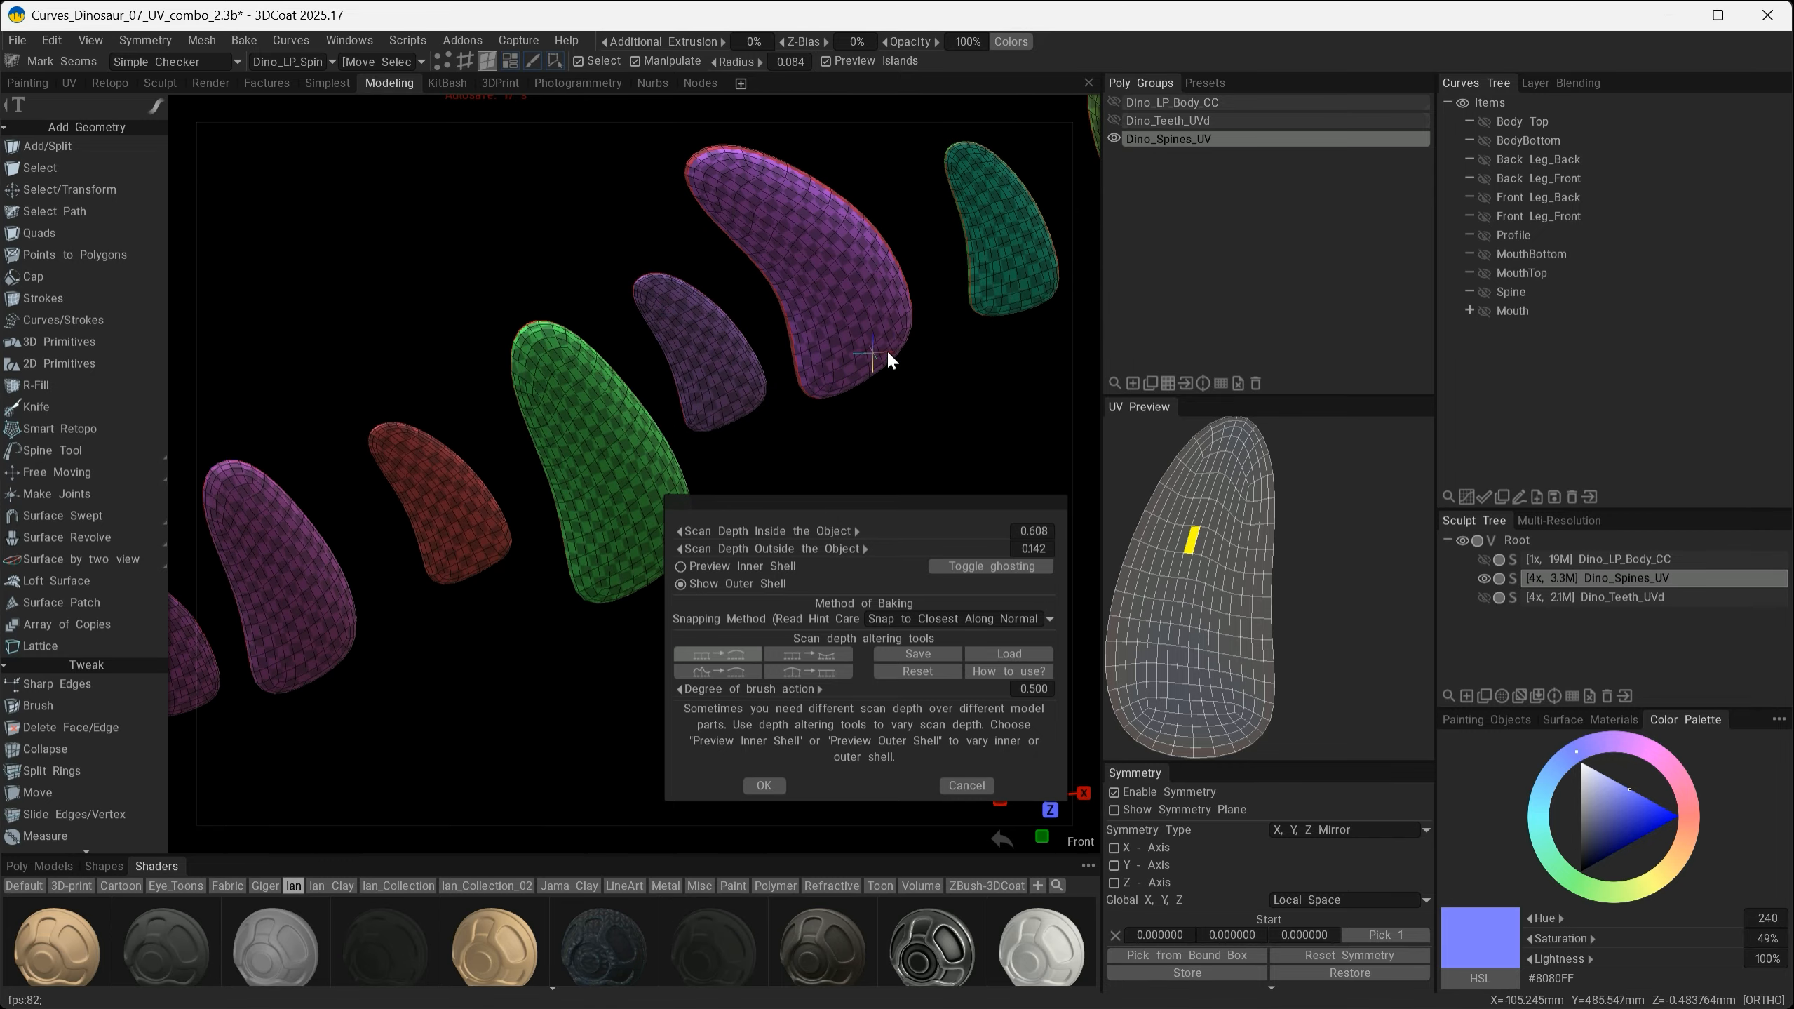
pyautogui.keyDown('alt'); pyautogui.moveTo(891, 351); pyautogui.dragTo(625, 365, button='right'); pyautogui.keyUp('alt')
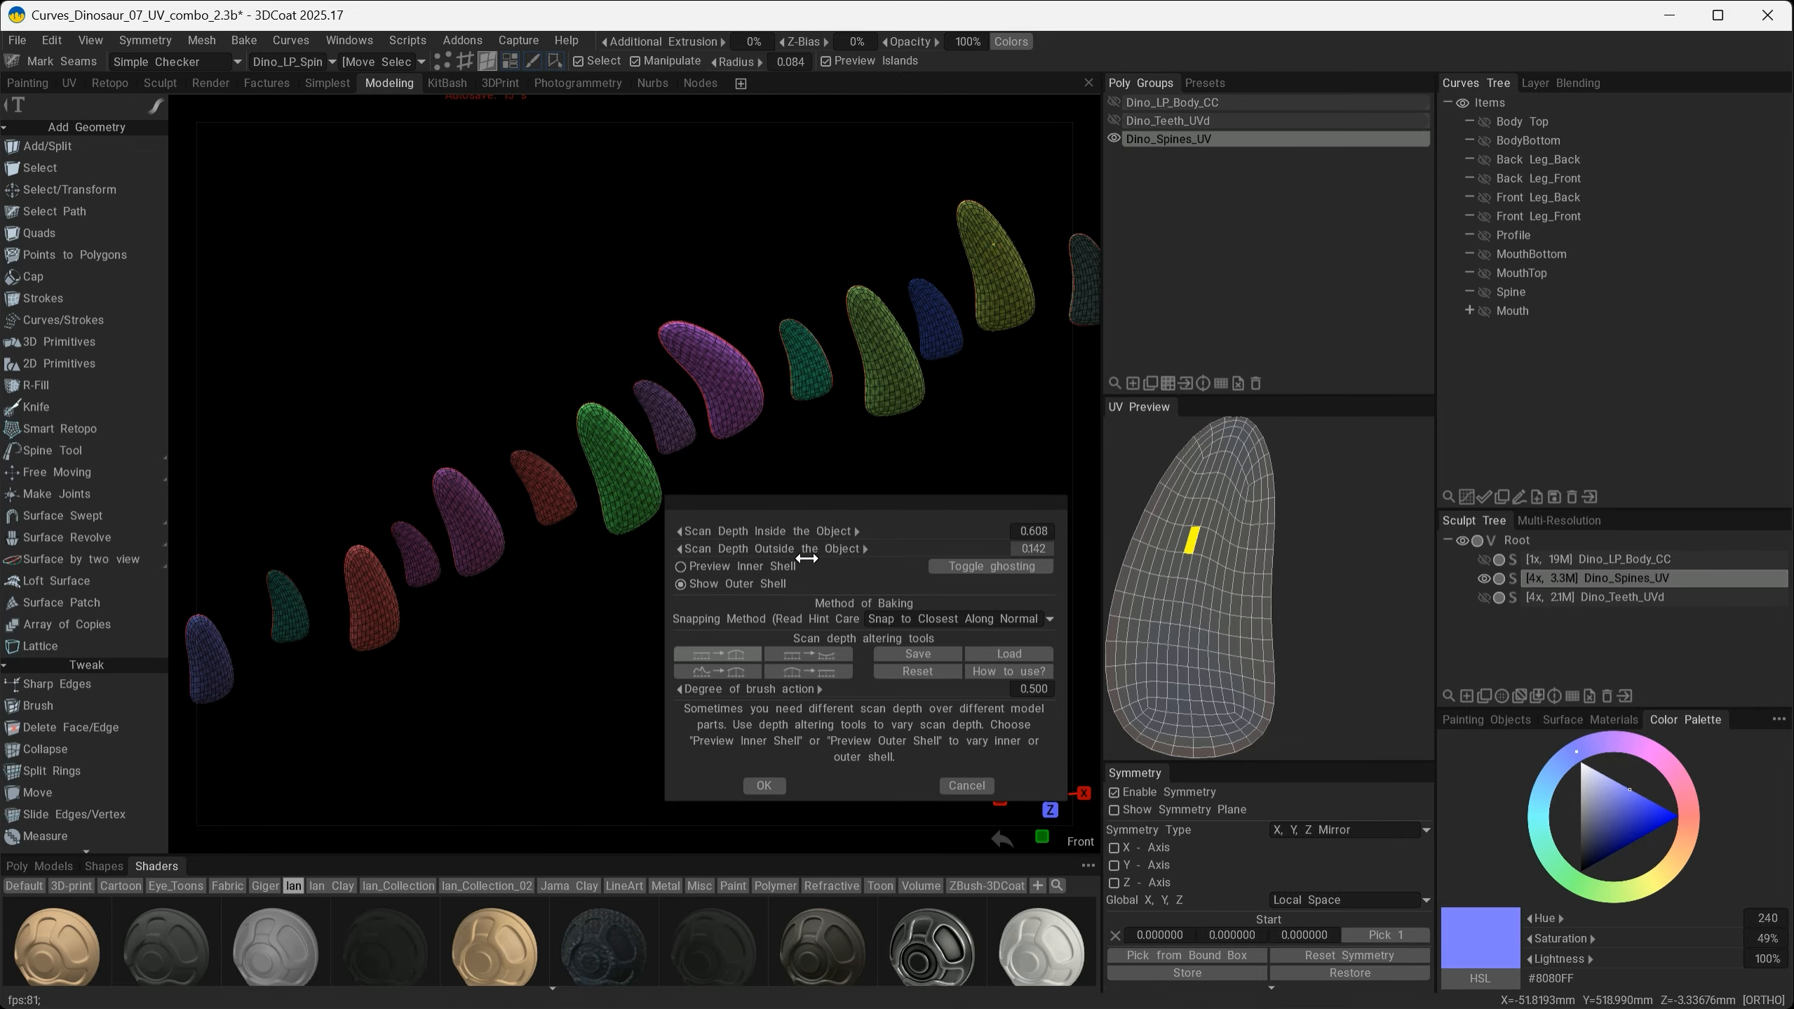
pyautogui.keyDown('alt'); pyautogui.moveTo(852, 385); pyautogui.dragTo(751, 264); pyautogui.keyUp('alt')
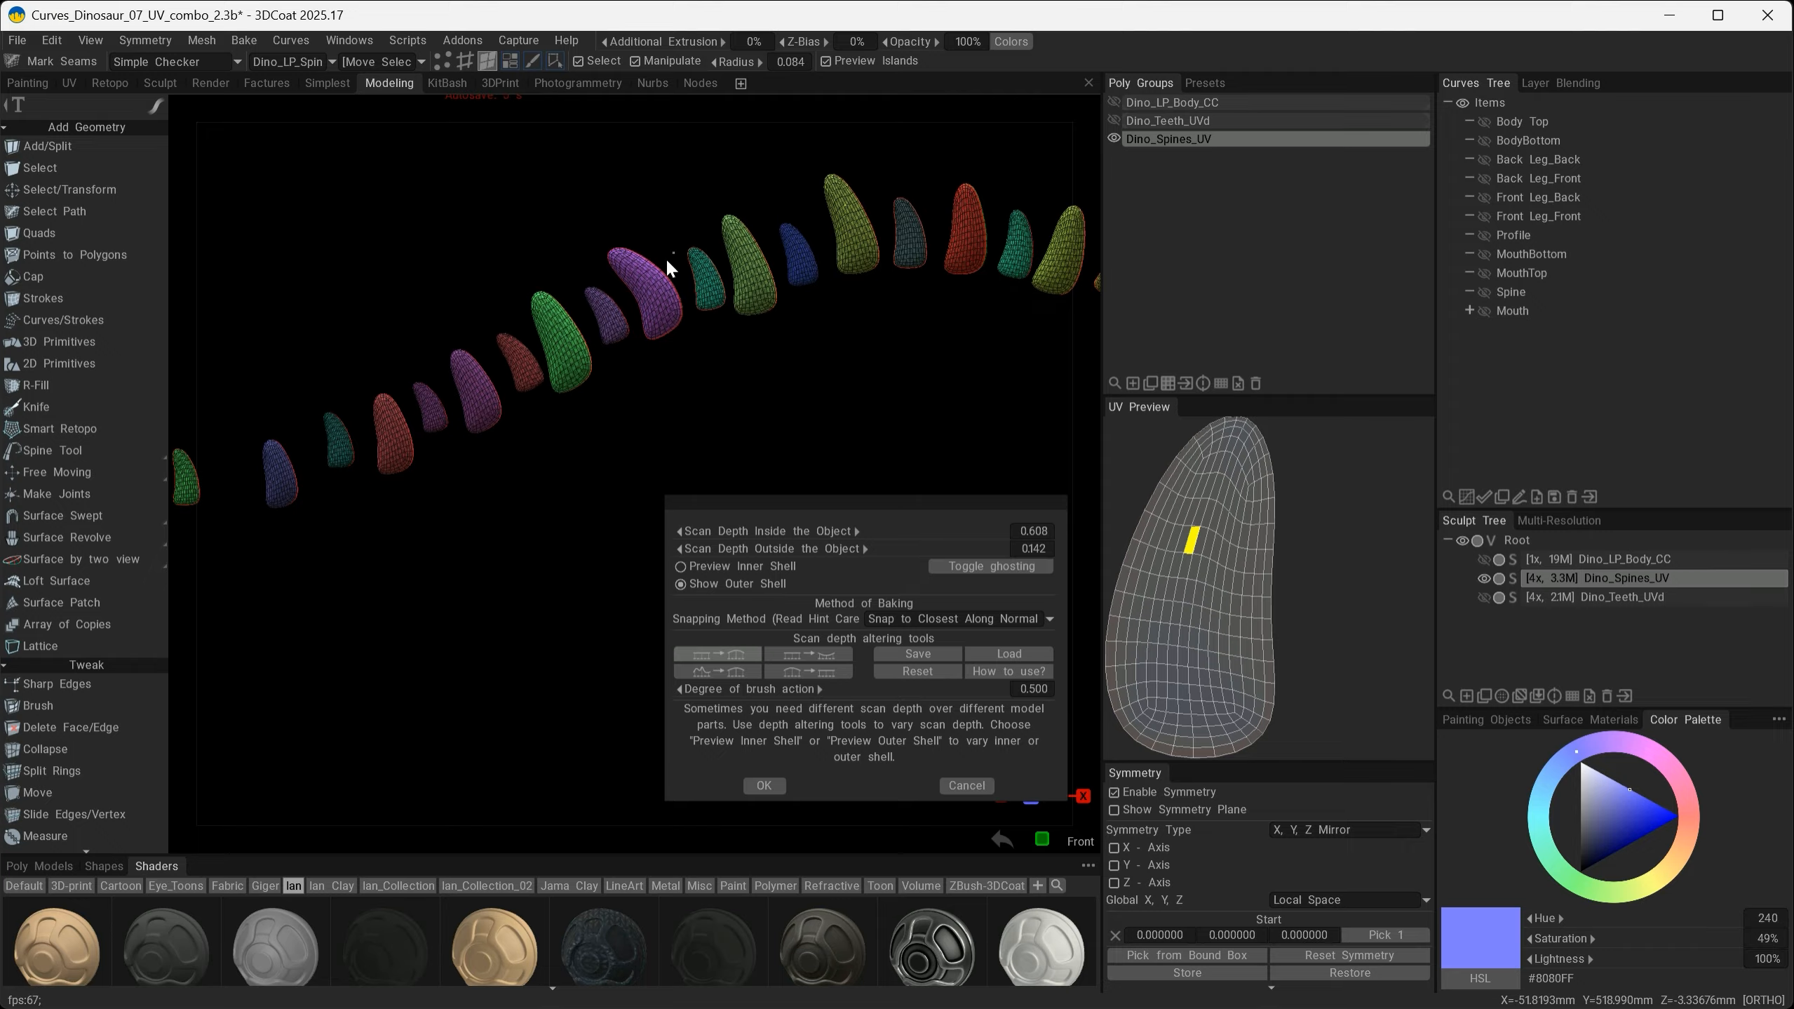
pyautogui.moveTo(806, 509); pyautogui.dragTo(792, 475)
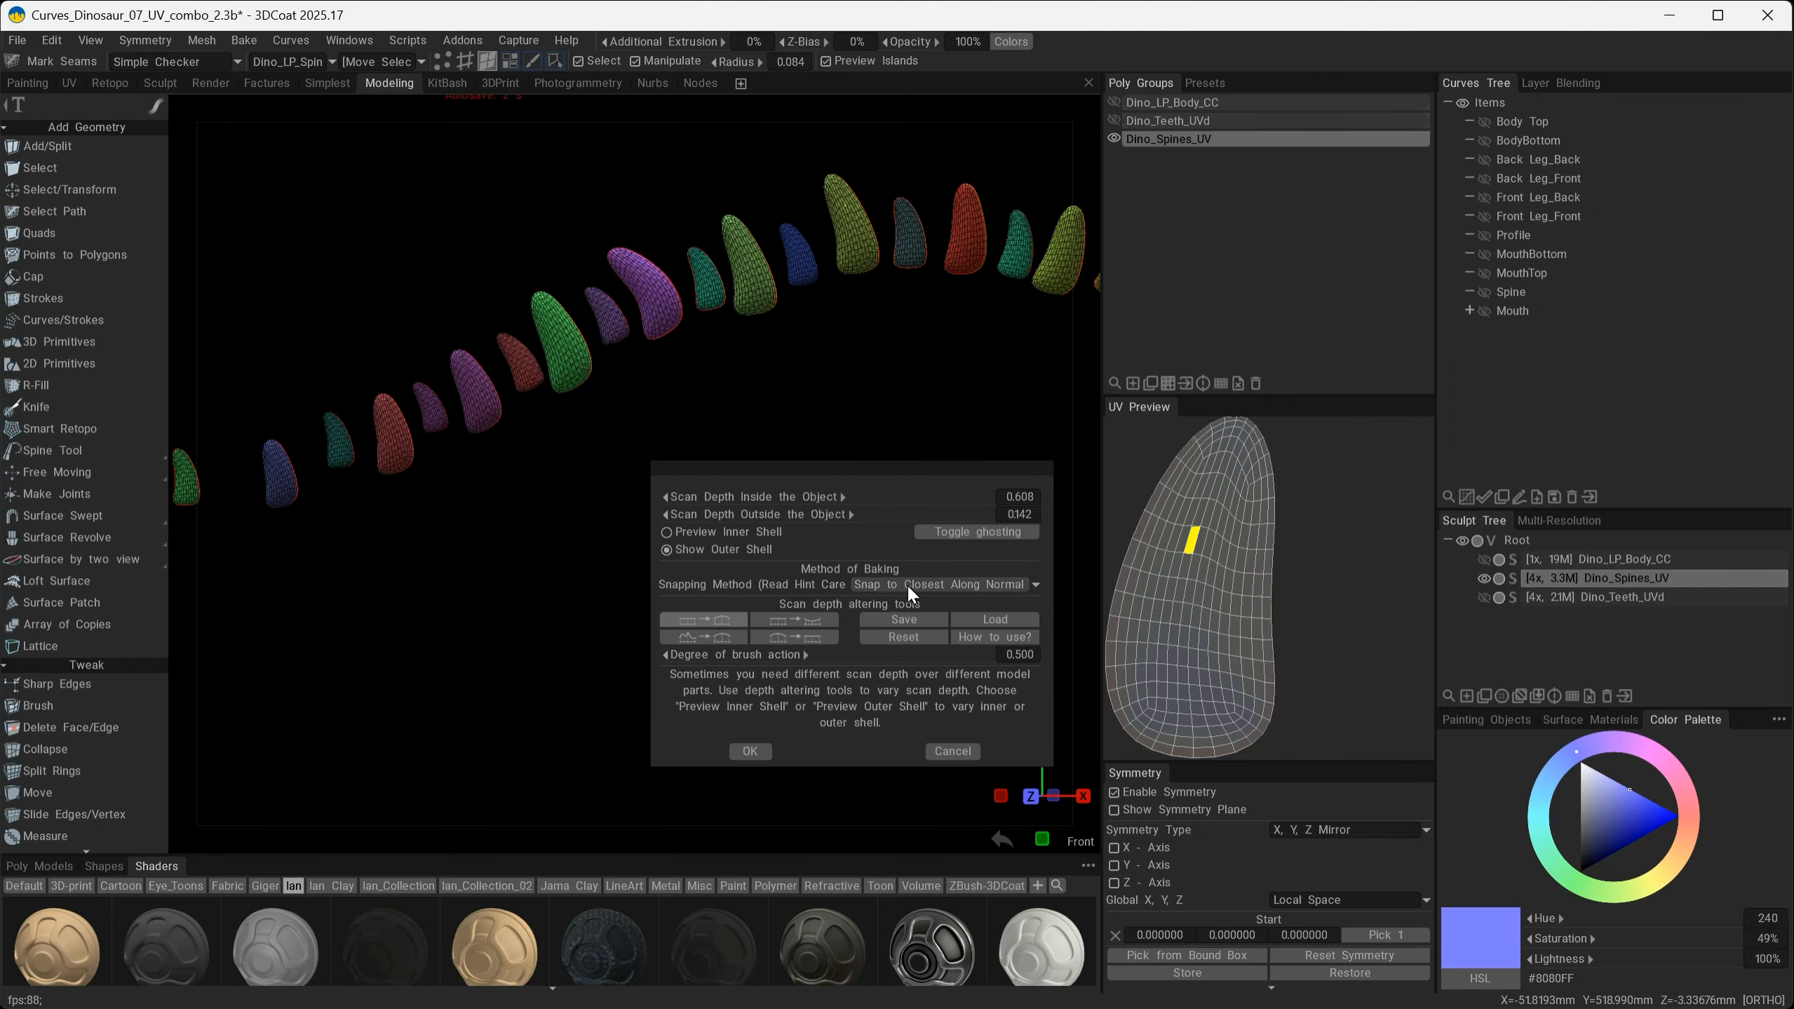
pyautogui.click(749, 752)
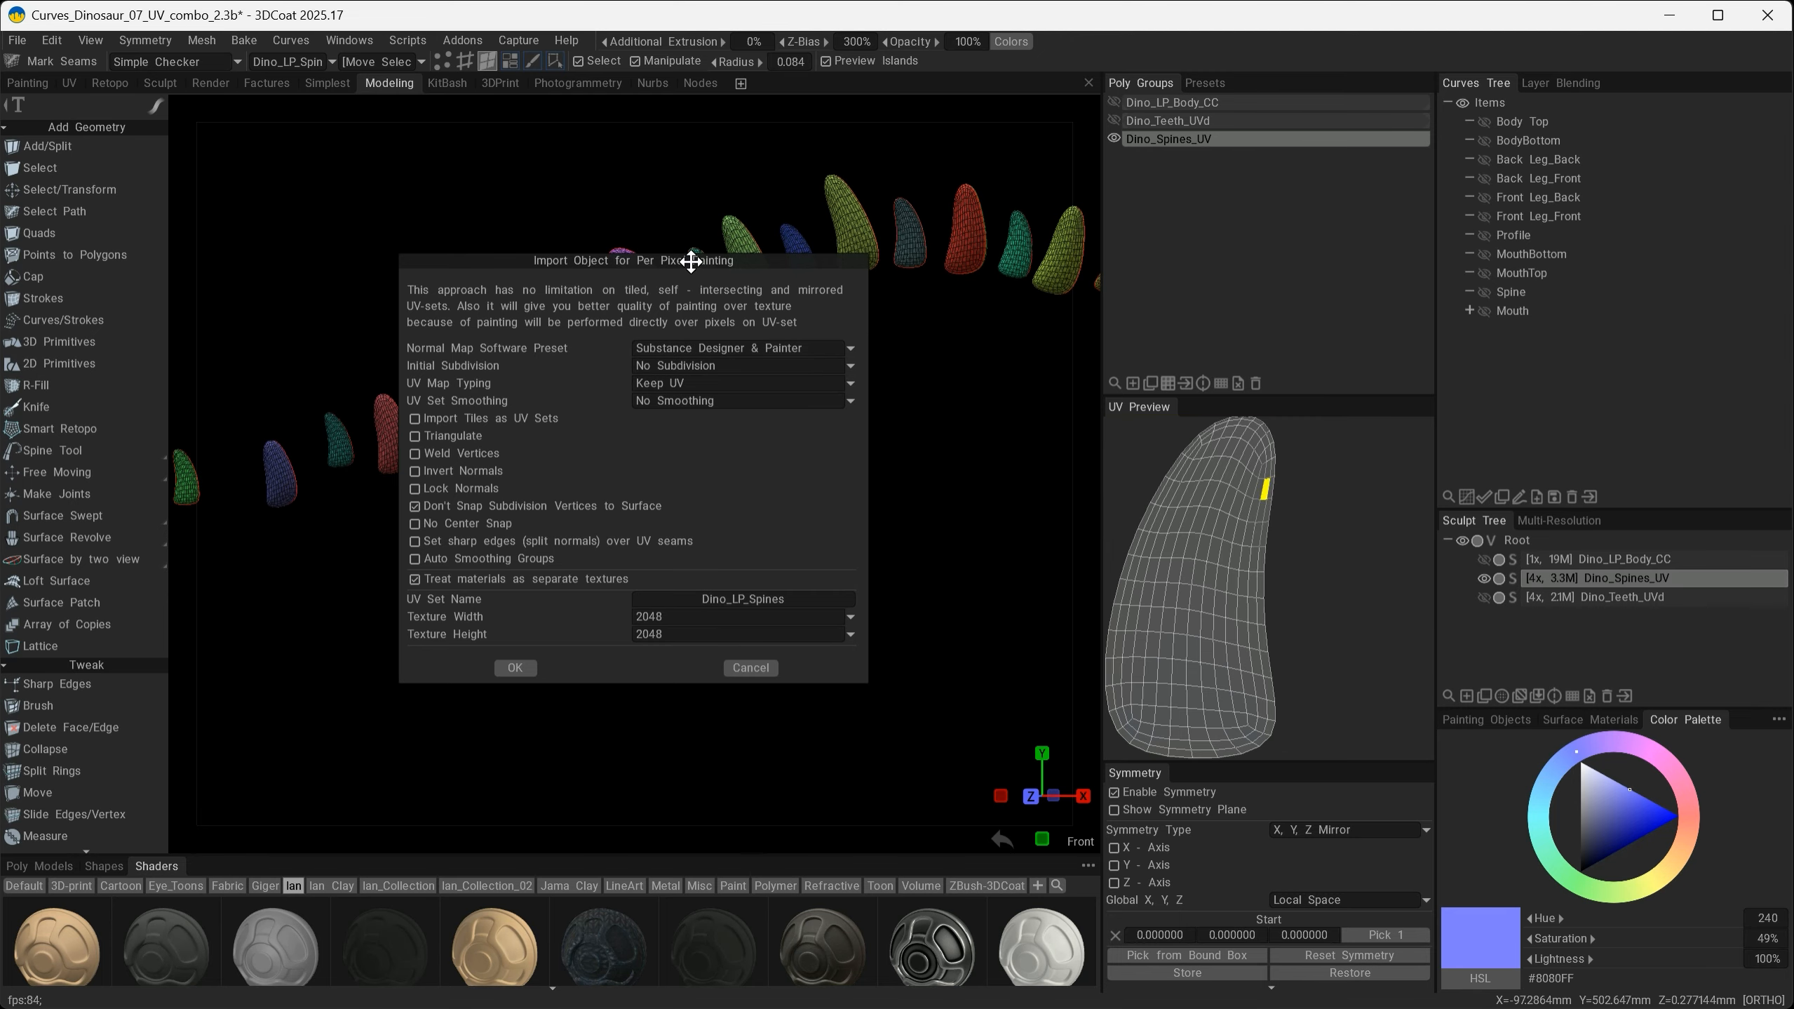
# Step: Set the Dino_LP_Spines texture width and height to 1024 and run the per-pixel bake
pyautogui.moveTo(689, 262); pyautogui.dragTo(749, 277)
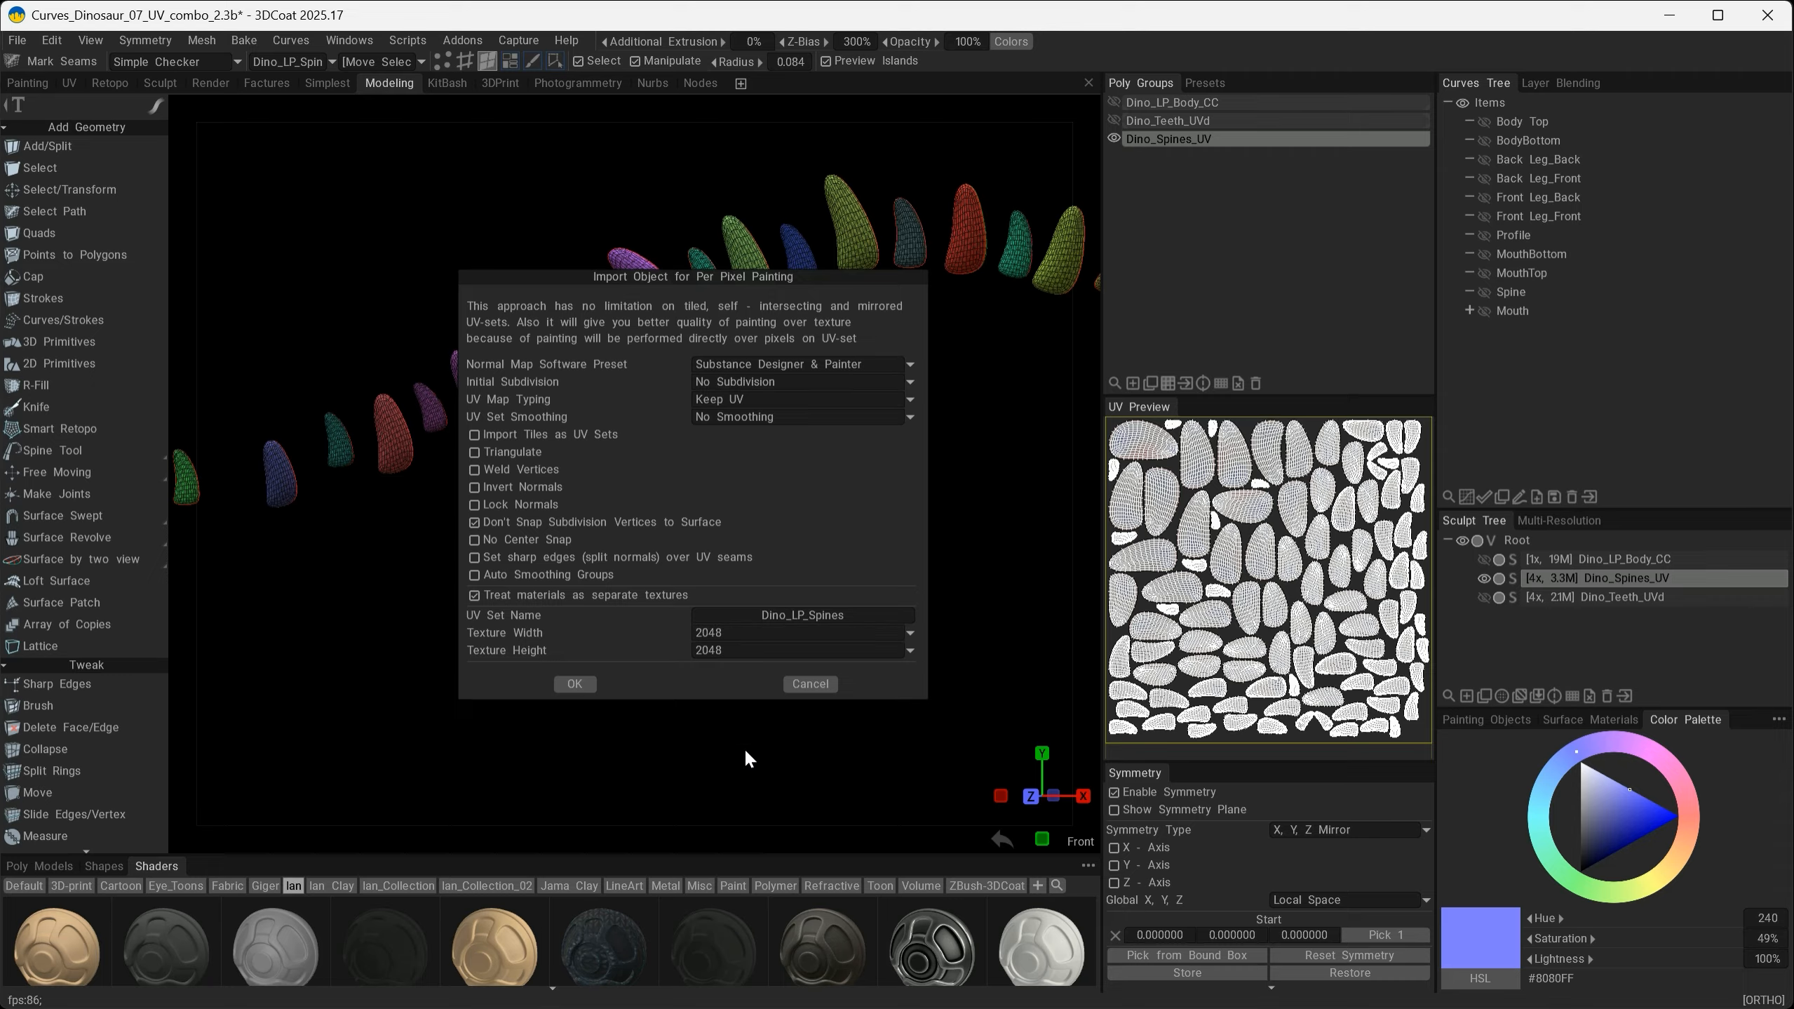
pyautogui.click(723, 631)
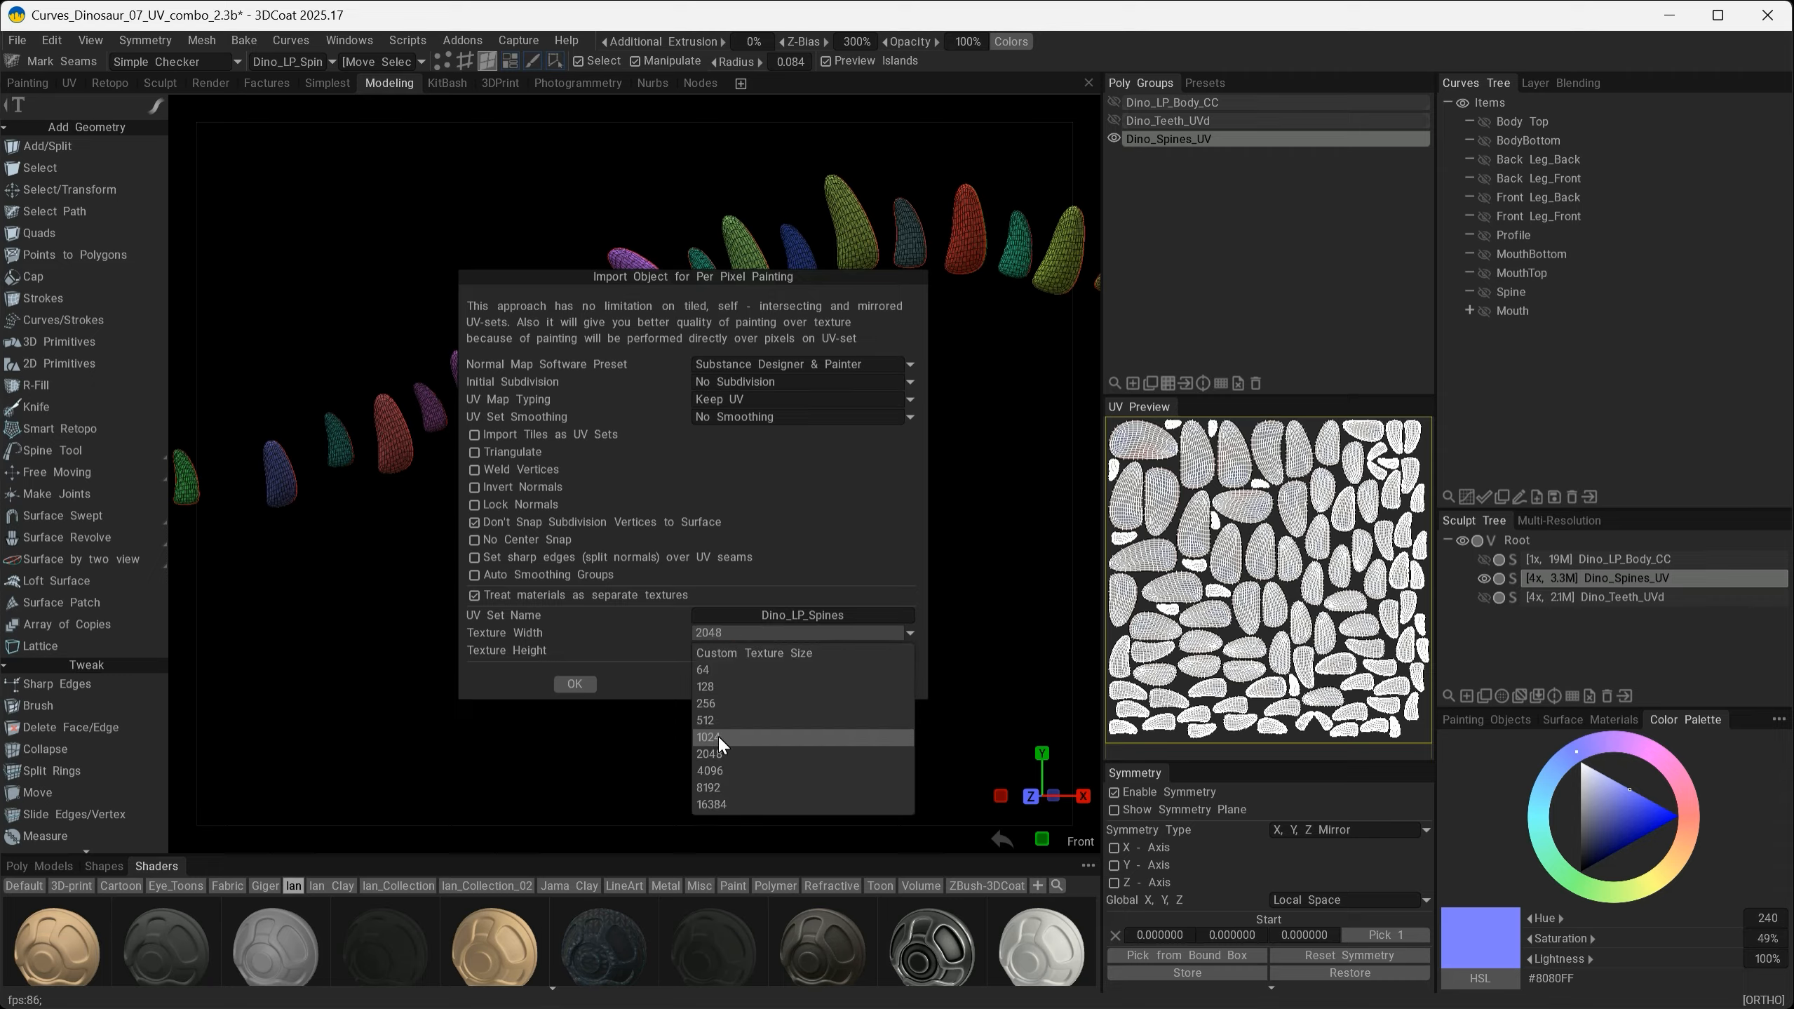
pyautogui.click(717, 735)
pyautogui.click(723, 650)
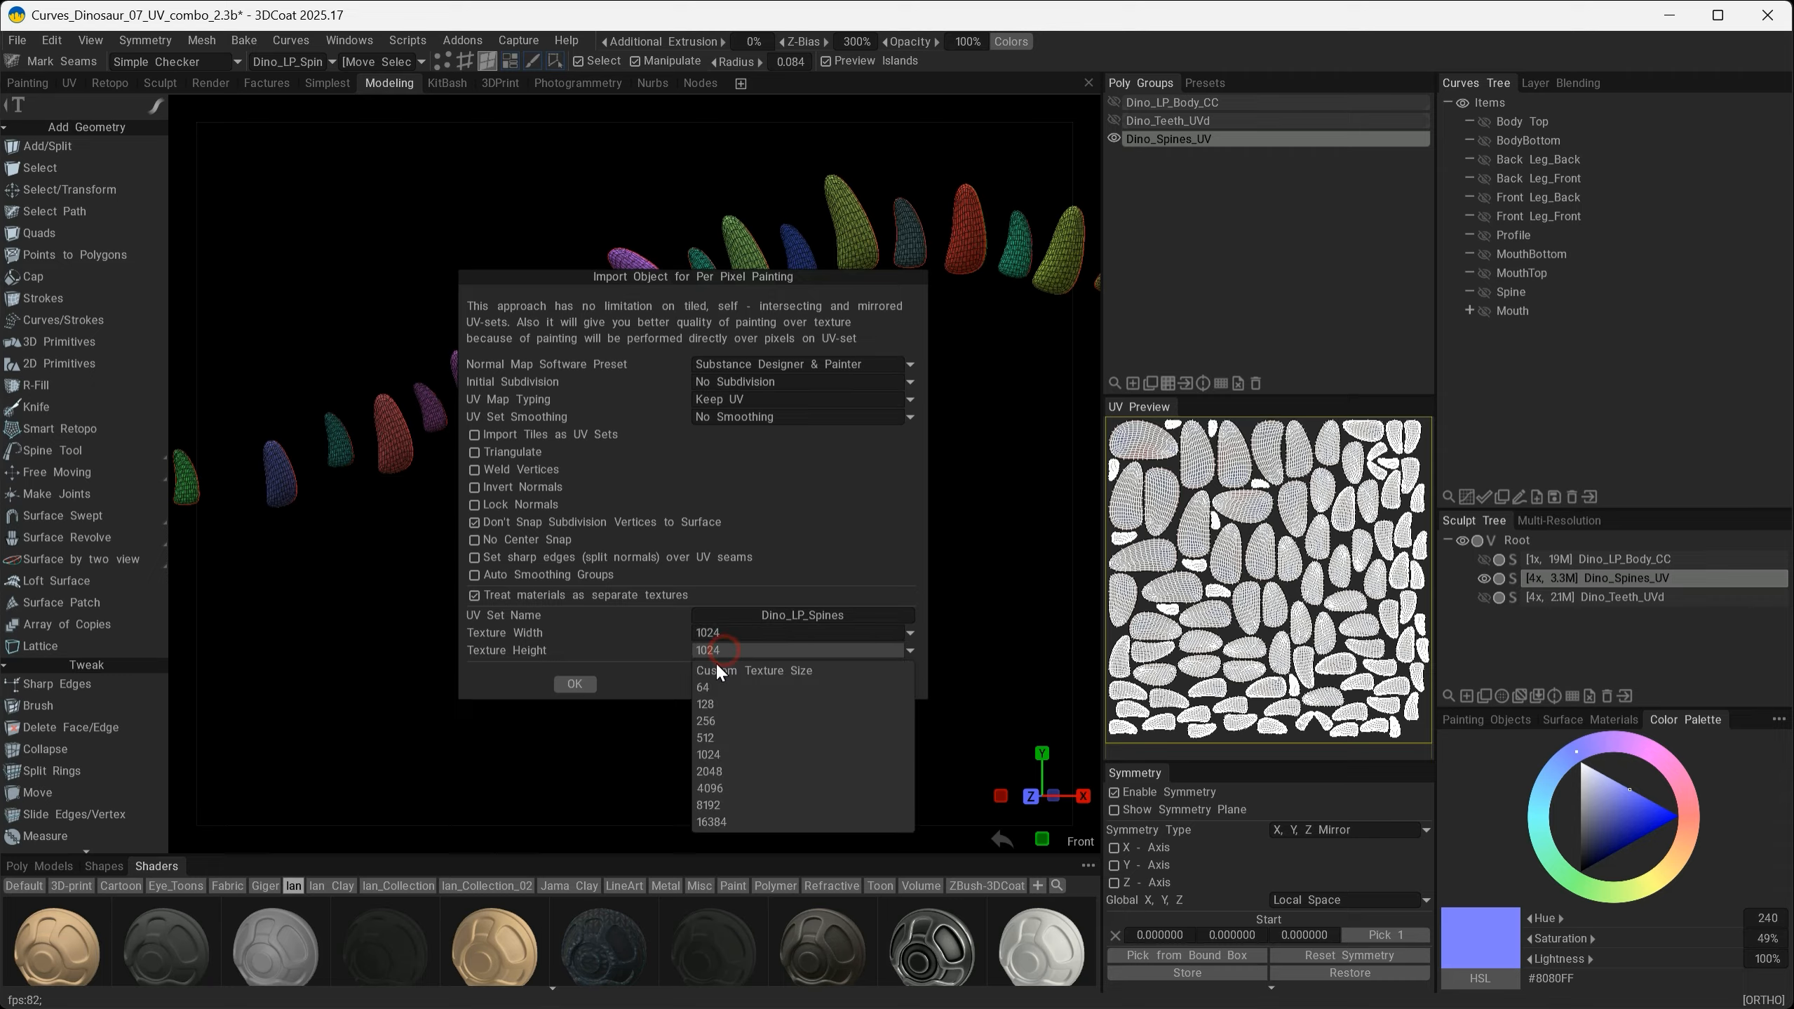
pyautogui.click(726, 753)
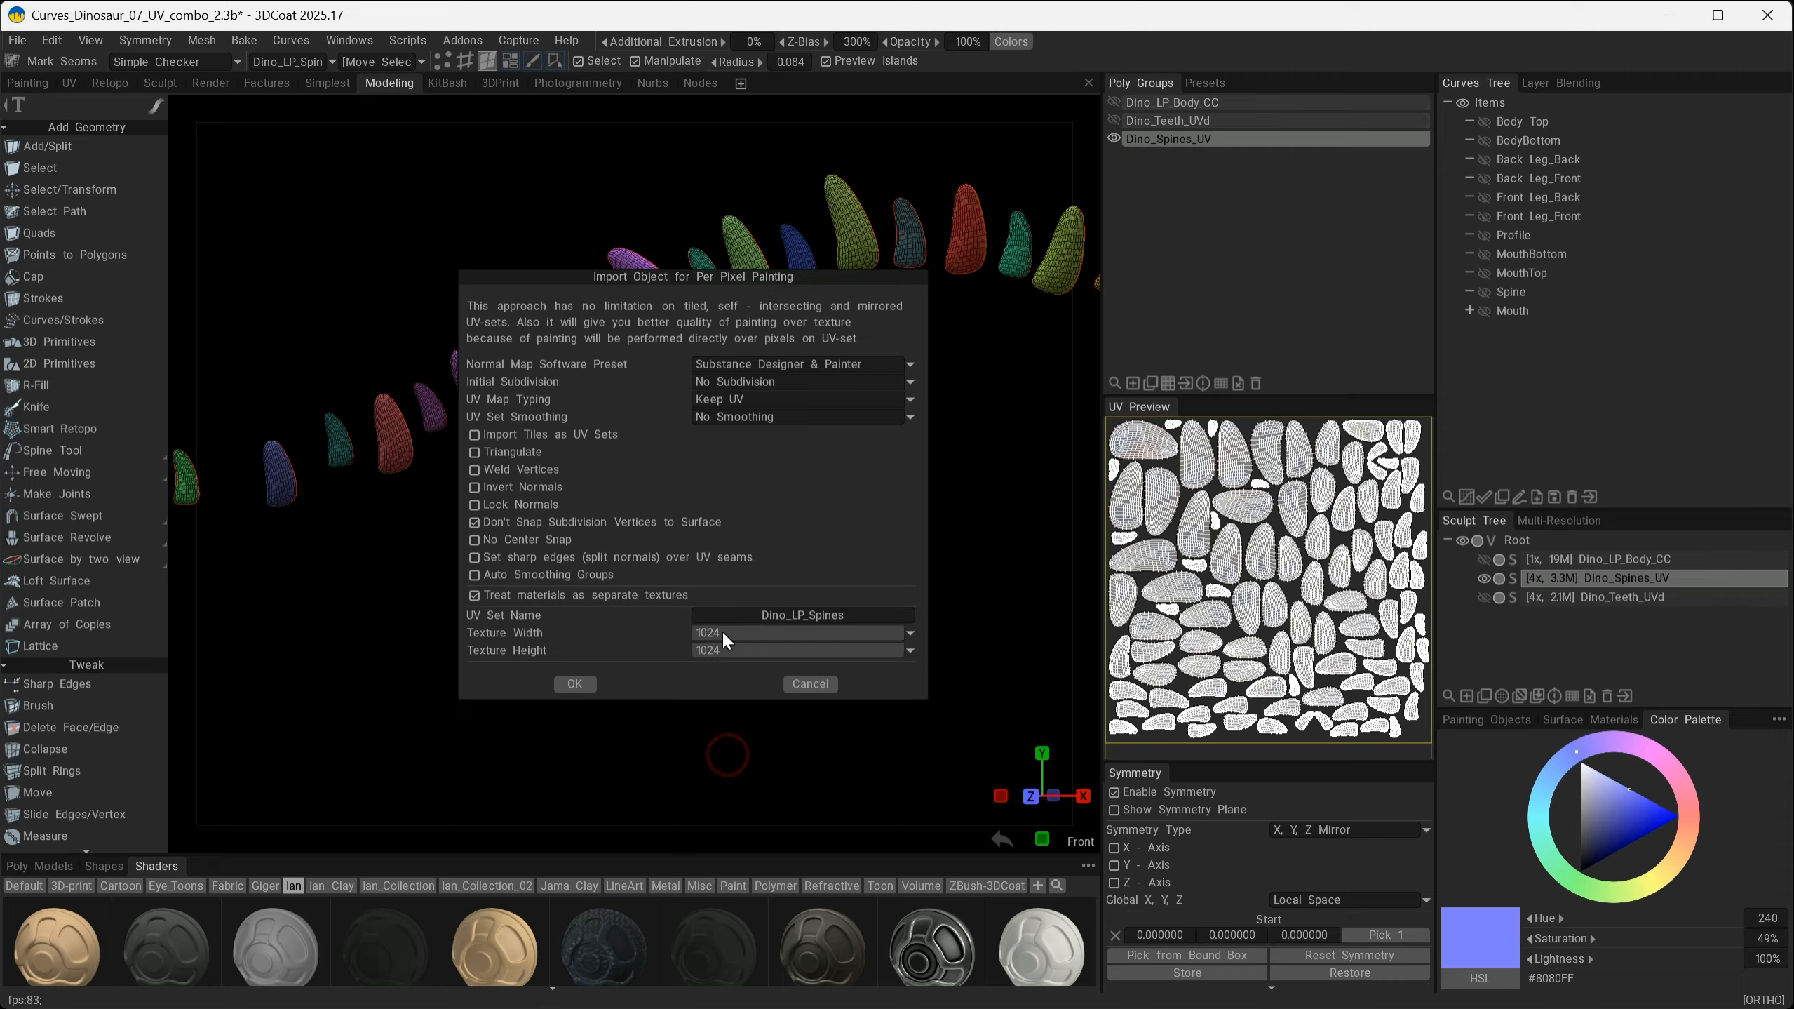
pyautogui.click(582, 683)
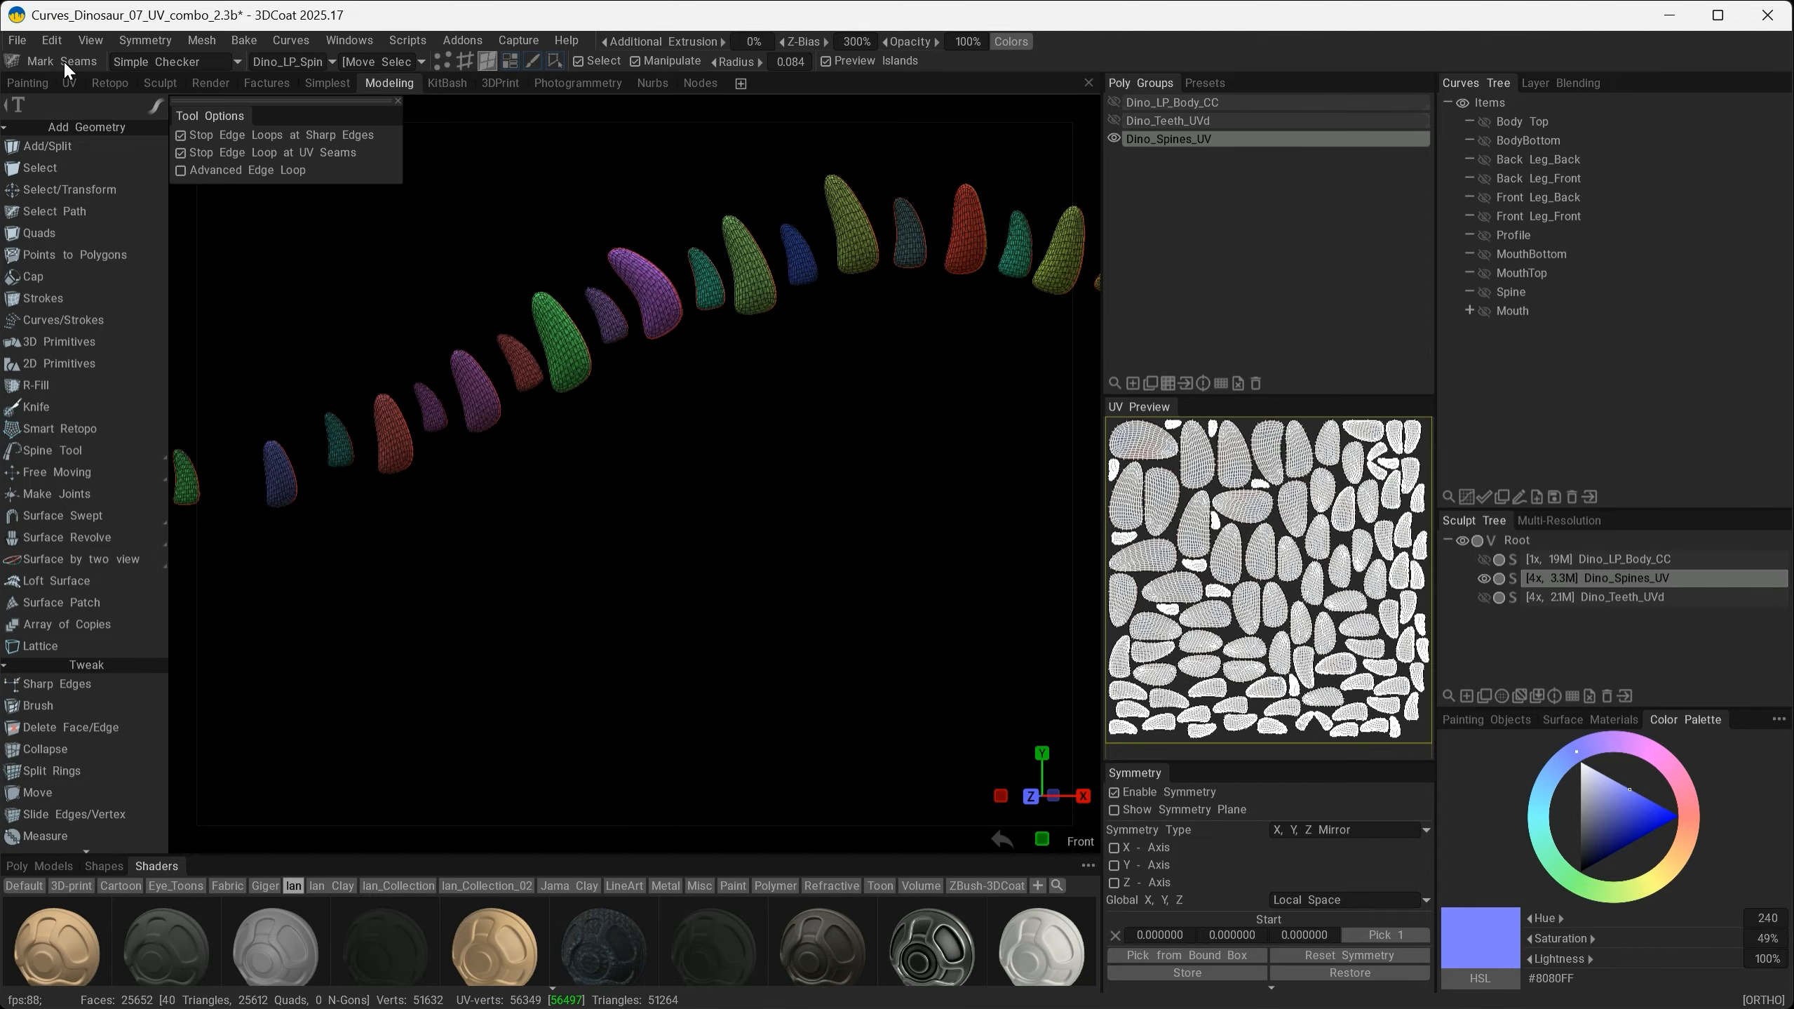
# Step: Inspect the baked spines in the Painting room with the sculpt Root hidden, and return to the Modeling room
pyautogui.click(17, 40)
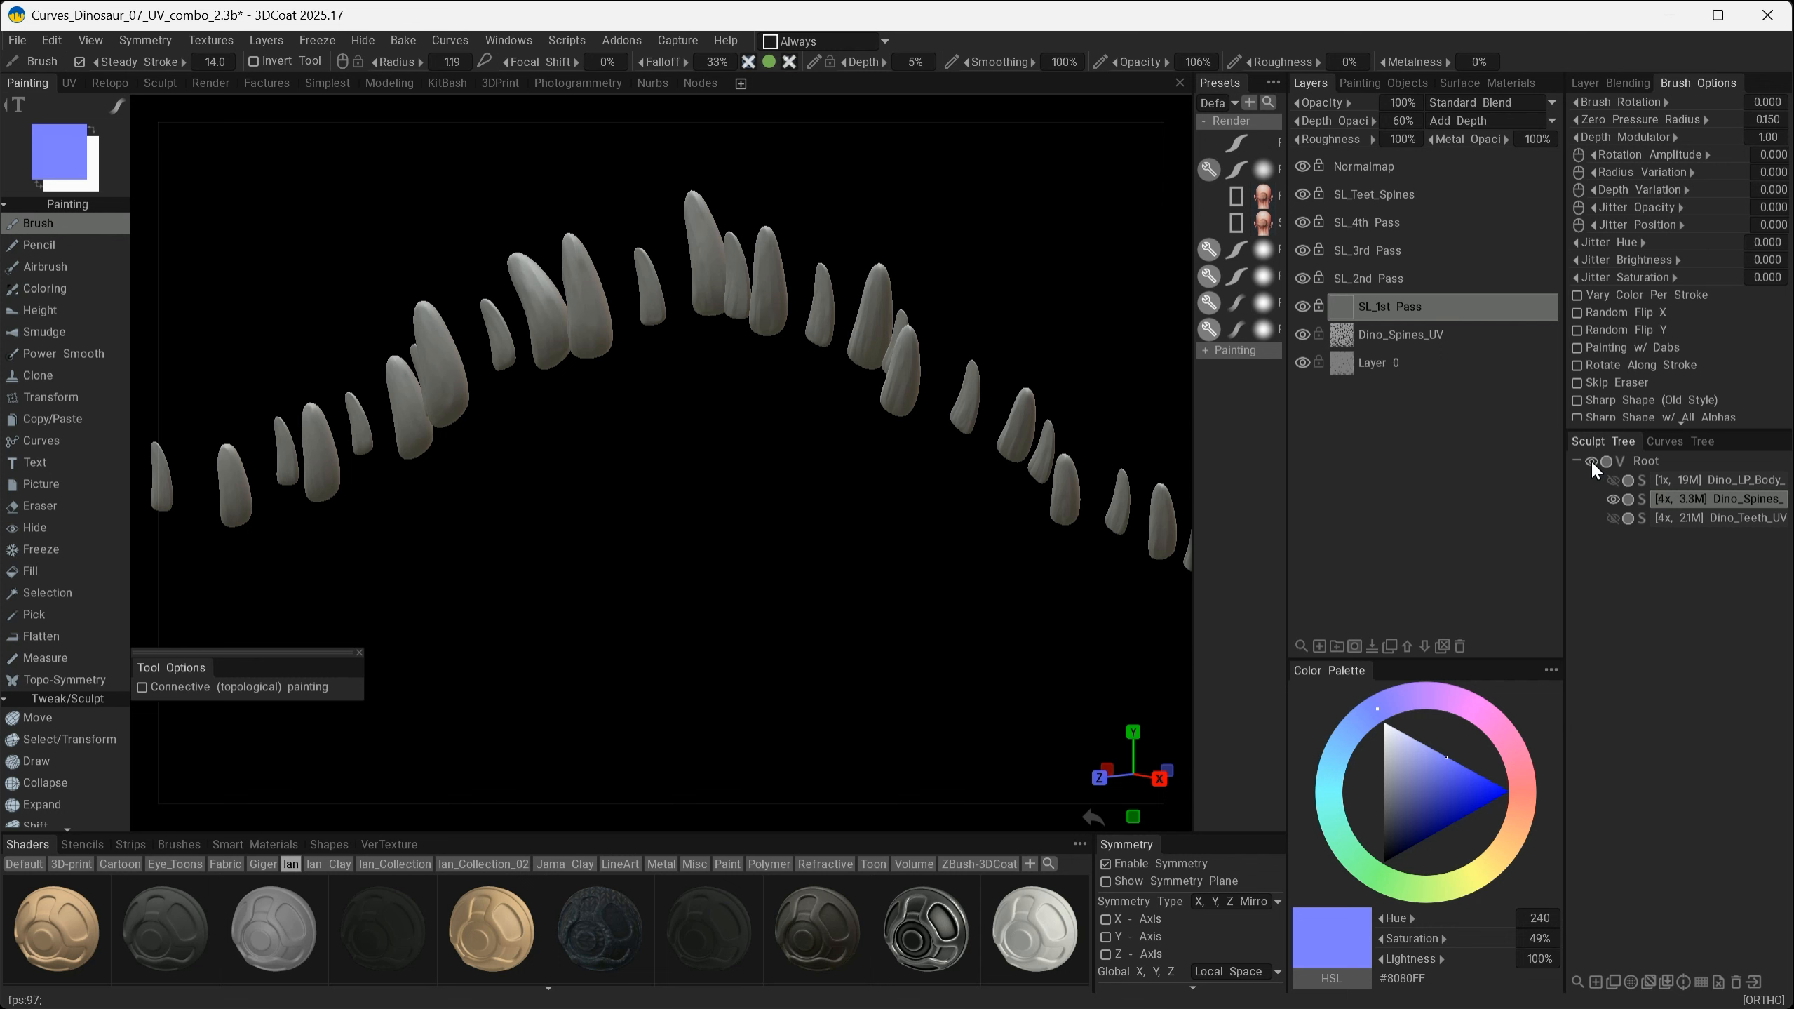
pyautogui.click(1591, 459)
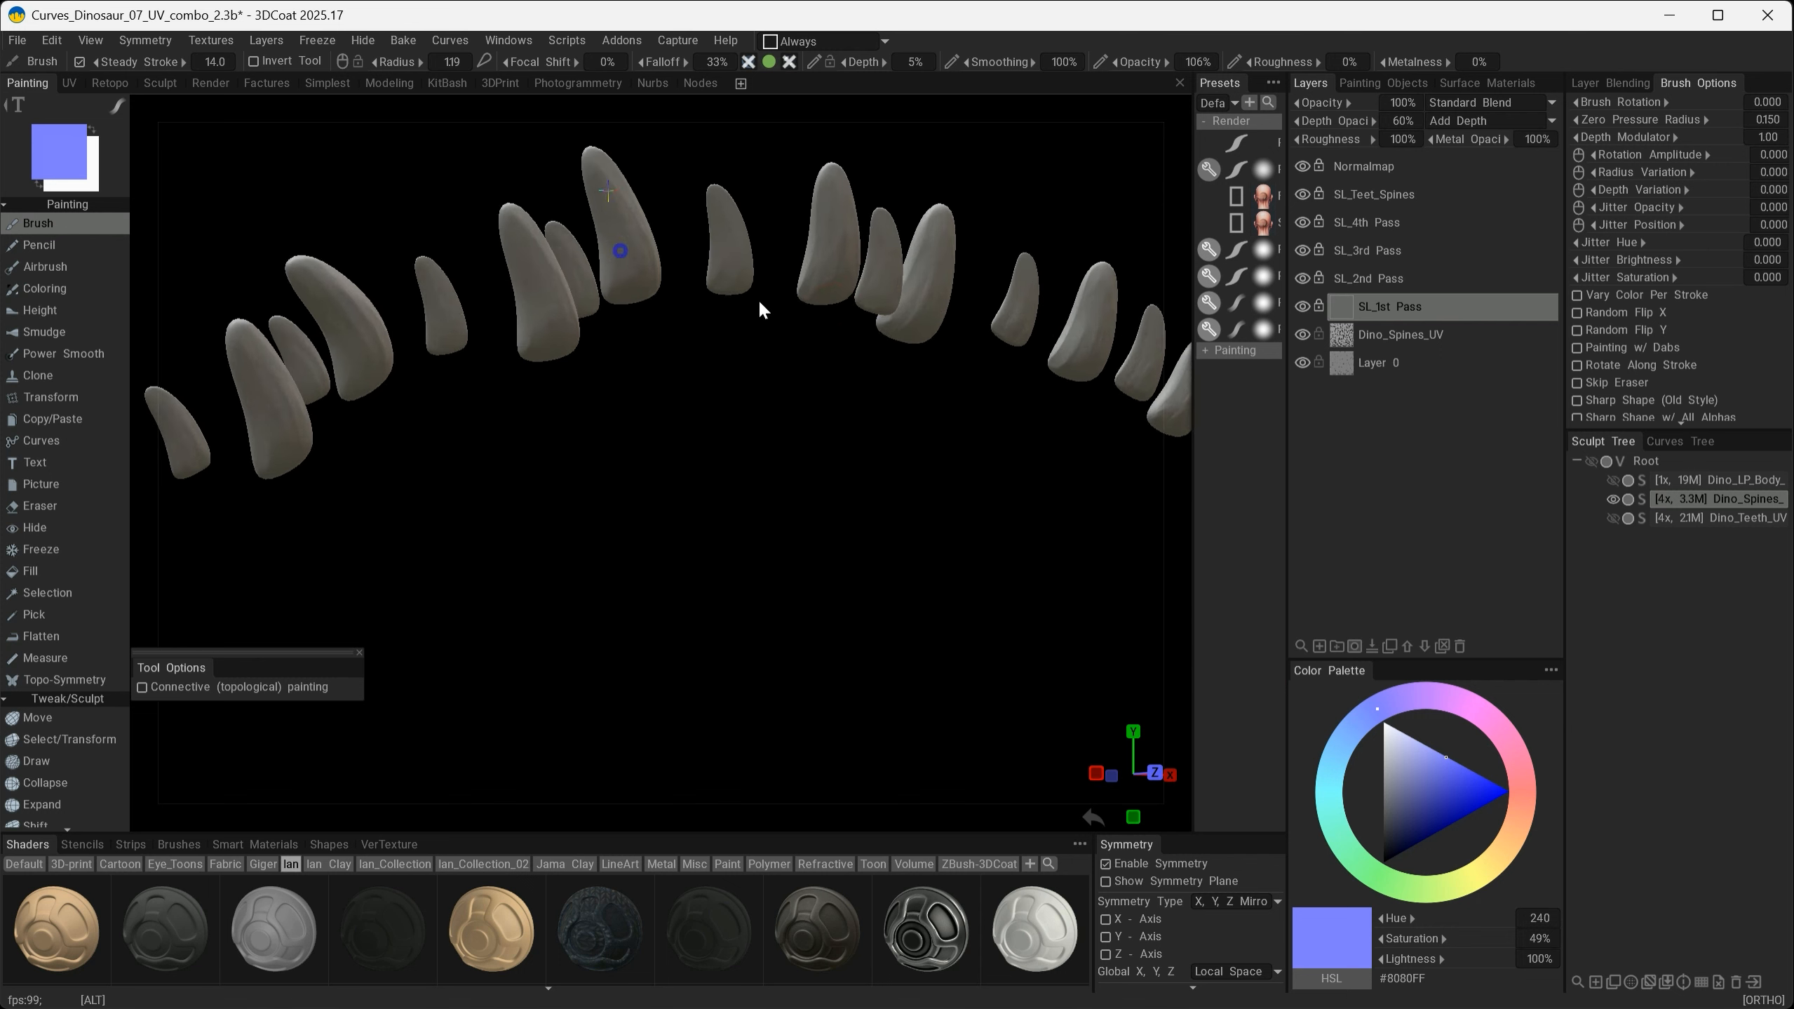
pyautogui.moveTo(761, 308)
pyautogui.keyDown('alt'); pyautogui.mouseDown()
pyautogui.moveTo(889, 480)
pyautogui.moveTo(377, 405)
pyautogui.moveTo(531, 407)
pyautogui.moveTo(389, 361)
pyautogui.moveTo(609, 346)
pyautogui.moveTo(735, 629)
pyautogui.moveTo(863, 609)
pyautogui.moveTo(766, 576)
pyautogui.moveTo(701, 429)
pyautogui.moveTo(689, 607)
pyautogui.moveTo(729, 504)
pyautogui.moveTo(670, 437)
pyautogui.moveTo(682, 573)
pyautogui.mouseUp(); pyautogui.keyUp('alt')
pyautogui.moveTo(683, 481)
pyautogui.keyDown('alt'); pyautogui.mouseDown()
pyautogui.moveTo(836, 497)
pyautogui.moveTo(713, 412)
pyautogui.moveTo(859, 495)
pyautogui.moveTo(670, 466)
pyautogui.moveTo(1120, 557)
pyautogui.mouseUp(); pyautogui.keyUp('alt')
pyautogui.scroll(-5, 1121, 557)
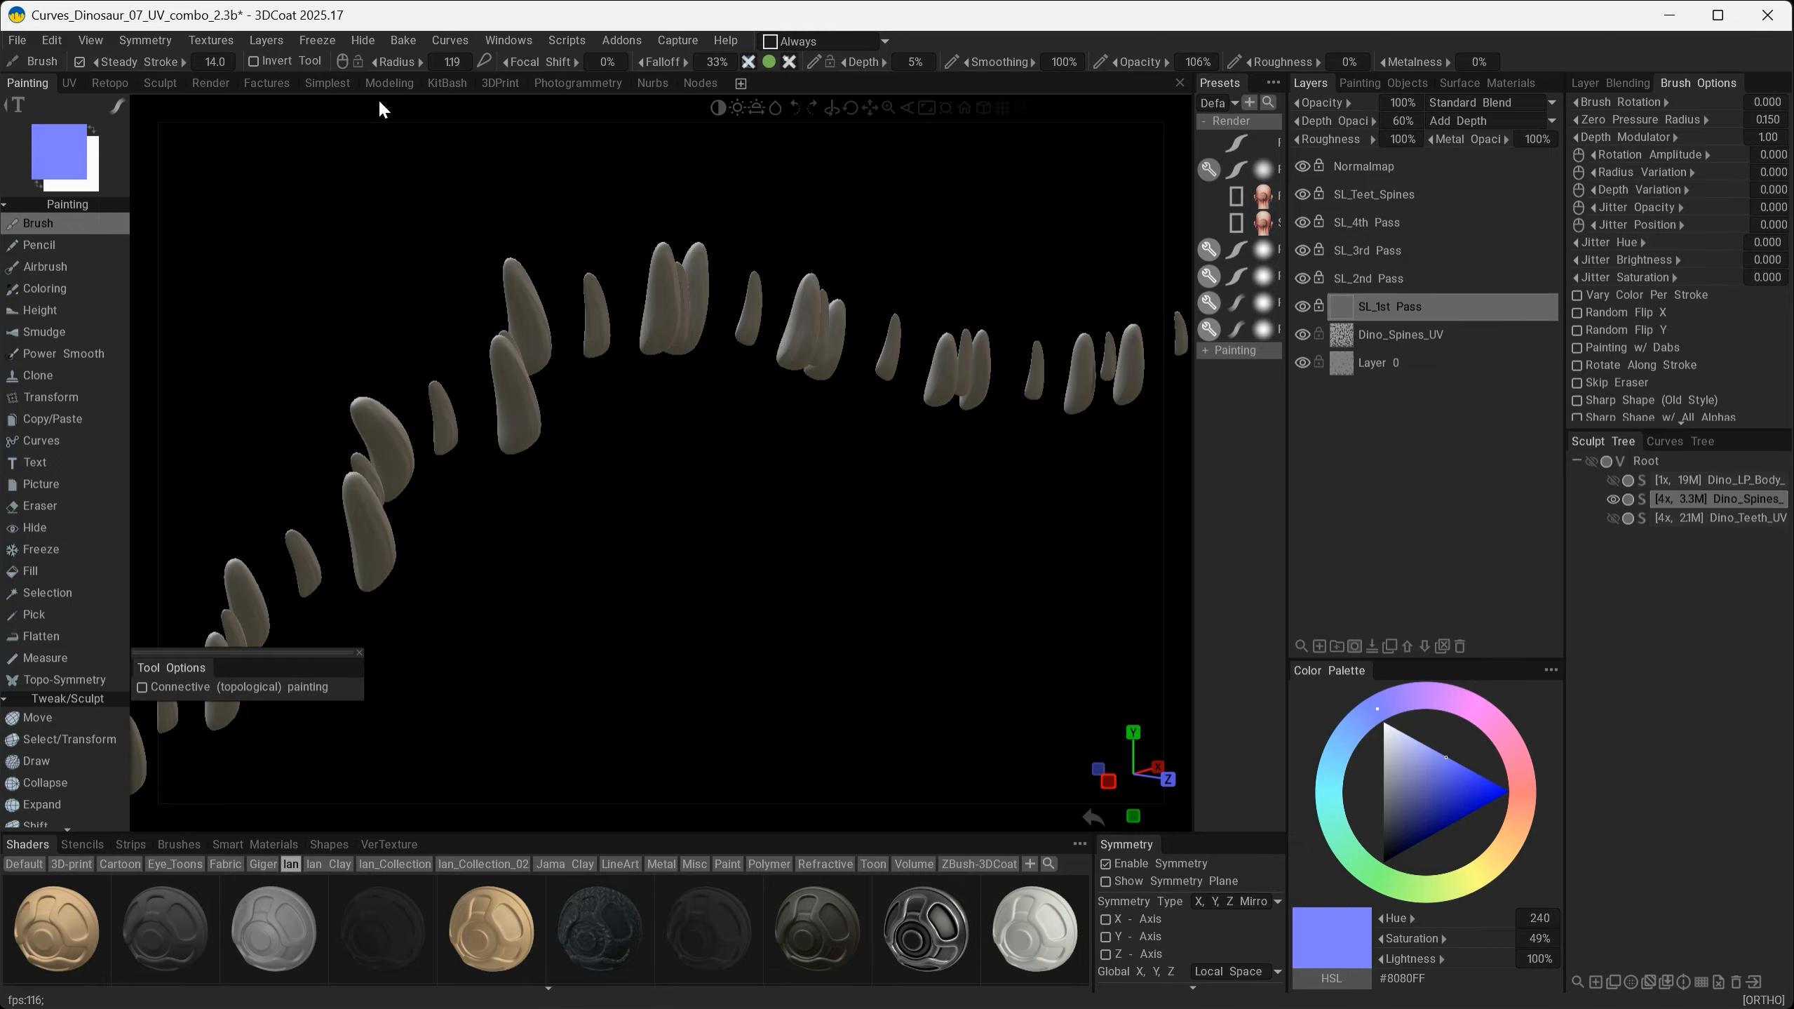
pyautogui.click(387, 83)
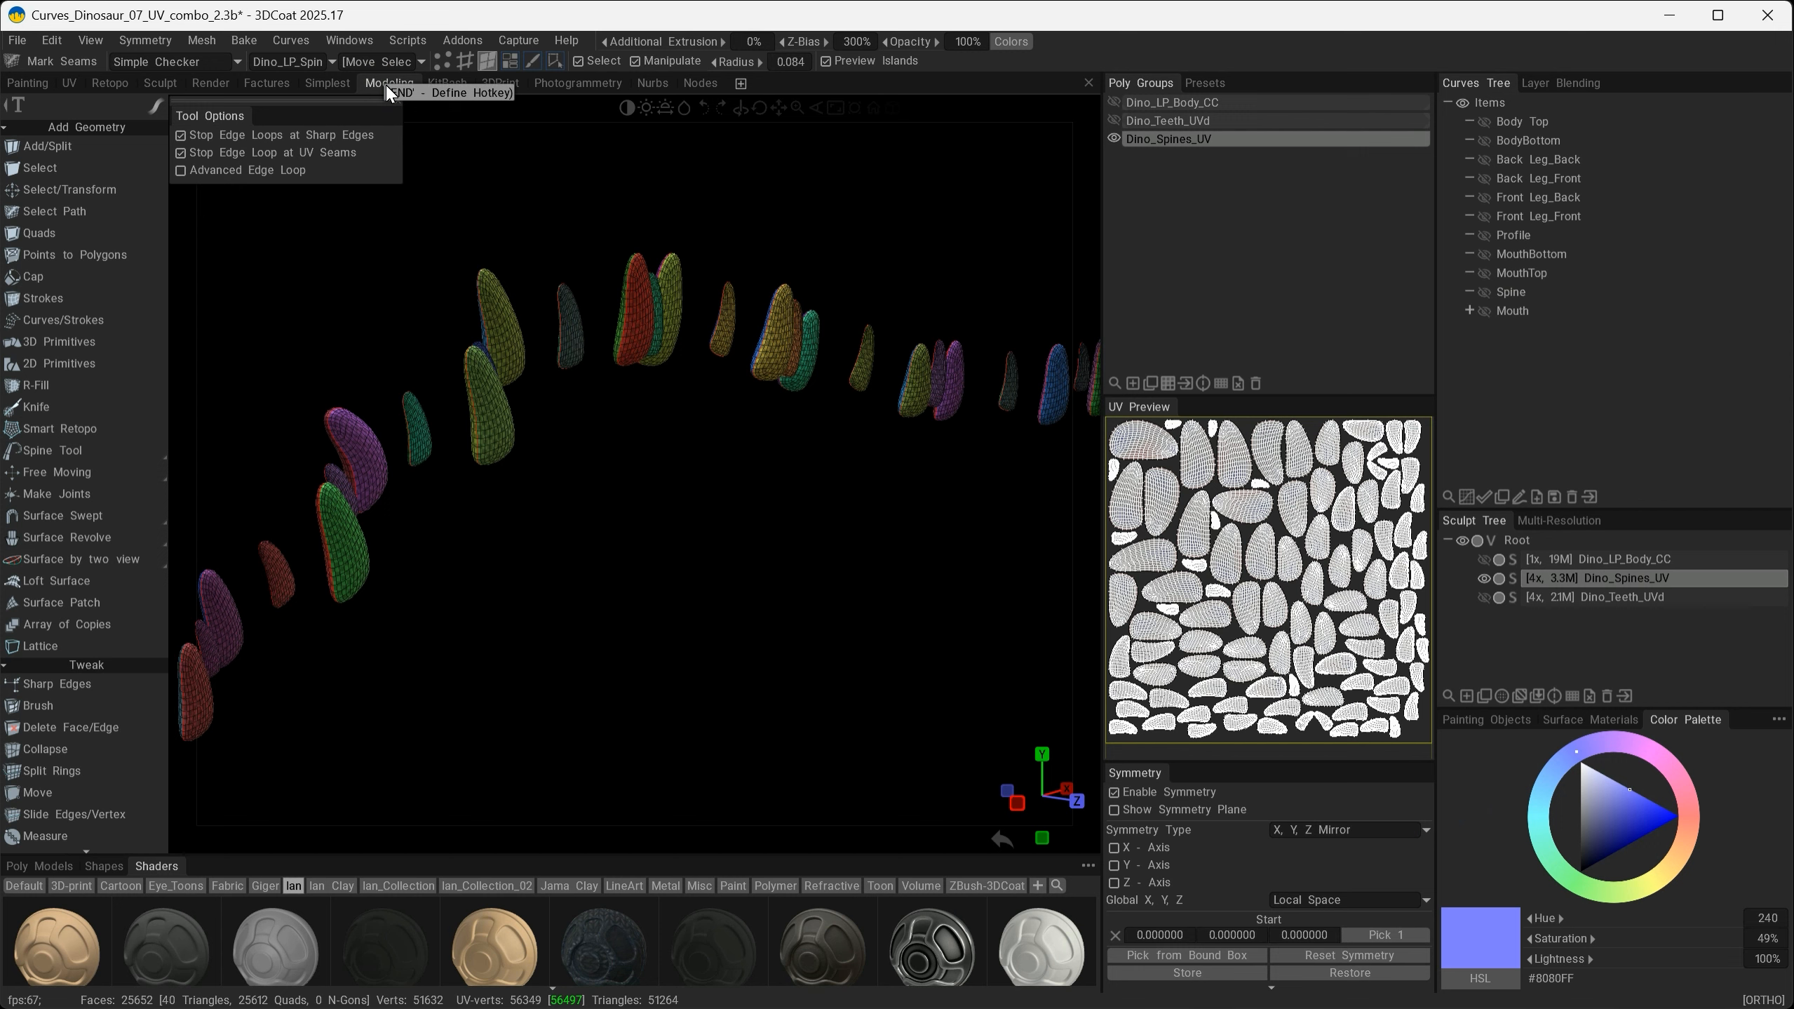
# Step: Hide the Dino_Spines_UV poly group and sculpt volume, and show and select Dino_Teeth_UVd in both lists
pyautogui.click(1114, 136)
pyautogui.click(1168, 124)
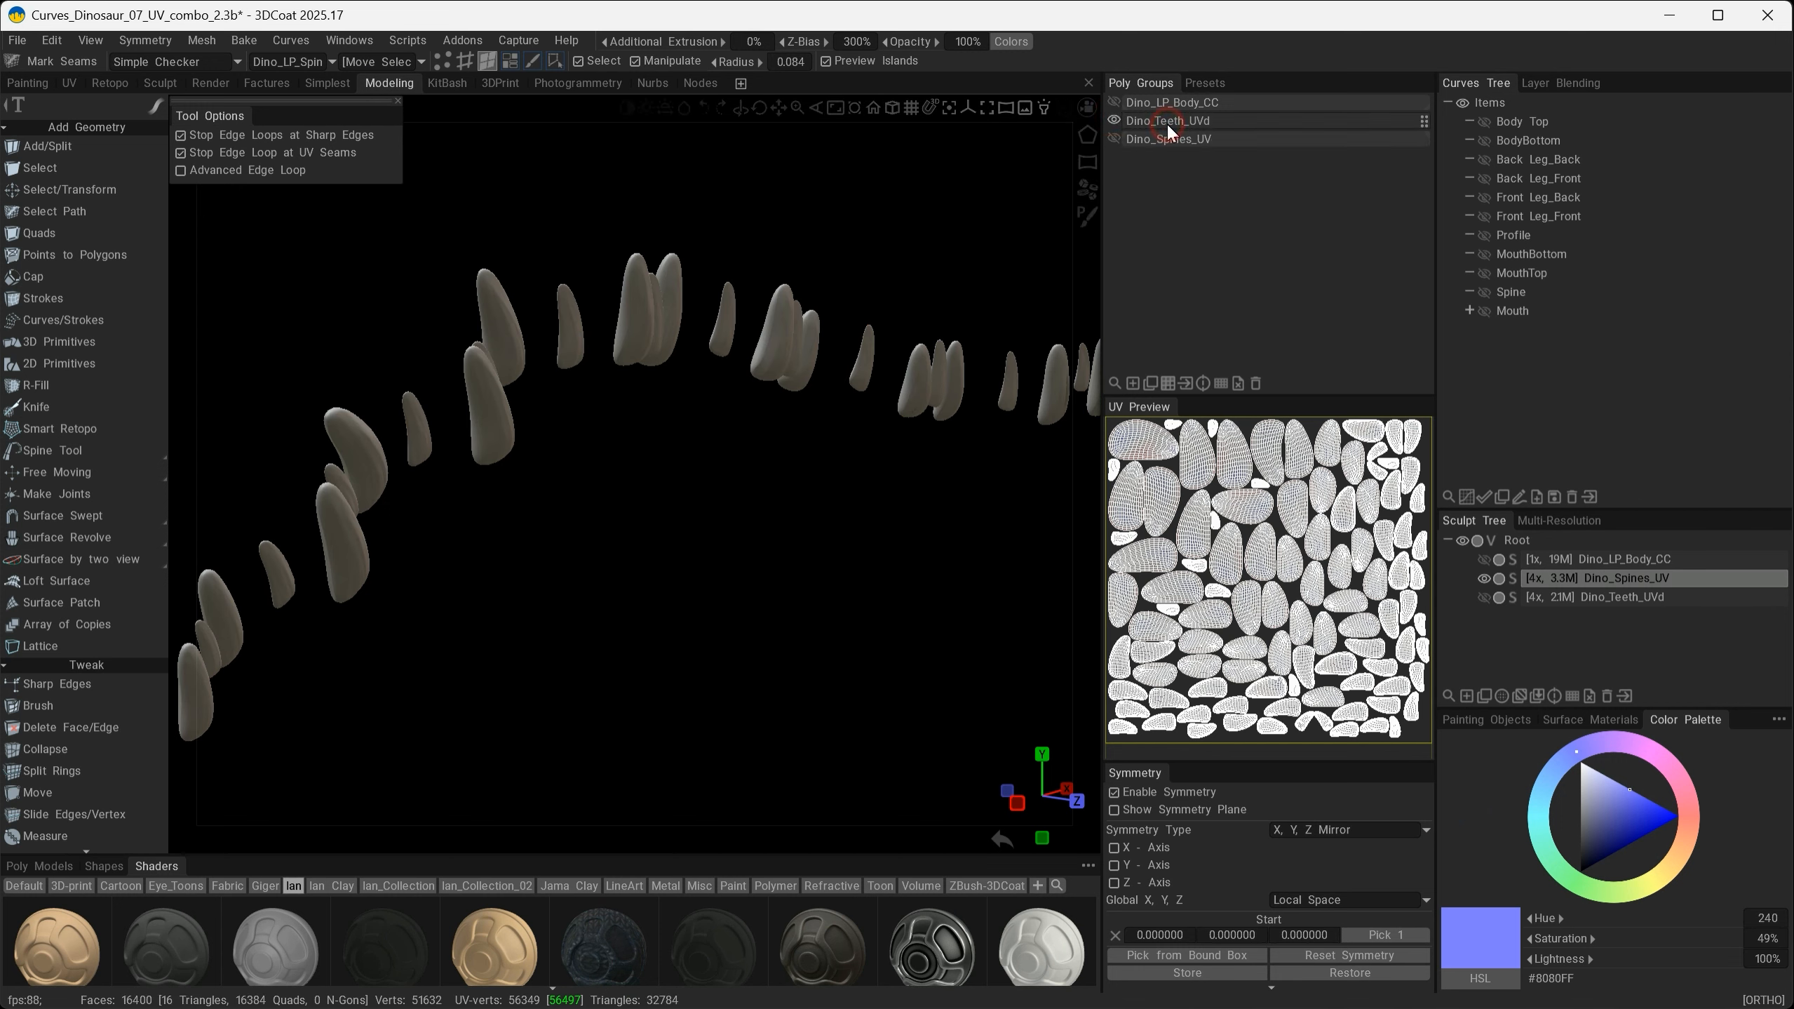
pyautogui.click(1484, 578)
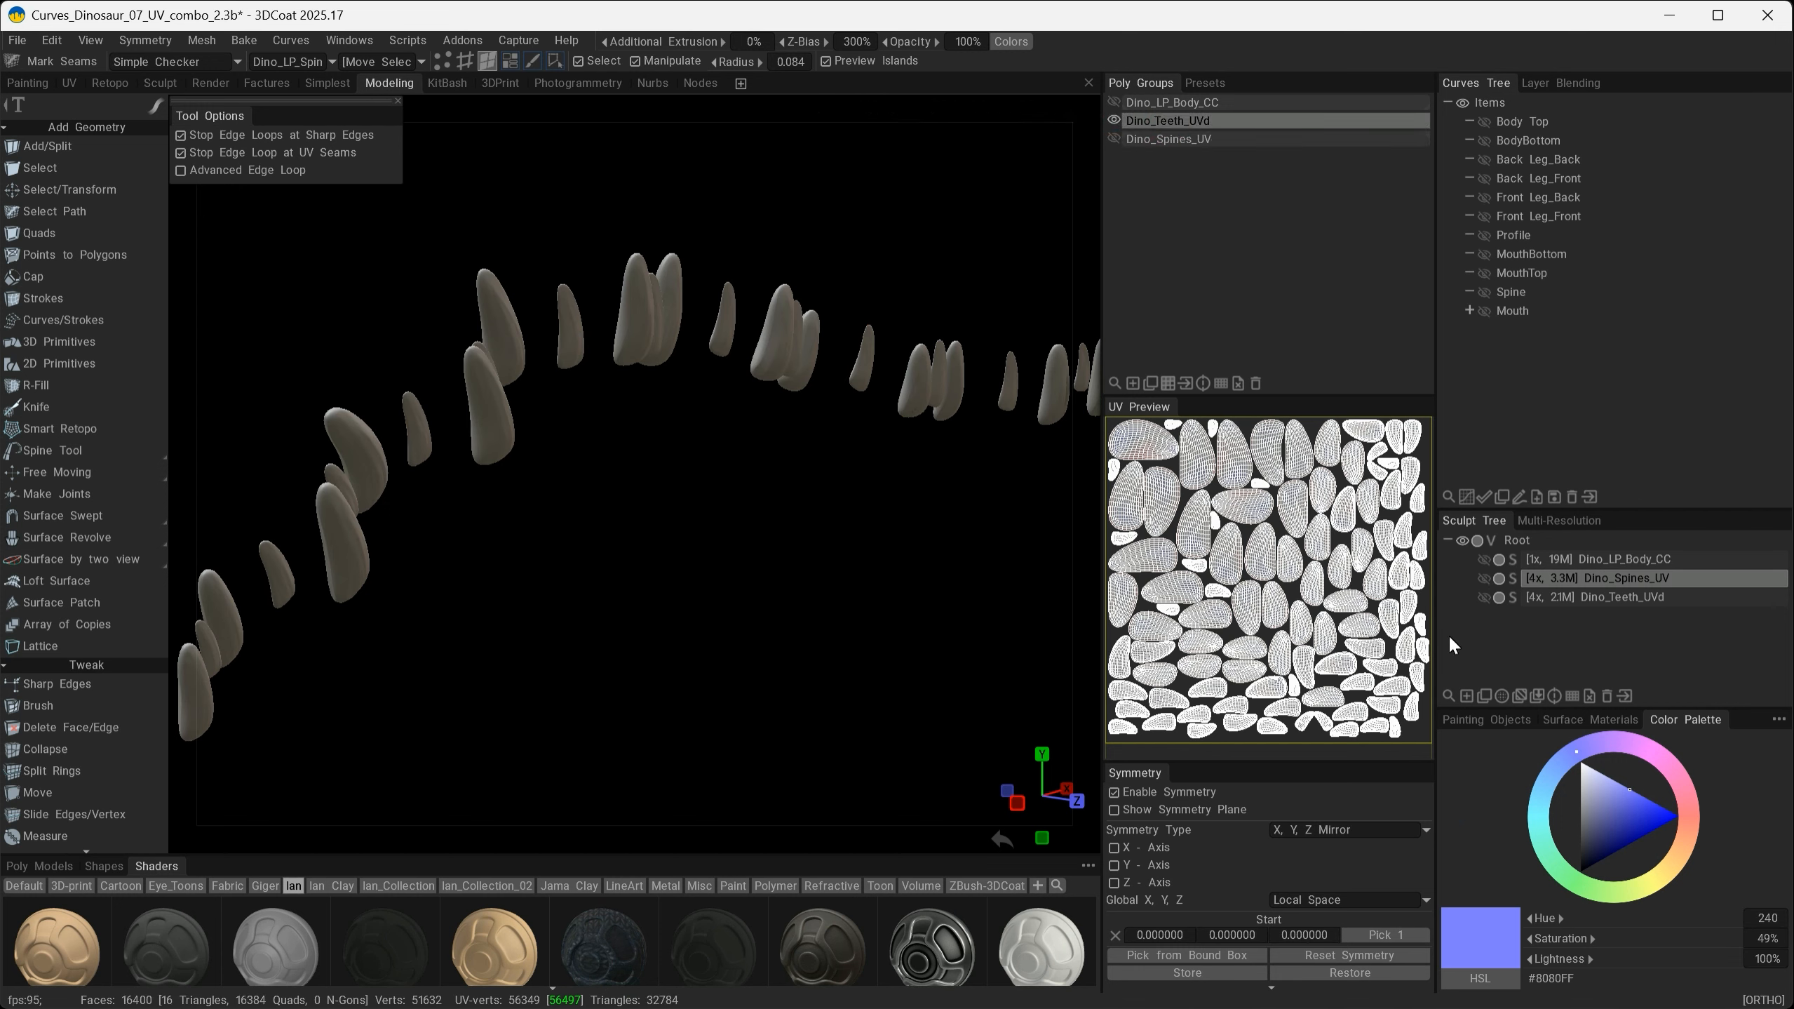
pyautogui.click(1484, 599)
pyautogui.click(1543, 600)
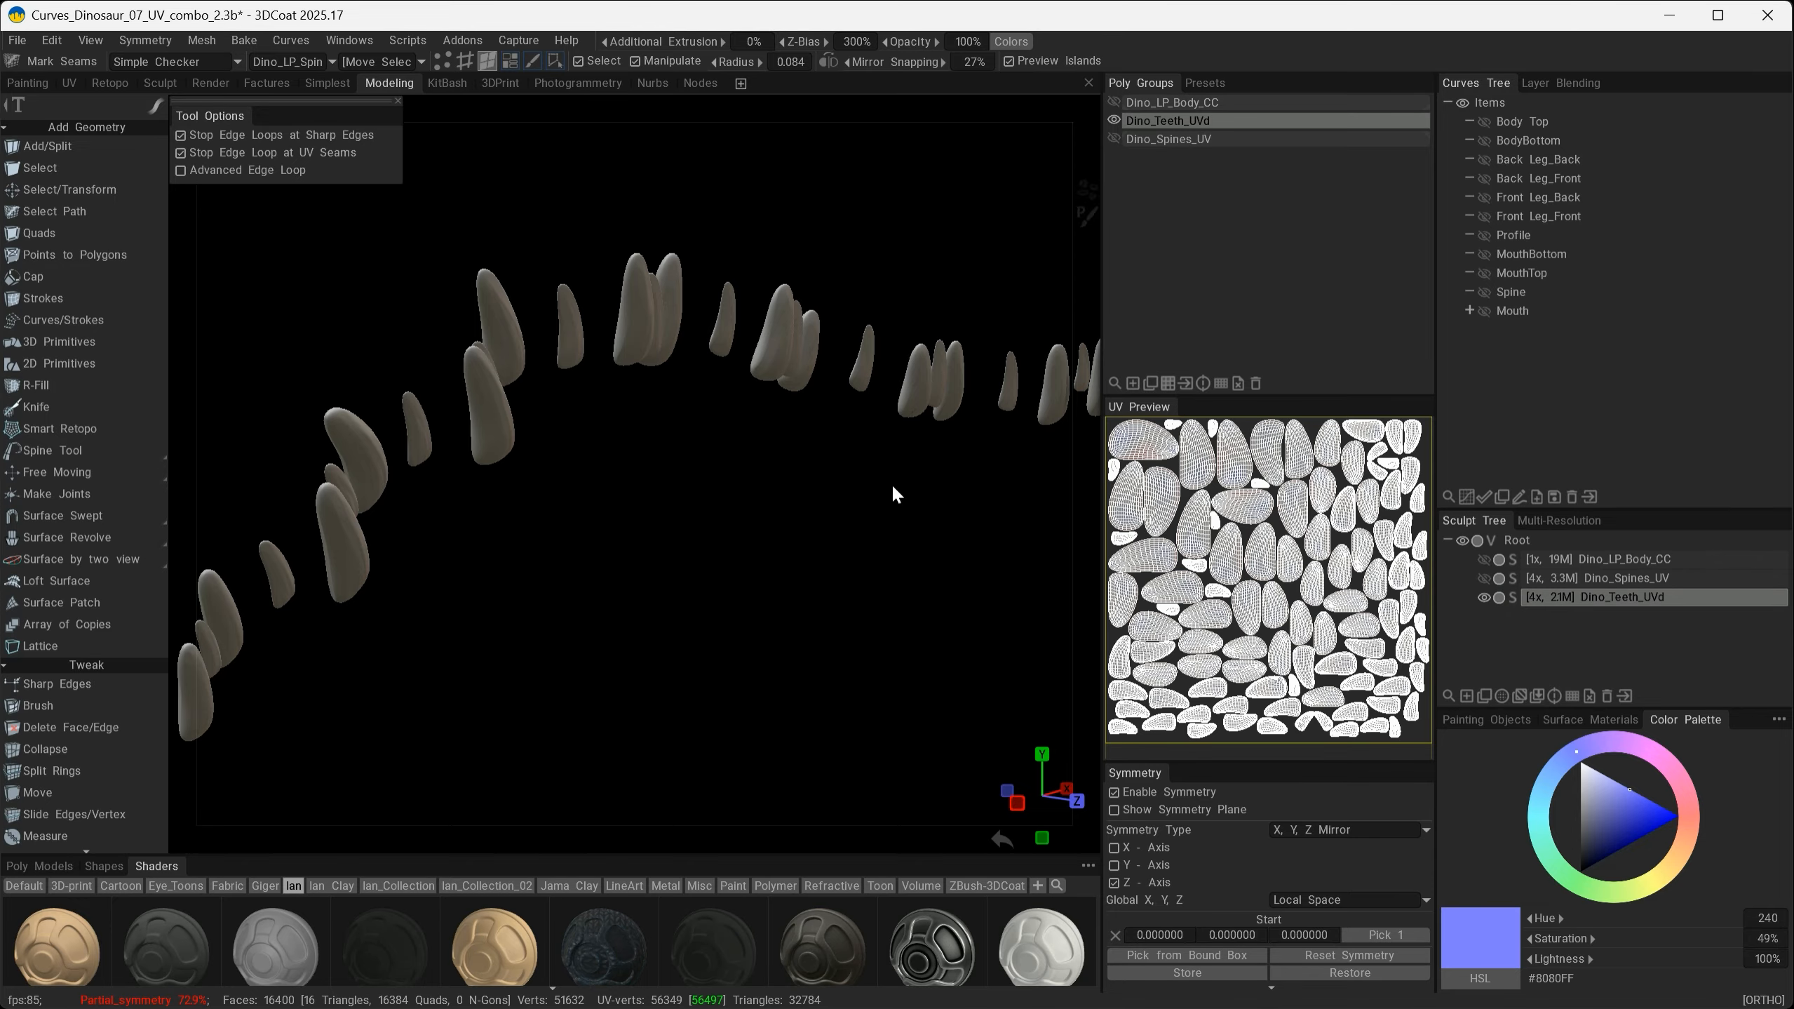
# Step: Open the Painting Objects list in the Modeling room and hide the Dino_Spines_UV painting object
pyautogui.keyDown('alt'); pyautogui.moveTo(895, 492); pyautogui.dragTo(550, 589); pyautogui.keyUp('alt')
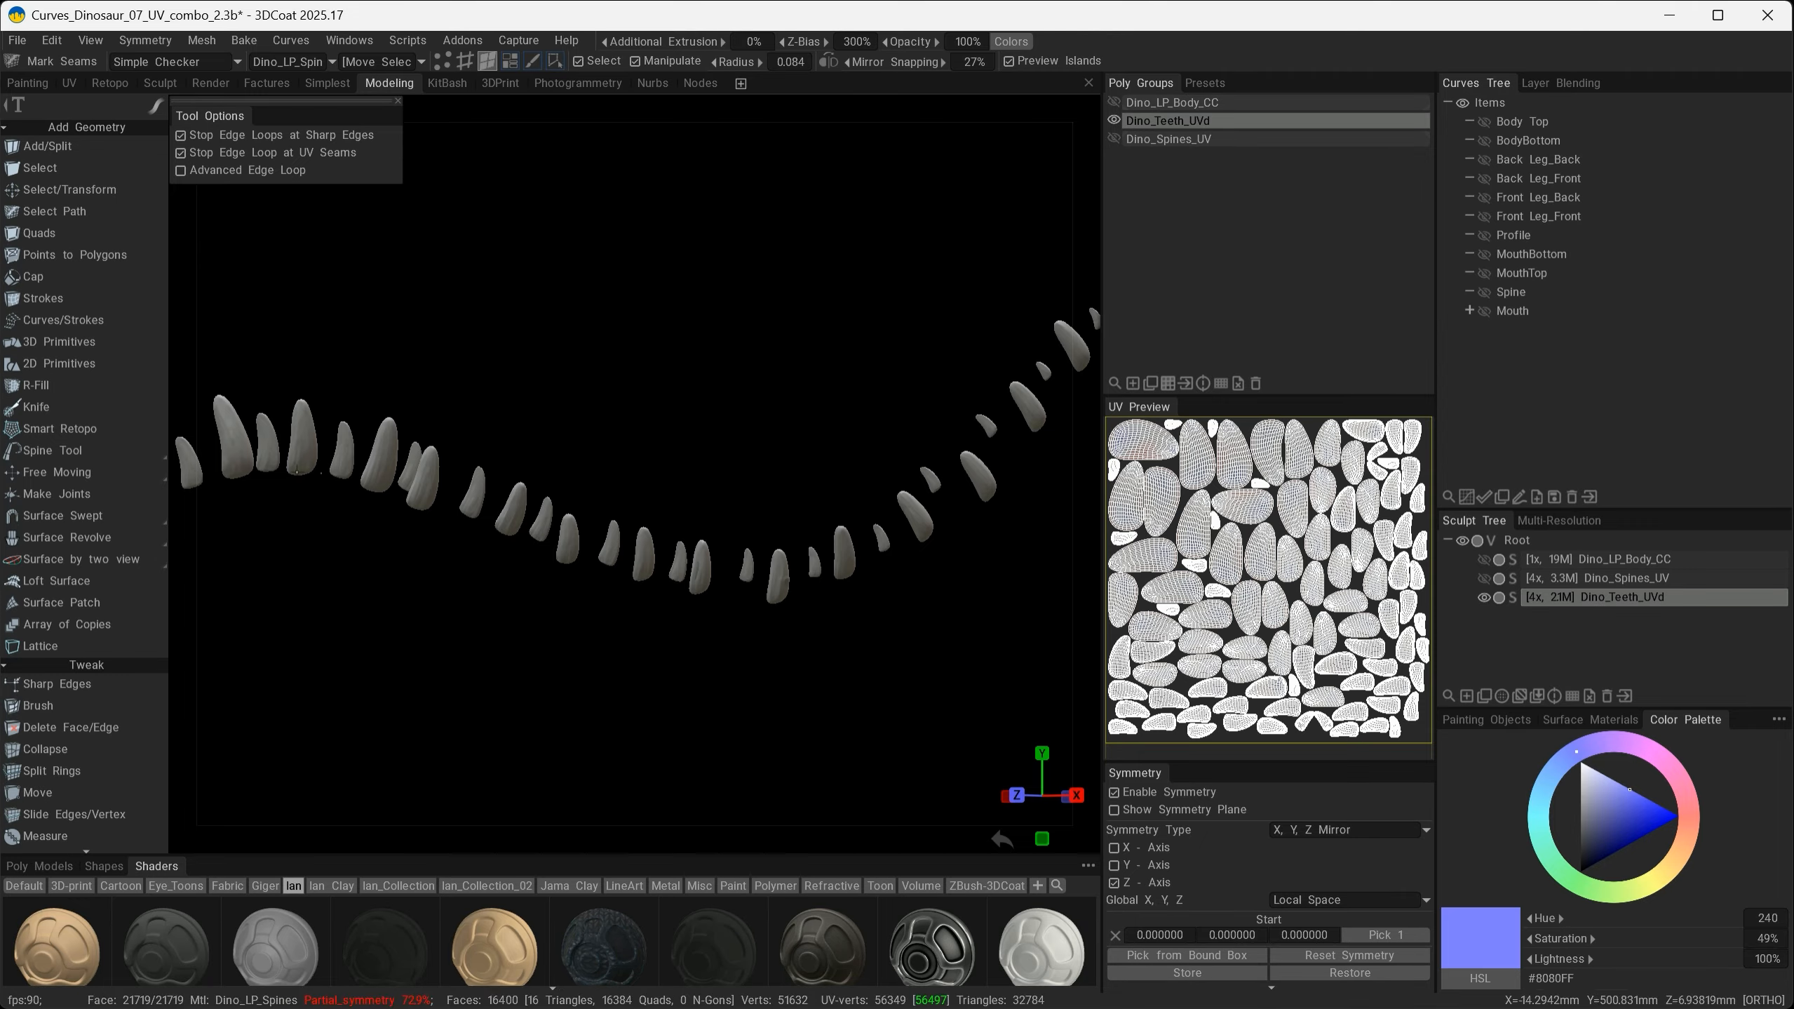
pyautogui.keyDown('alt'); pyautogui.moveTo(514, 521); pyautogui.dragTo(440, 531); pyautogui.keyUp('alt')
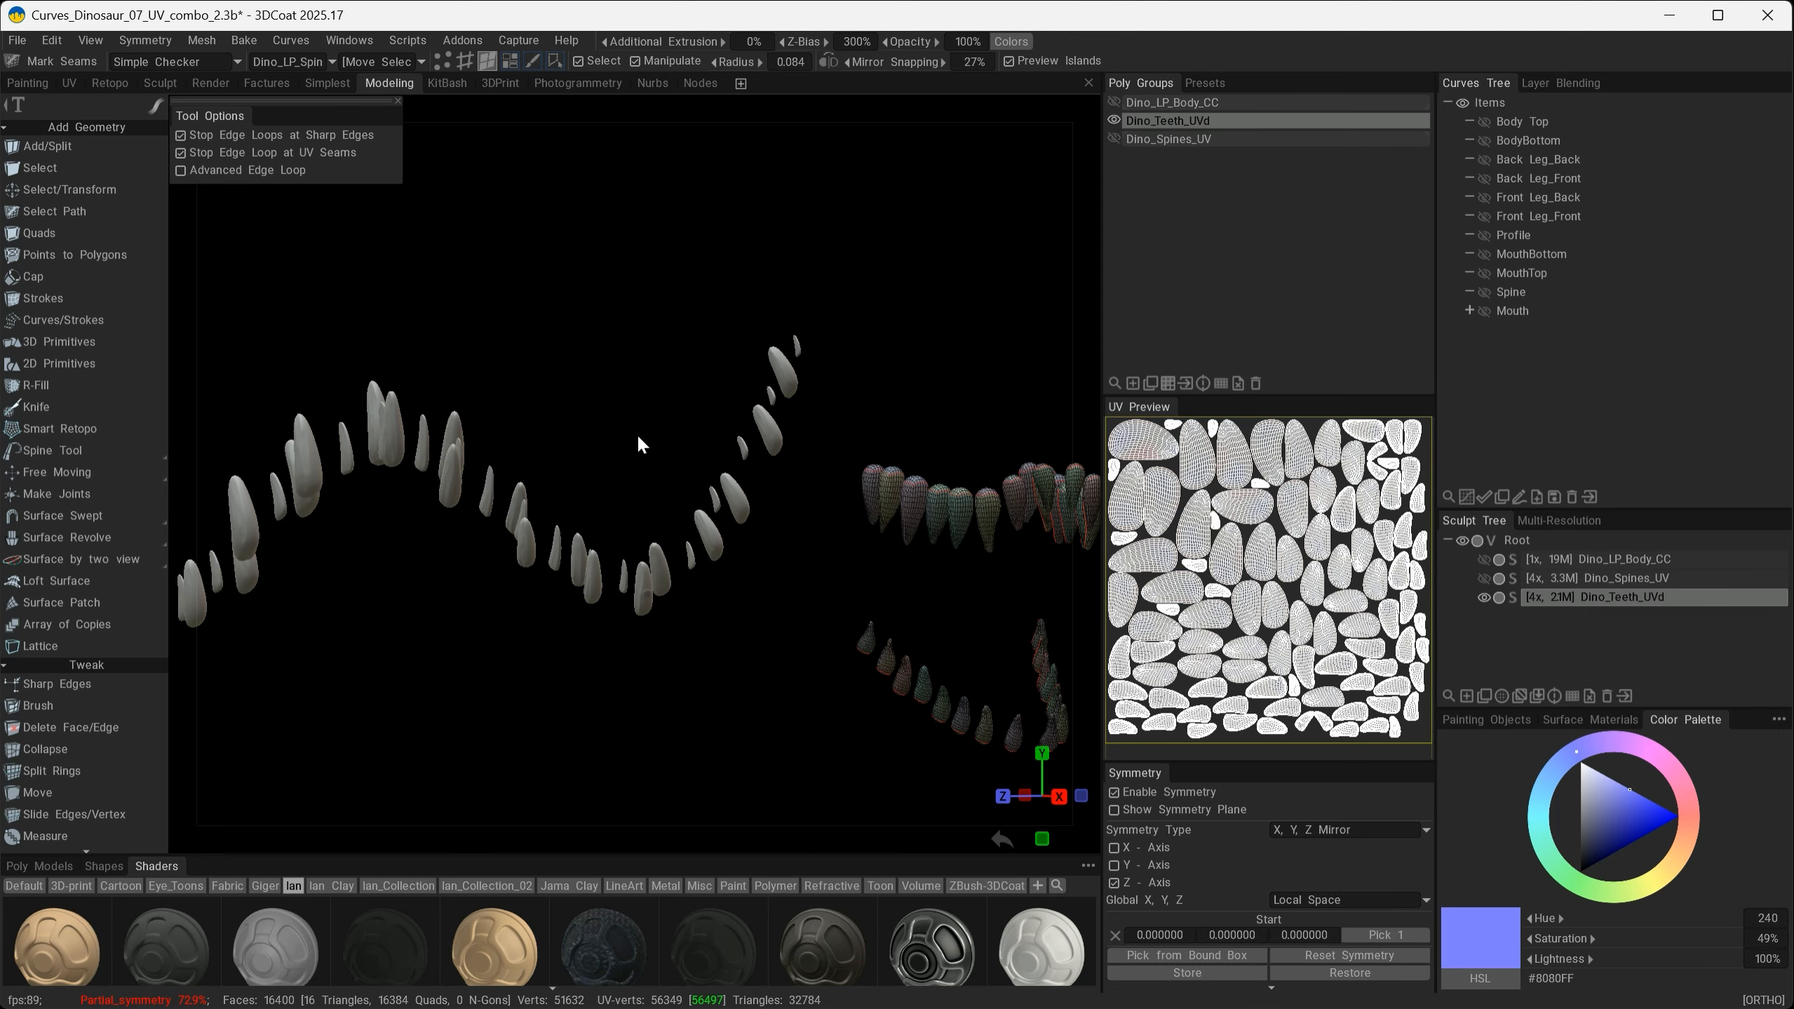
pyautogui.moveTo(639, 444)
pyautogui.keyDown('alt'); pyautogui.mouseDown()
pyautogui.moveTo(761, 489)
pyautogui.moveTo(573, 513)
pyautogui.moveTo(486, 443)
pyautogui.mouseUp(); pyautogui.keyUp('alt')
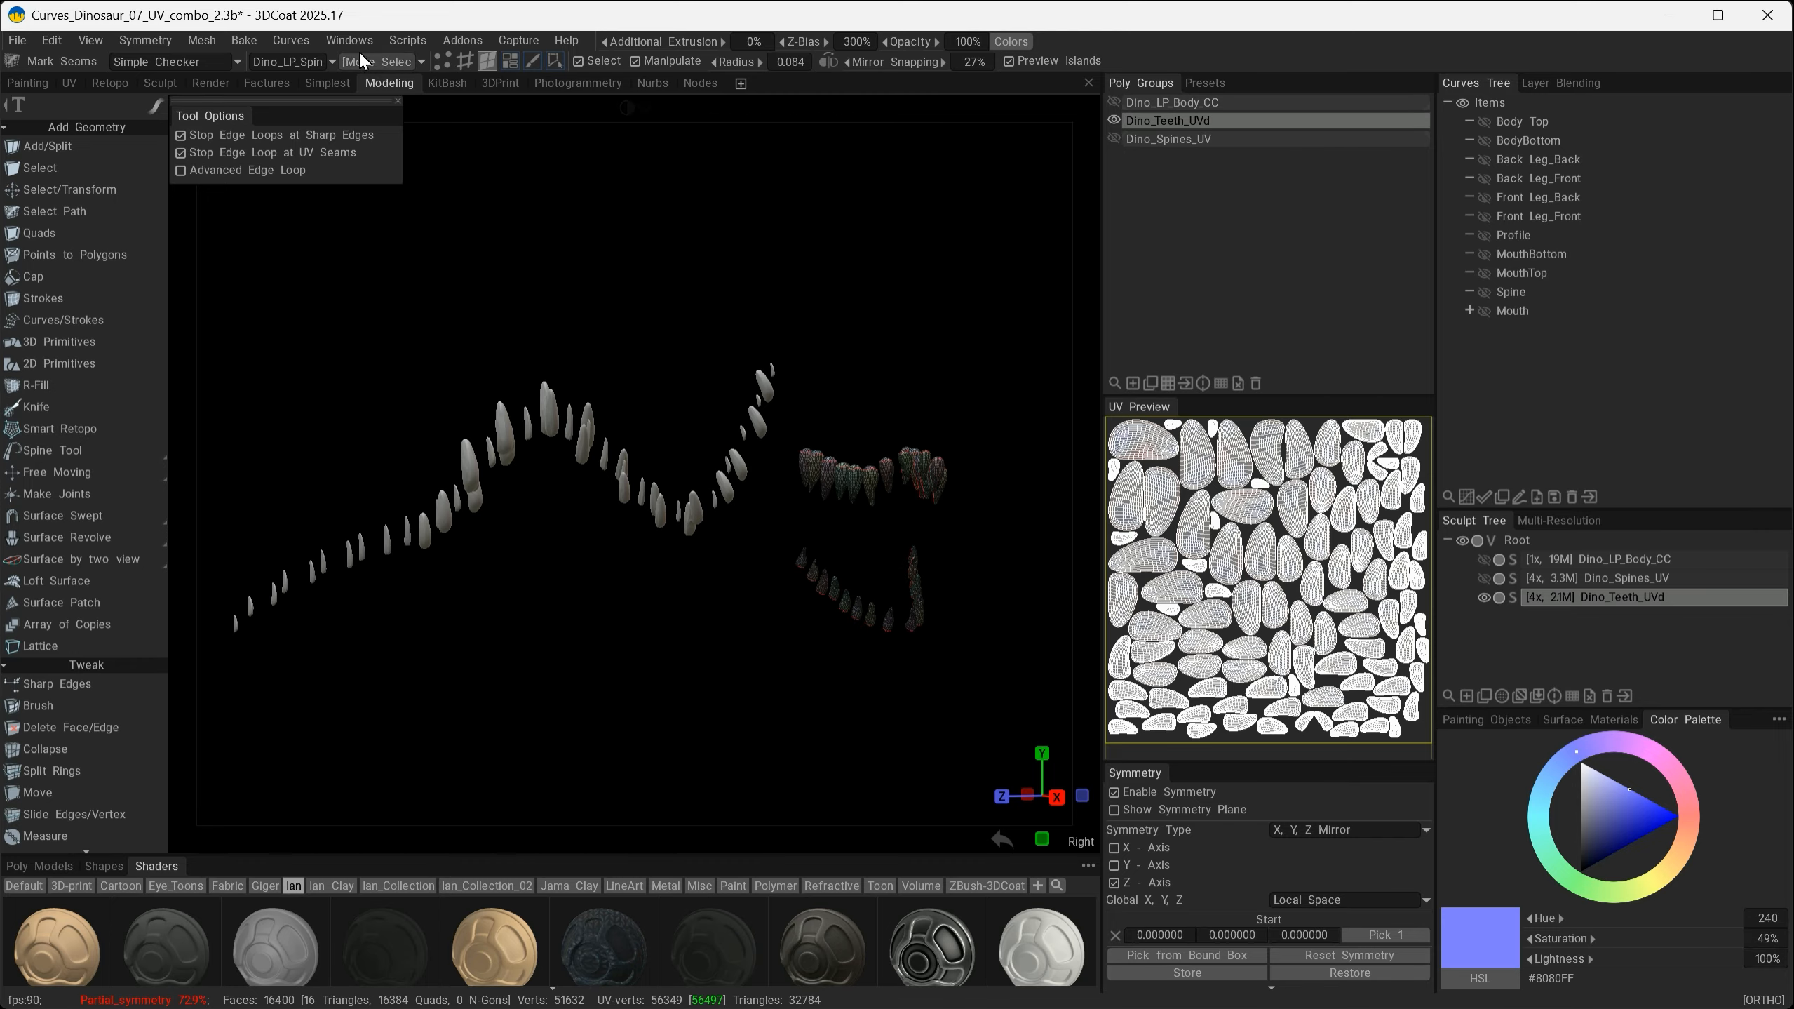
pyautogui.click(338, 37)
pyautogui.moveTo(346, 62)
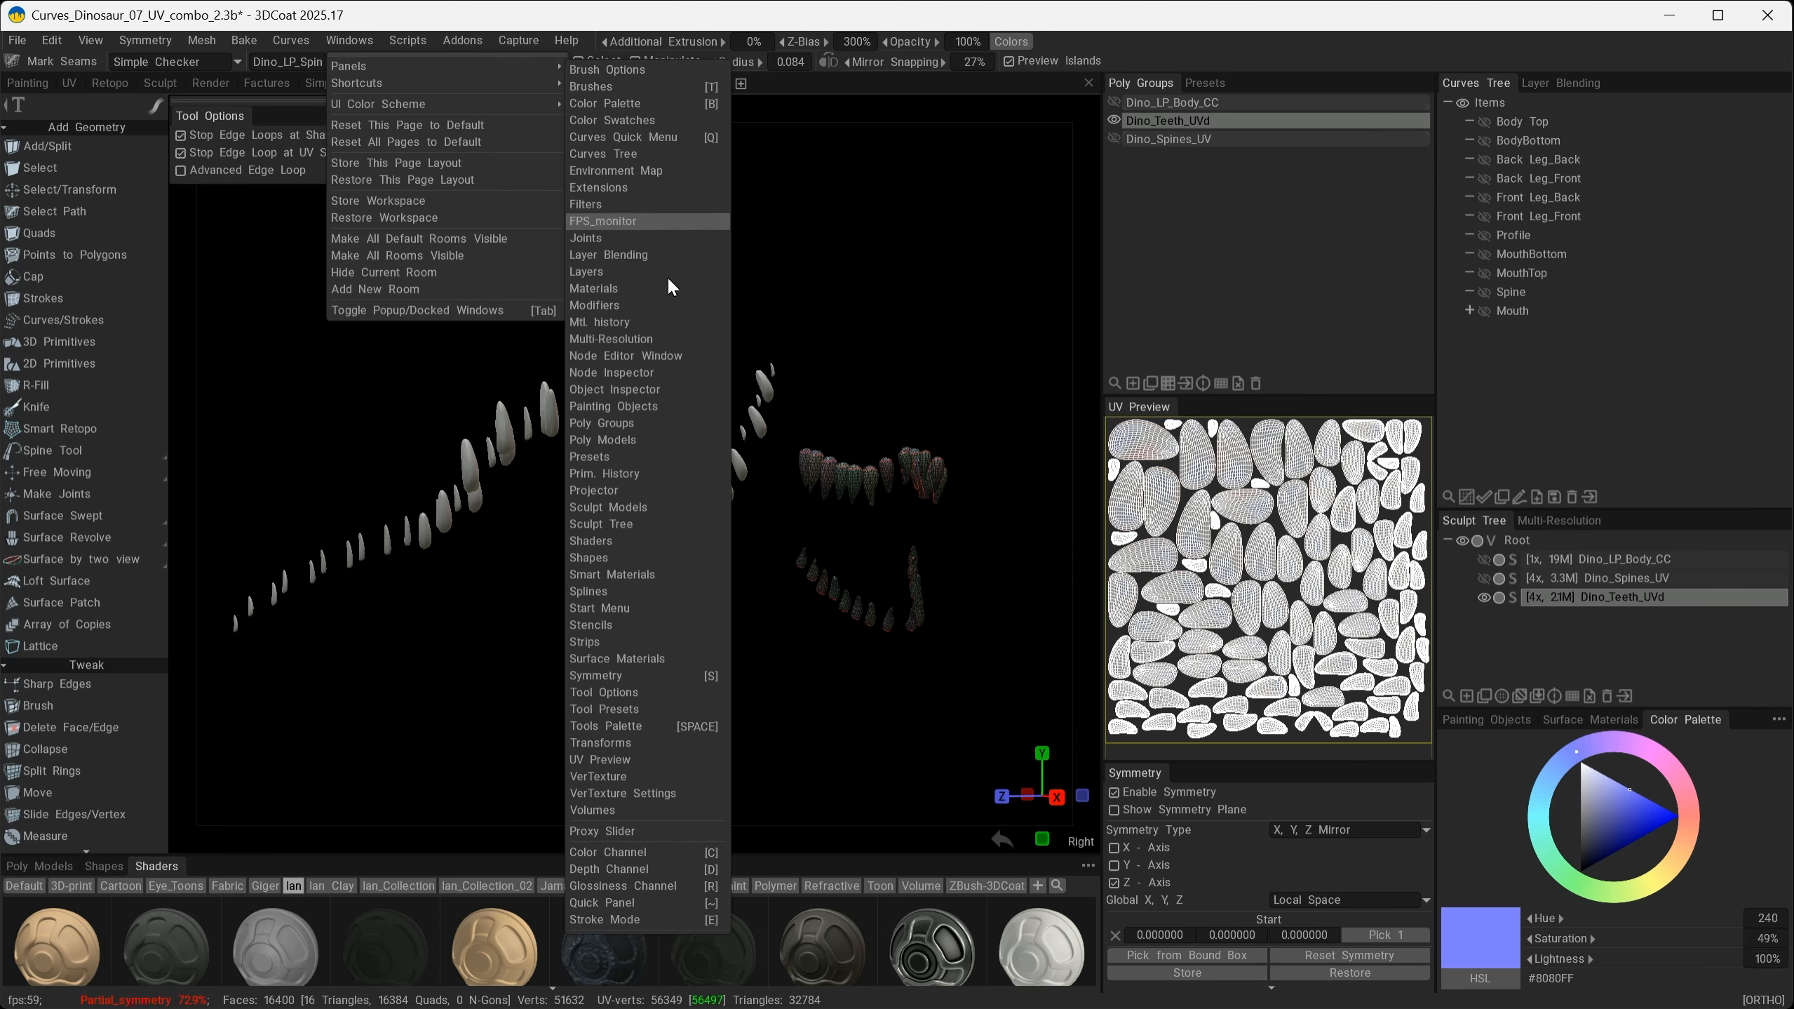
pyautogui.click(611, 406)
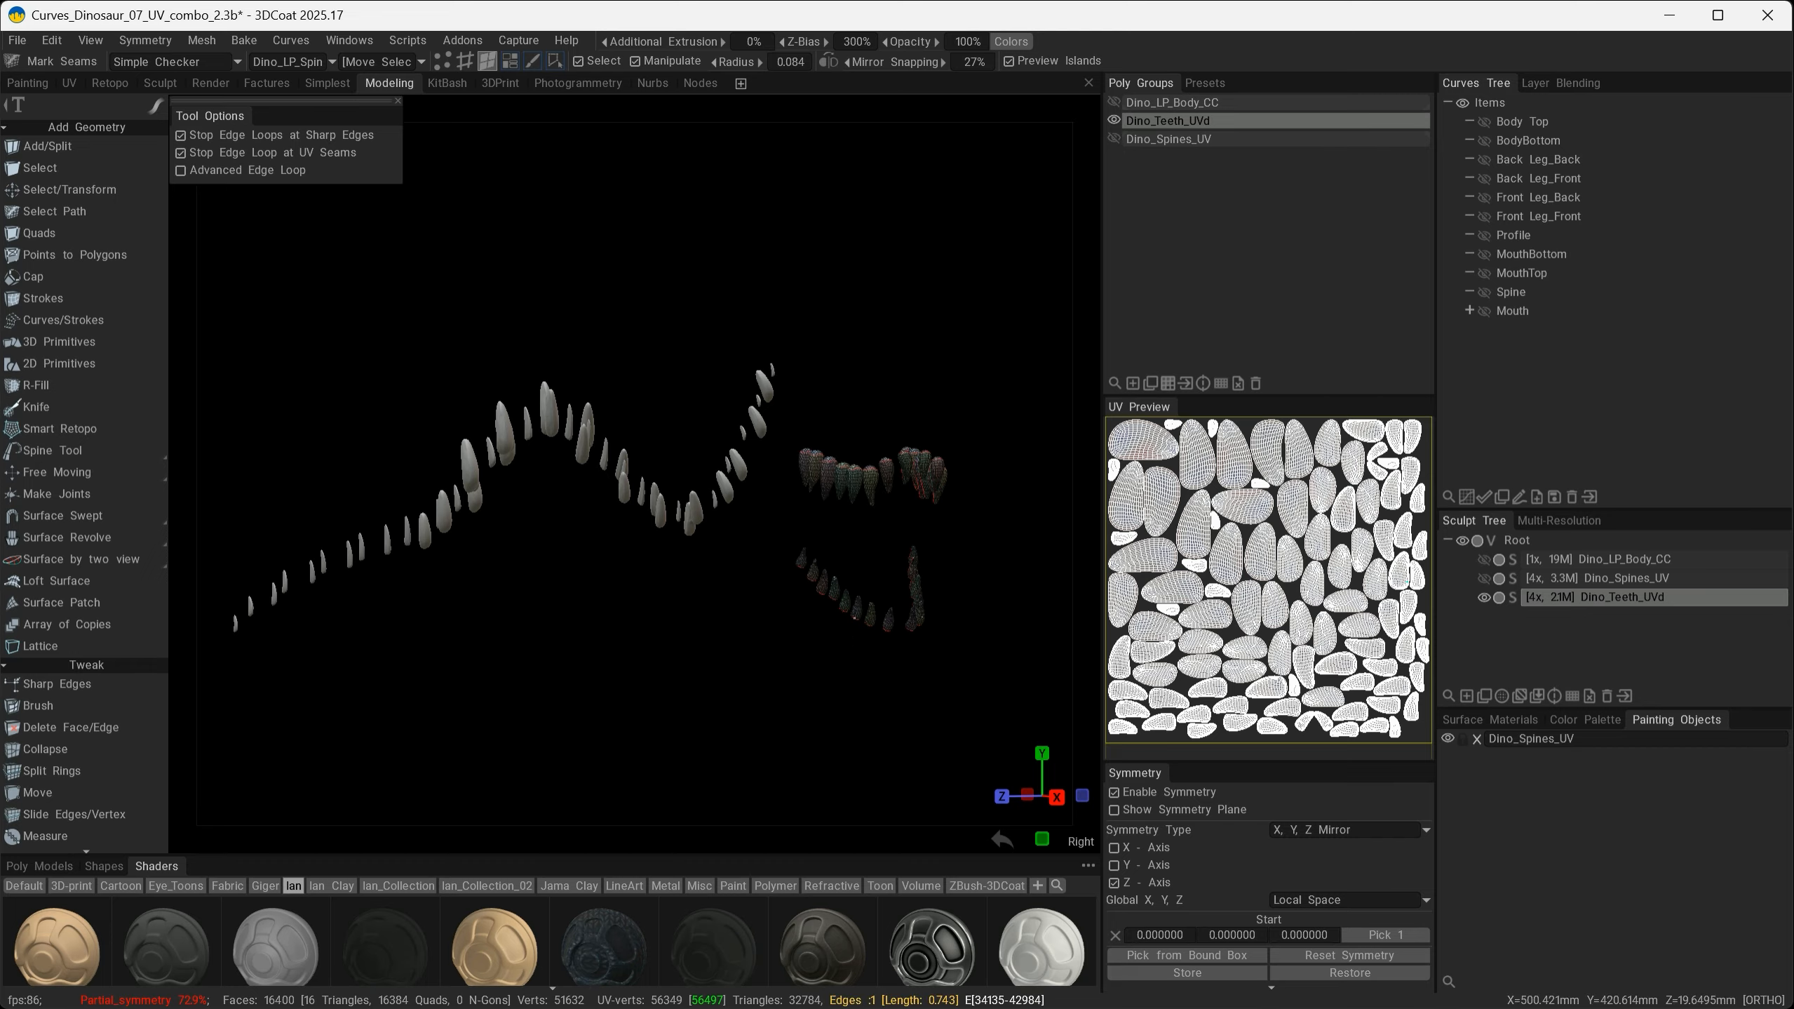
pyautogui.click(1449, 736)
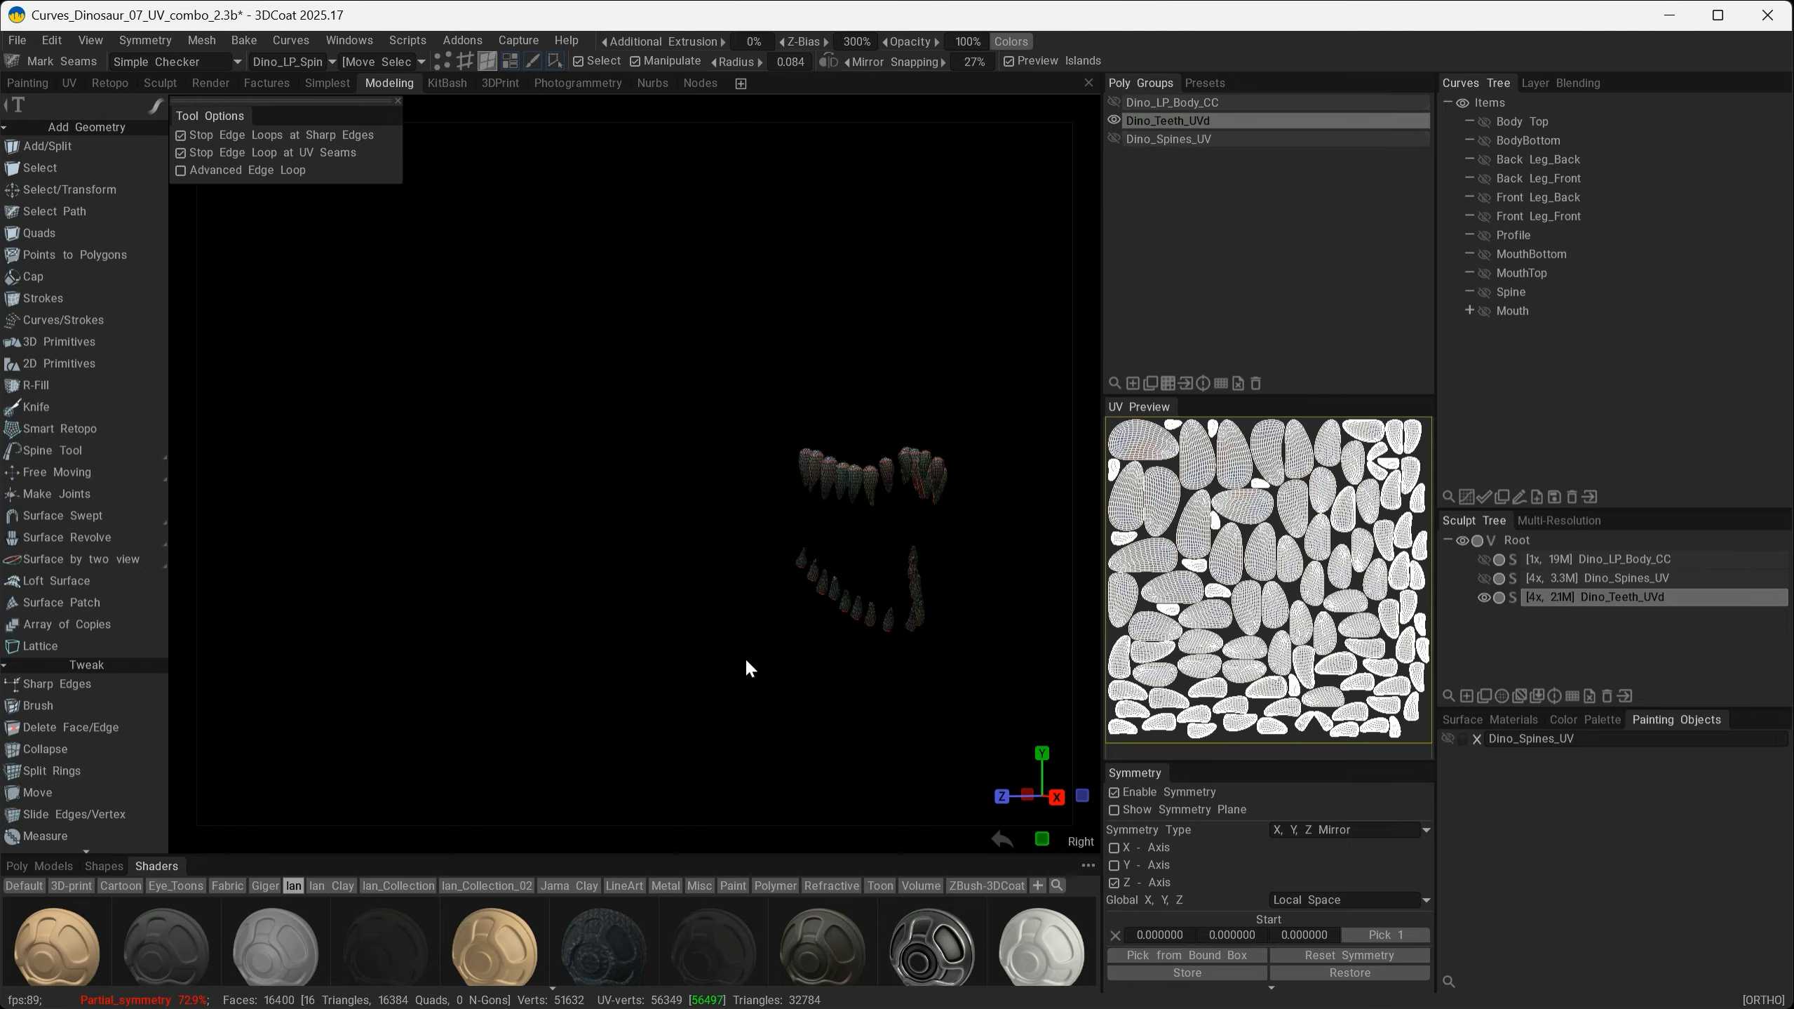
# Step: Start Bake w/ Normal Map (Per-Pixel) for the Dino_Teeth_UVd poly group
pyautogui.keyDown('alt'); pyautogui.moveTo(635, 574); pyautogui.dragTo(744, 569); pyautogui.keyUp('alt')
pyautogui.keyDown('alt'); pyautogui.moveTo(744, 569); pyautogui.dragTo(882, 664, button='right'); pyautogui.keyUp('alt')
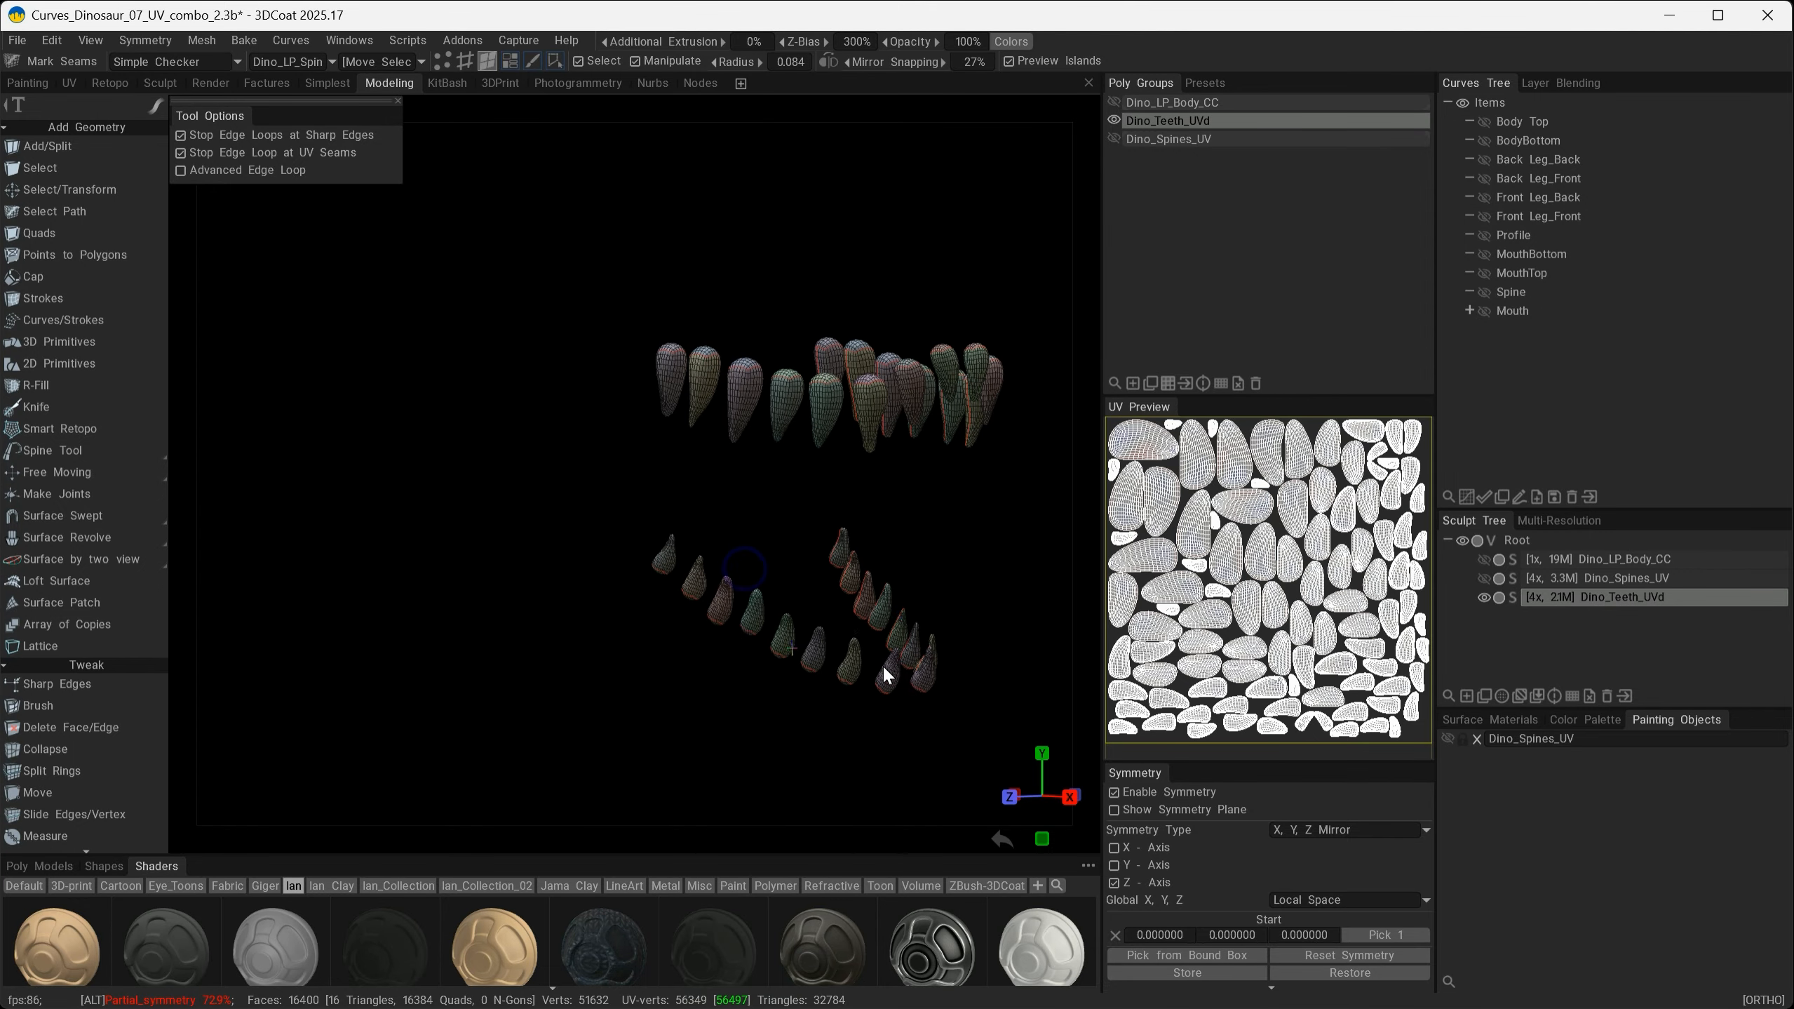
pyautogui.keyDown('alt'); pyautogui.moveTo(889, 621); pyautogui.dragTo(699, 605, button='middle'); pyautogui.keyUp('alt')
pyautogui.keyDown('alt'); pyautogui.moveTo(699, 605); pyautogui.dragTo(804, 655, button='right'); pyautogui.keyUp('alt')
pyautogui.keyDown('alt'); pyautogui.moveTo(806, 631); pyautogui.dragTo(870, 615, button='middle'); pyautogui.keyUp('alt')
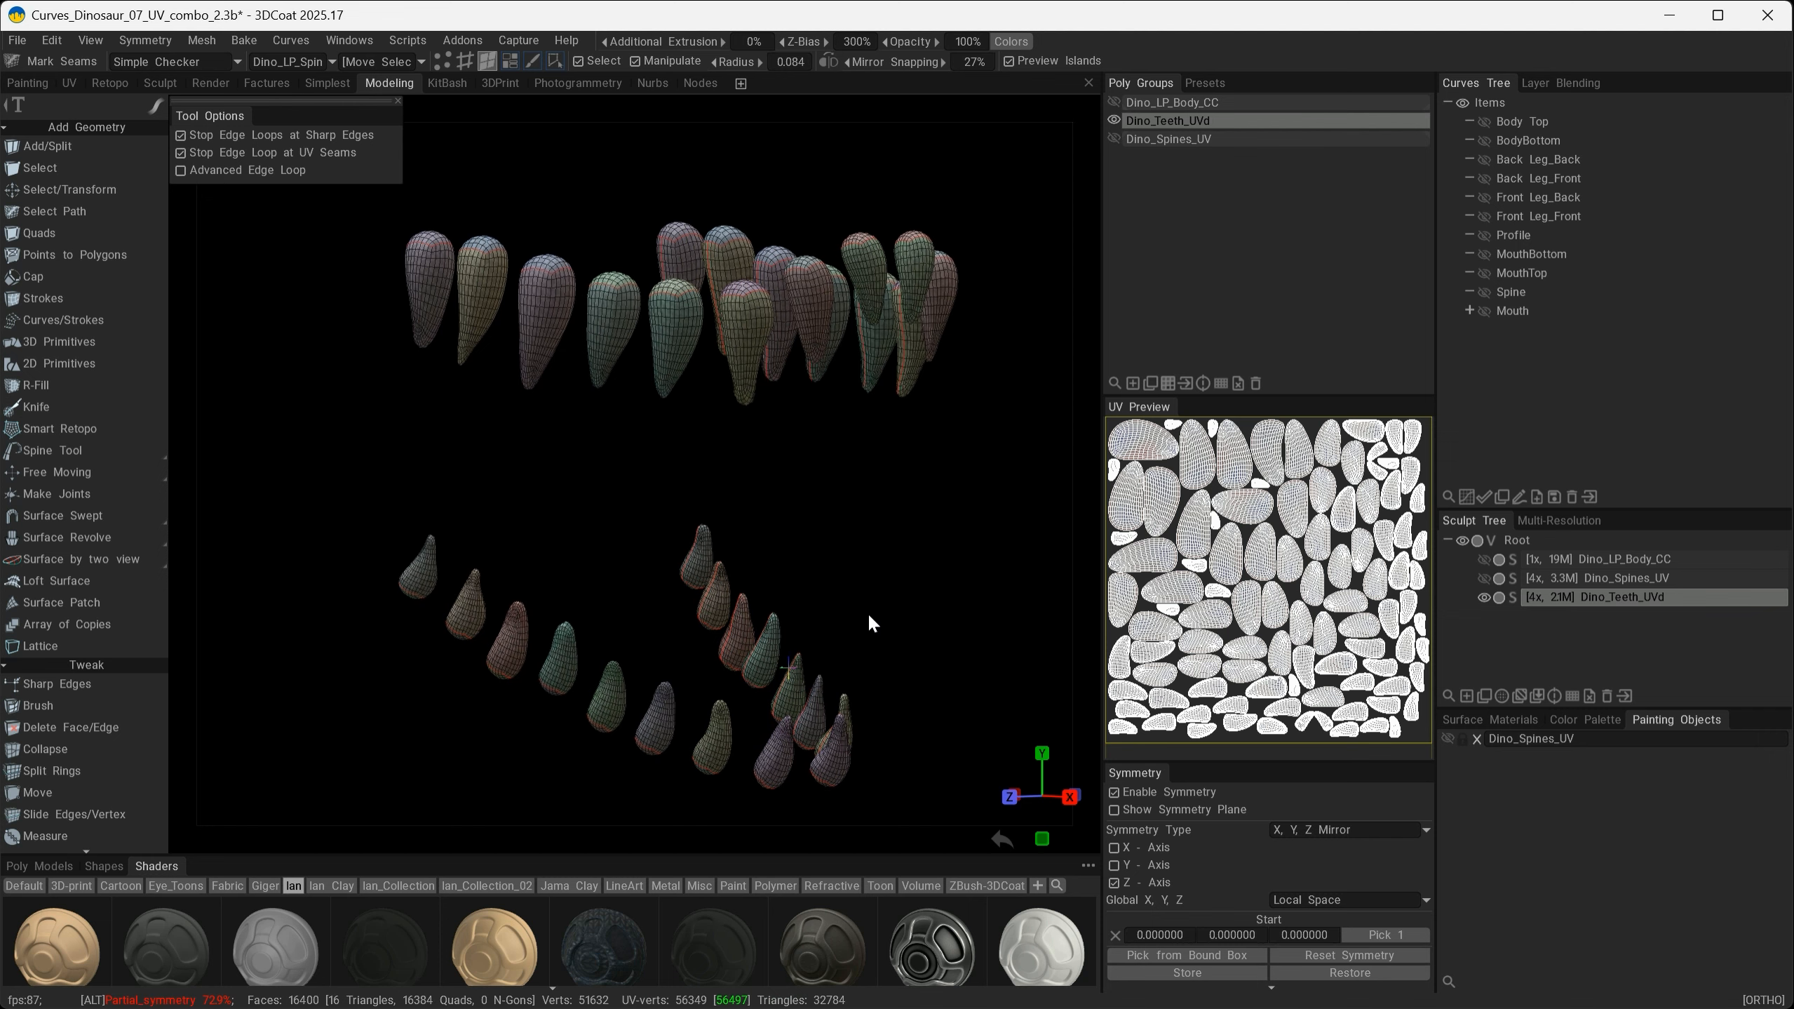
pyautogui.keyDown('alt'); pyautogui.moveTo(867, 610); pyautogui.dragTo(789, 589, button='right'); pyautogui.keyUp('alt')
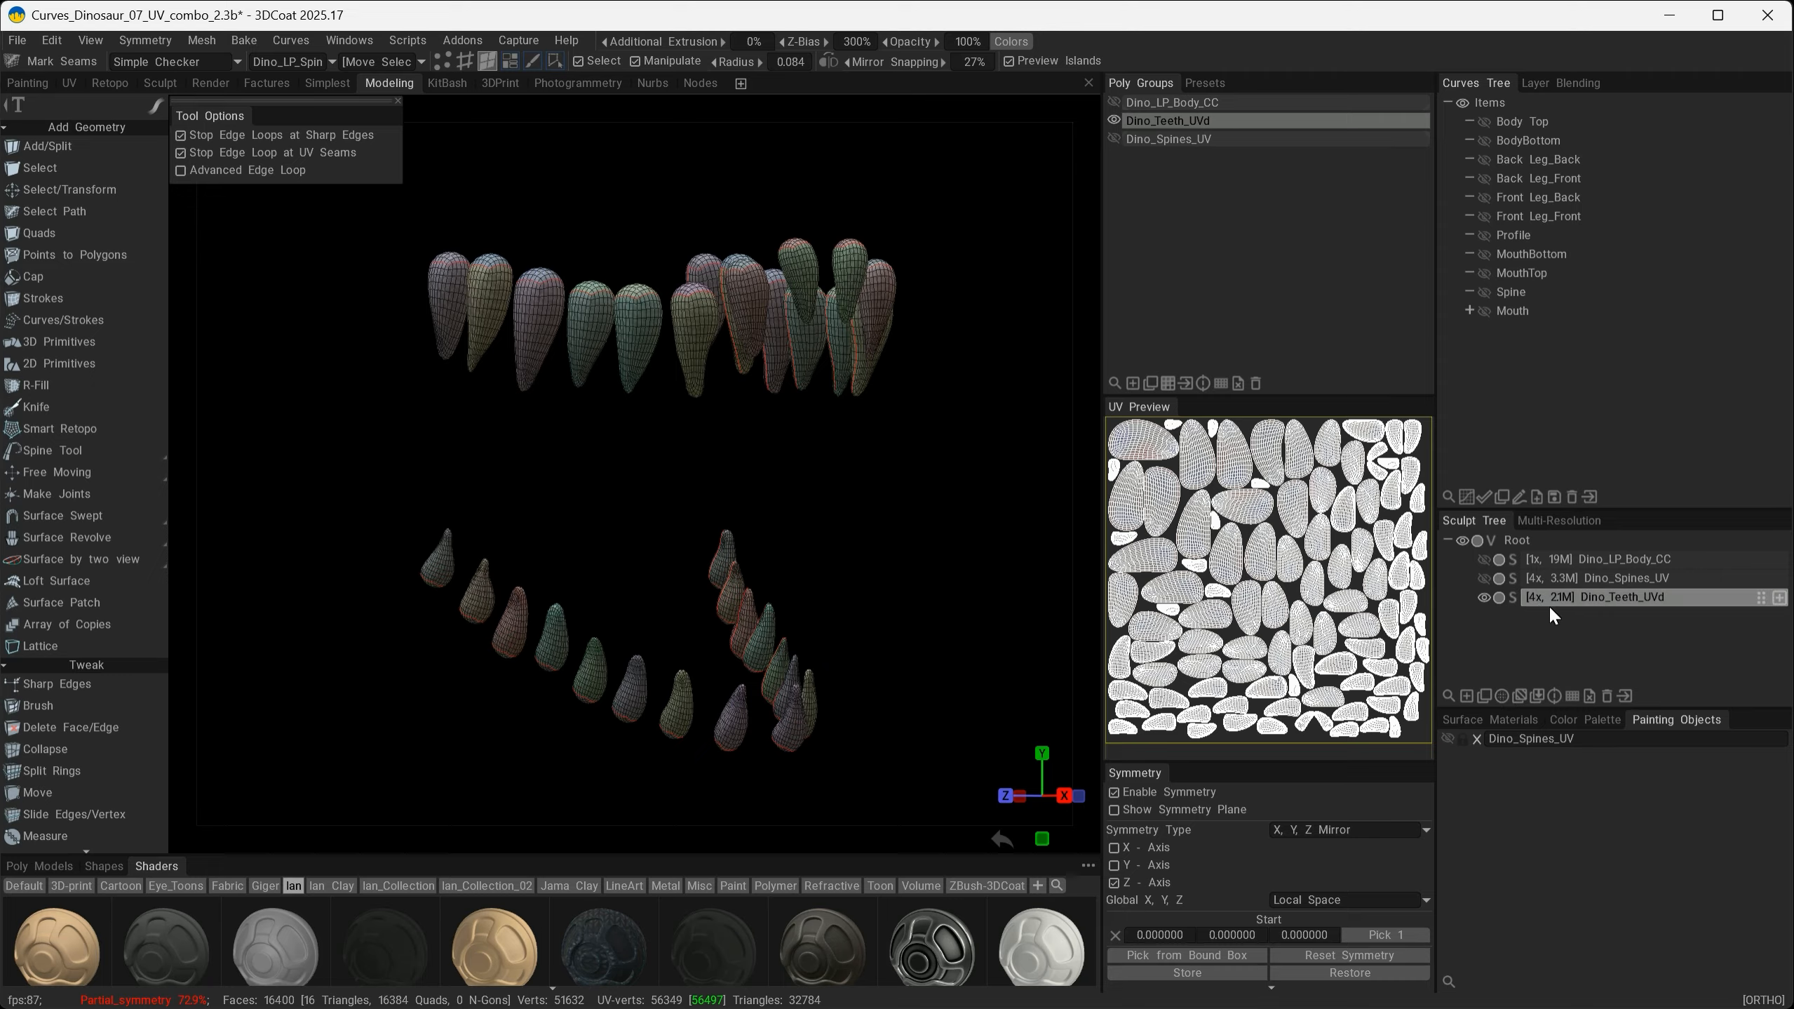
pyautogui.click(243, 40)
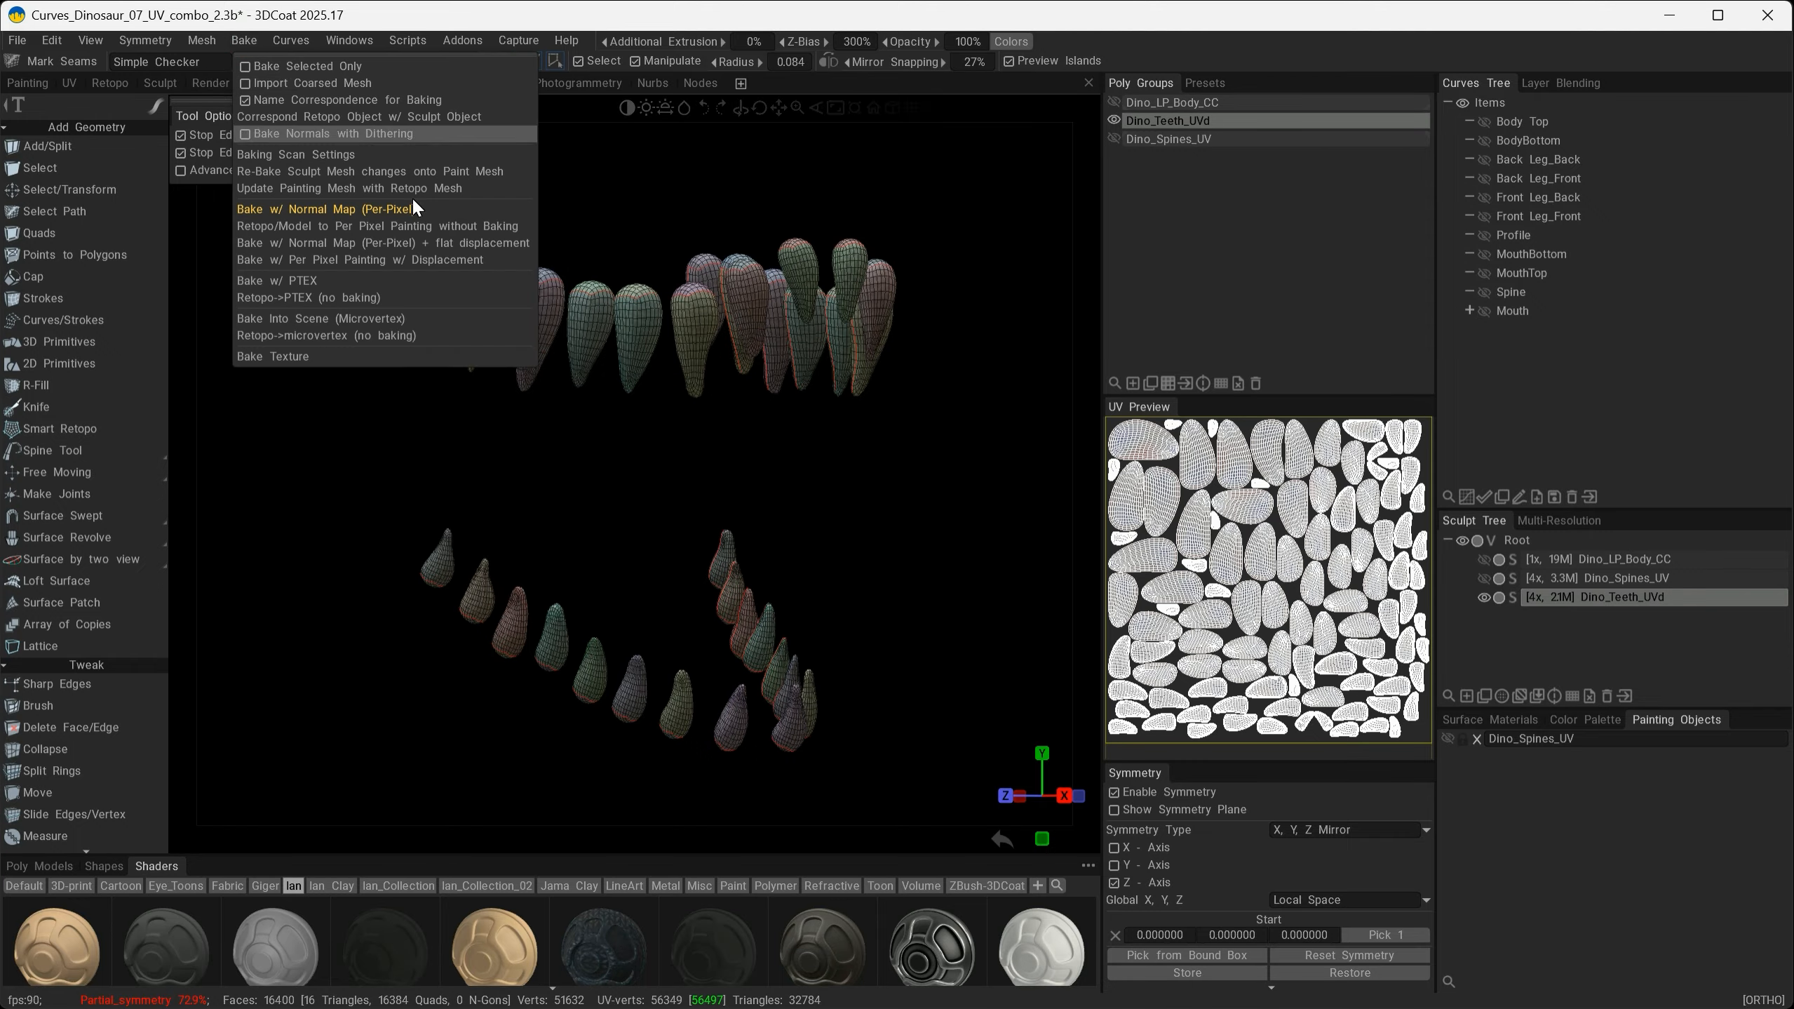
pyautogui.click(286, 210)
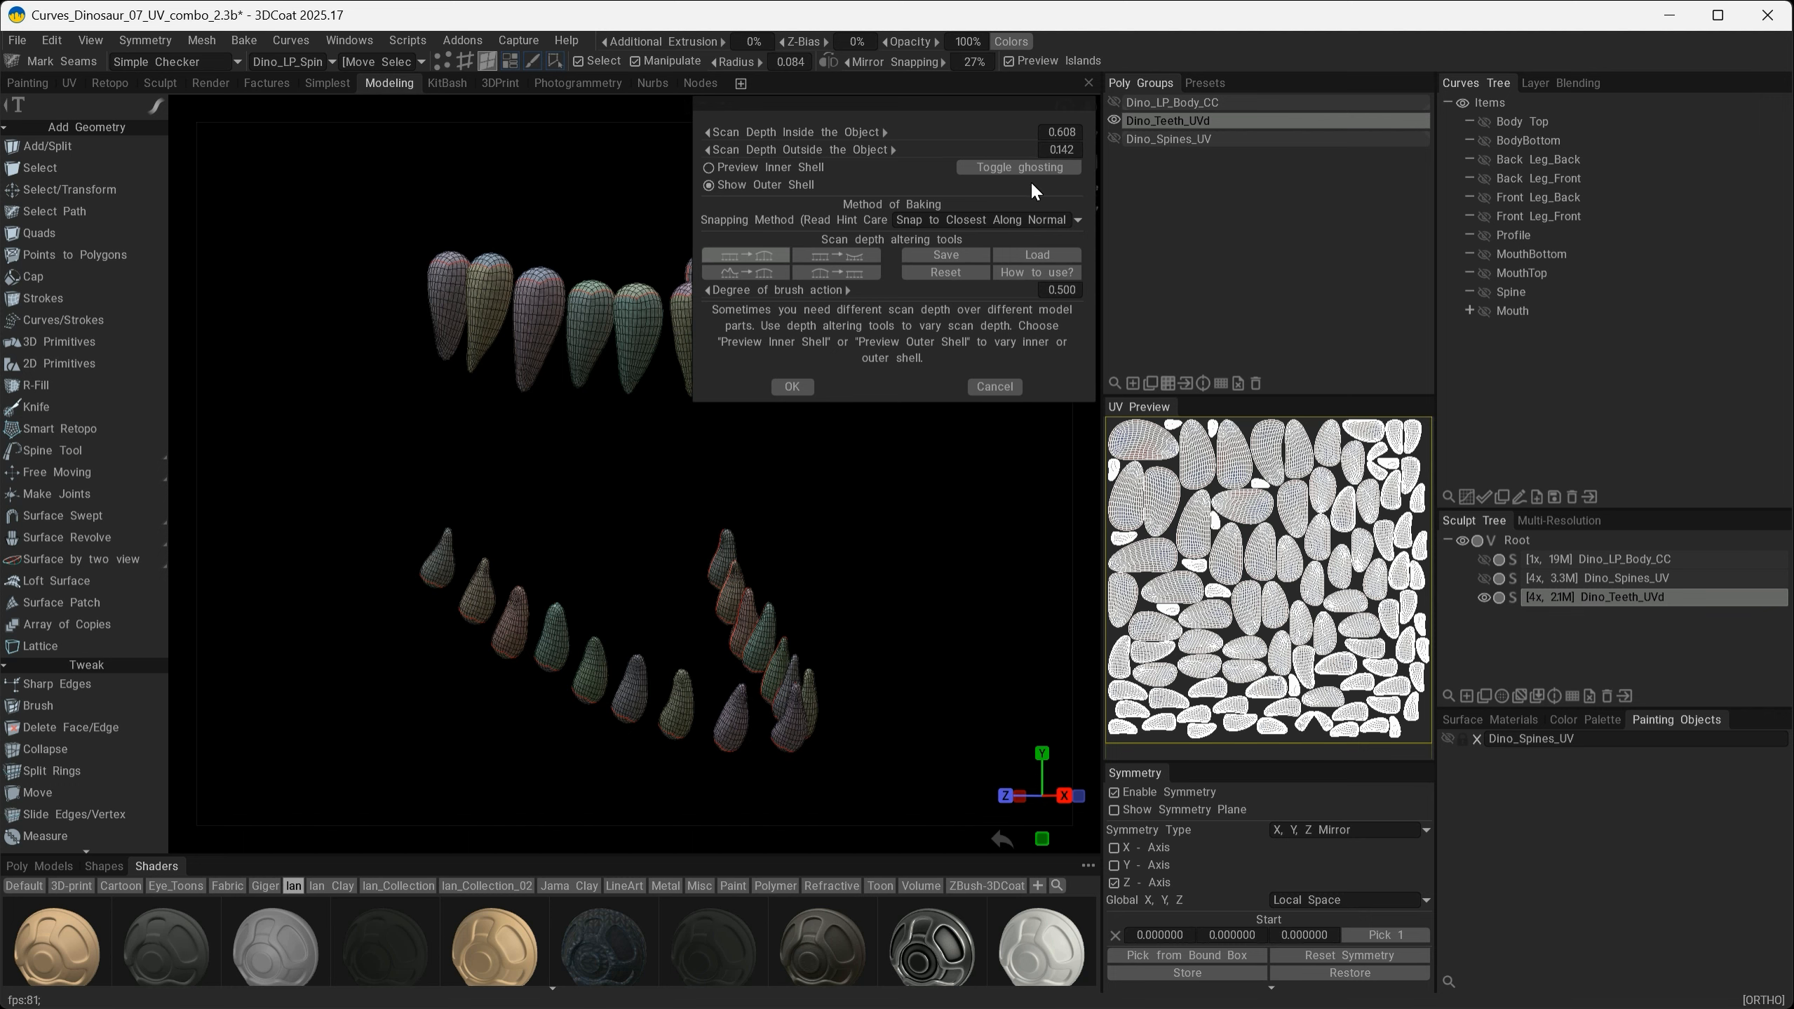
# Step: Reset the baking scan settings and set Scan Depth Inside the Object to 1.39 while previewing the inner shell
pyautogui.click(1026, 256)
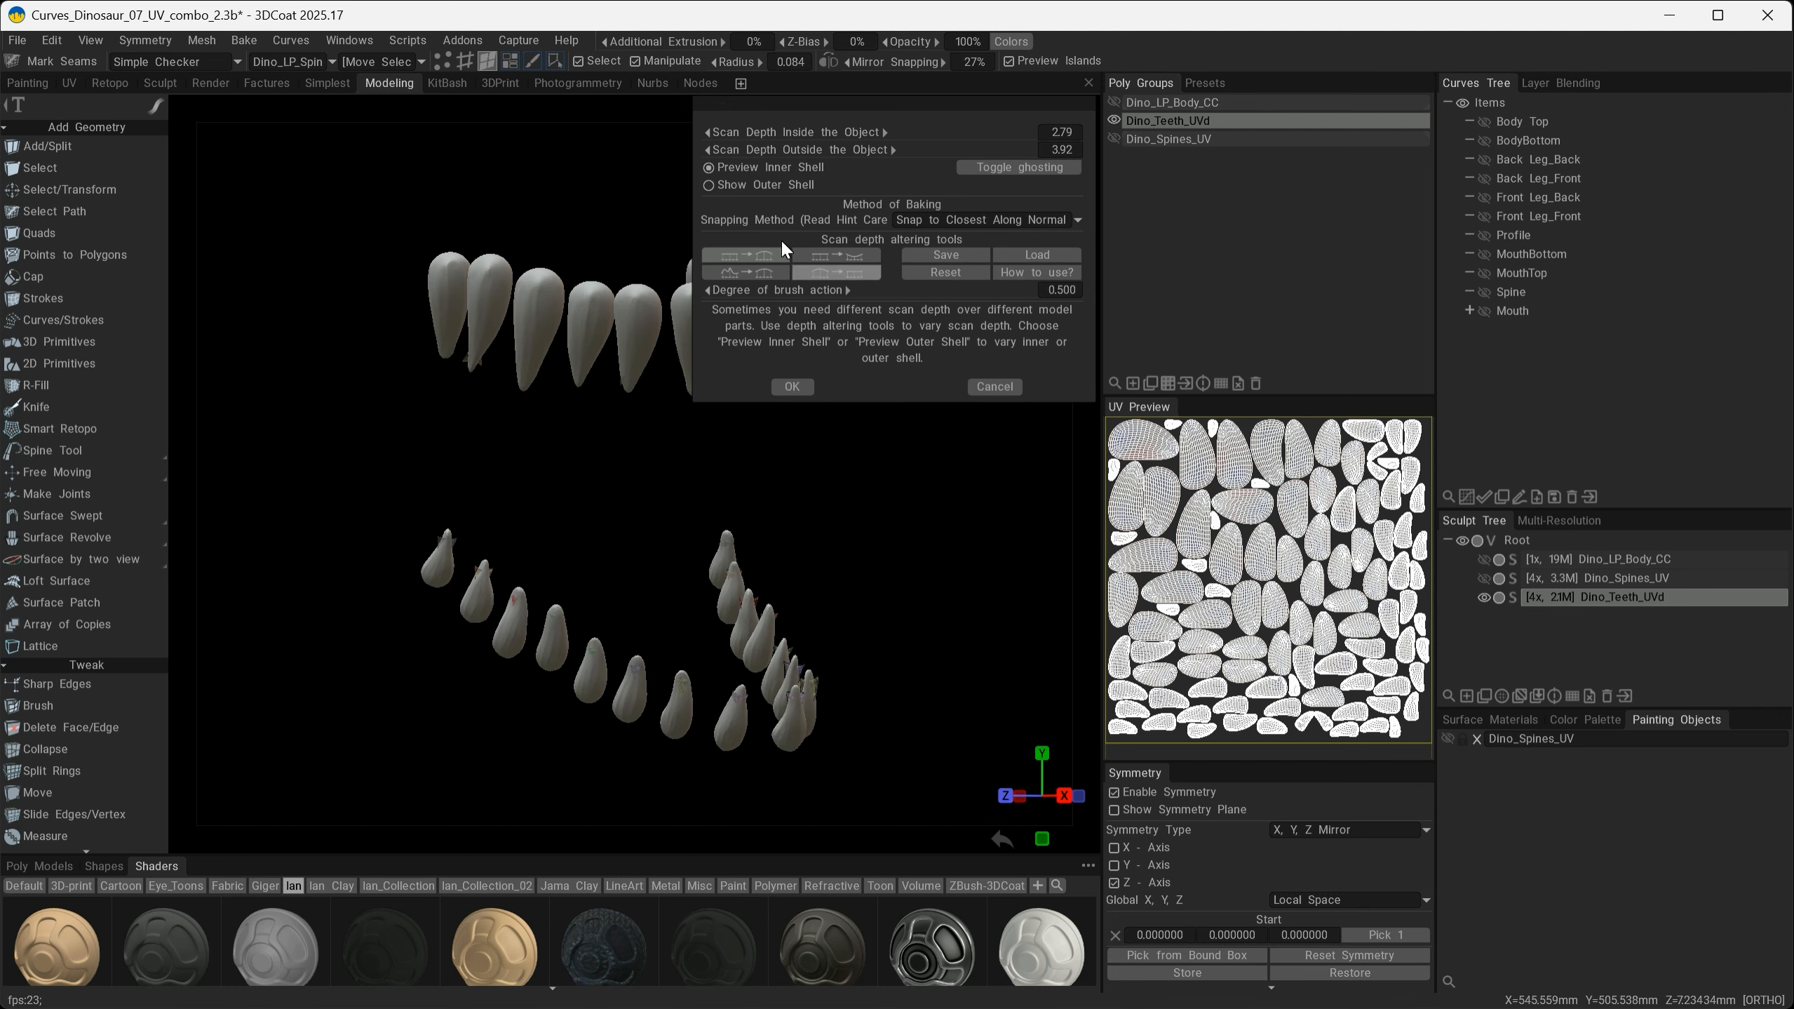
pyautogui.moveTo(817, 106); pyautogui.dragTo(899, 362)
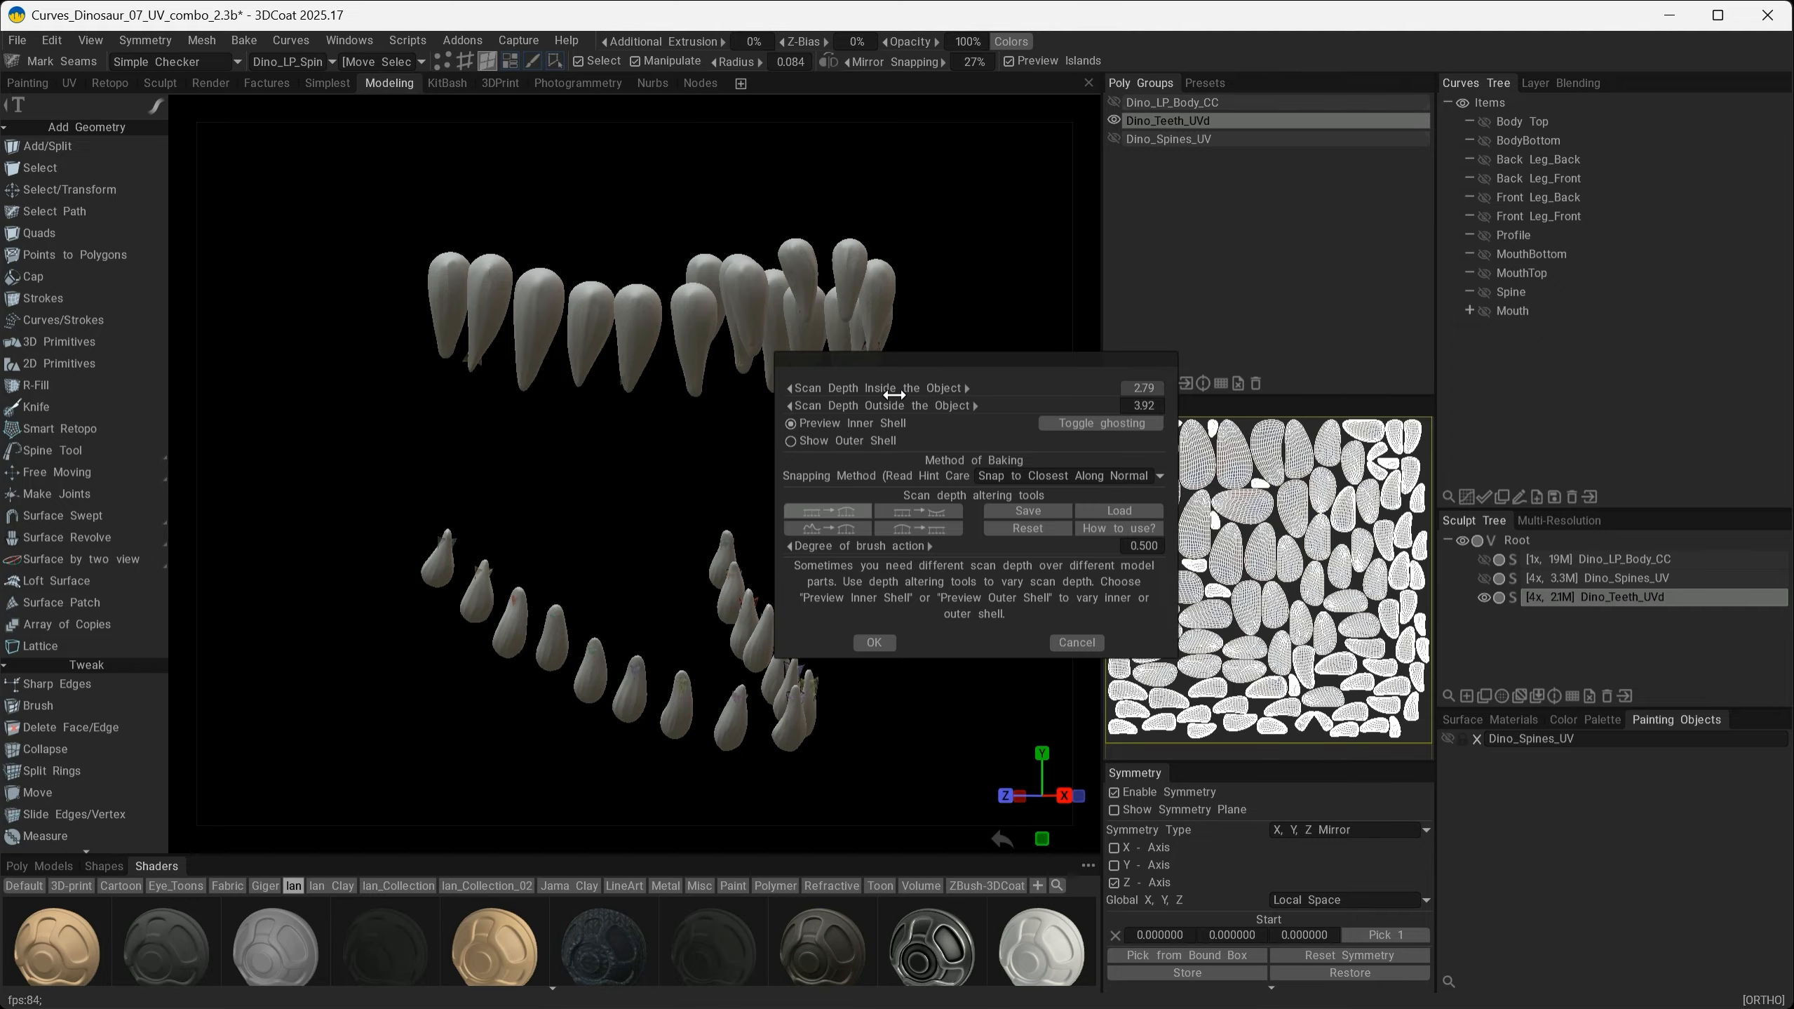
pyautogui.moveTo(961, 392); pyautogui.dragTo(874, 400)
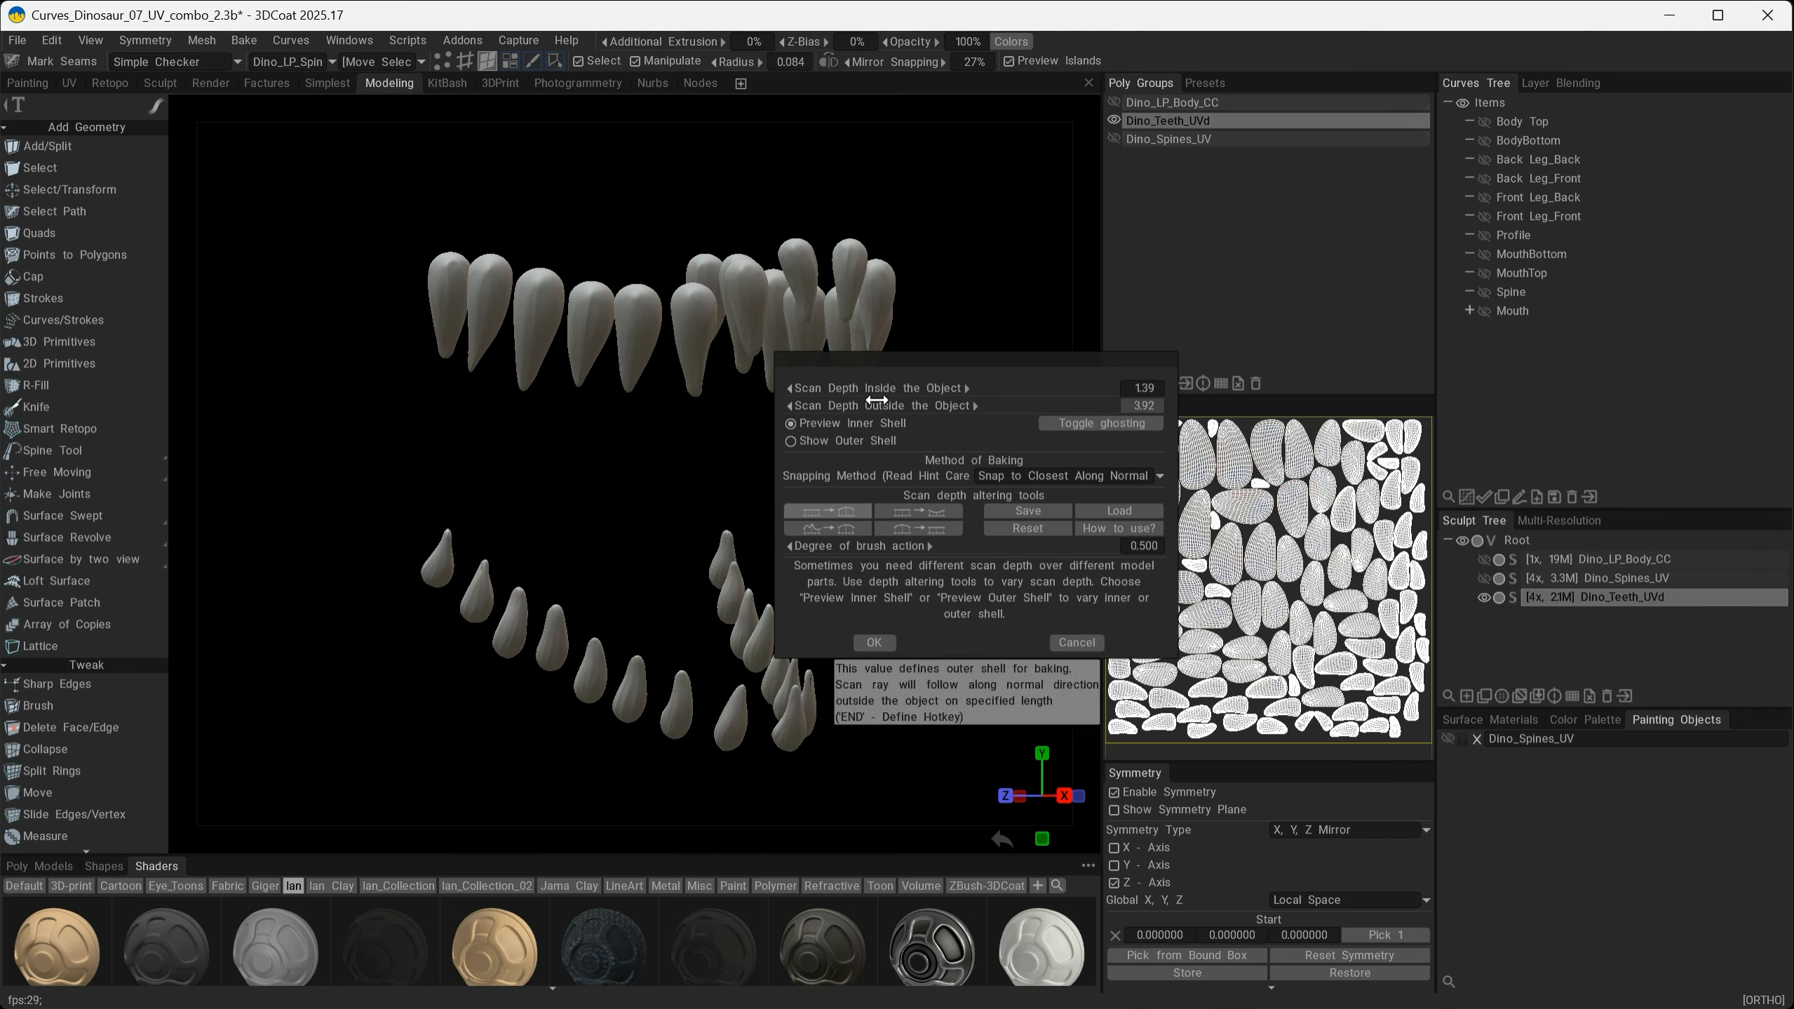
pyautogui.moveTo(585, 416); pyautogui.dragTo(998, 326)
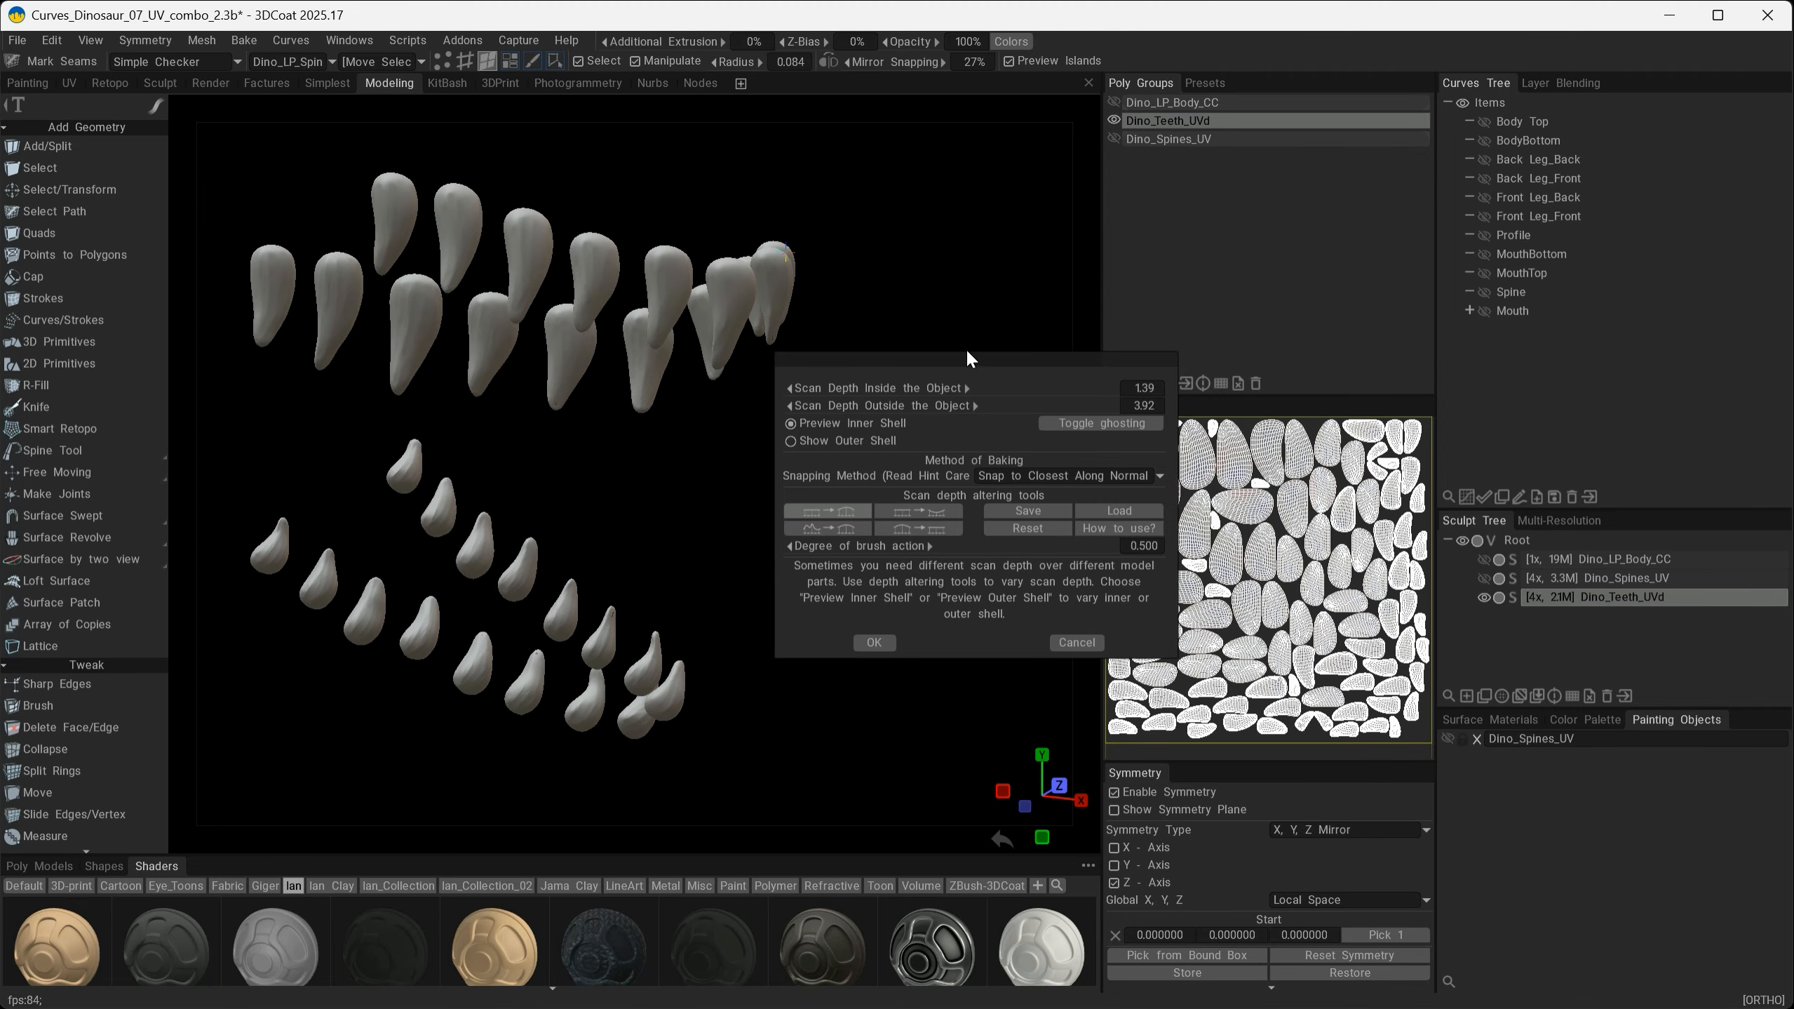
# Step: Show the outer shell around the teeth and set Scan Depth Outside the Object to 0.378
pyautogui.click(832, 438)
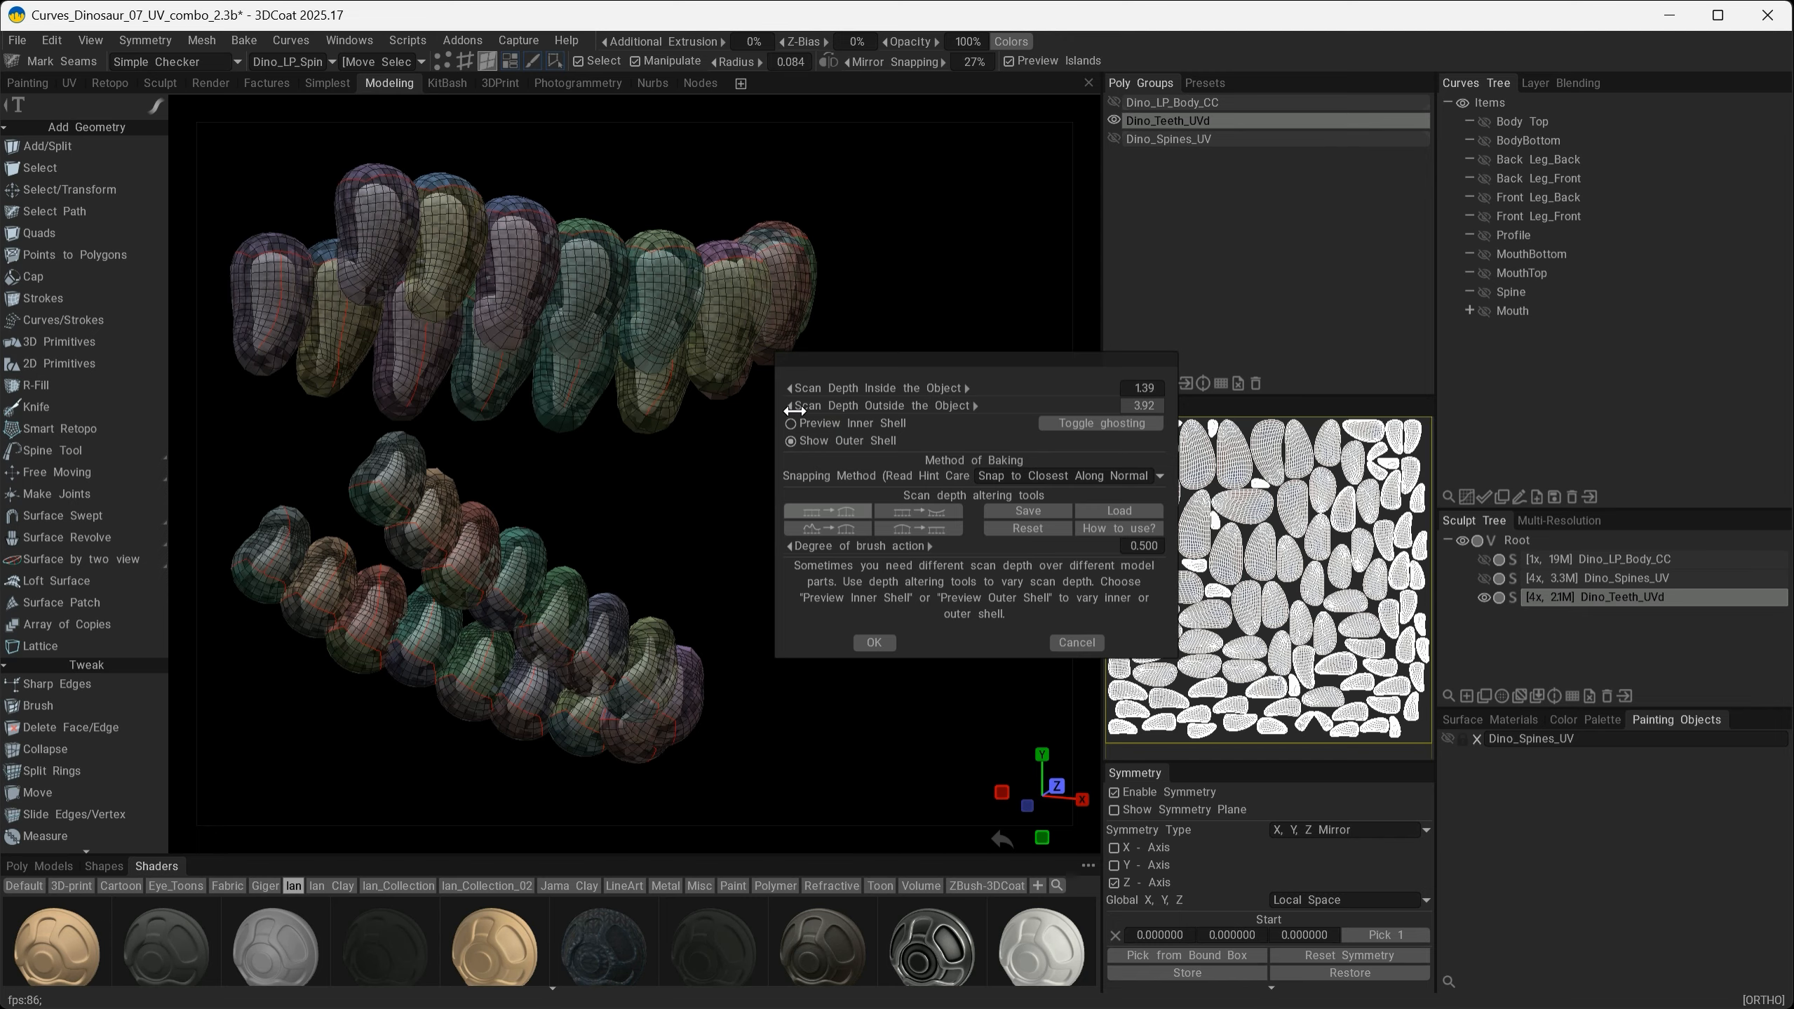
pyautogui.moveTo(912, 408); pyautogui.dragTo(834, 413)
pyautogui.moveTo(537, 468); pyautogui.dragTo(273, 519)
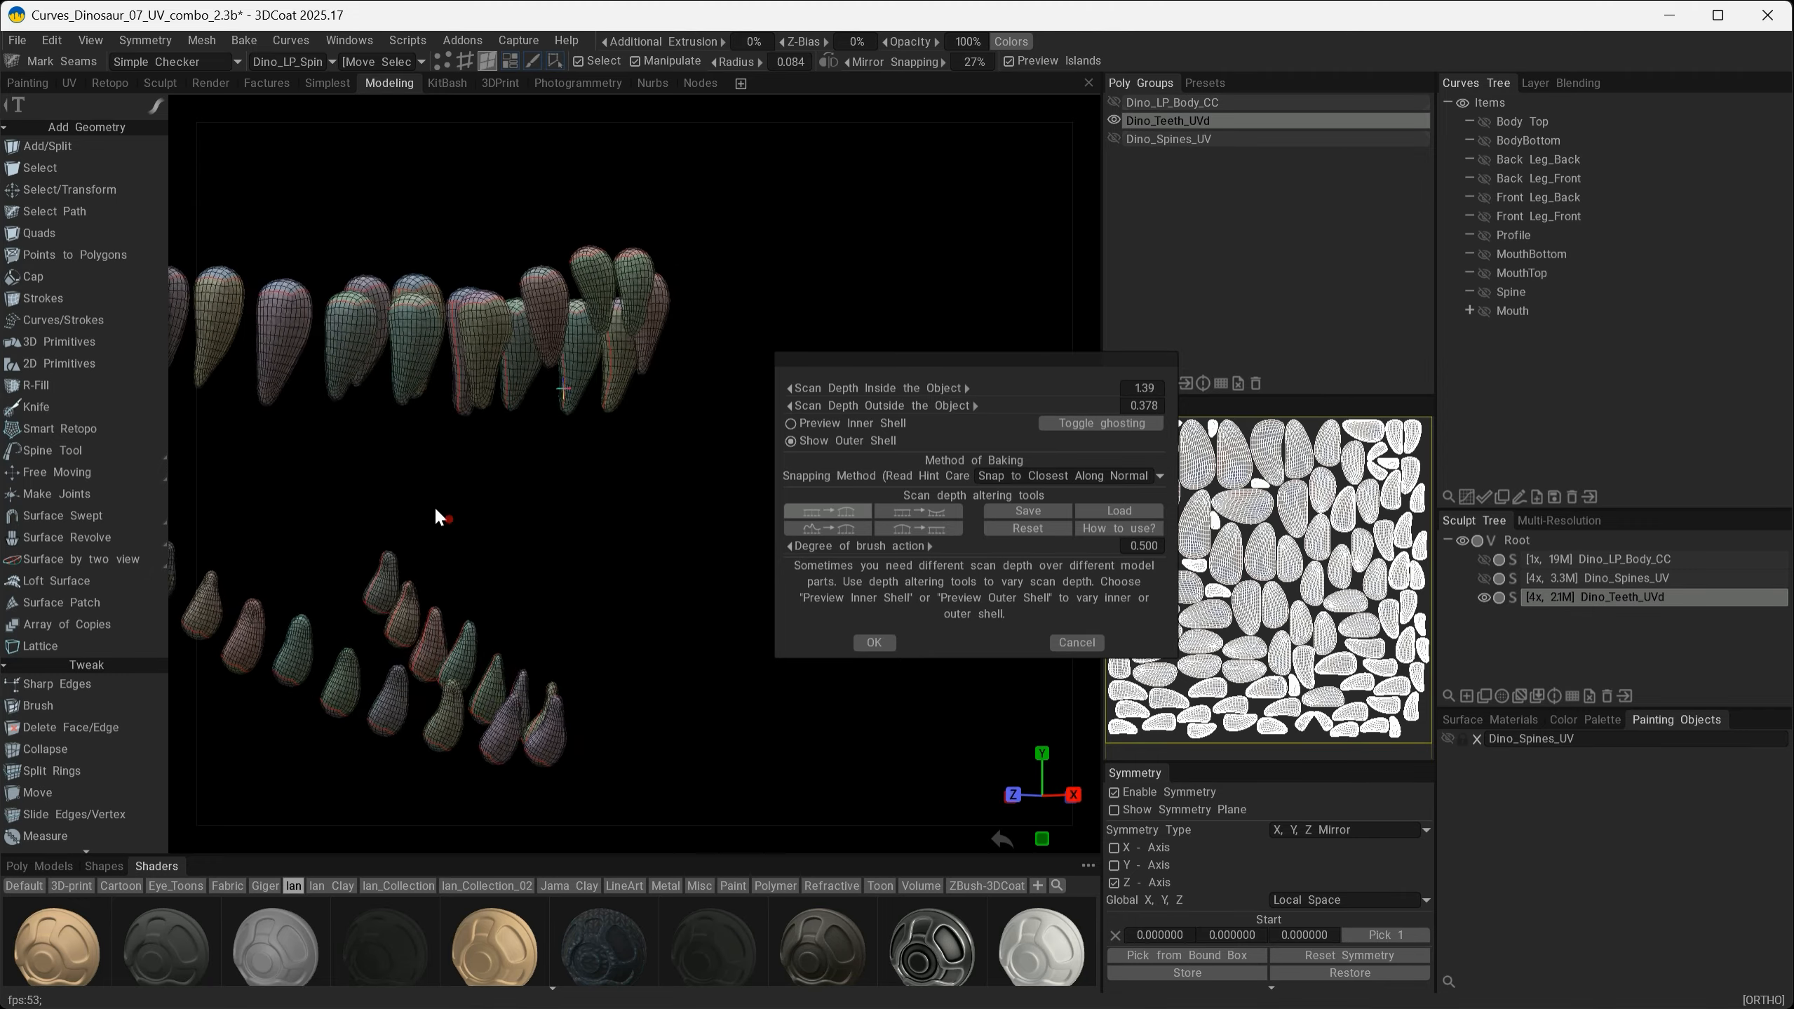
pyautogui.moveTo(449, 518); pyautogui.dragTo(524, 498)
pyautogui.moveTo(525, 500); pyautogui.dragTo(621, 455, button='middle')
# Step: Accept the scan settings and run the per-pixel bake of Dino_Teeth with texture width and height of 1024
pyautogui.click(876, 641)
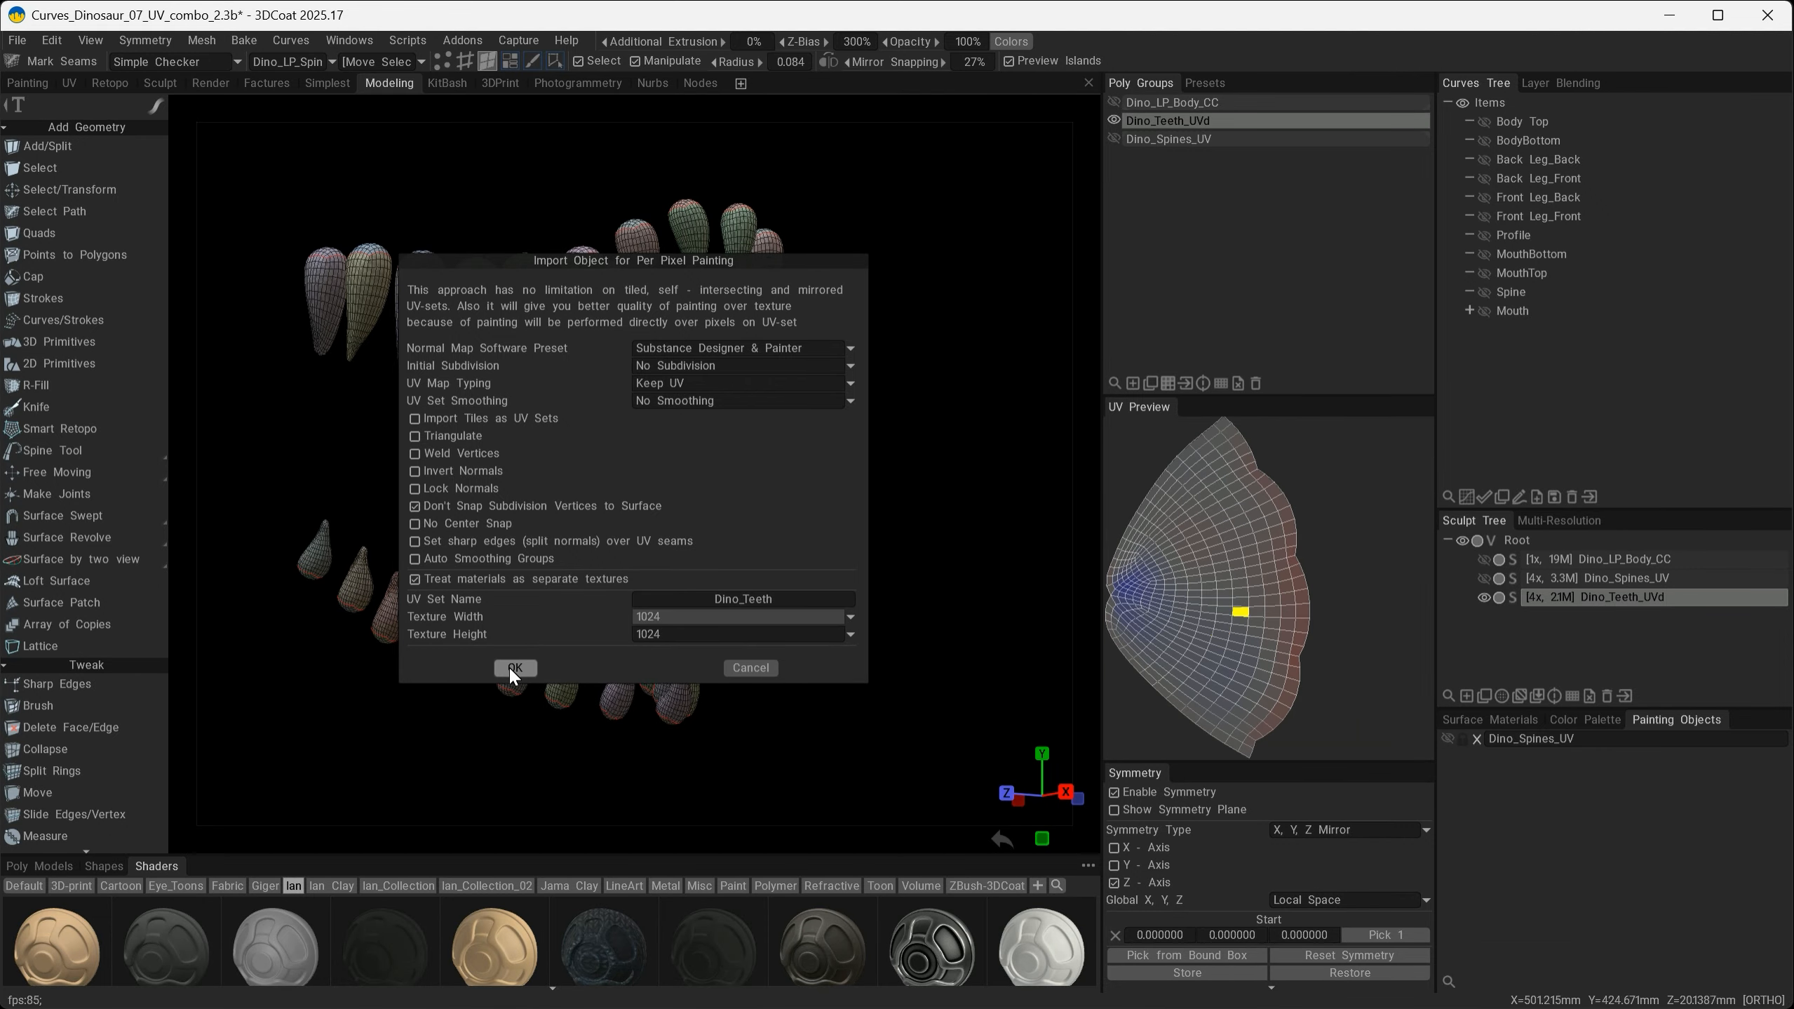
pyautogui.click(509, 667)
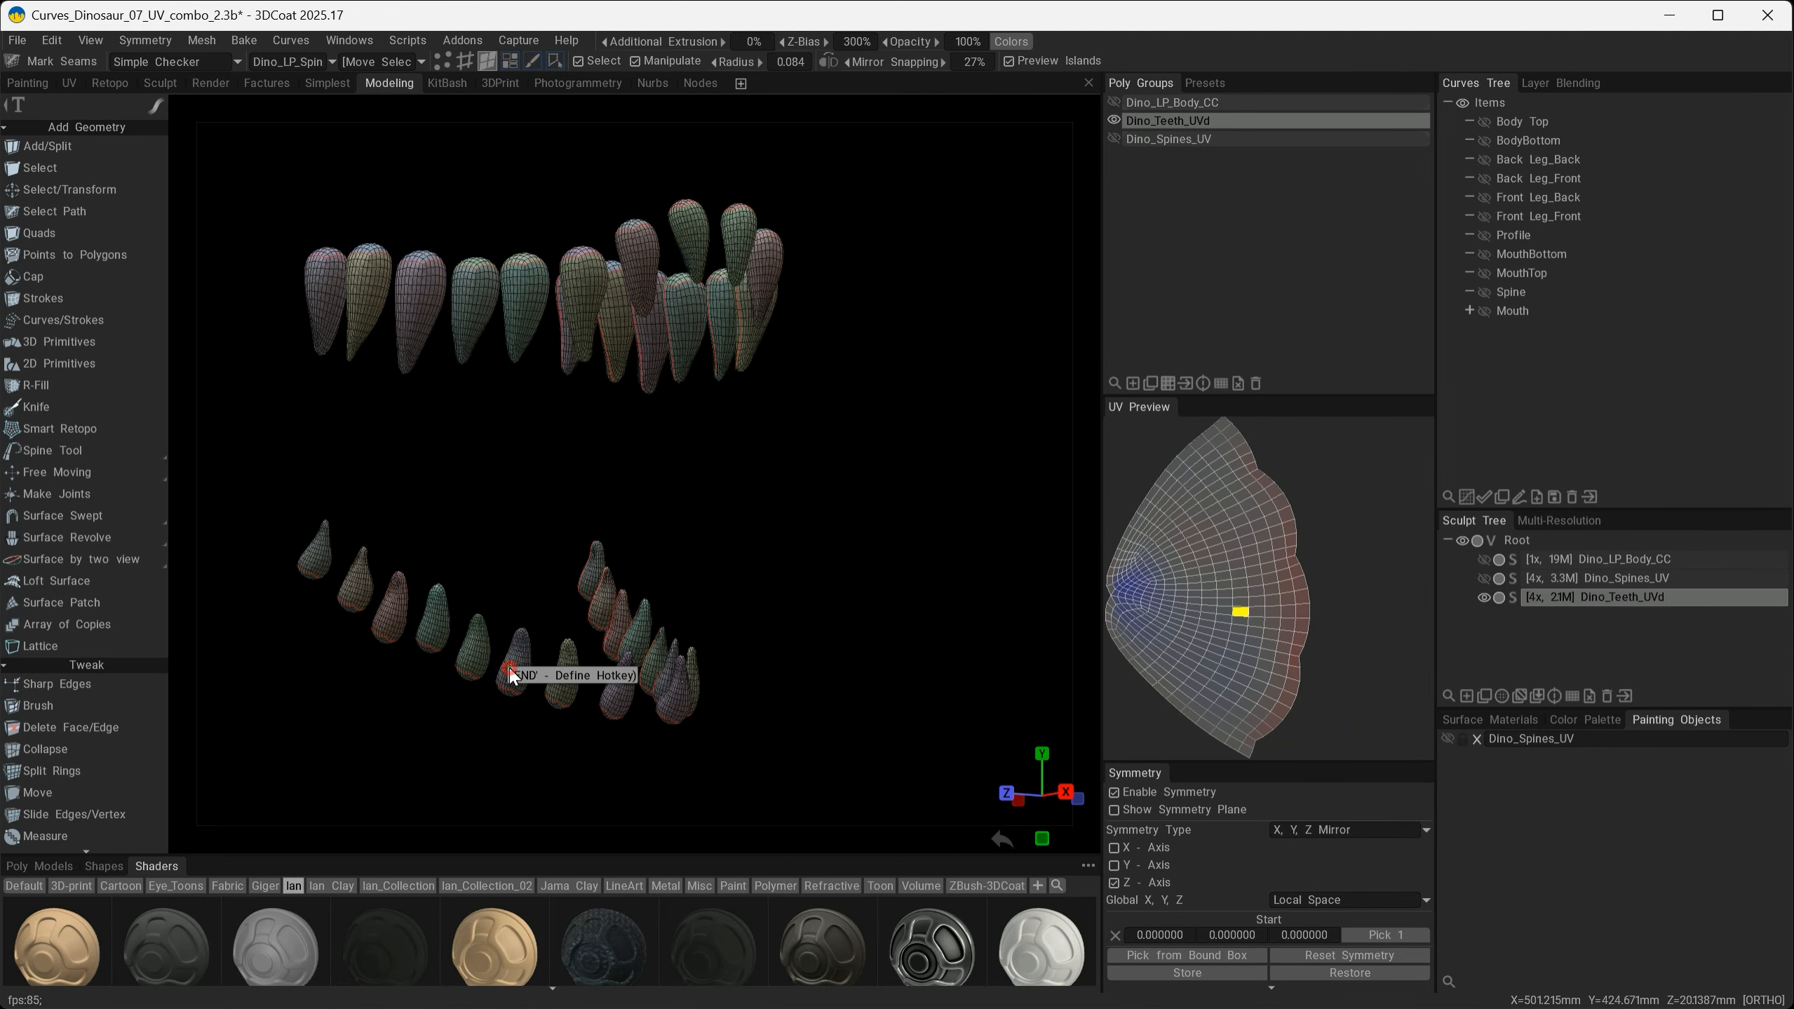
# Step: Inspect the baked teeth and their low-poly wireframe up close in the Painting room
pyautogui.click(42, 83)
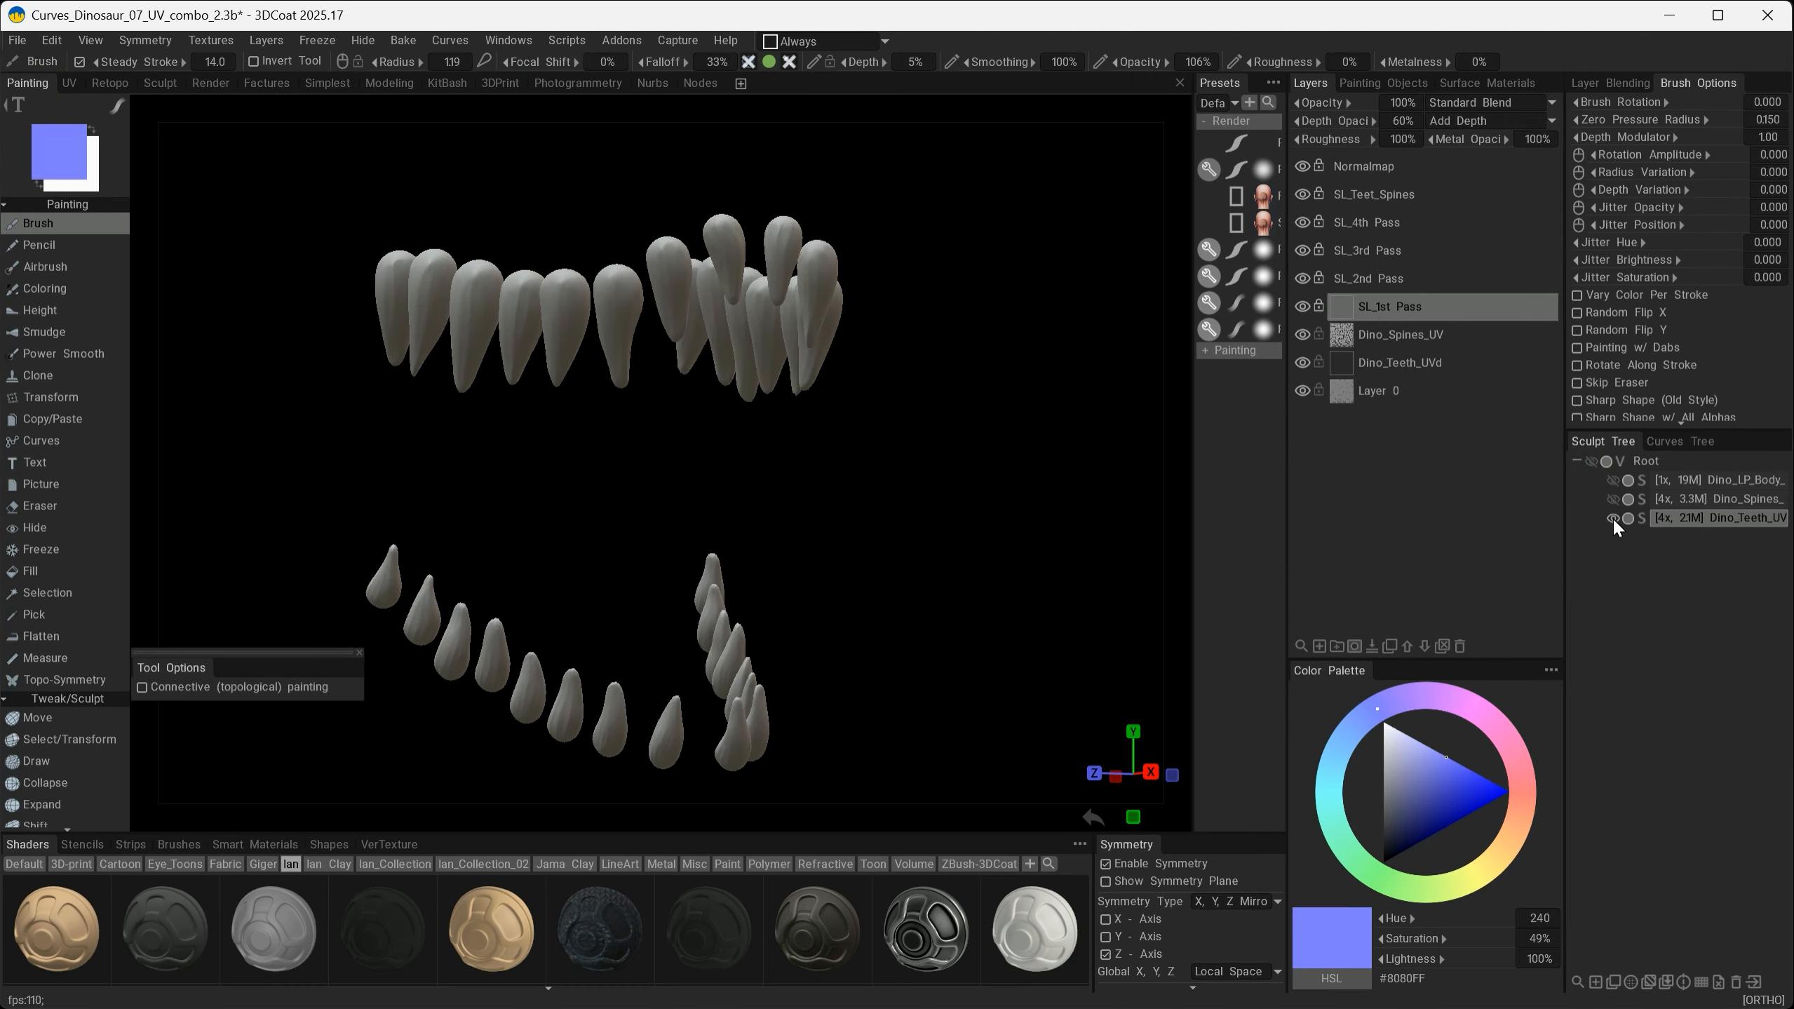
pyautogui.keyDown('alt'); pyautogui.moveTo(568, 310); pyautogui.dragTo(796, 448, button='right'); pyautogui.keyUp('alt')
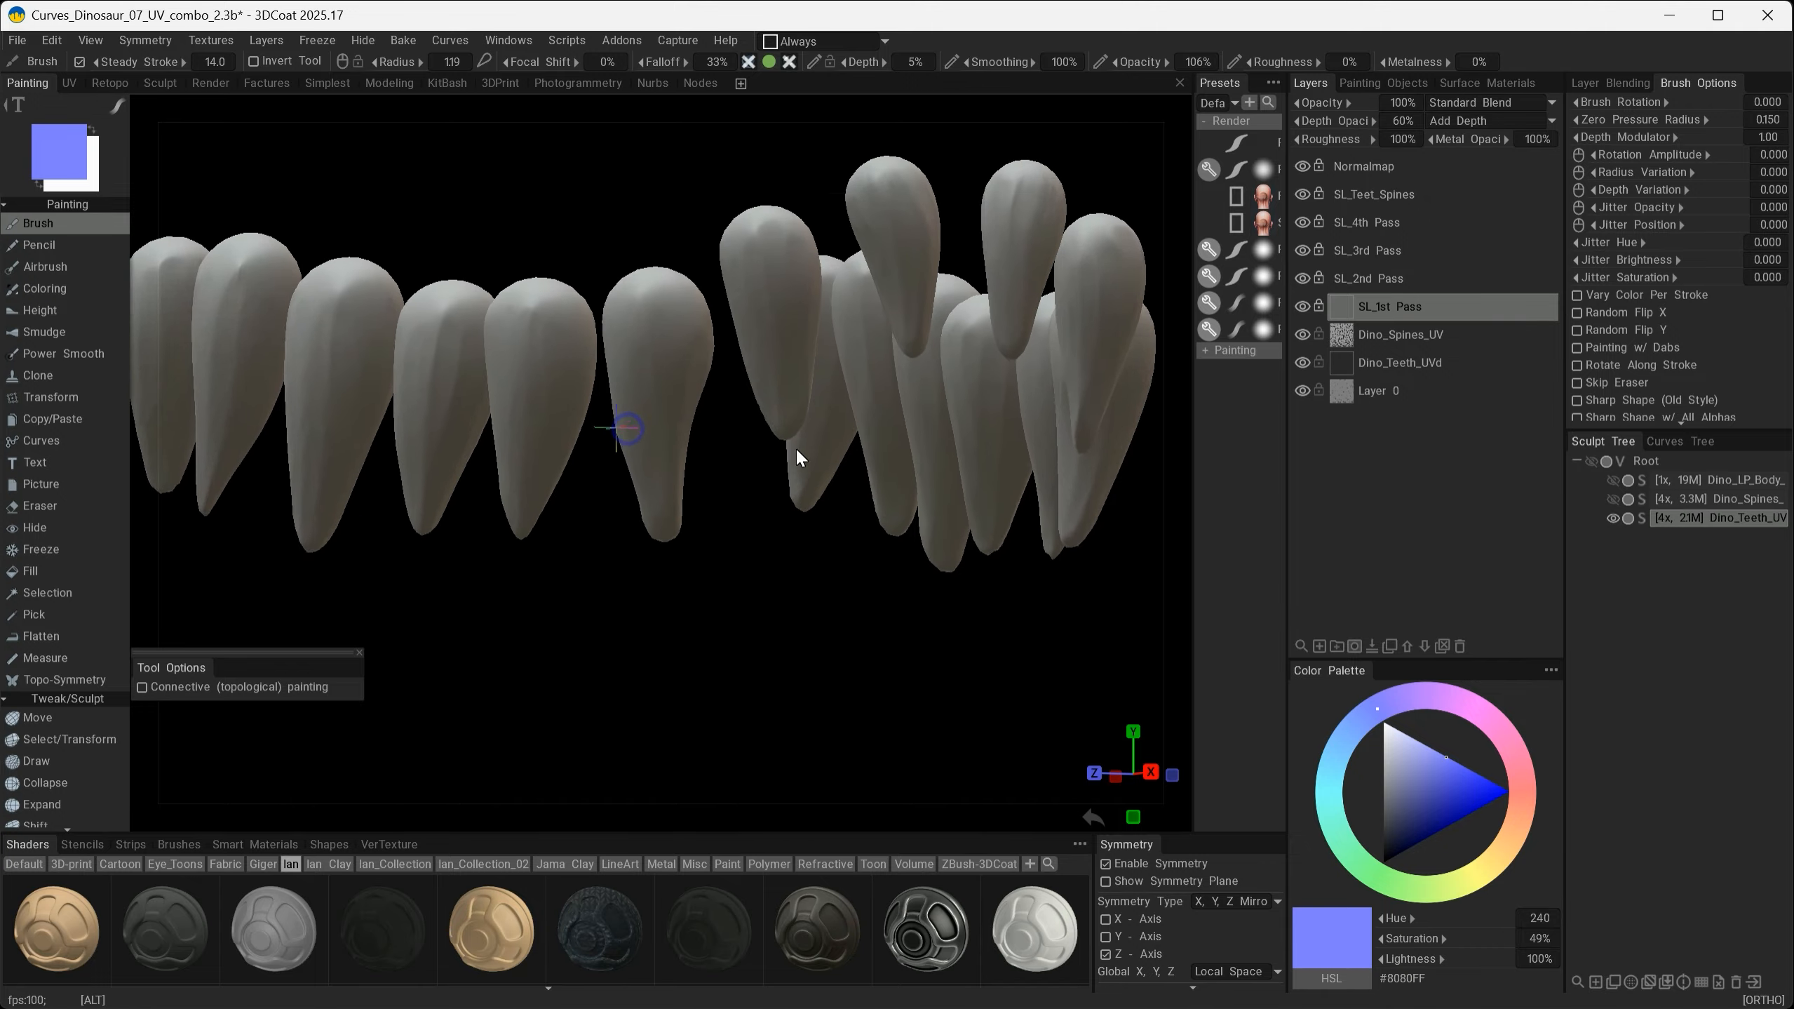
pyautogui.moveTo(796, 448)
pyautogui.keyDown('alt'); pyautogui.mouseDown()
pyautogui.moveTo(723, 465)
pyautogui.moveTo(677, 447)
pyautogui.moveTo(639, 372)
pyautogui.moveTo(626, 428)
pyautogui.mouseUp(); pyautogui.keyUp('alt')
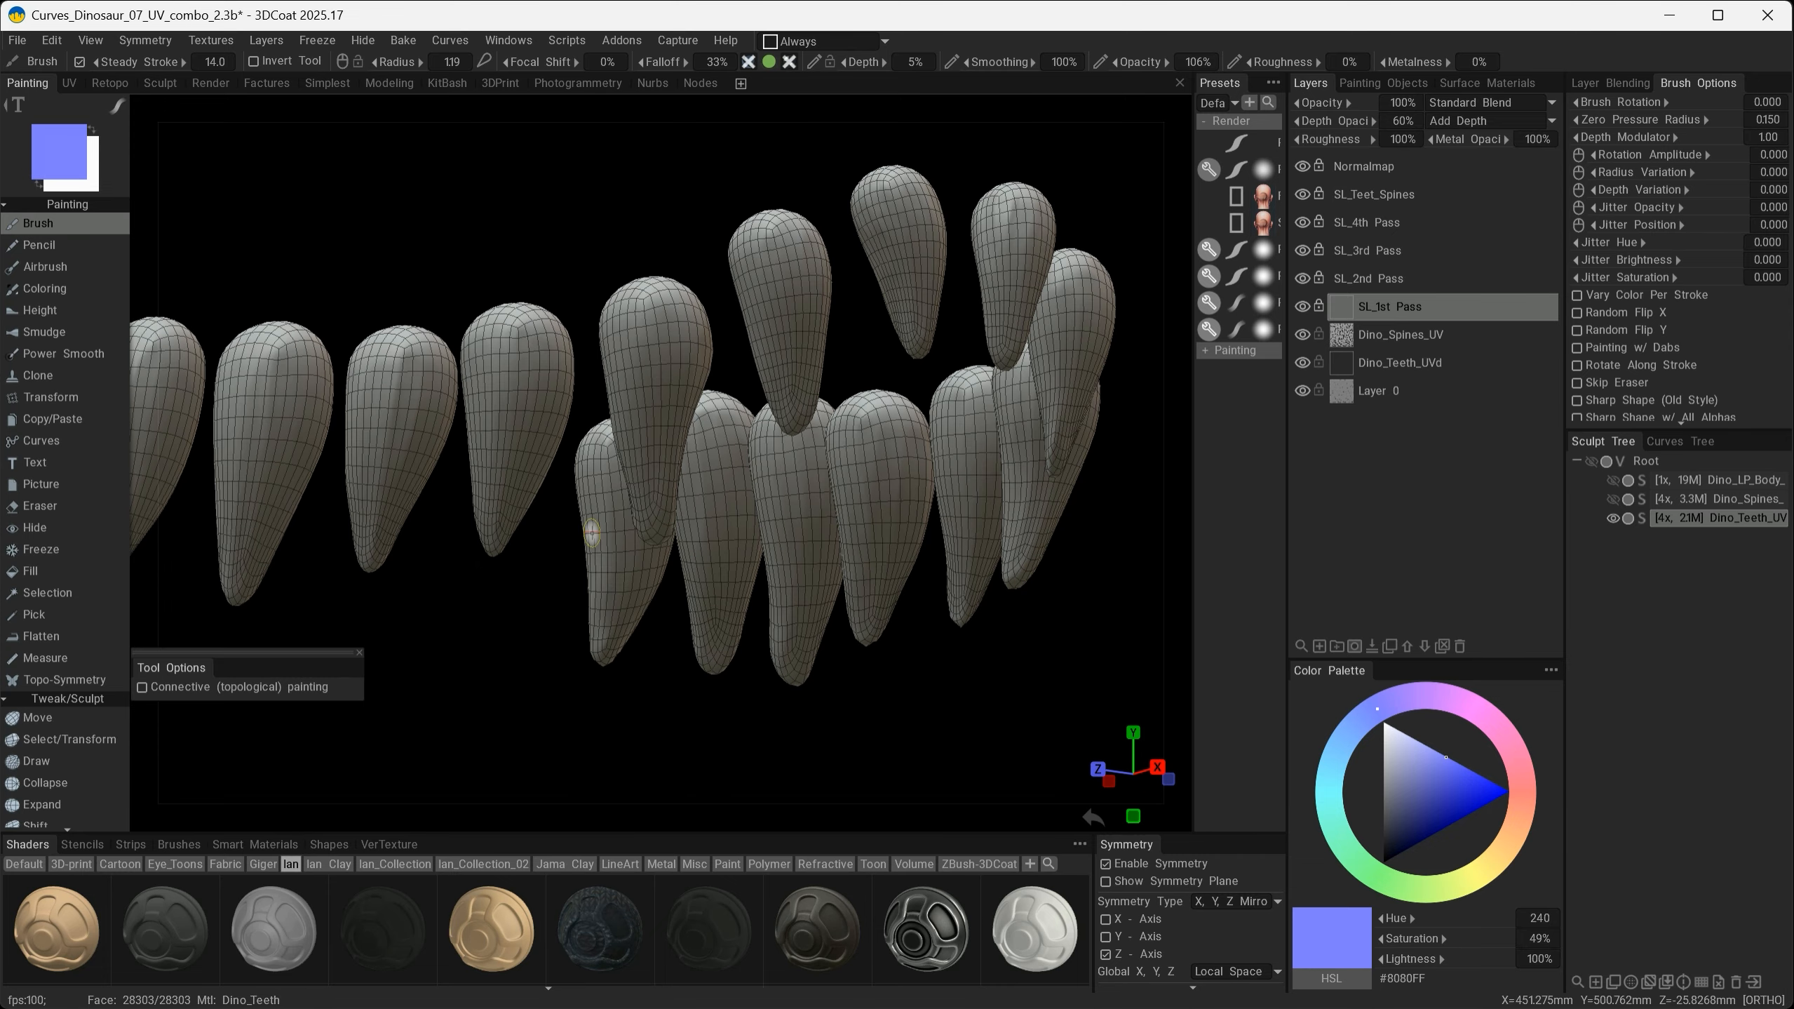
pyautogui.keyDown('alt'); pyautogui.moveTo(629, 508); pyautogui.dragTo(782, 652); pyautogui.keyUp('alt')
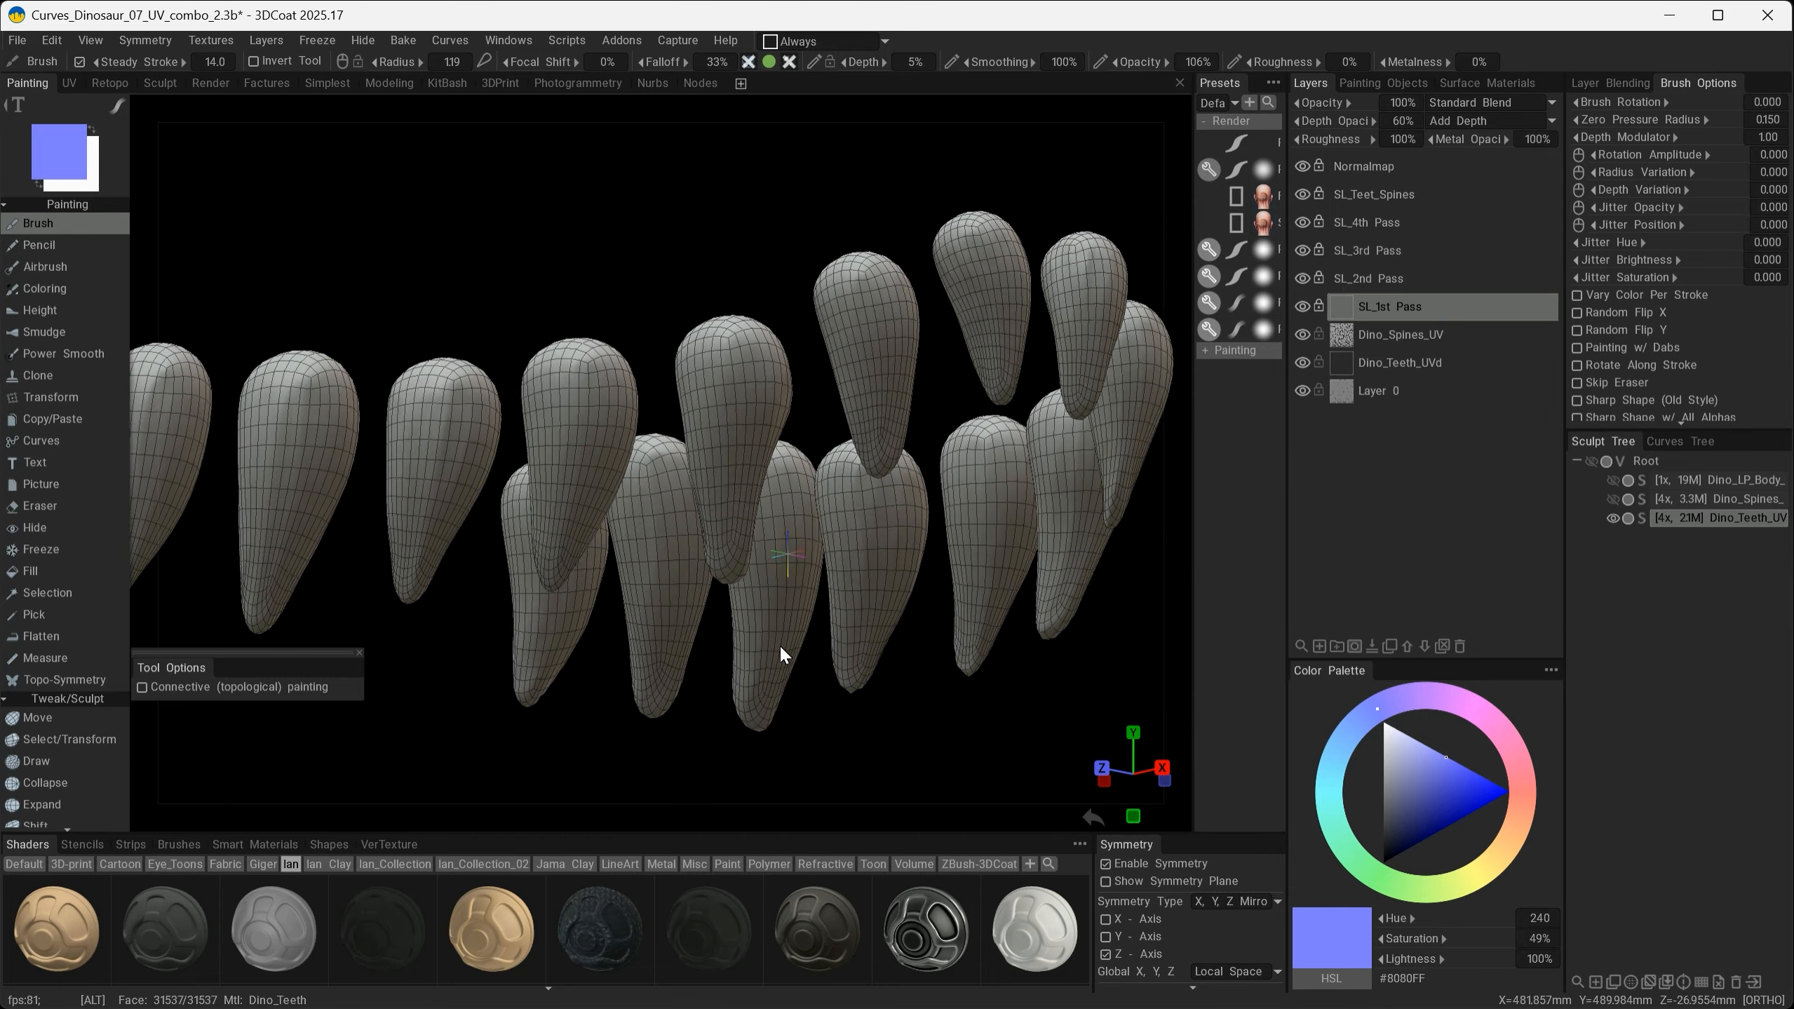
pyautogui.keyDown('alt'); pyautogui.moveTo(781, 652); pyautogui.dragTo(696, 613, button='right'); pyautogui.keyUp('alt')
pyautogui.keyDown('alt'); pyautogui.moveTo(696, 613); pyautogui.dragTo(738, 500, button='middle'); pyautogui.keyUp('alt')
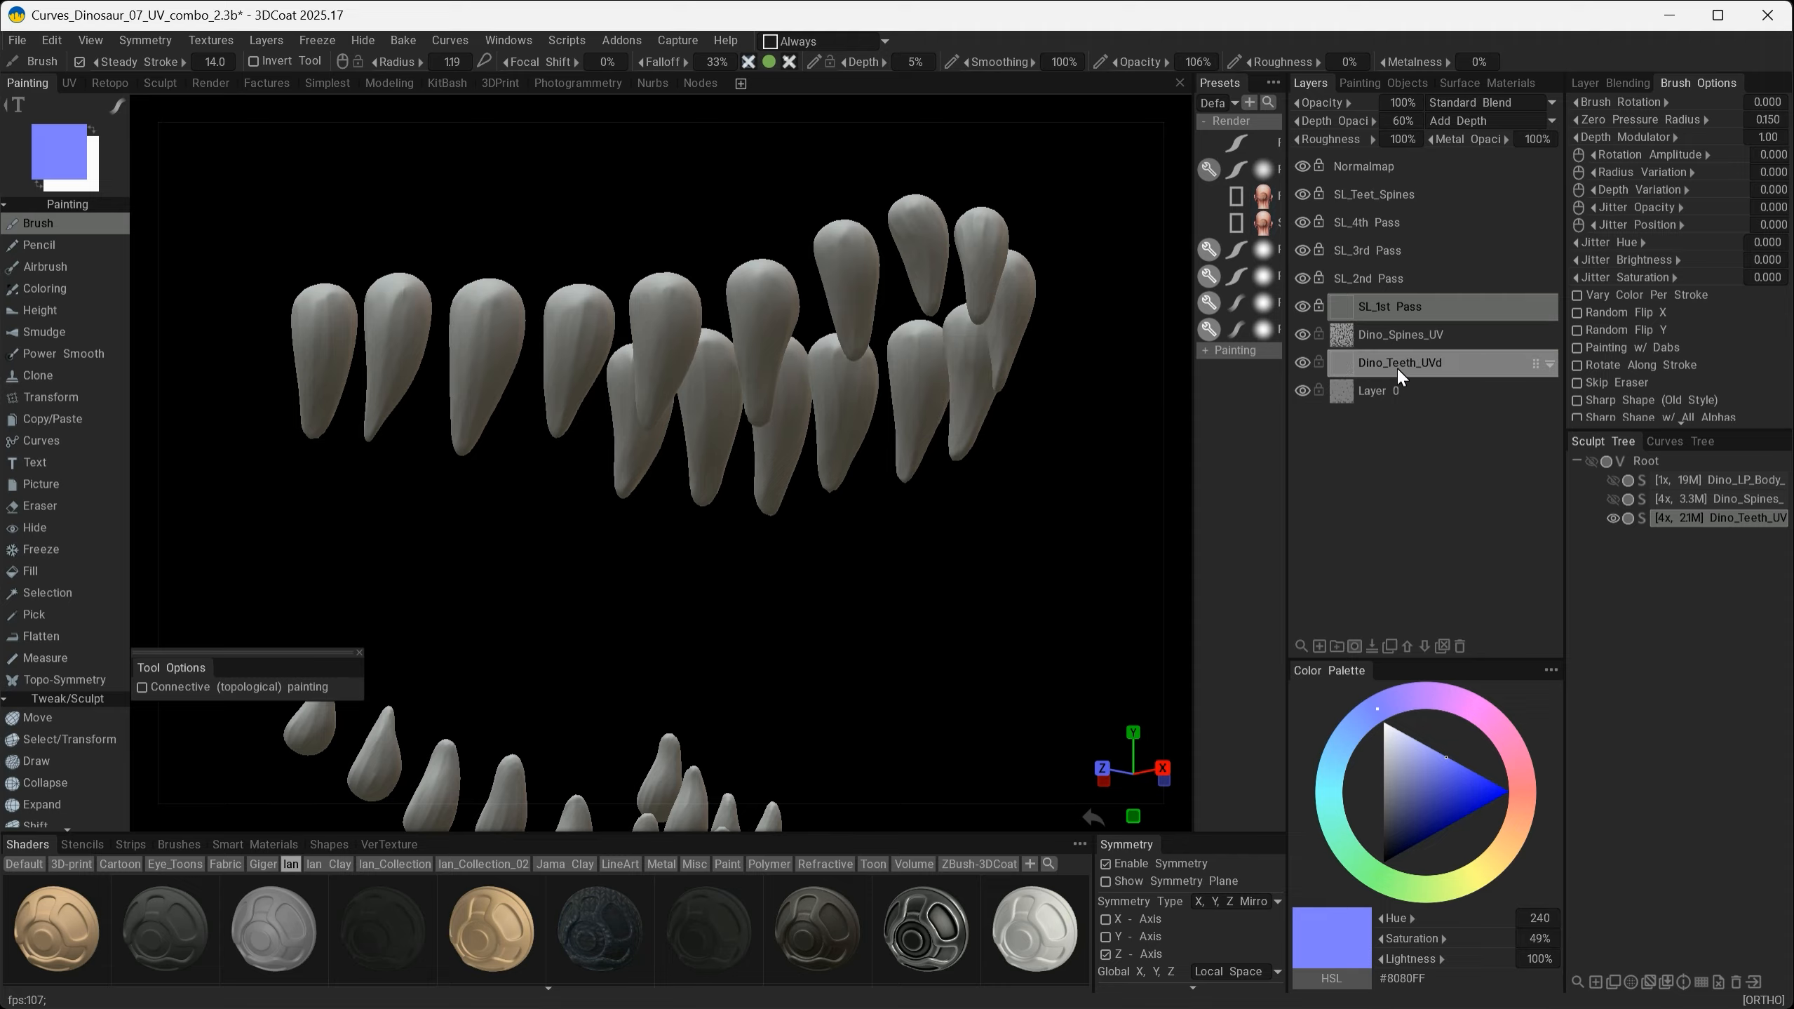
# Step: Select the Dino_Spines_UV layer and open the Texture UV Editor beside the layer list
pyautogui.click(1424, 336)
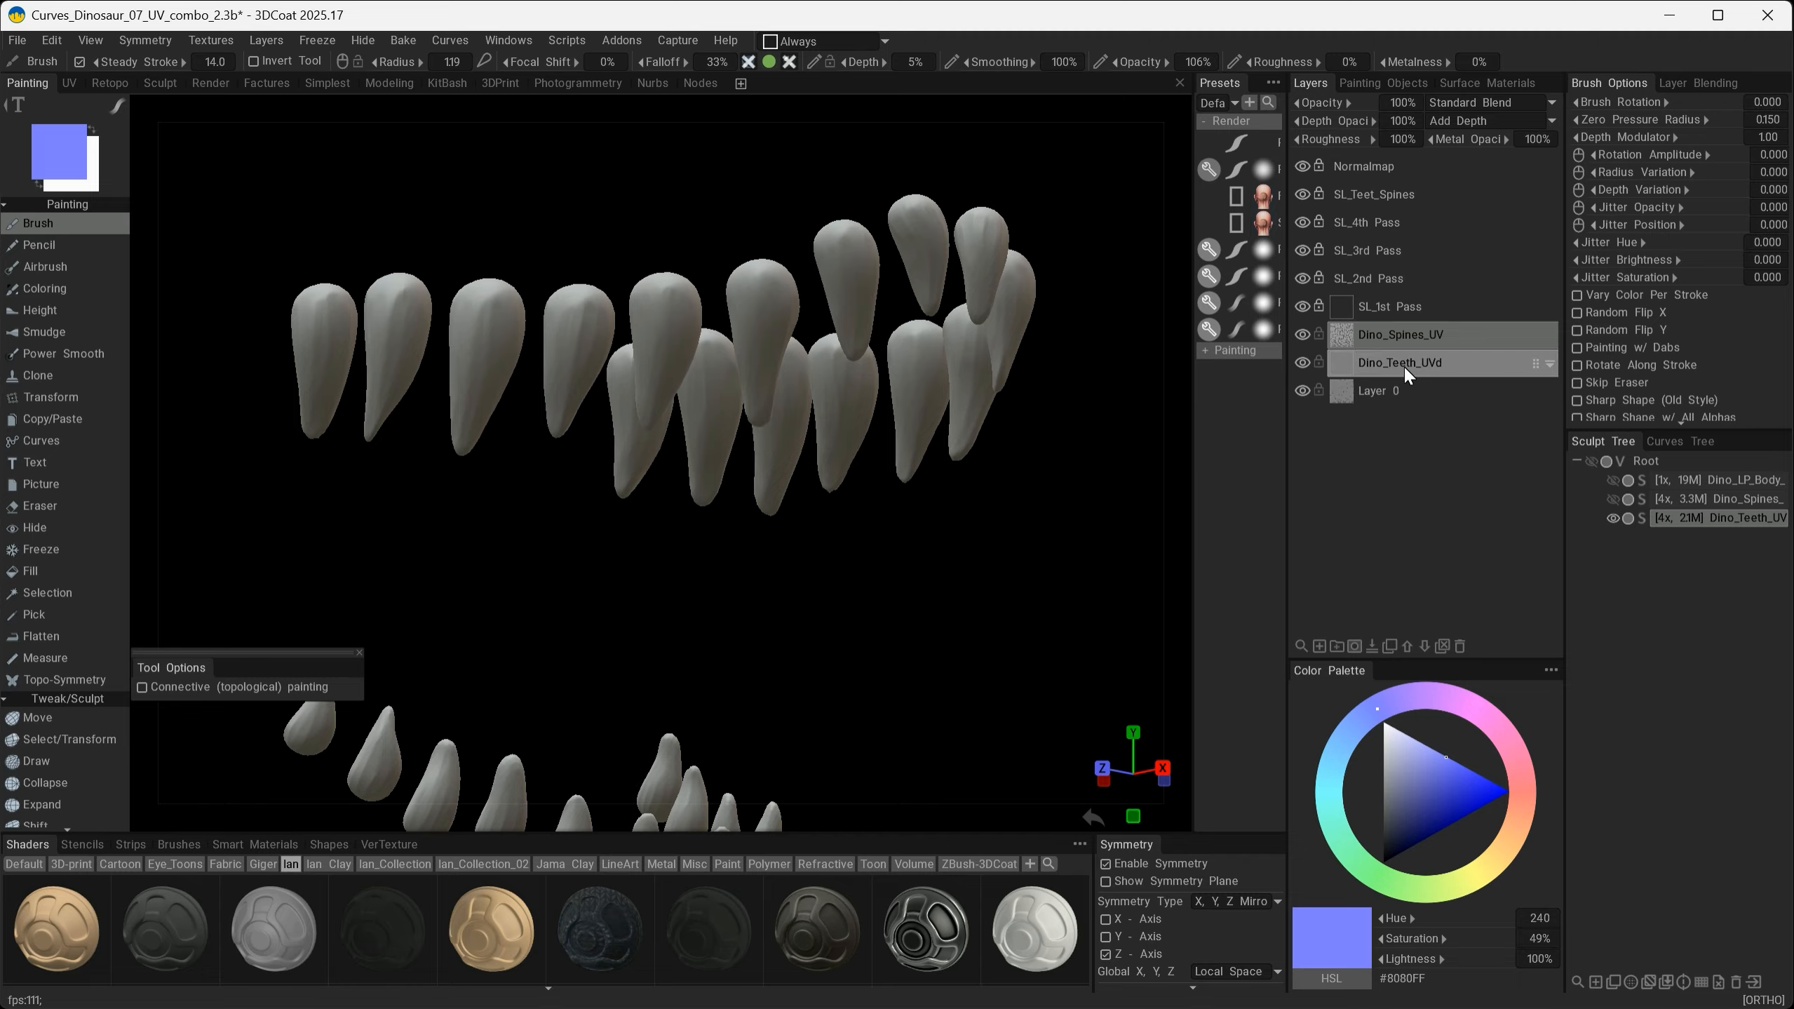
pyautogui.click(210, 40)
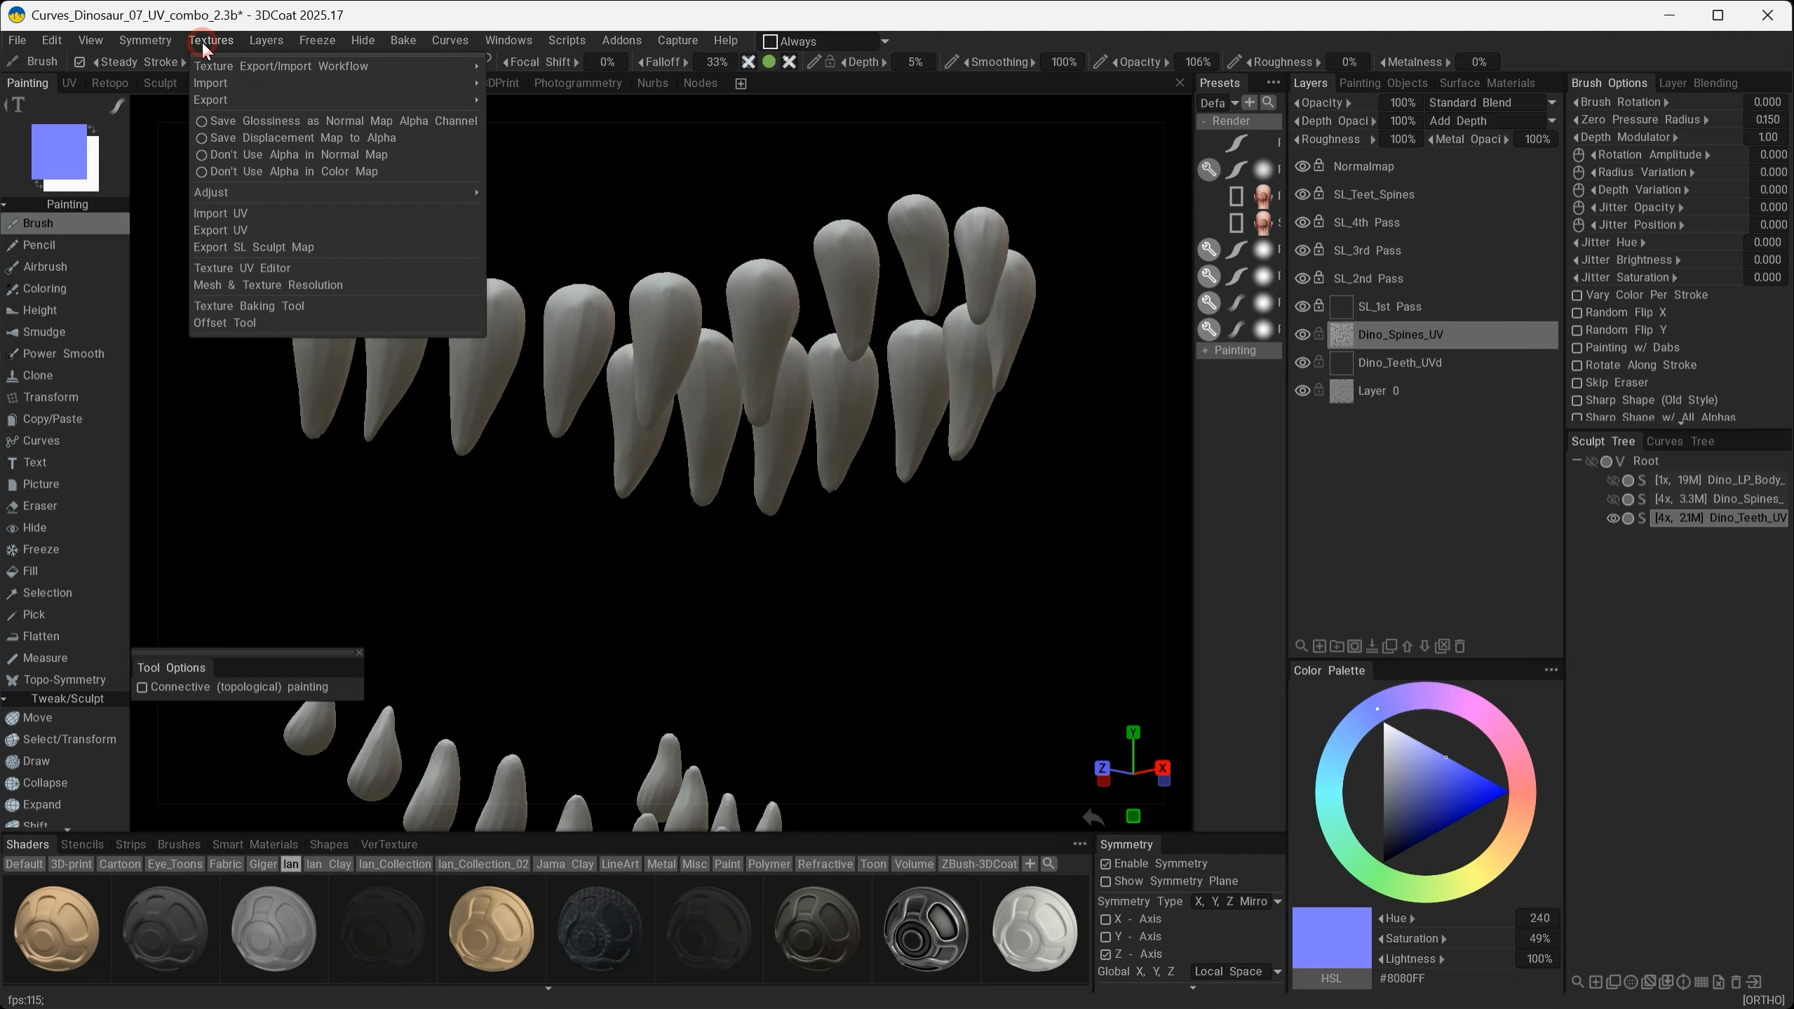
pyautogui.click(272, 272)
pyautogui.moveTo(1073, 748); pyautogui.dragTo(901, 526)
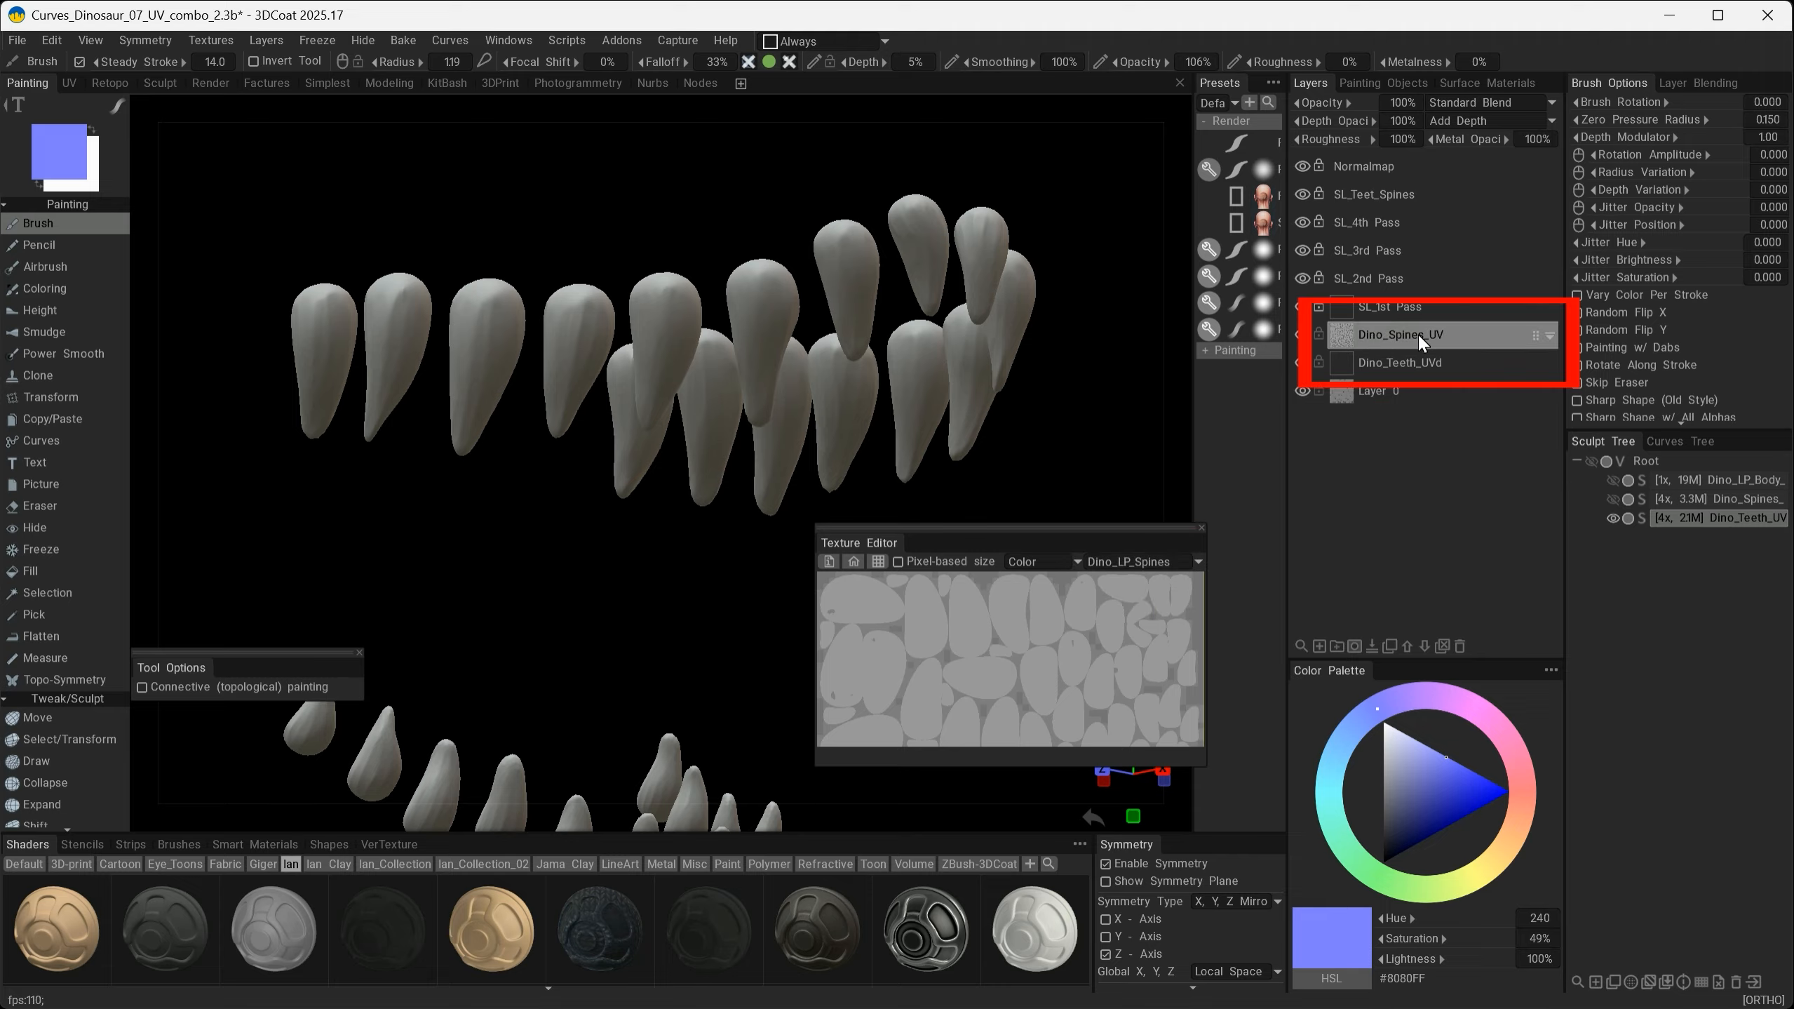
# Step: Compare the Dino_Teeth and Dino_LP_Spines textures, including the spines' Normals map, and return to the Modeling room
pyautogui.click(1121, 559)
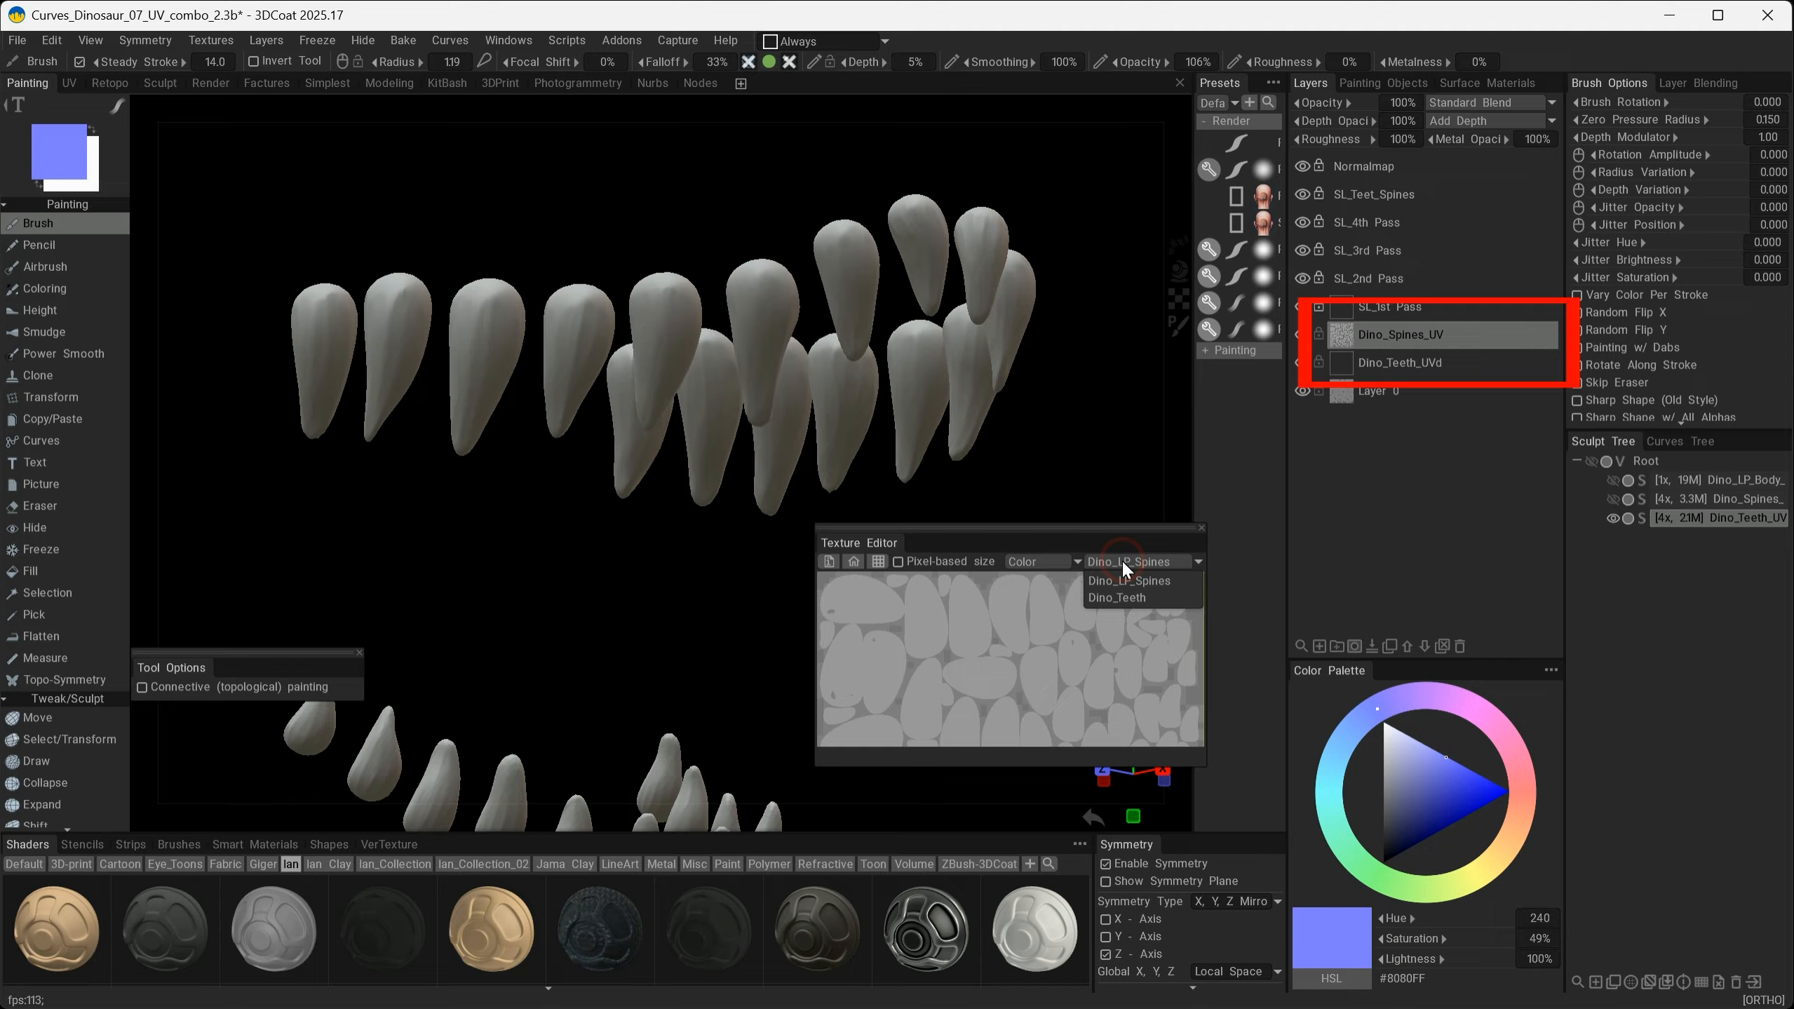
pyautogui.click(1122, 599)
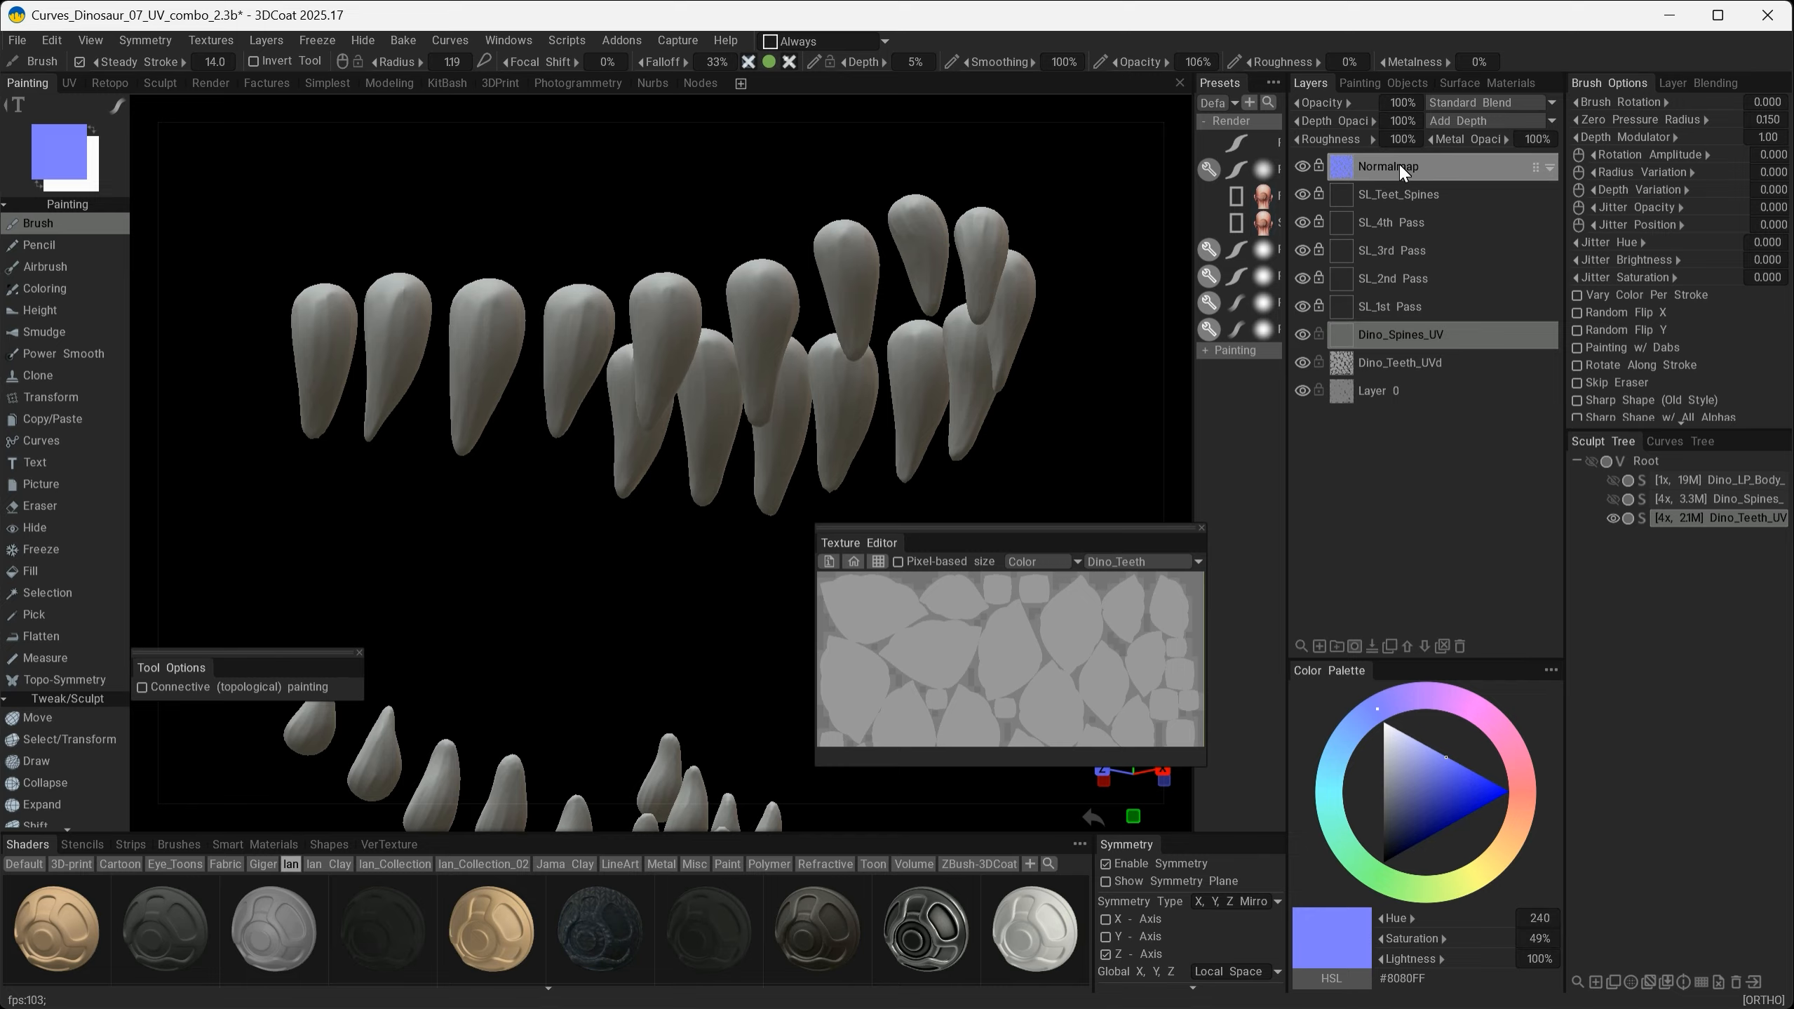
pyautogui.click(1120, 563)
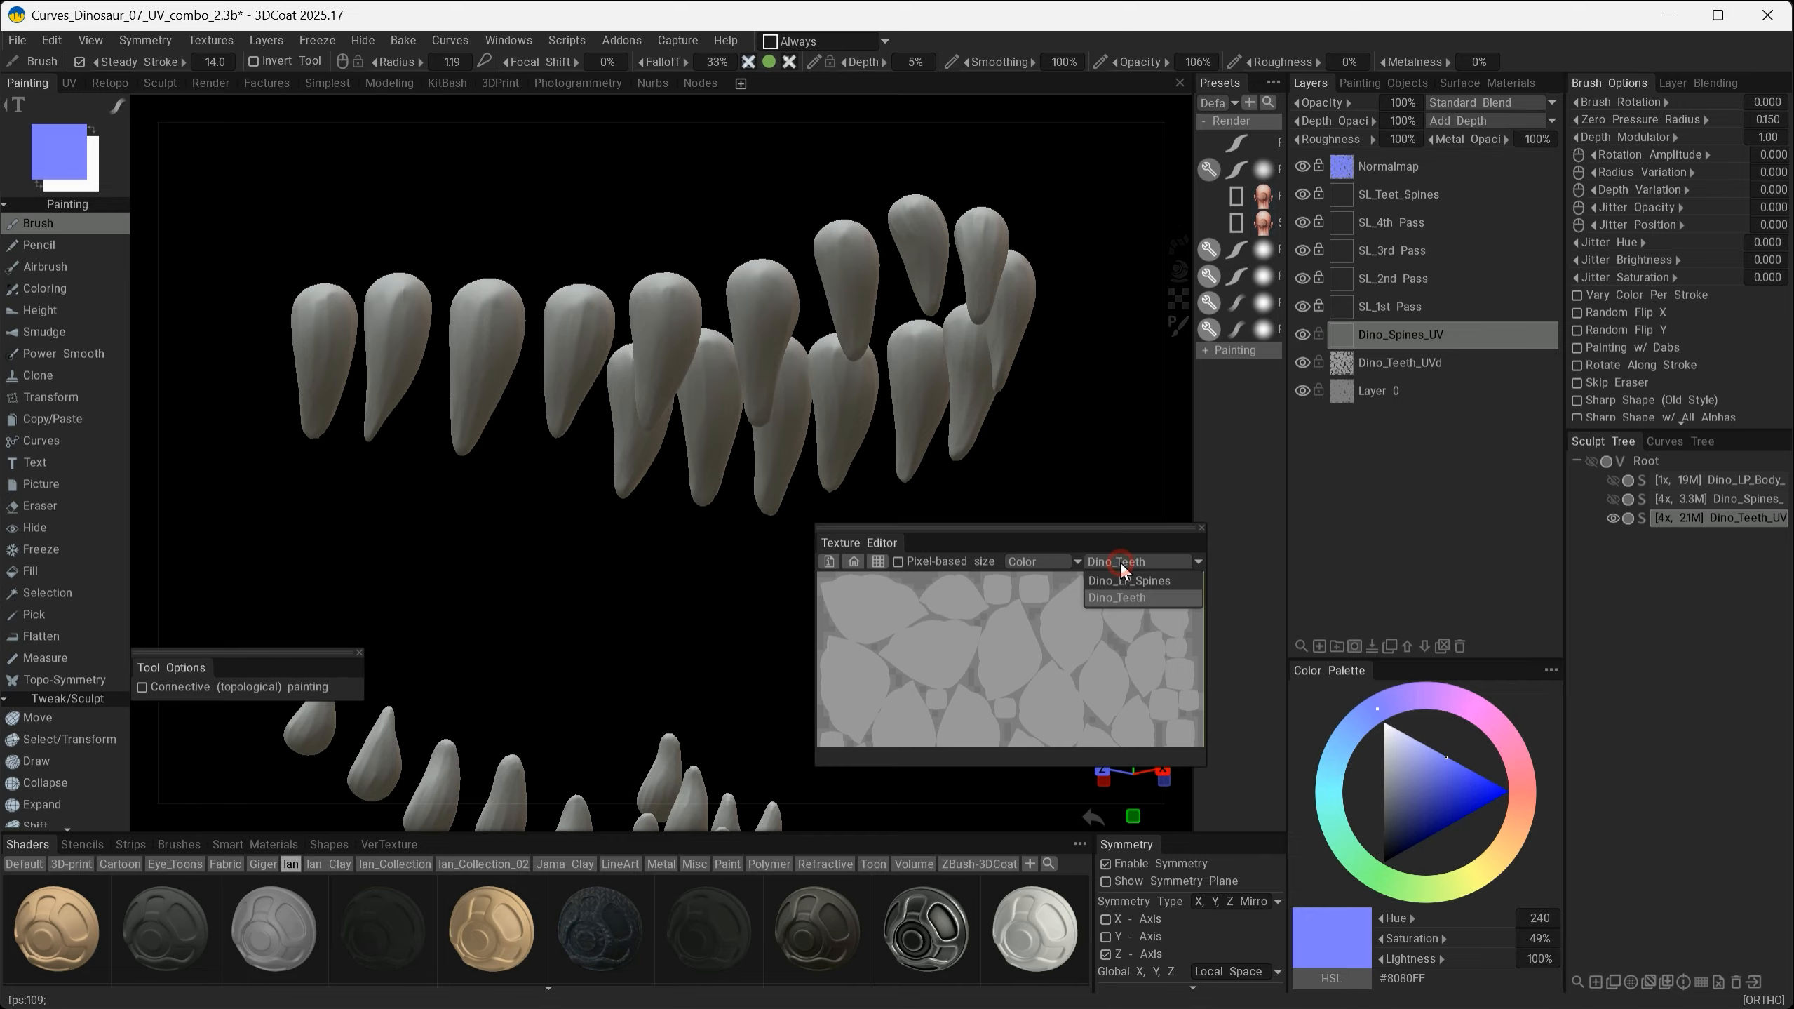
pyautogui.click(1124, 581)
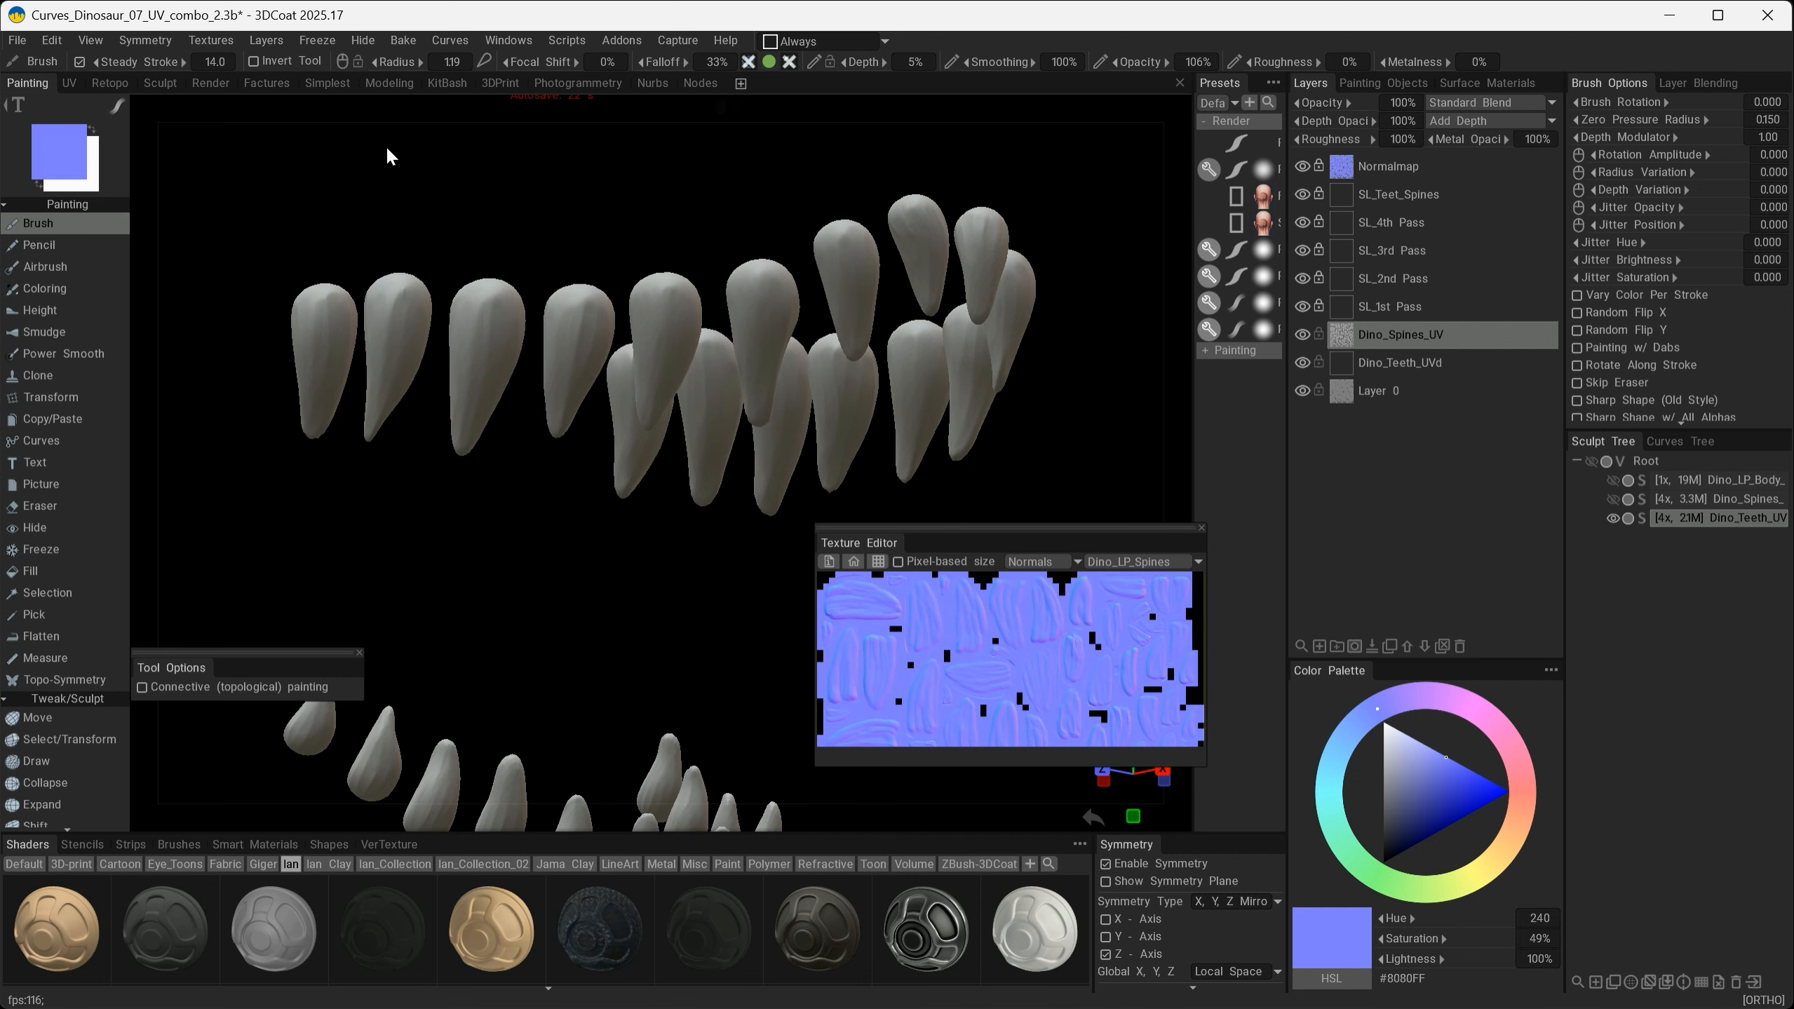
pyautogui.click(392, 83)
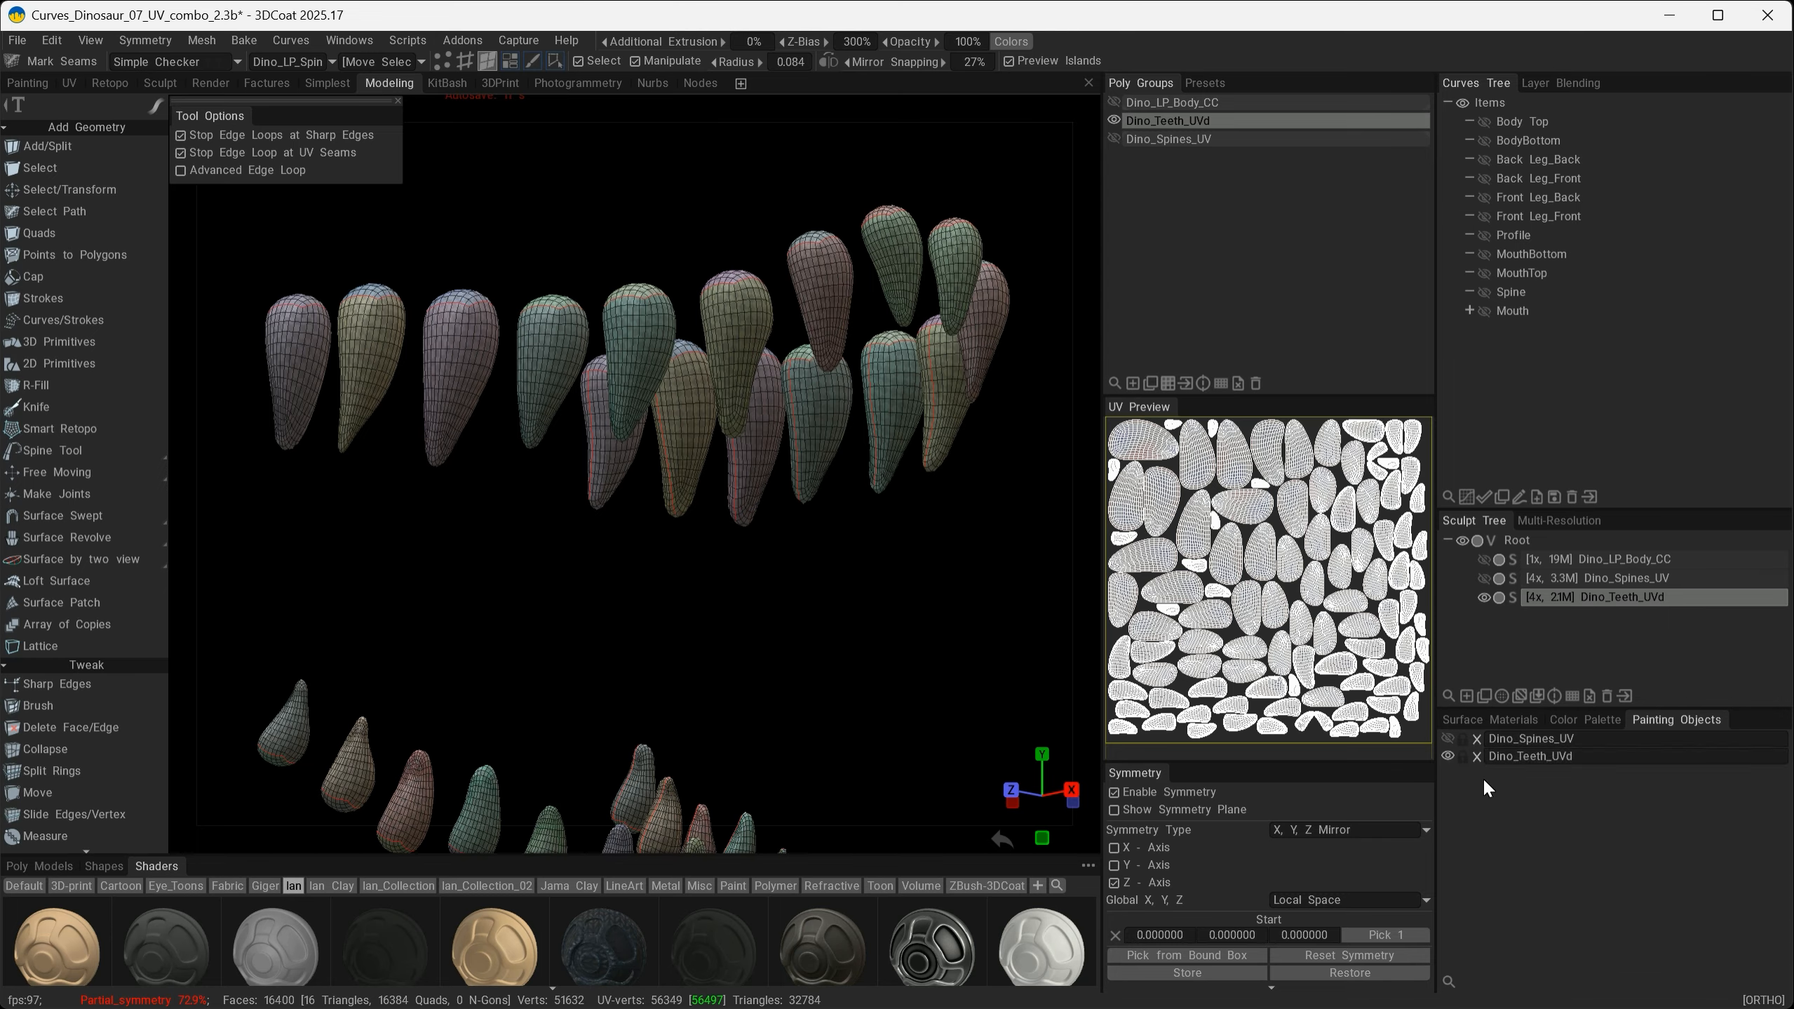
# Step: Hide the baked teeth and their sculpt layer, and show only the Dino_LP_Body_CC poly group and sculpt layer
pyautogui.click(1447, 754)
pyautogui.click(1483, 597)
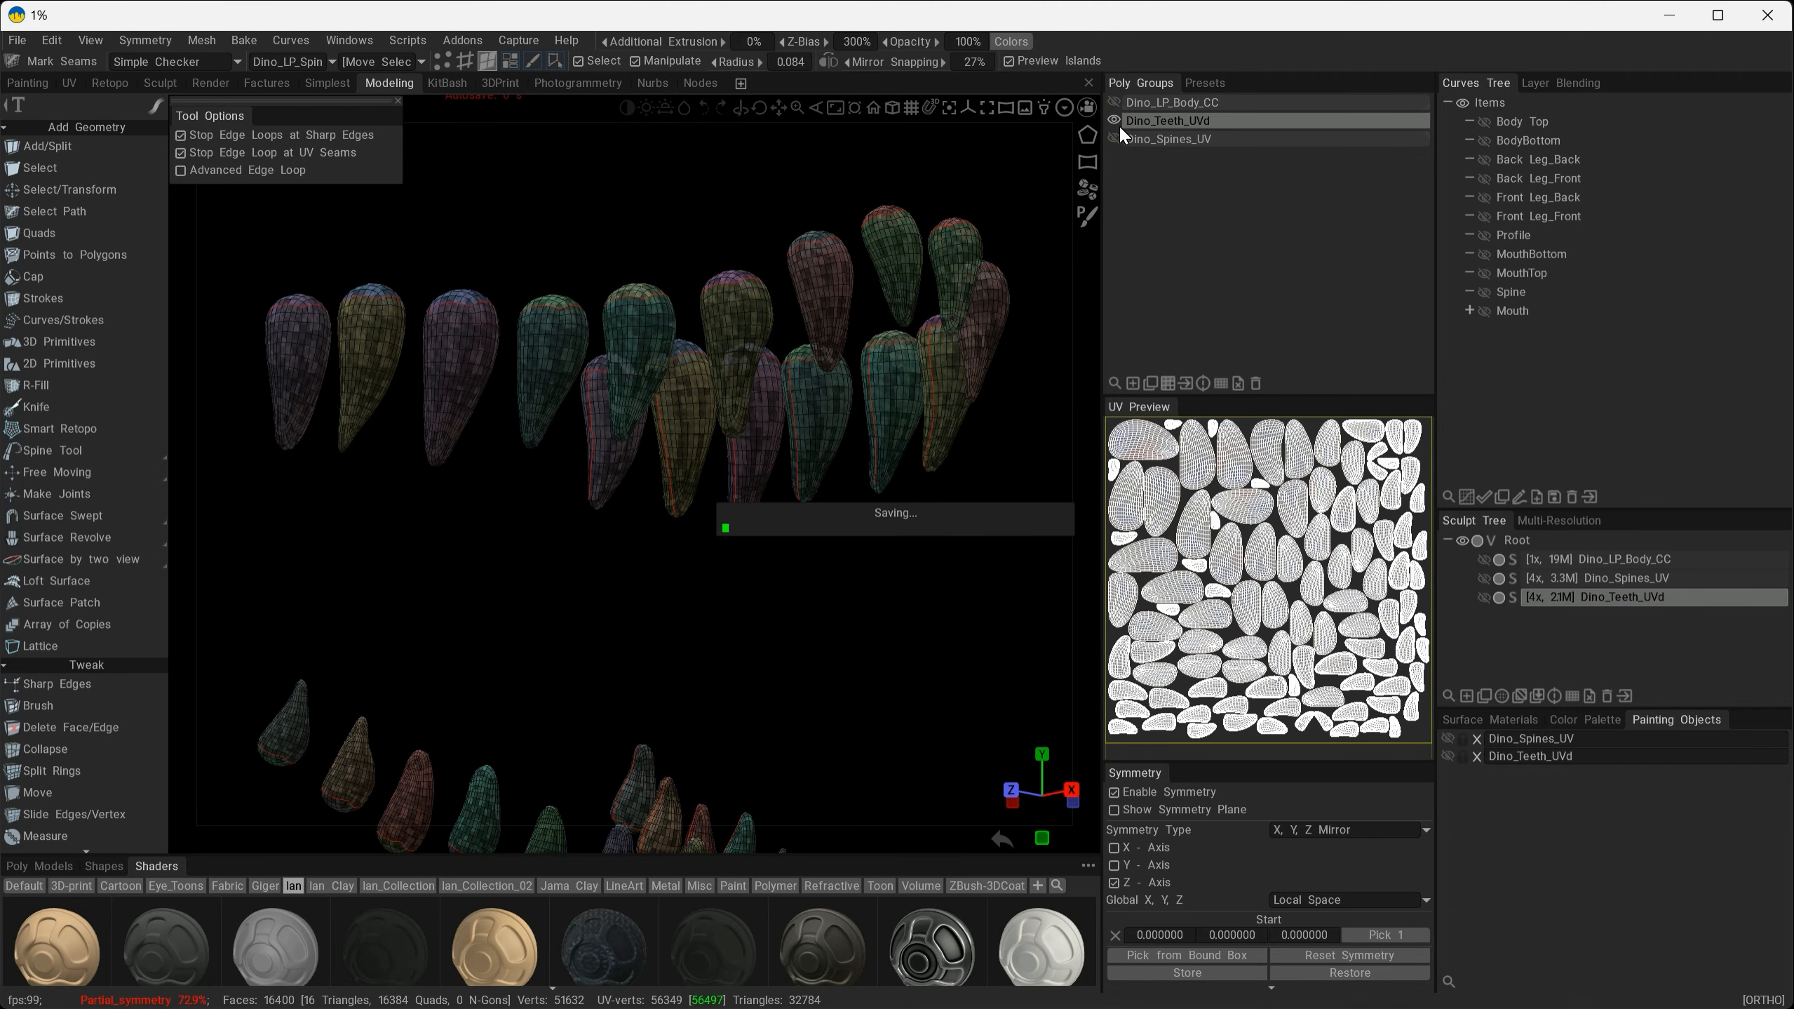
pyautogui.click(1114, 99)
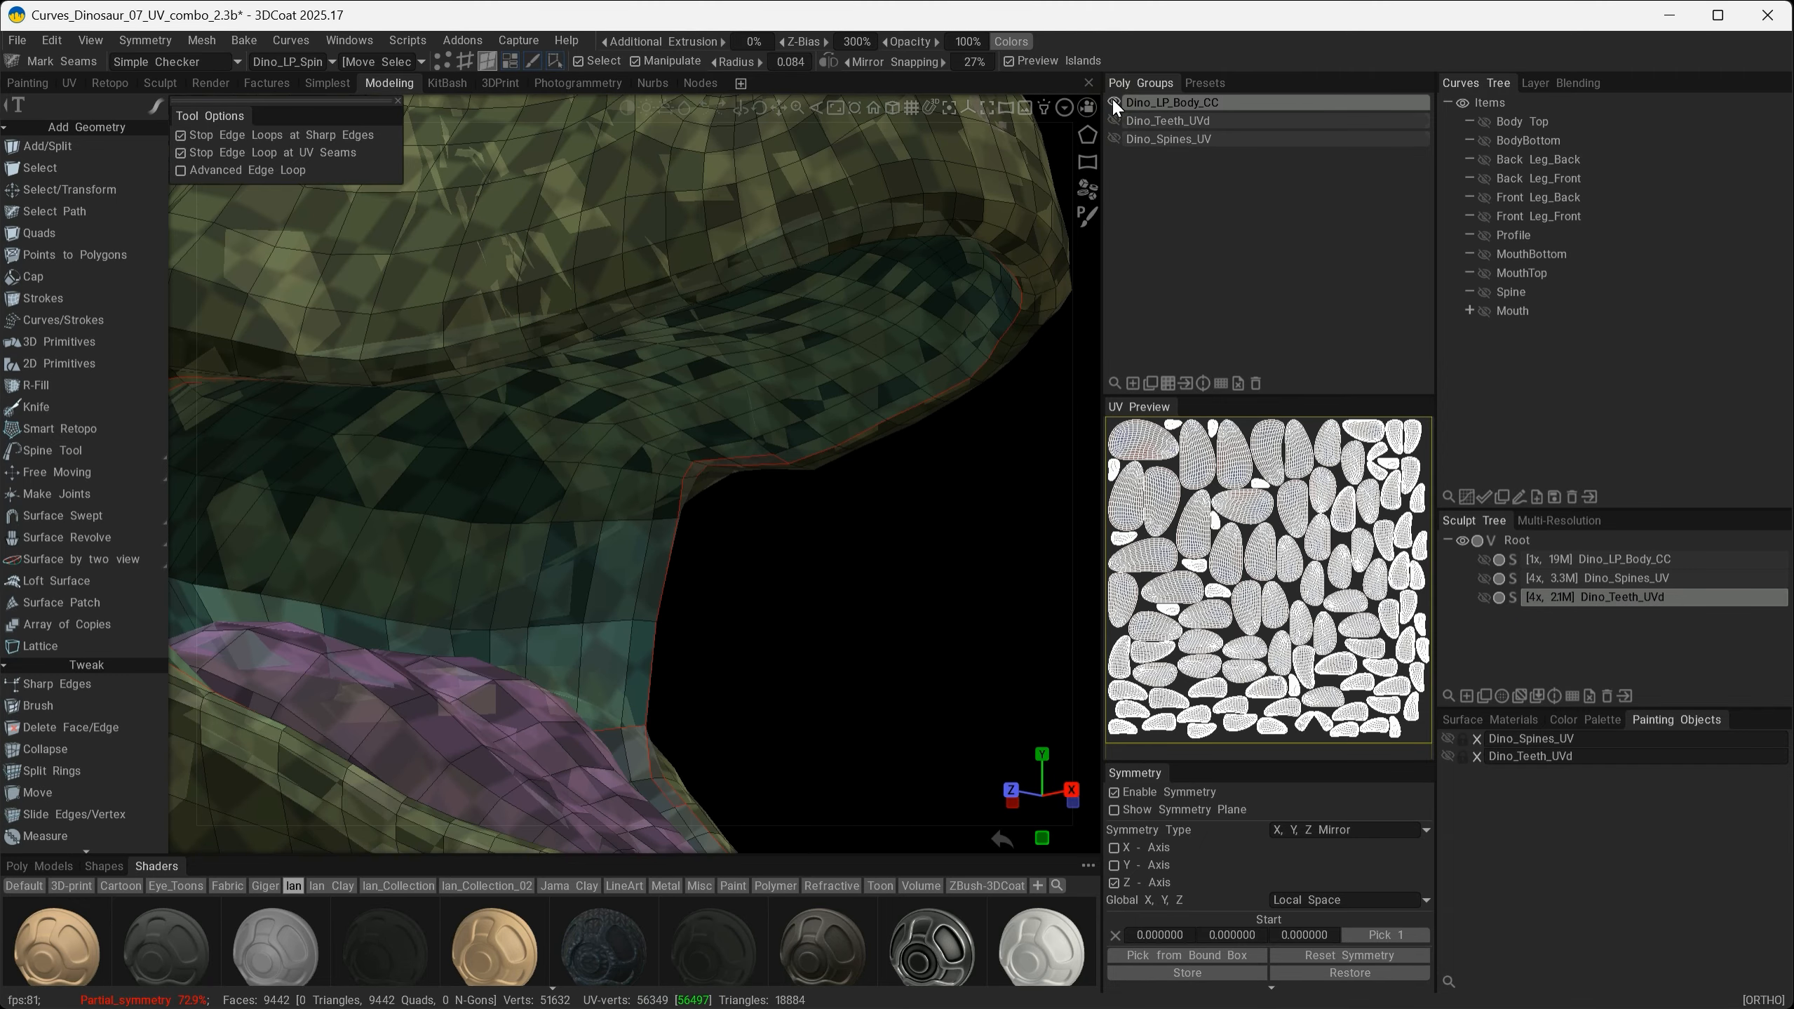
pyautogui.click(1485, 559)
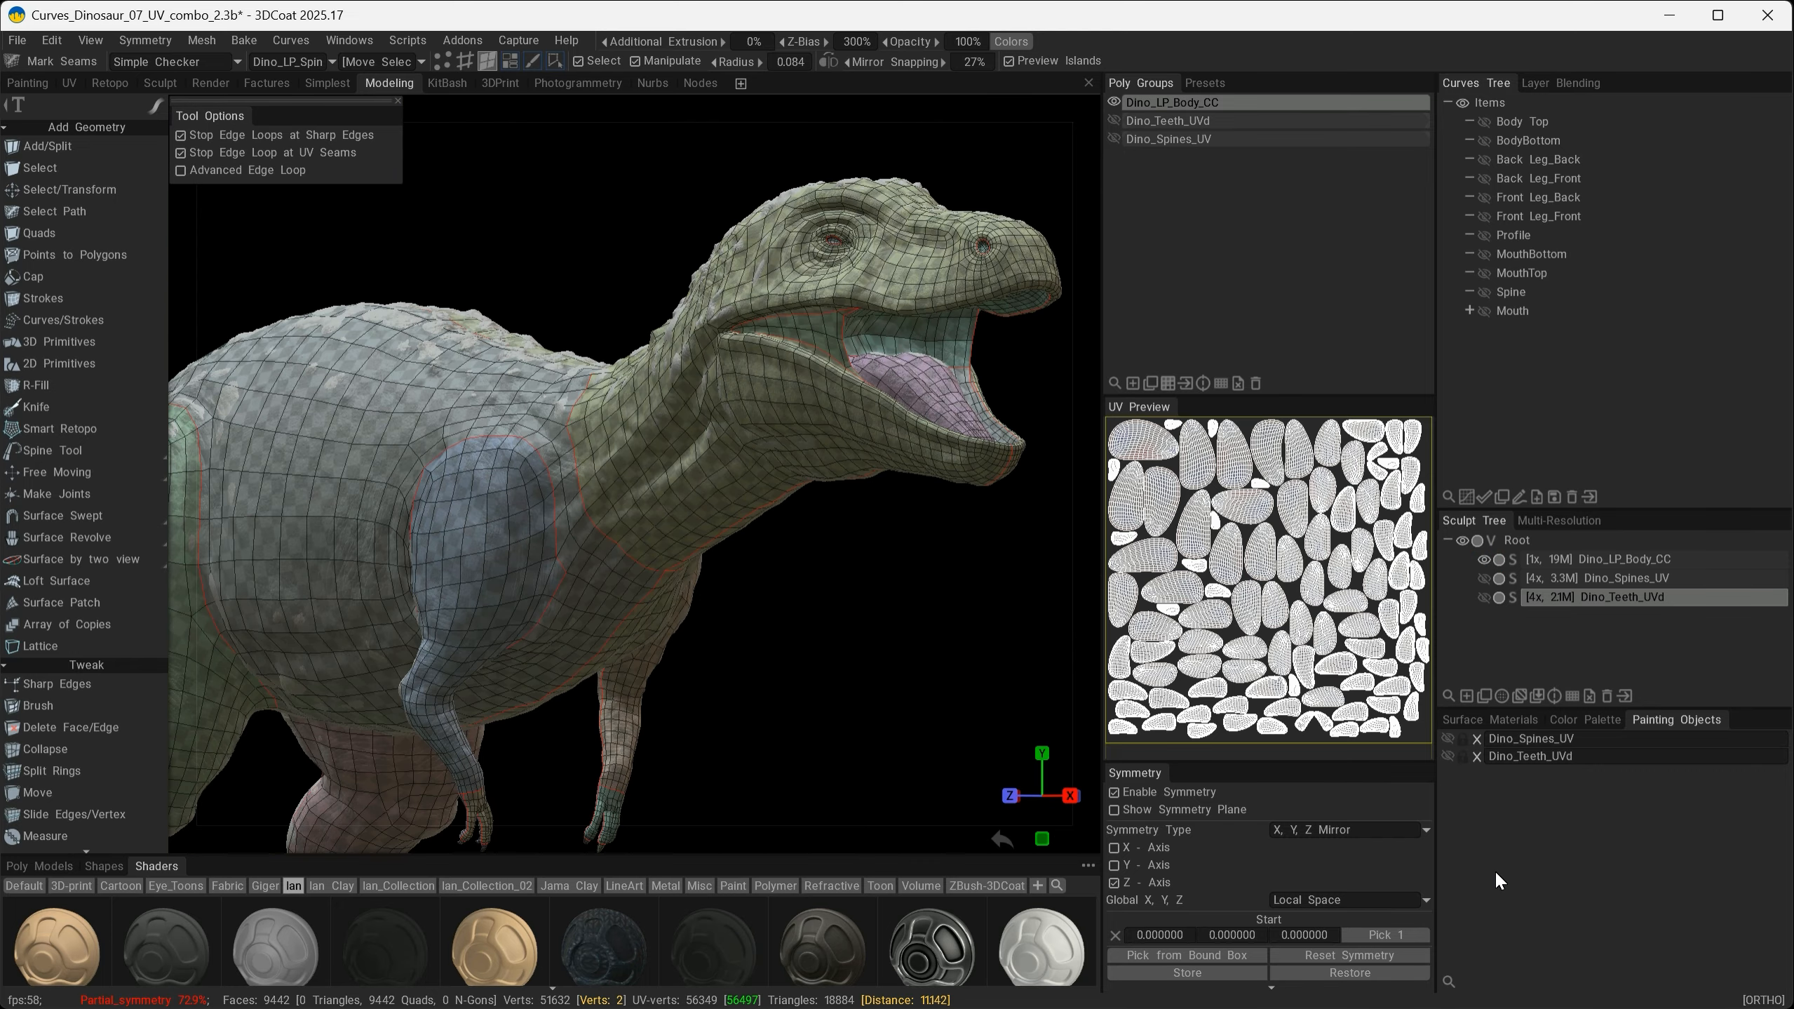
# Step: Start Bake w/ Normal Map (Per-Pixel) for Dino_LP_Body_CC and preview the outer shell in the scan settings
pyautogui.click(243, 40)
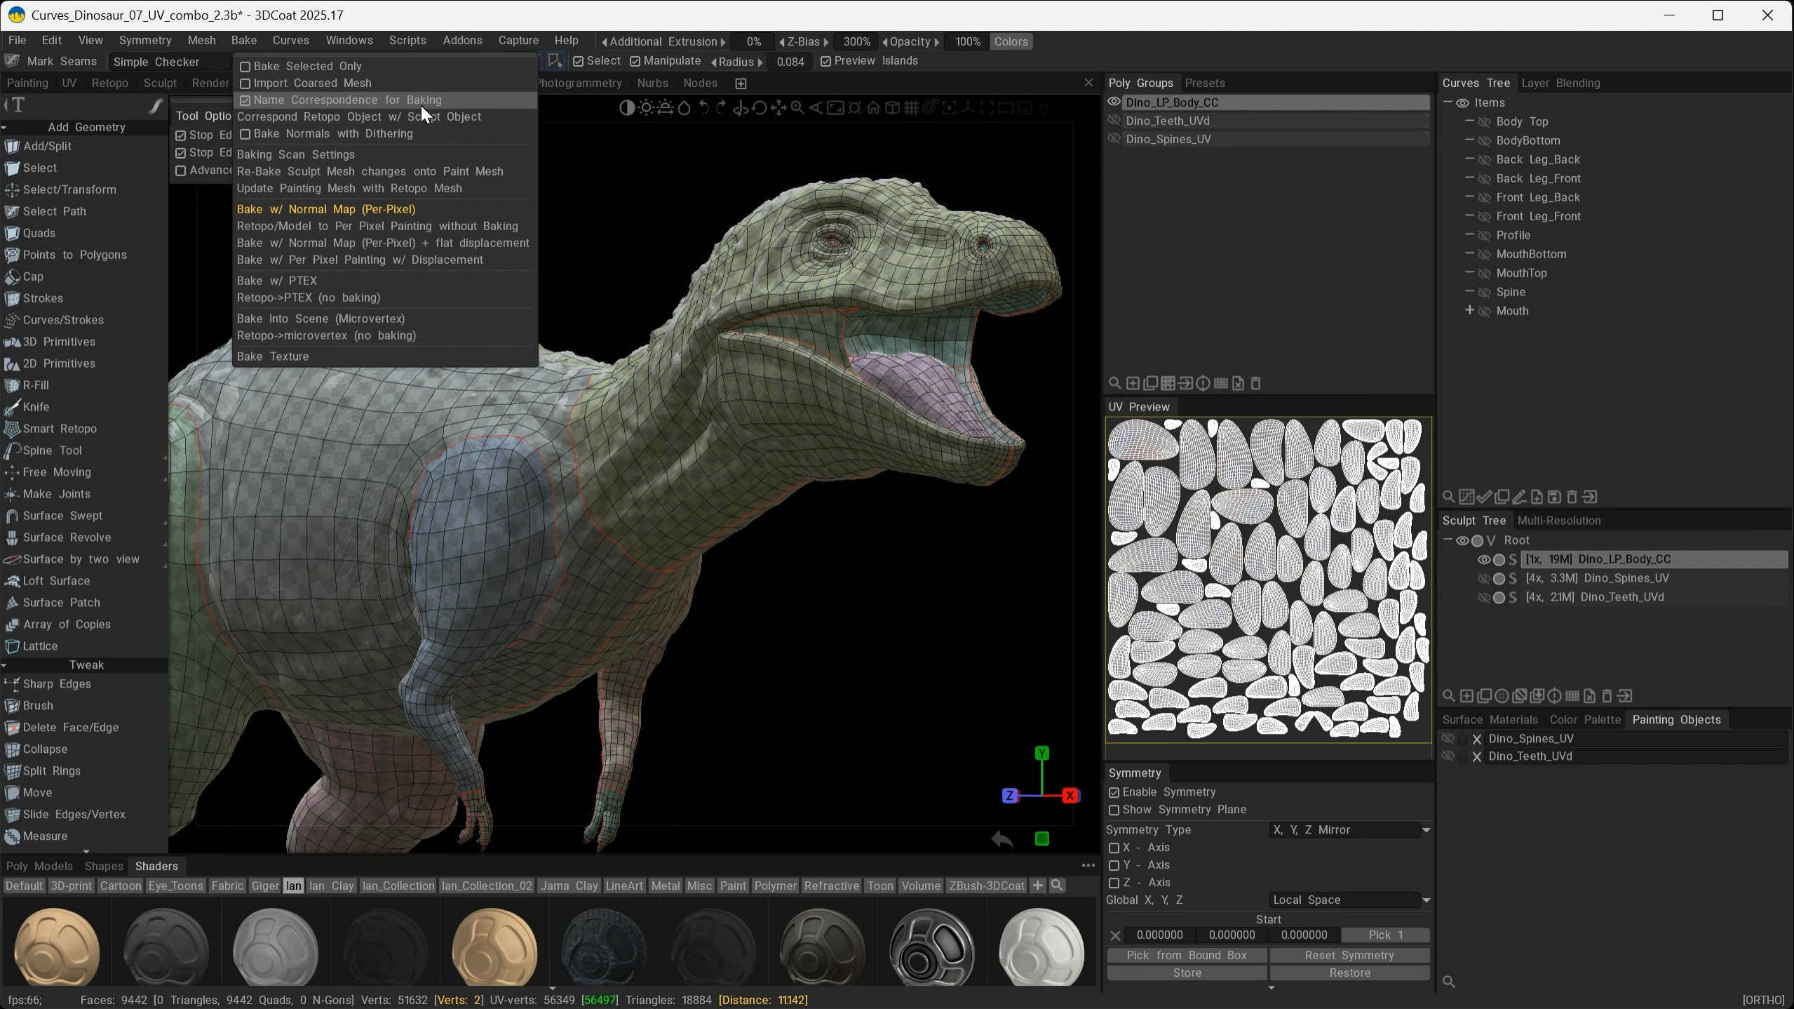
pyautogui.click(333, 210)
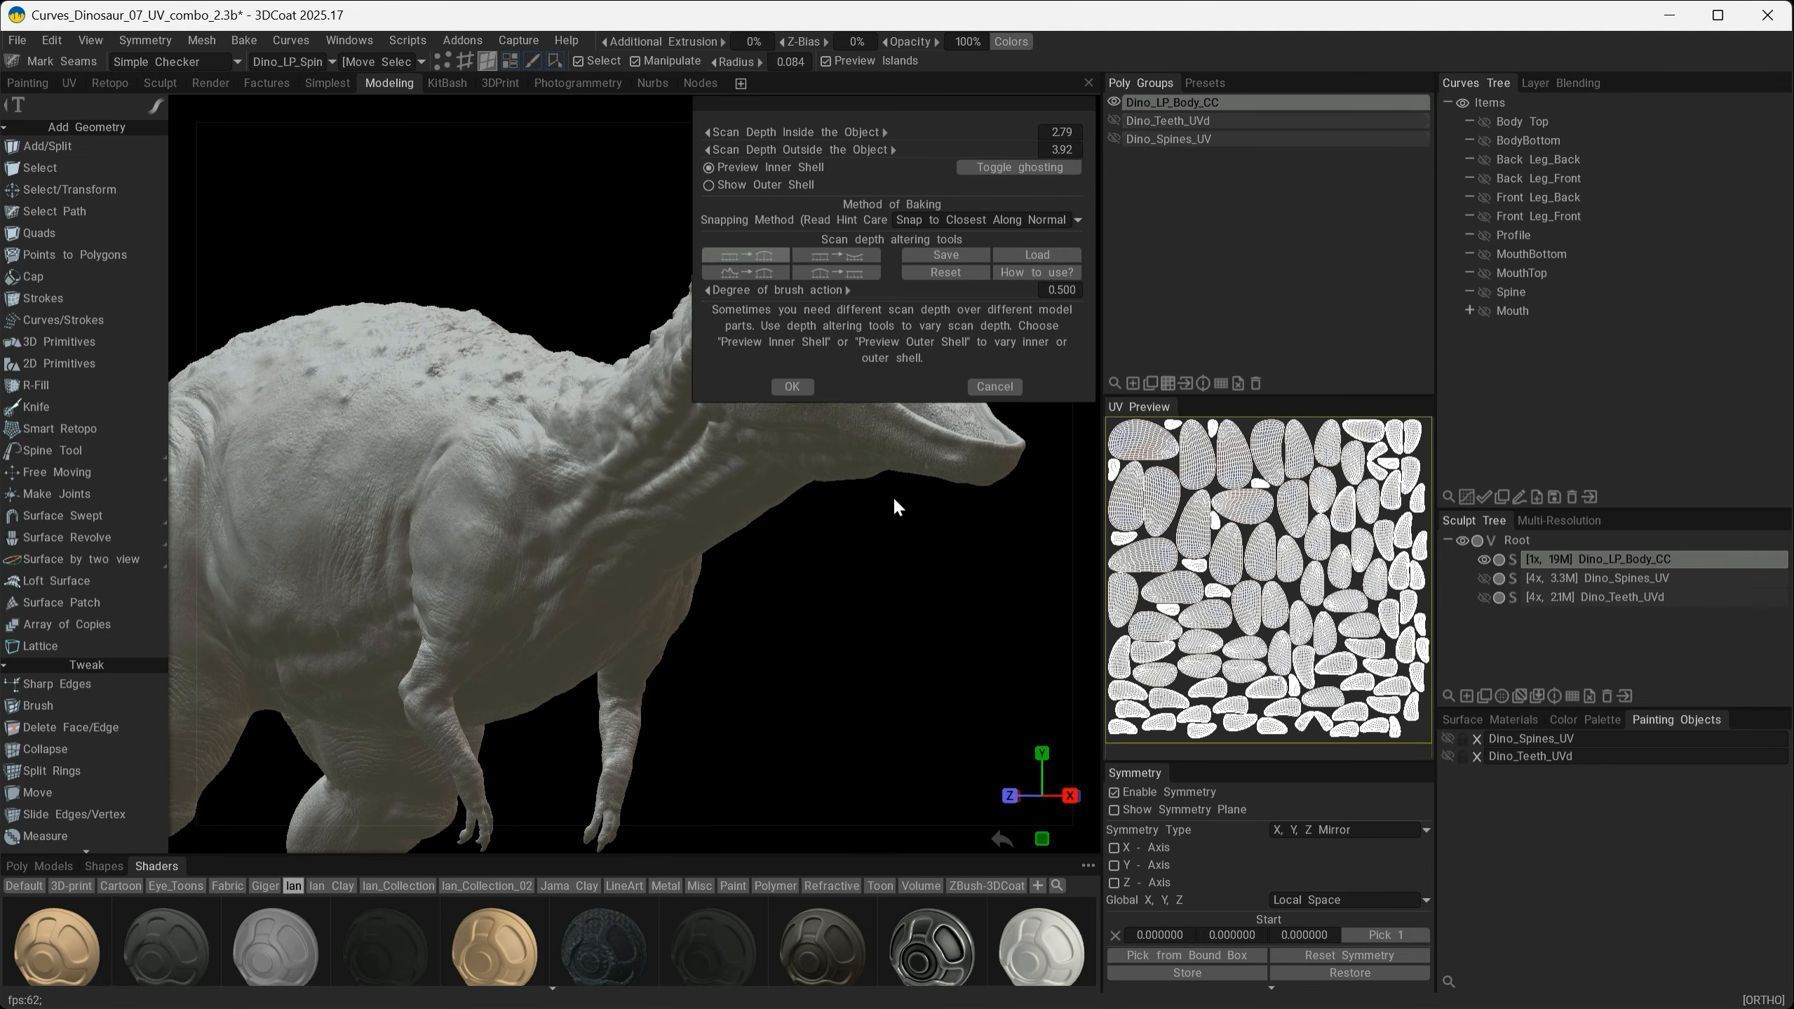
pyautogui.click(754, 186)
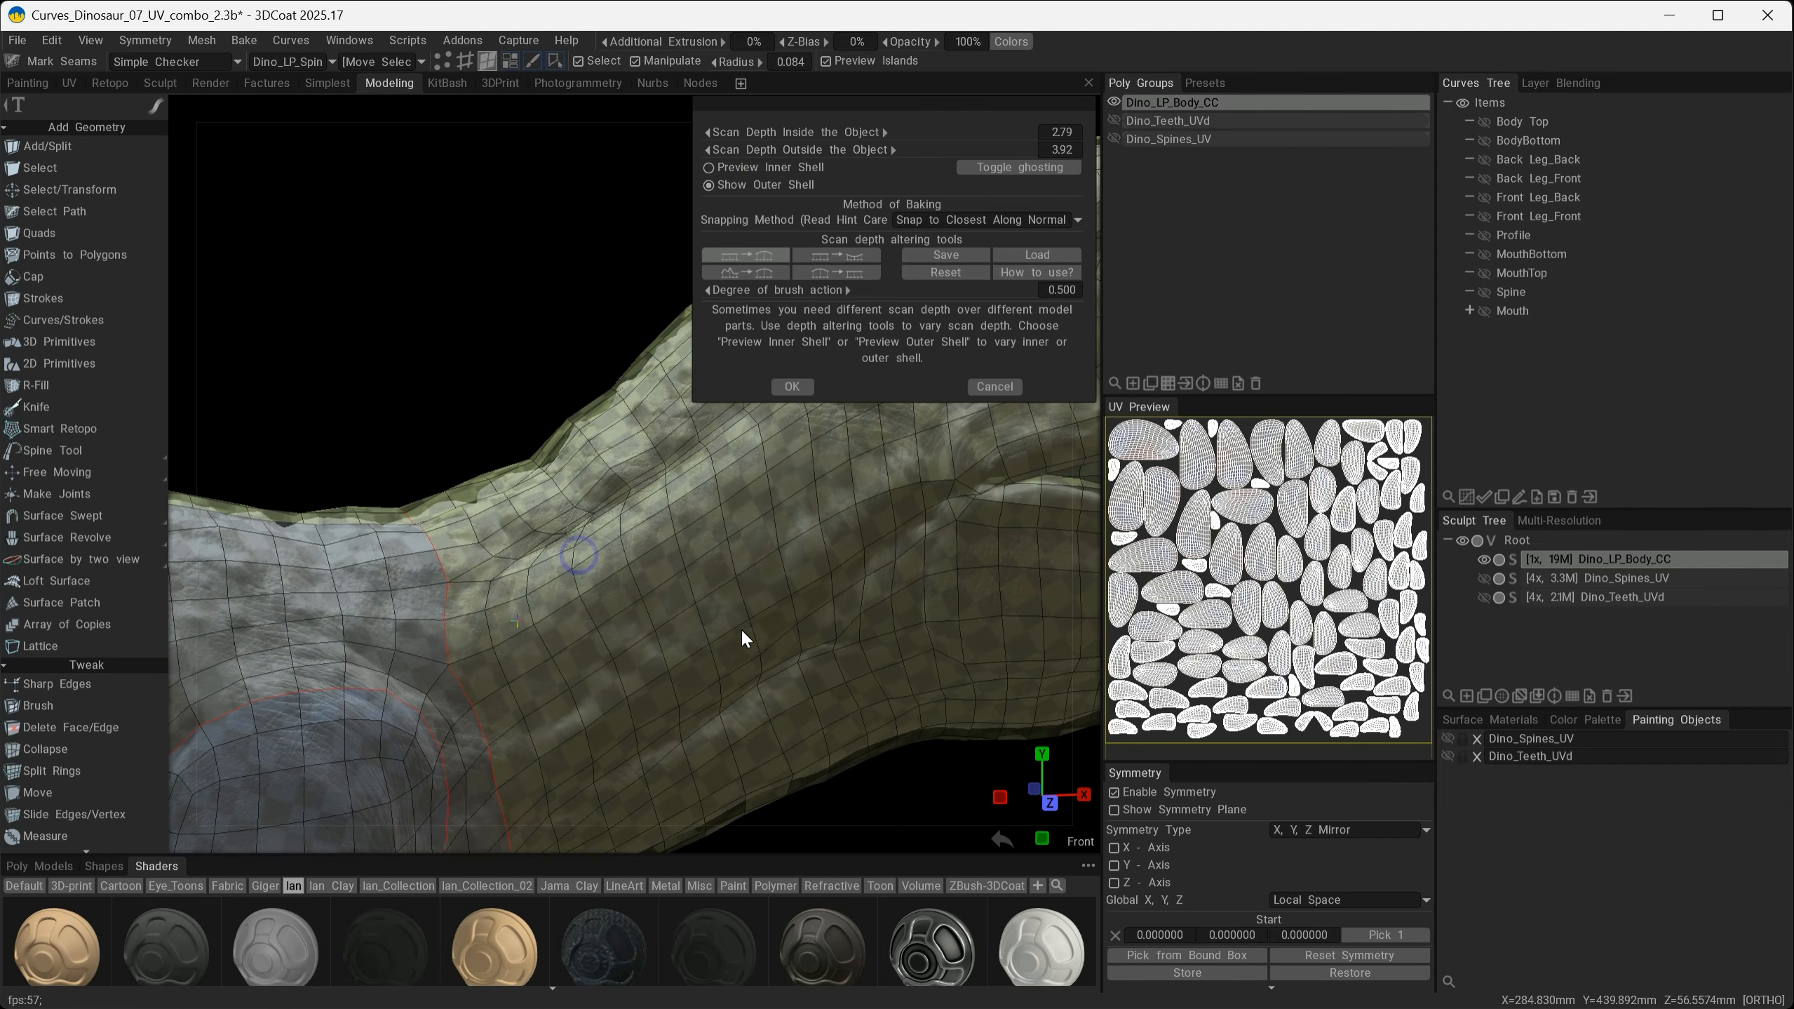
# Step: Activate a scan depth altering brush and examine the outer shell around the dinosaur's eye, jaw and mouth
pyautogui.keyDown('alt'); pyautogui.moveTo(859, 555); pyautogui.dragTo(430, 549, button='middle'); pyautogui.keyUp('alt')
pyautogui.keyDown('alt'); pyautogui.moveTo(430, 549); pyautogui.dragTo(602, 592, button='right'); pyautogui.keyUp('alt')
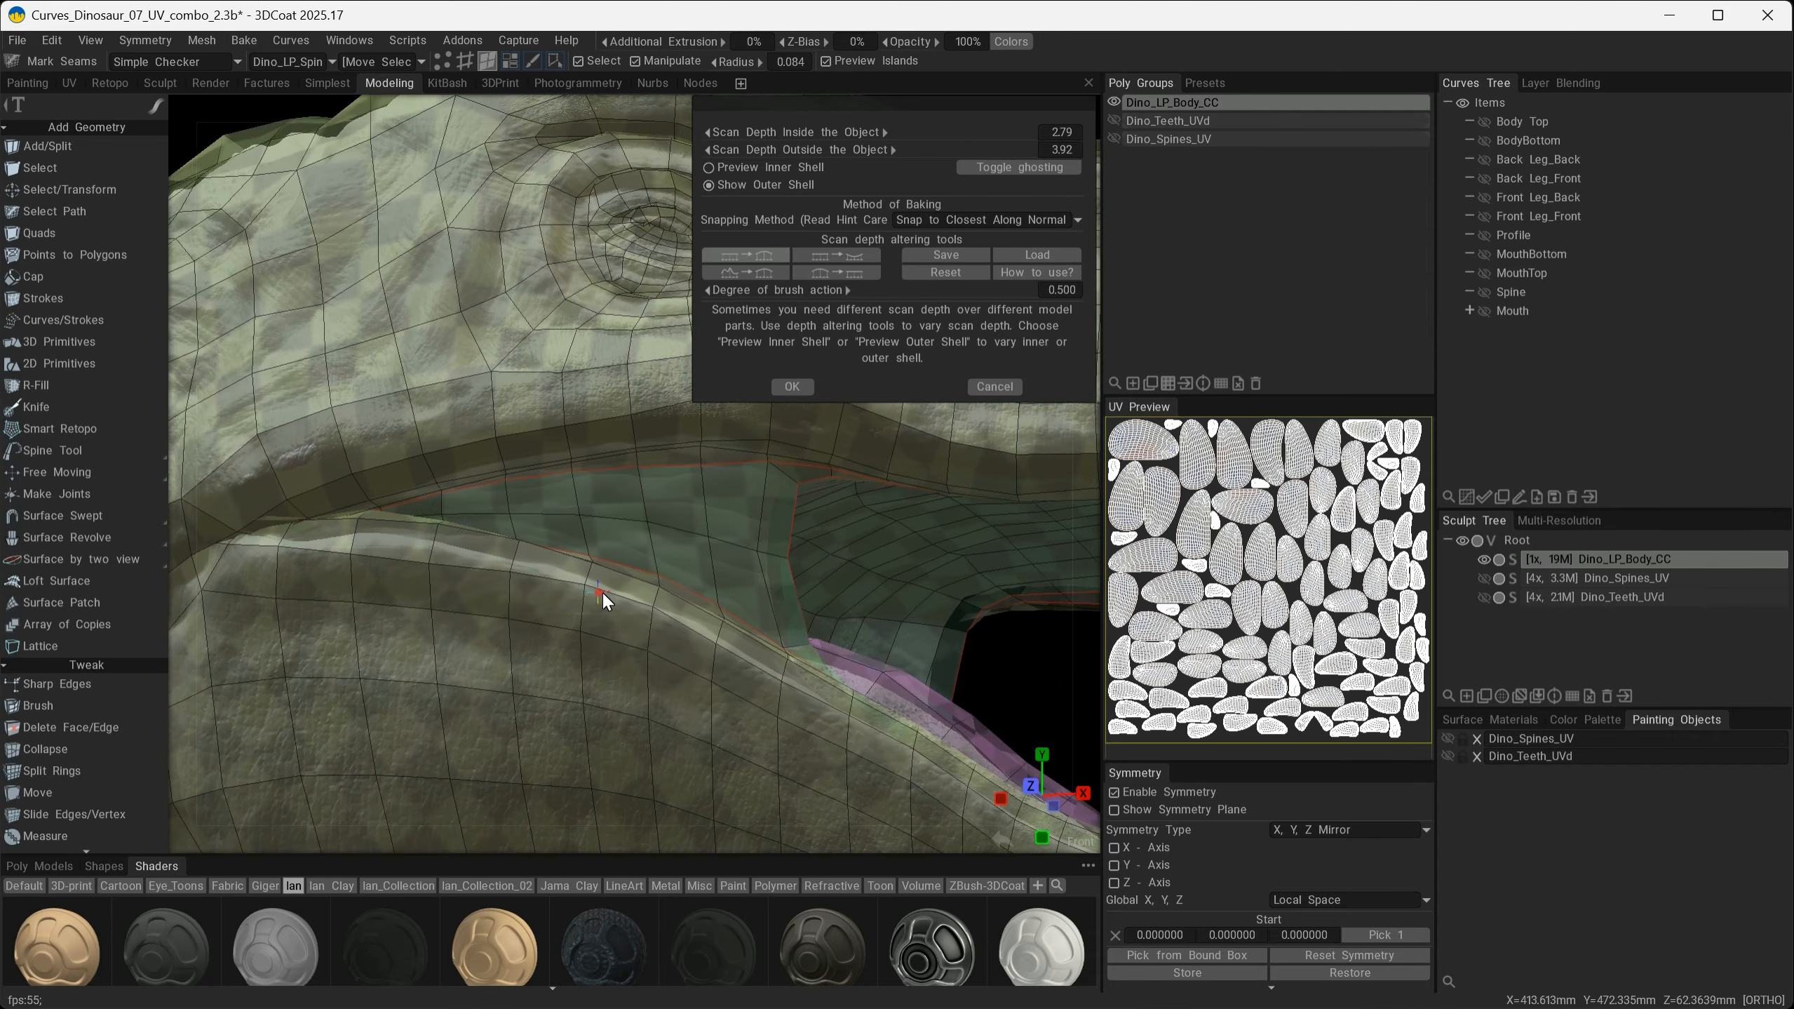
pyautogui.keyDown('alt'); pyautogui.moveTo(603, 591); pyautogui.dragTo(812, 664, button='middle'); pyautogui.keyUp('alt')
pyautogui.click(759, 250)
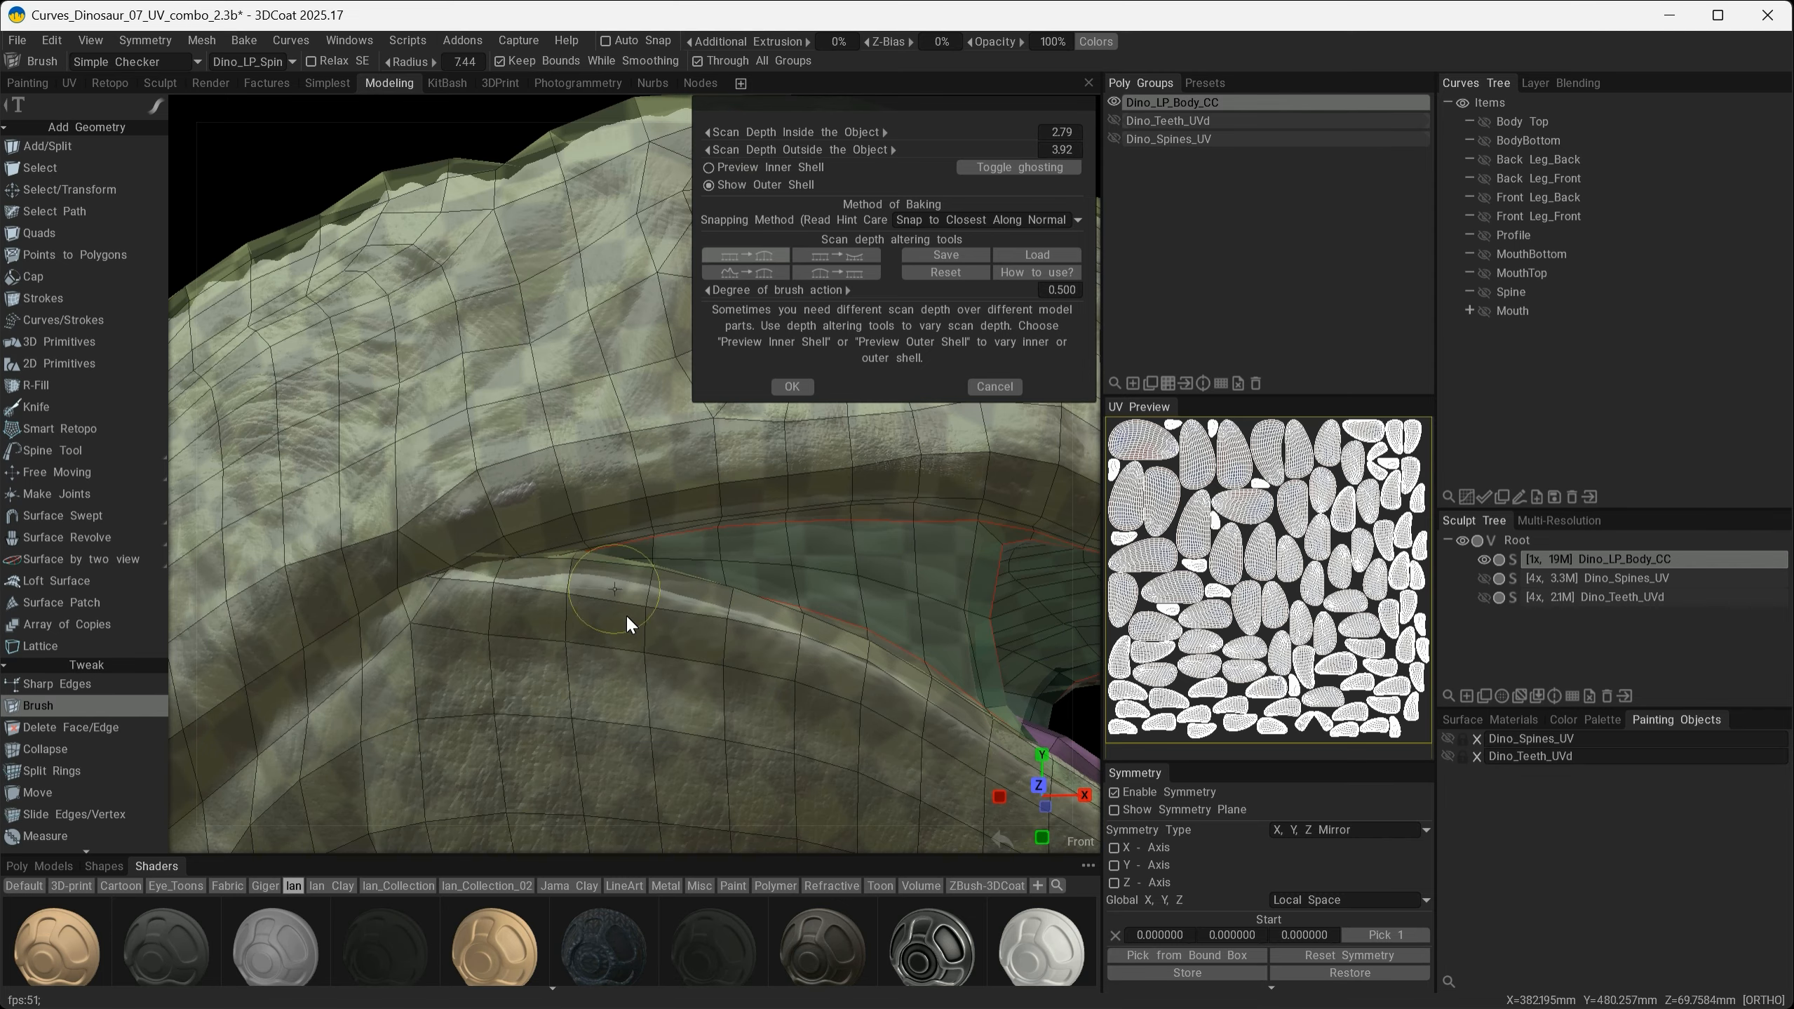
pyautogui.keyDown('alt'); pyautogui.moveTo(625, 613); pyautogui.dragTo(564, 516); pyautogui.keyUp('alt')
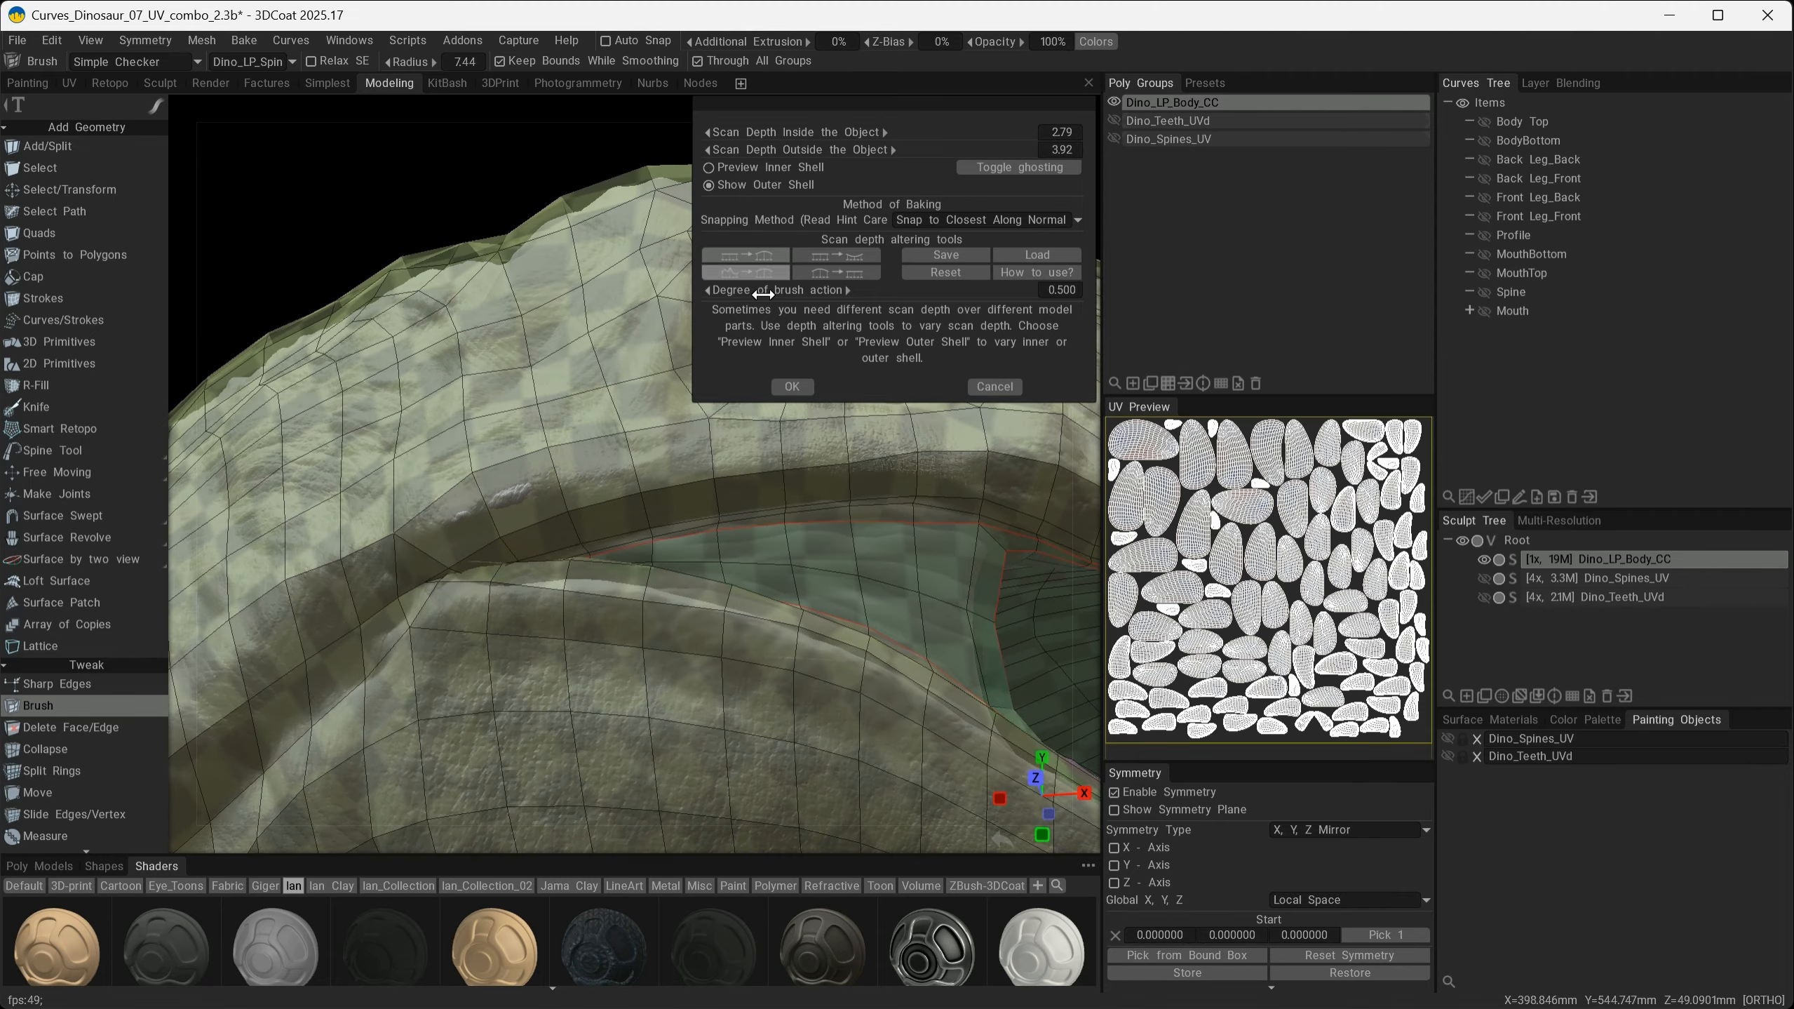
pyautogui.click(758, 257)
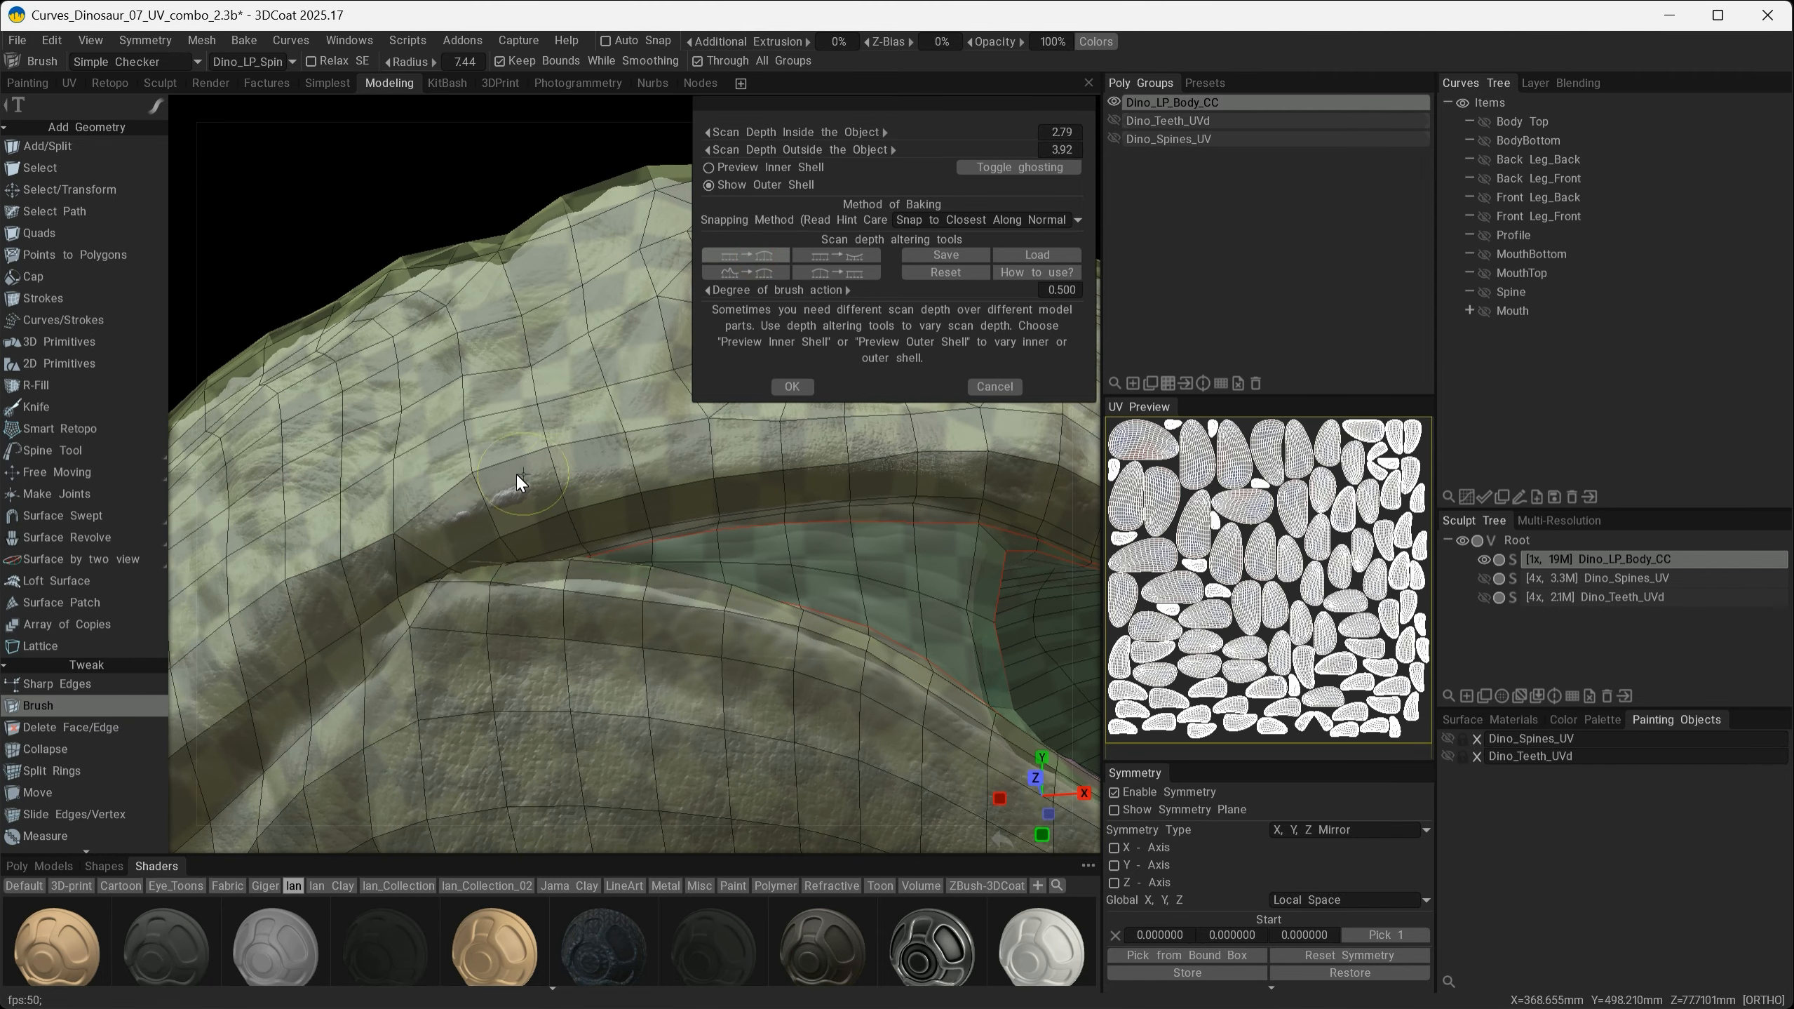
# Step: Examine how the outer shell covers the sculpt along the back, neck, head and whole body
pyautogui.moveTo(596, 662)
pyautogui.keyDown('alt'); pyautogui.mouseDown()
pyautogui.moveTo(662, 563)
pyautogui.moveTo(653, 689)
pyautogui.moveTo(633, 573)
pyautogui.moveTo(520, 580)
pyautogui.moveTo(640, 364)
pyautogui.moveTo(594, 538)
pyautogui.moveTo(606, 573)
pyautogui.moveTo(340, 538)
pyautogui.moveTo(789, 603)
pyautogui.moveTo(773, 613)
pyautogui.mouseUp(); pyautogui.keyUp('alt')
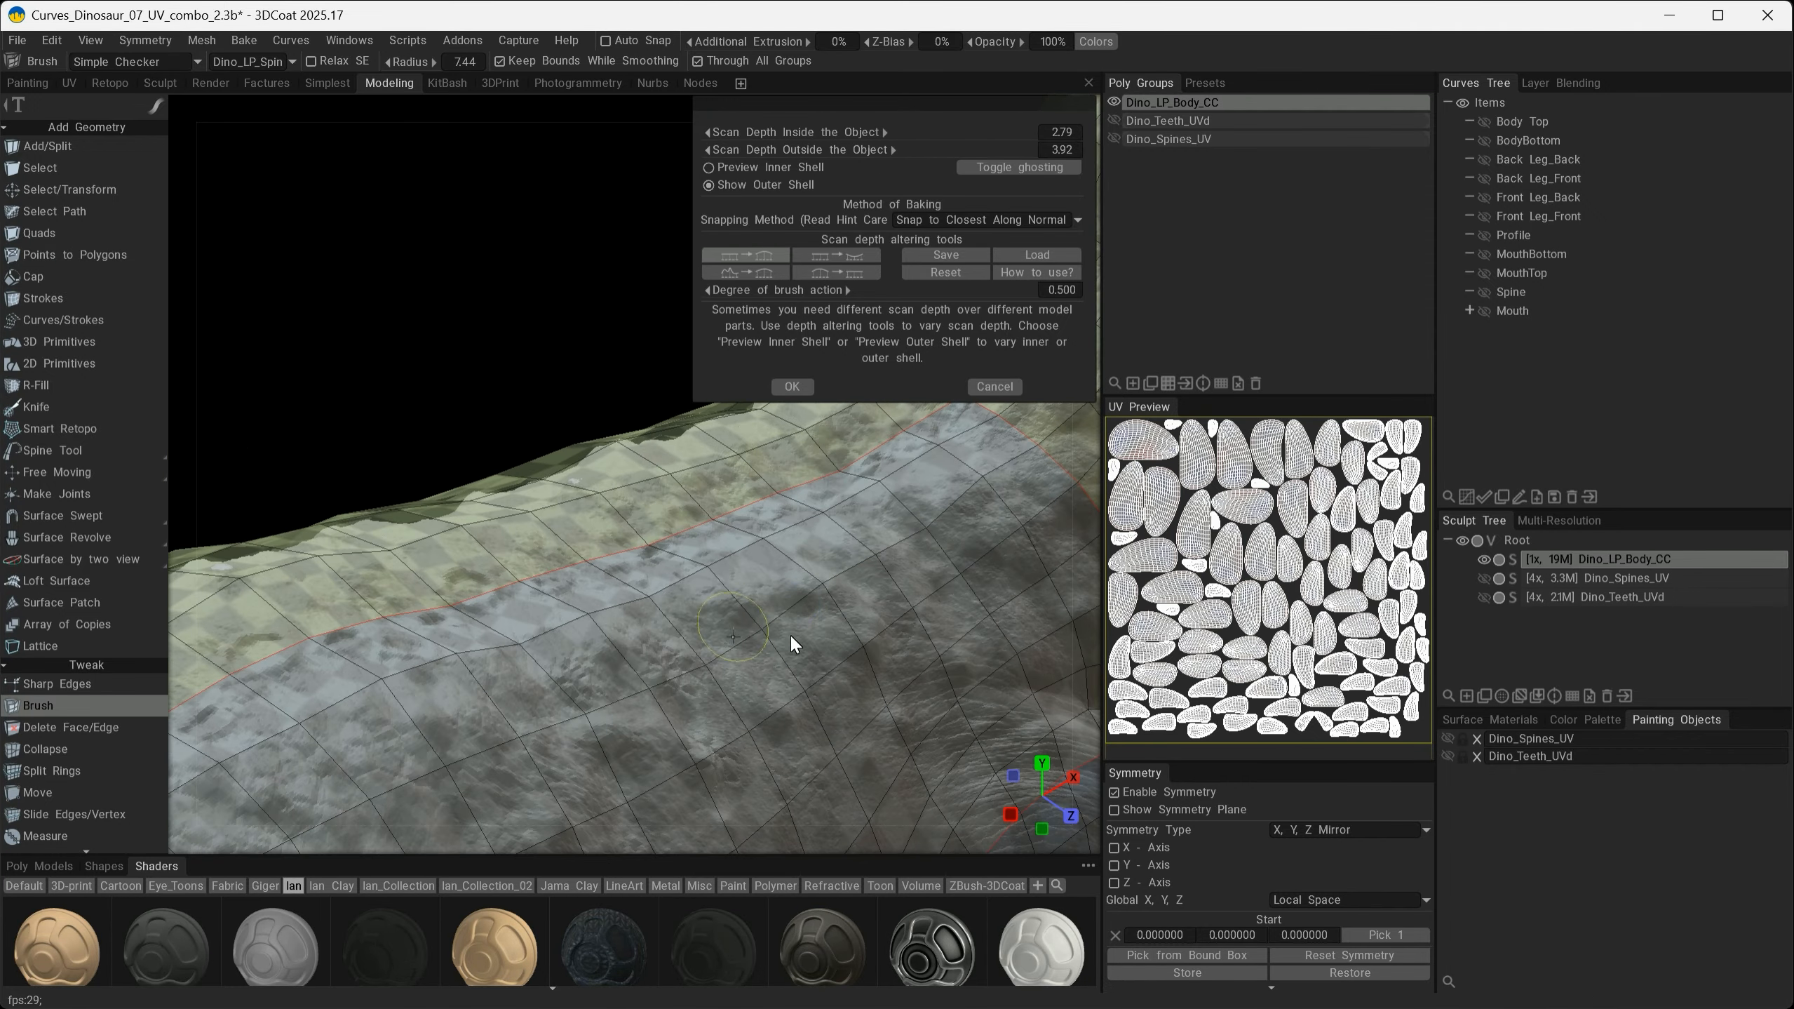
pyautogui.keyDown('alt'); pyautogui.moveTo(789, 632); pyautogui.dragTo(650, 597, button='right'); pyautogui.keyUp('alt')
pyautogui.keyDown('alt'); pyautogui.moveTo(862, 550); pyautogui.dragTo(461, 661, button='middle'); pyautogui.keyUp('alt')
pyautogui.keyDown('alt'); pyautogui.moveTo(462, 661); pyautogui.dragTo(538, 591, button='right'); pyautogui.keyUp('alt')
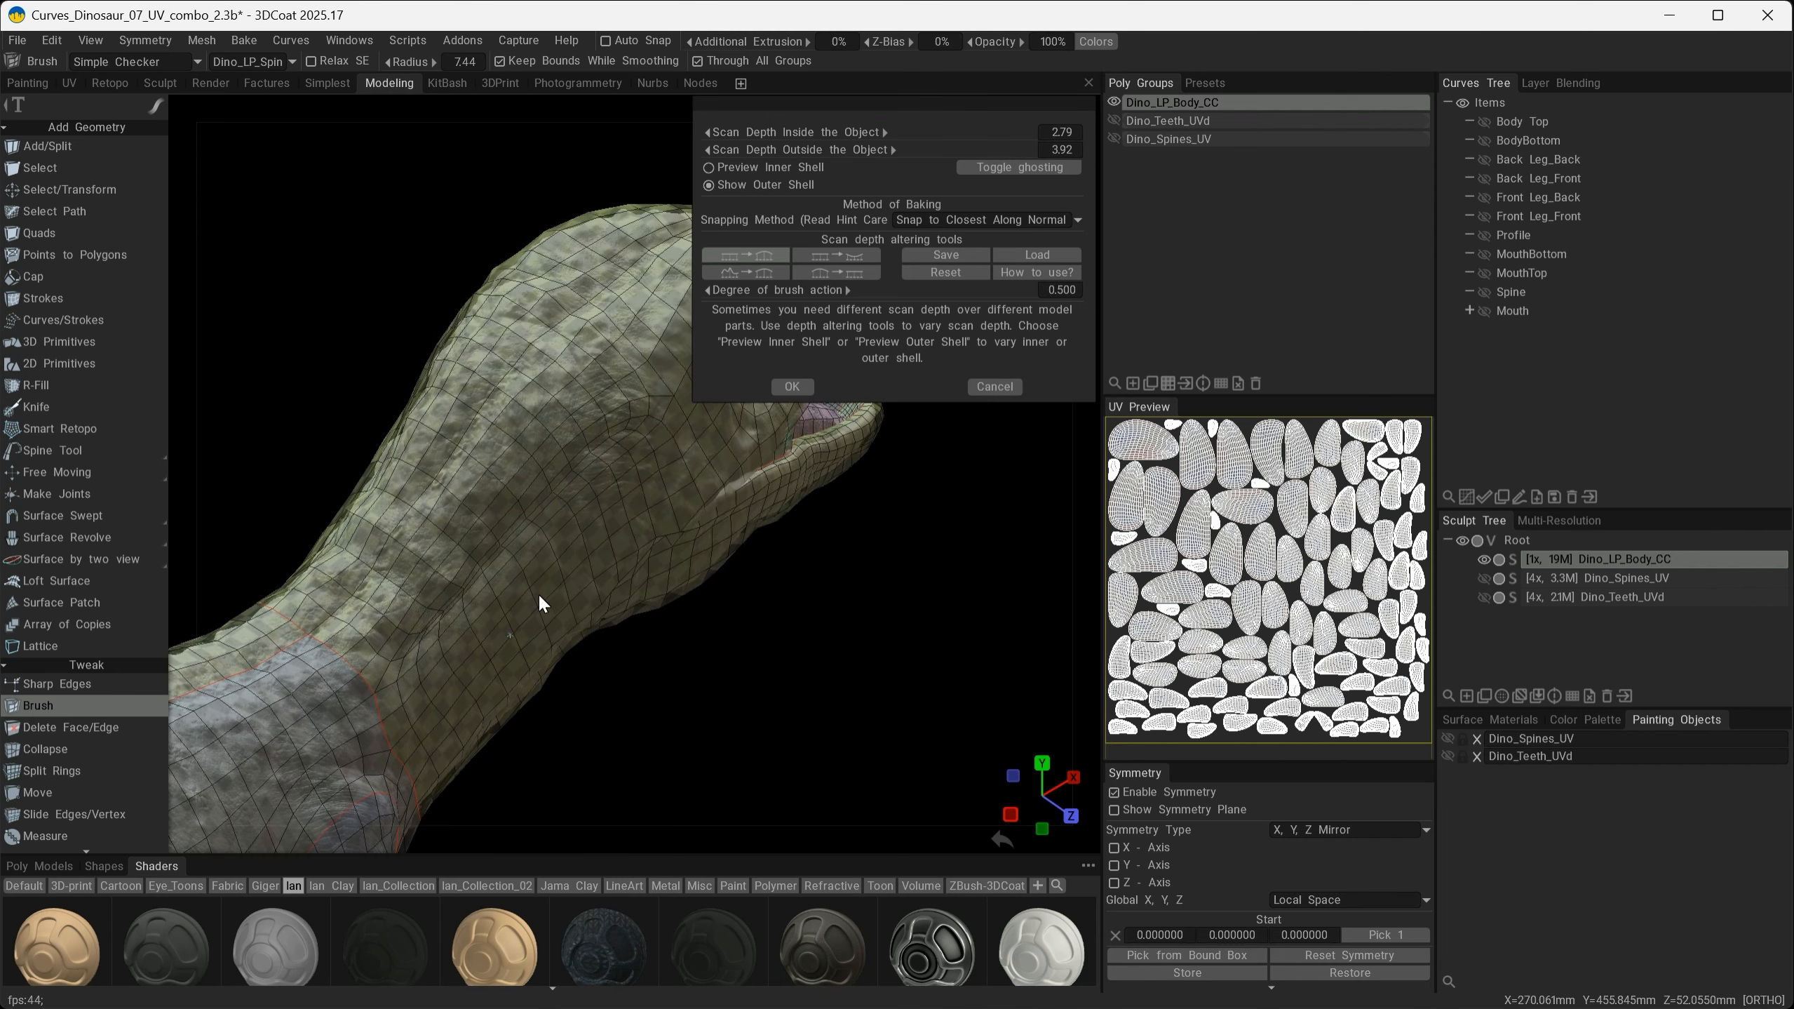
pyautogui.keyDown('alt'); pyautogui.moveTo(538, 591); pyautogui.dragTo(483, 642, button='middle'); pyautogui.keyUp('alt')
pyautogui.keyDown('alt'); pyautogui.moveTo(485, 642); pyautogui.dragTo(697, 691); pyautogui.keyUp('alt')
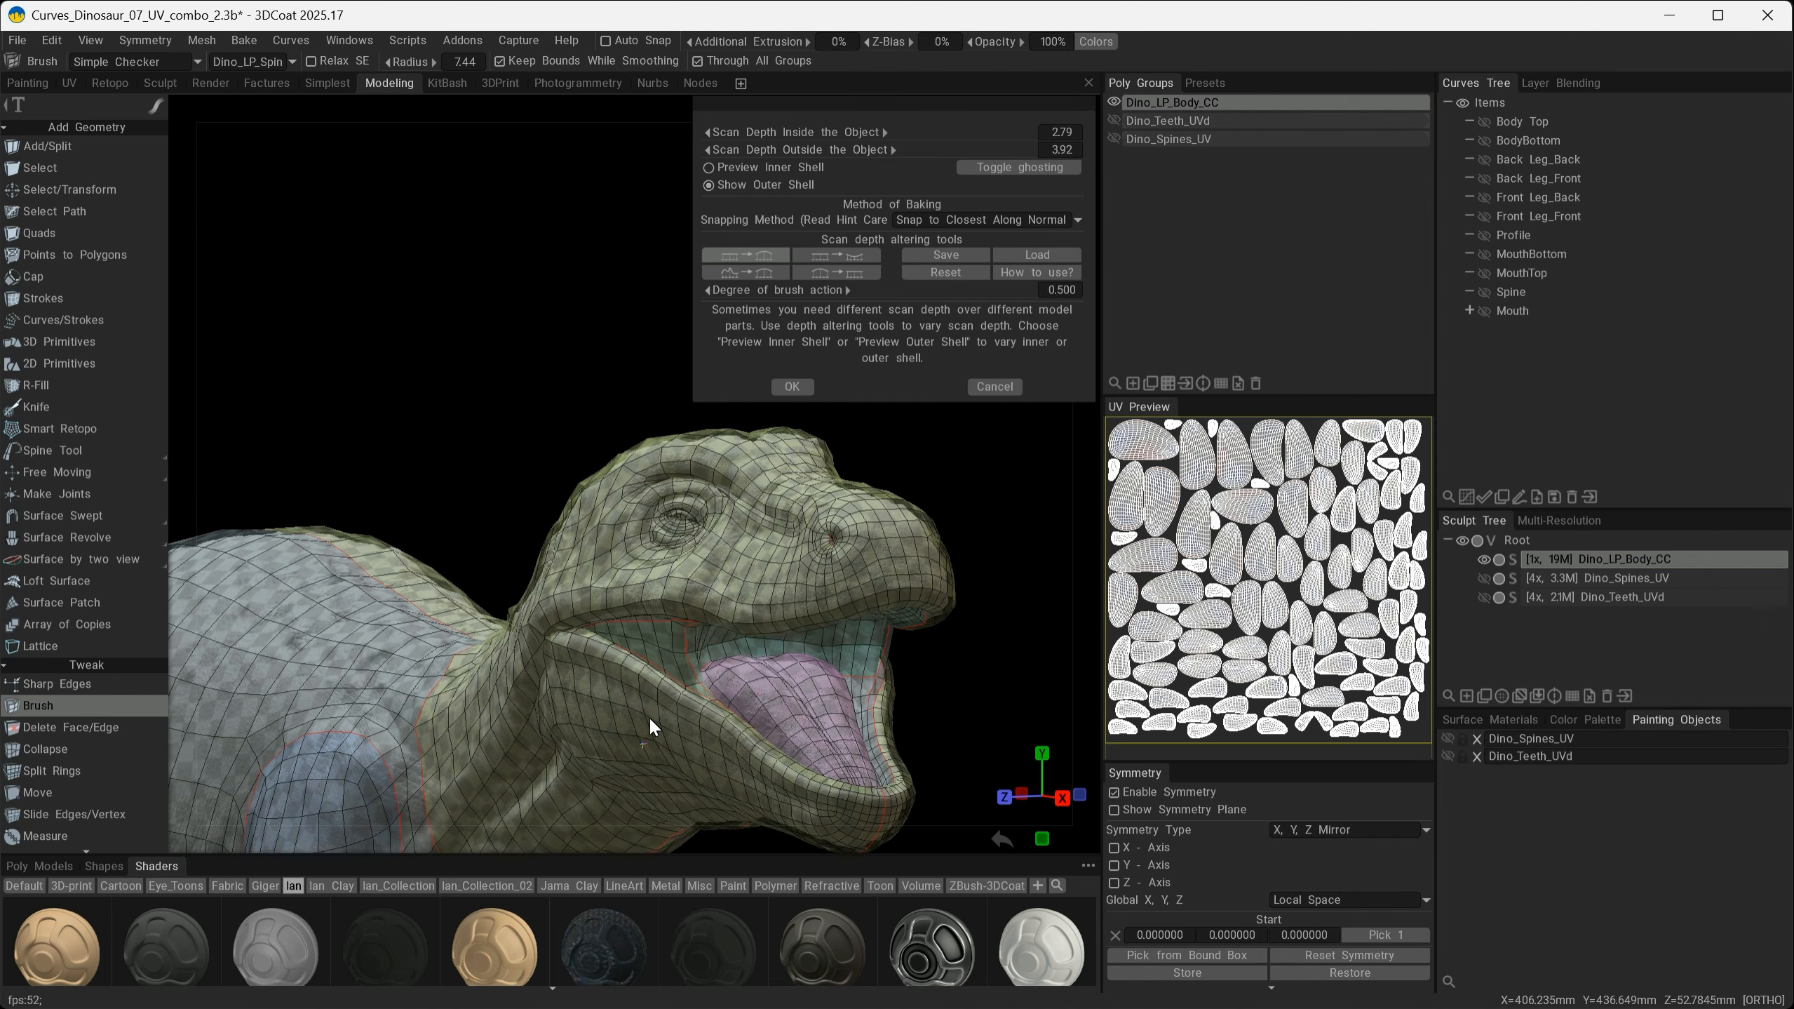
pyautogui.keyDown('alt'); pyautogui.moveTo(650, 714); pyautogui.dragTo(606, 536, button='middle'); pyautogui.keyUp('alt')
pyautogui.keyDown('alt'); pyautogui.moveTo(607, 537); pyautogui.dragTo(841, 342, button='right'); pyautogui.keyUp('alt')
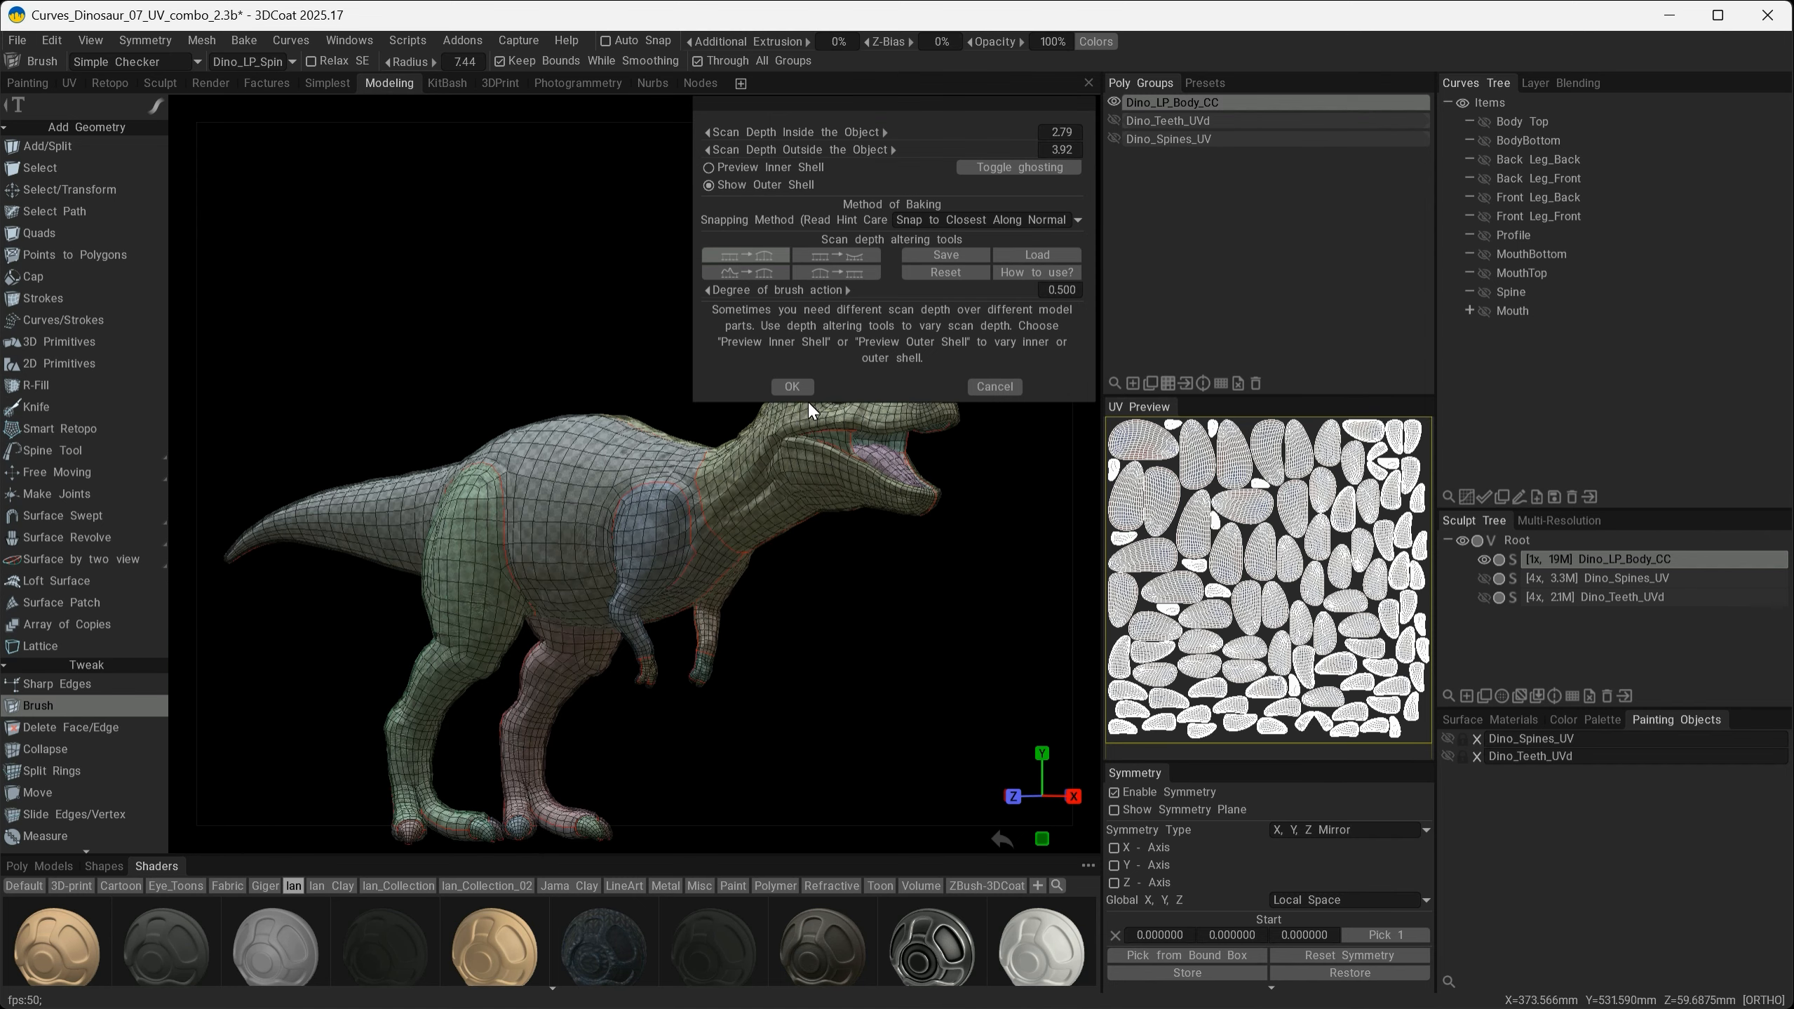
# Step: Accept the scan settings and run the per-pixel bake of Dino_4K with texture width and height of 4096
pyautogui.click(792, 387)
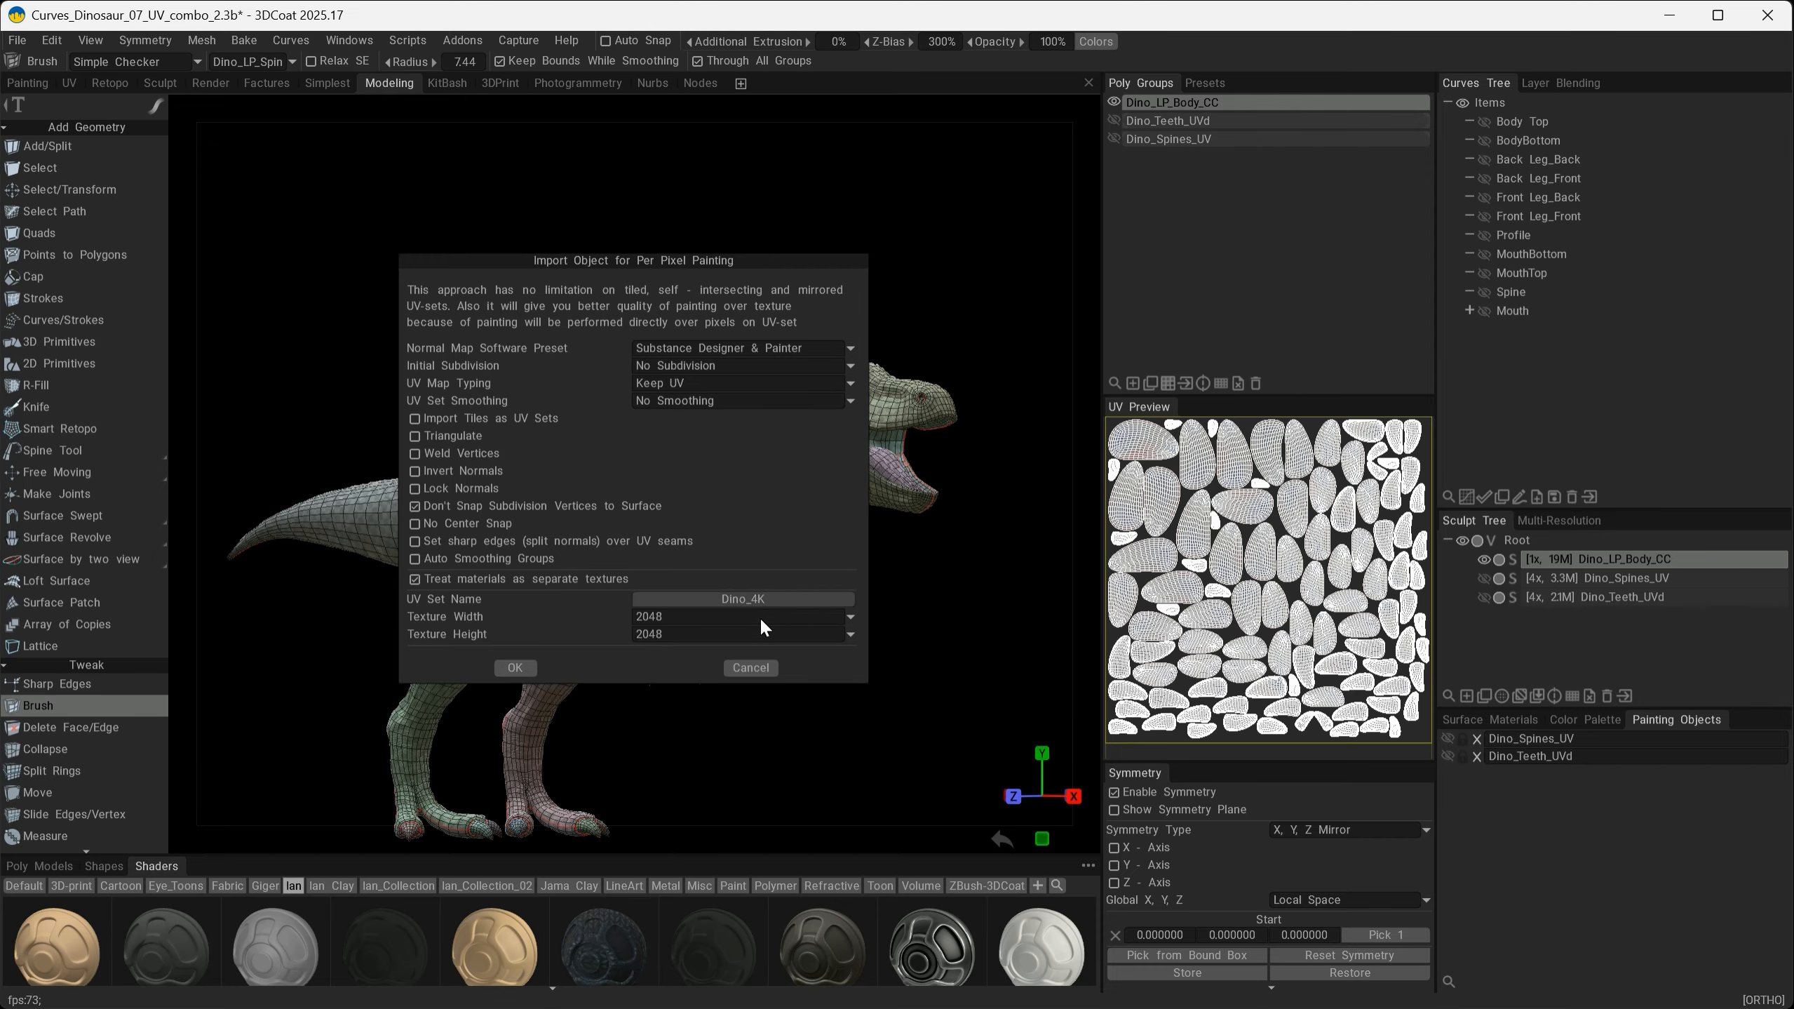
pyautogui.click(658, 616)
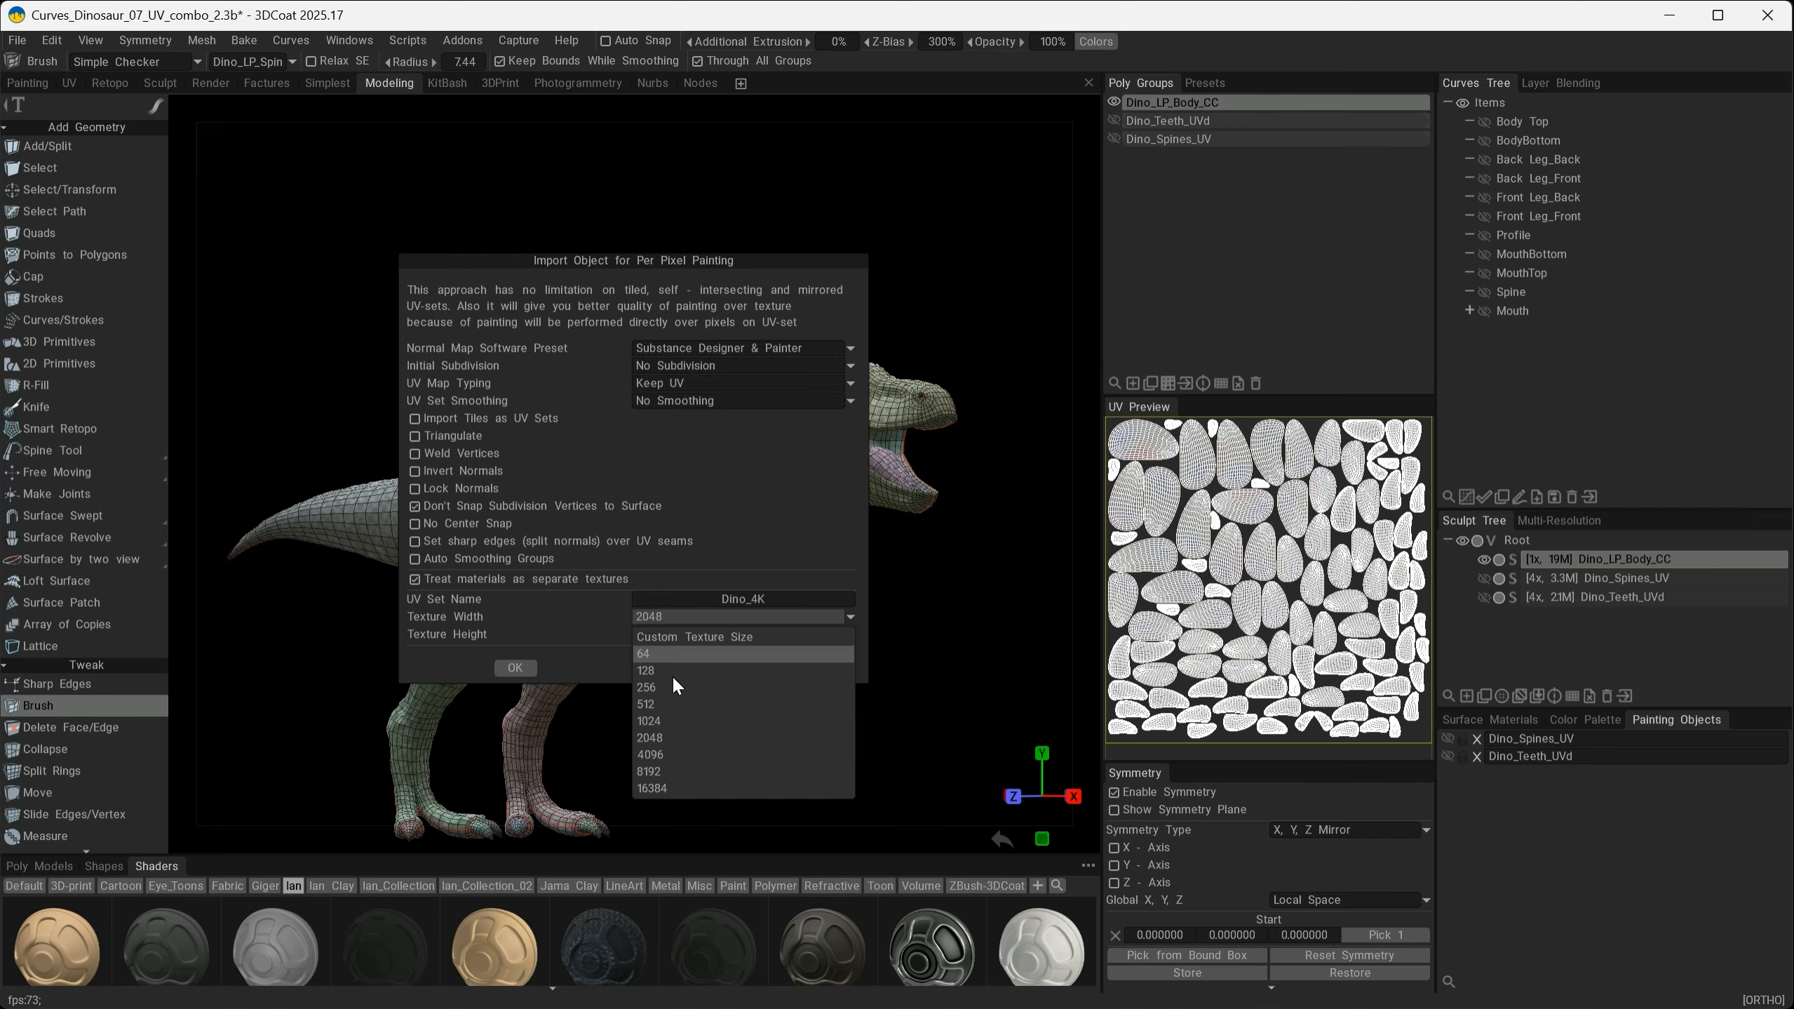
pyautogui.click(668, 754)
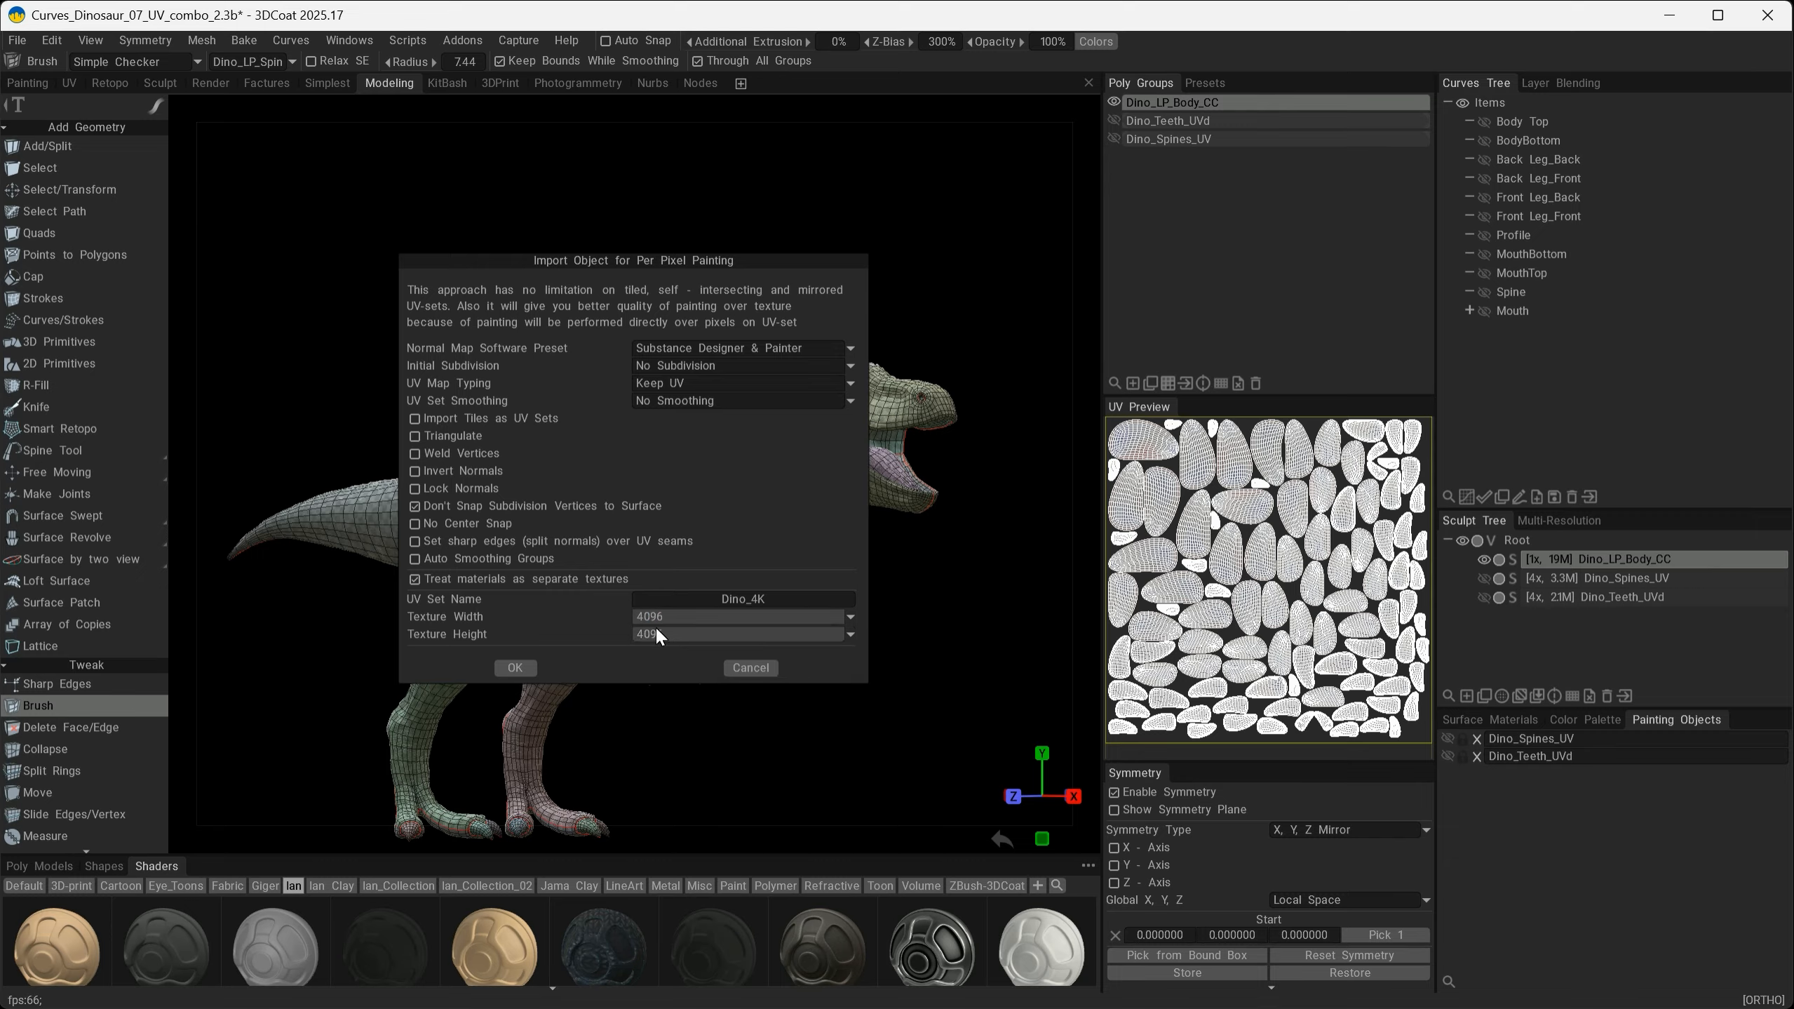
pyautogui.click(524, 666)
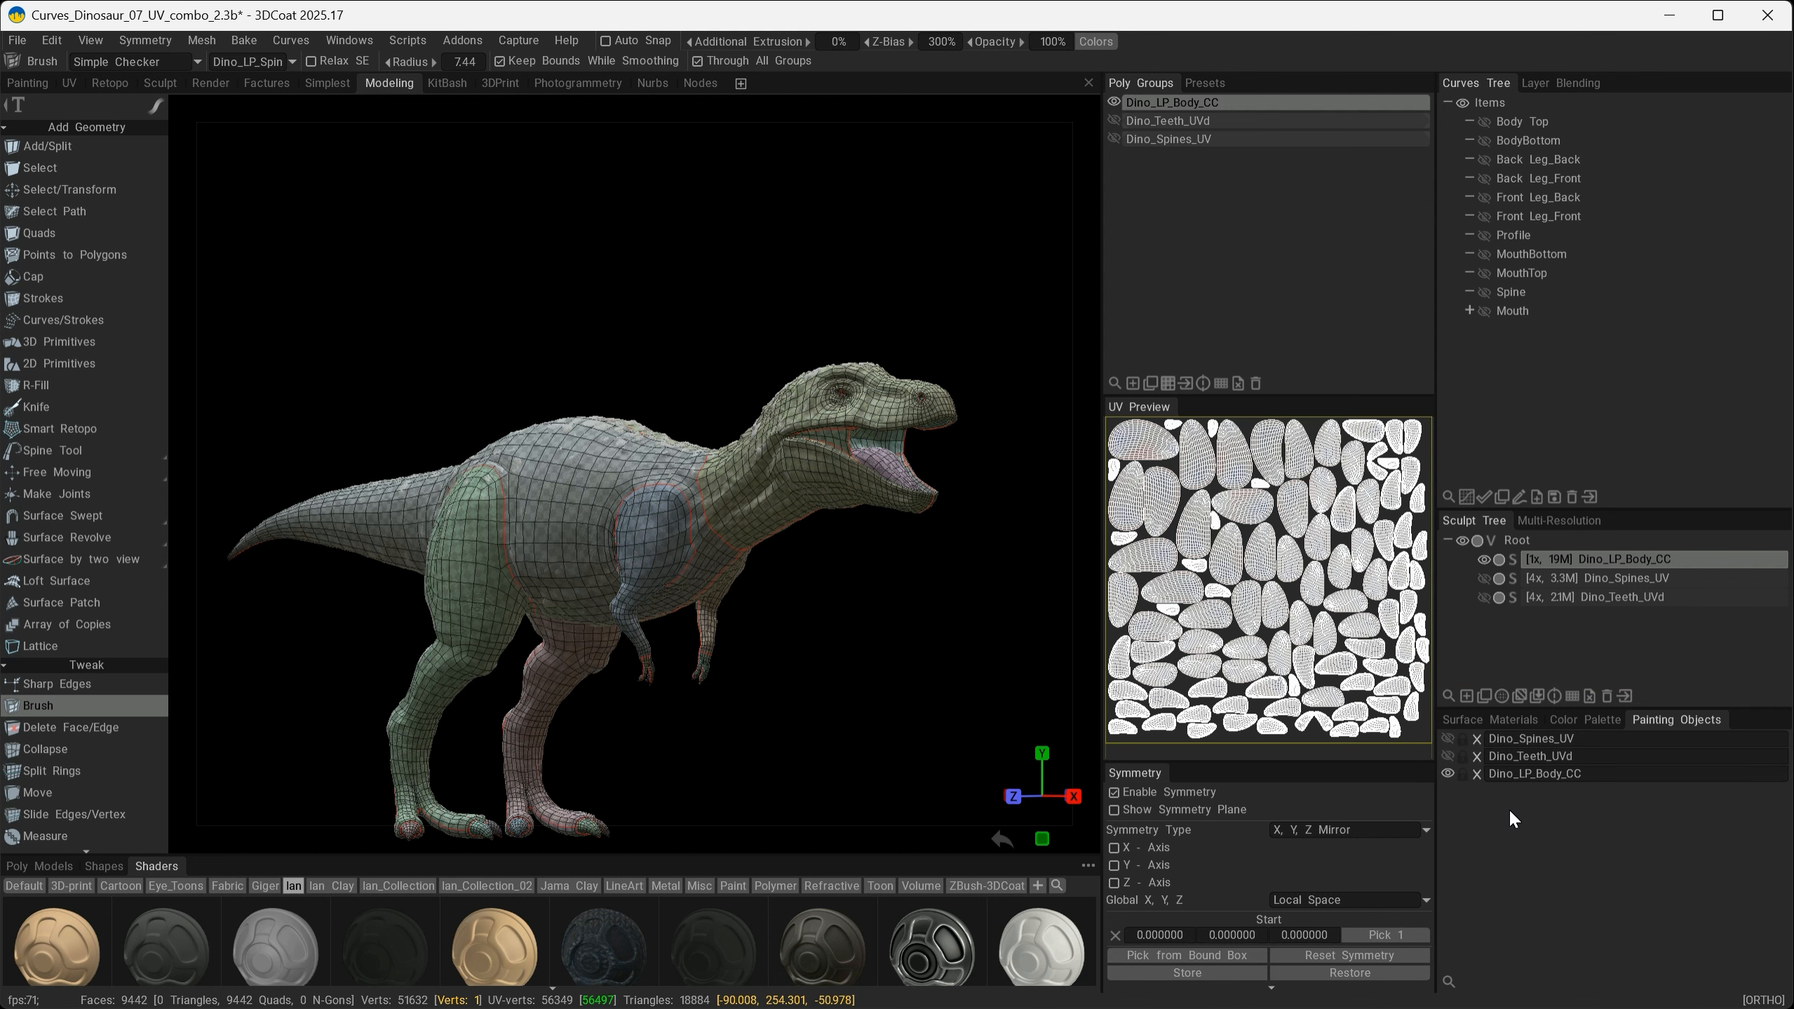
# Step: Switch to the Painting room, hide the sculpt root and inspect the baked low-poly body
pyautogui.click(28, 84)
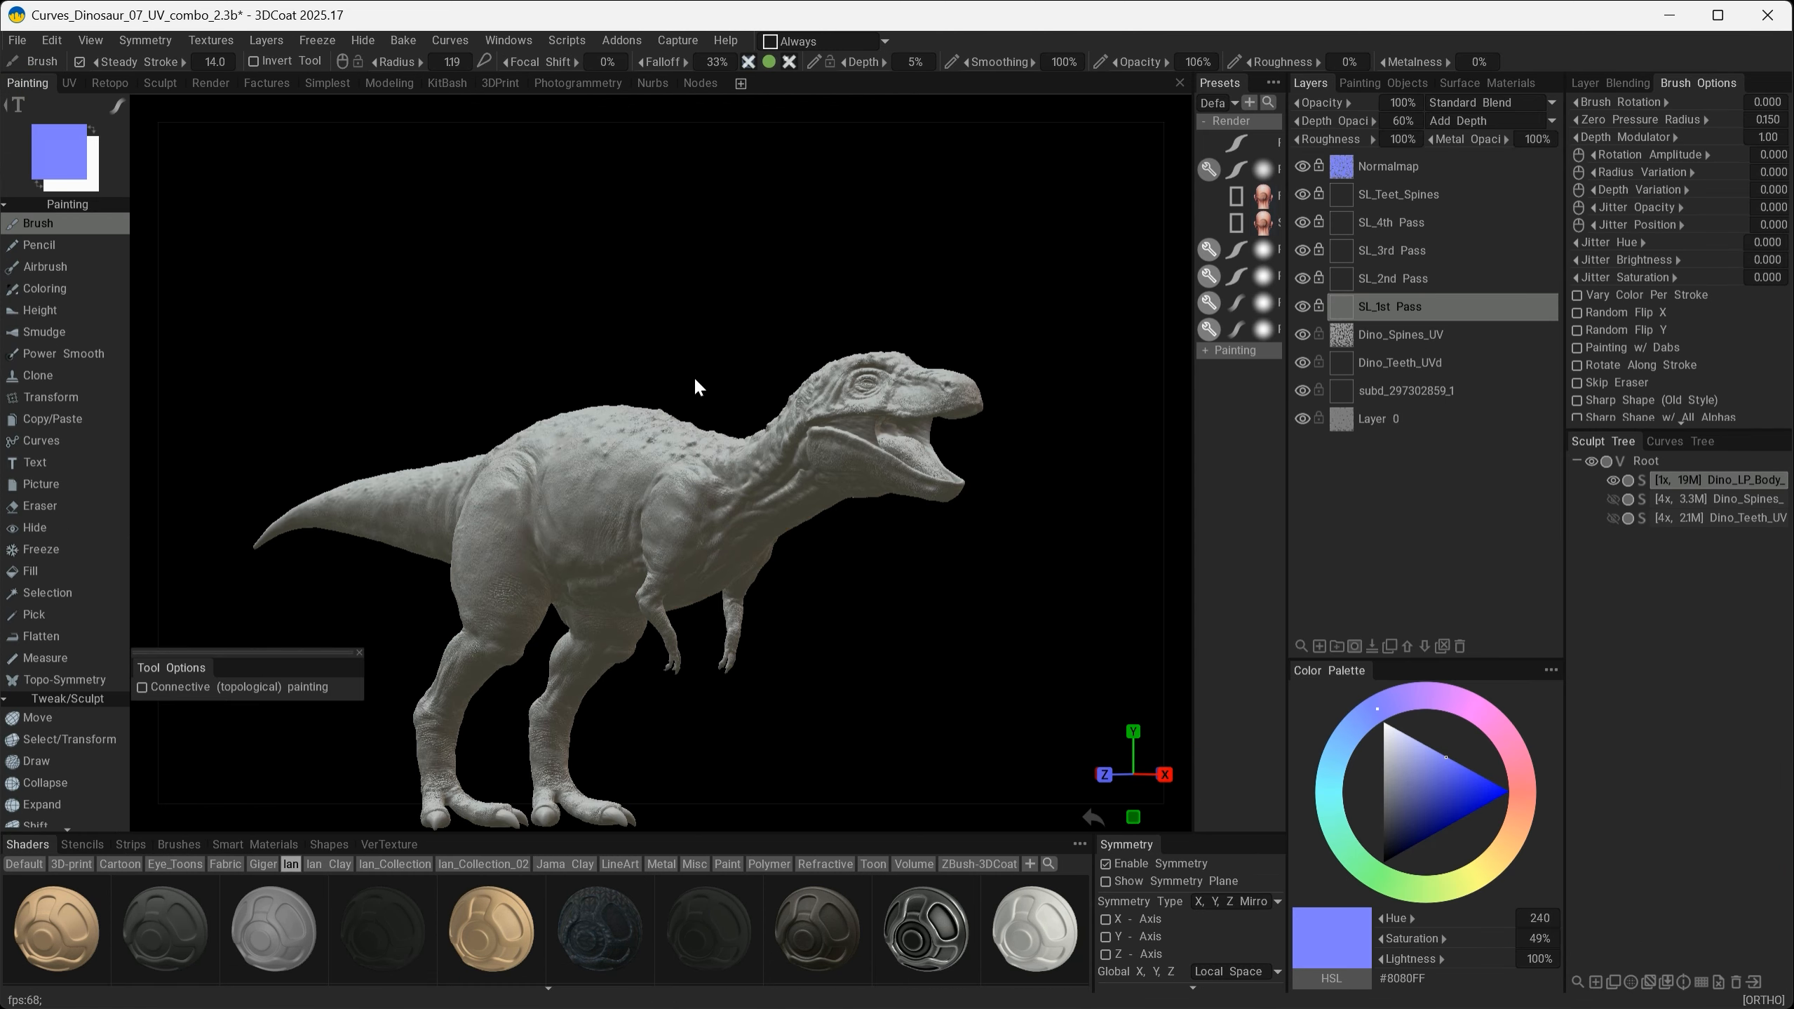
pyautogui.click(1592, 460)
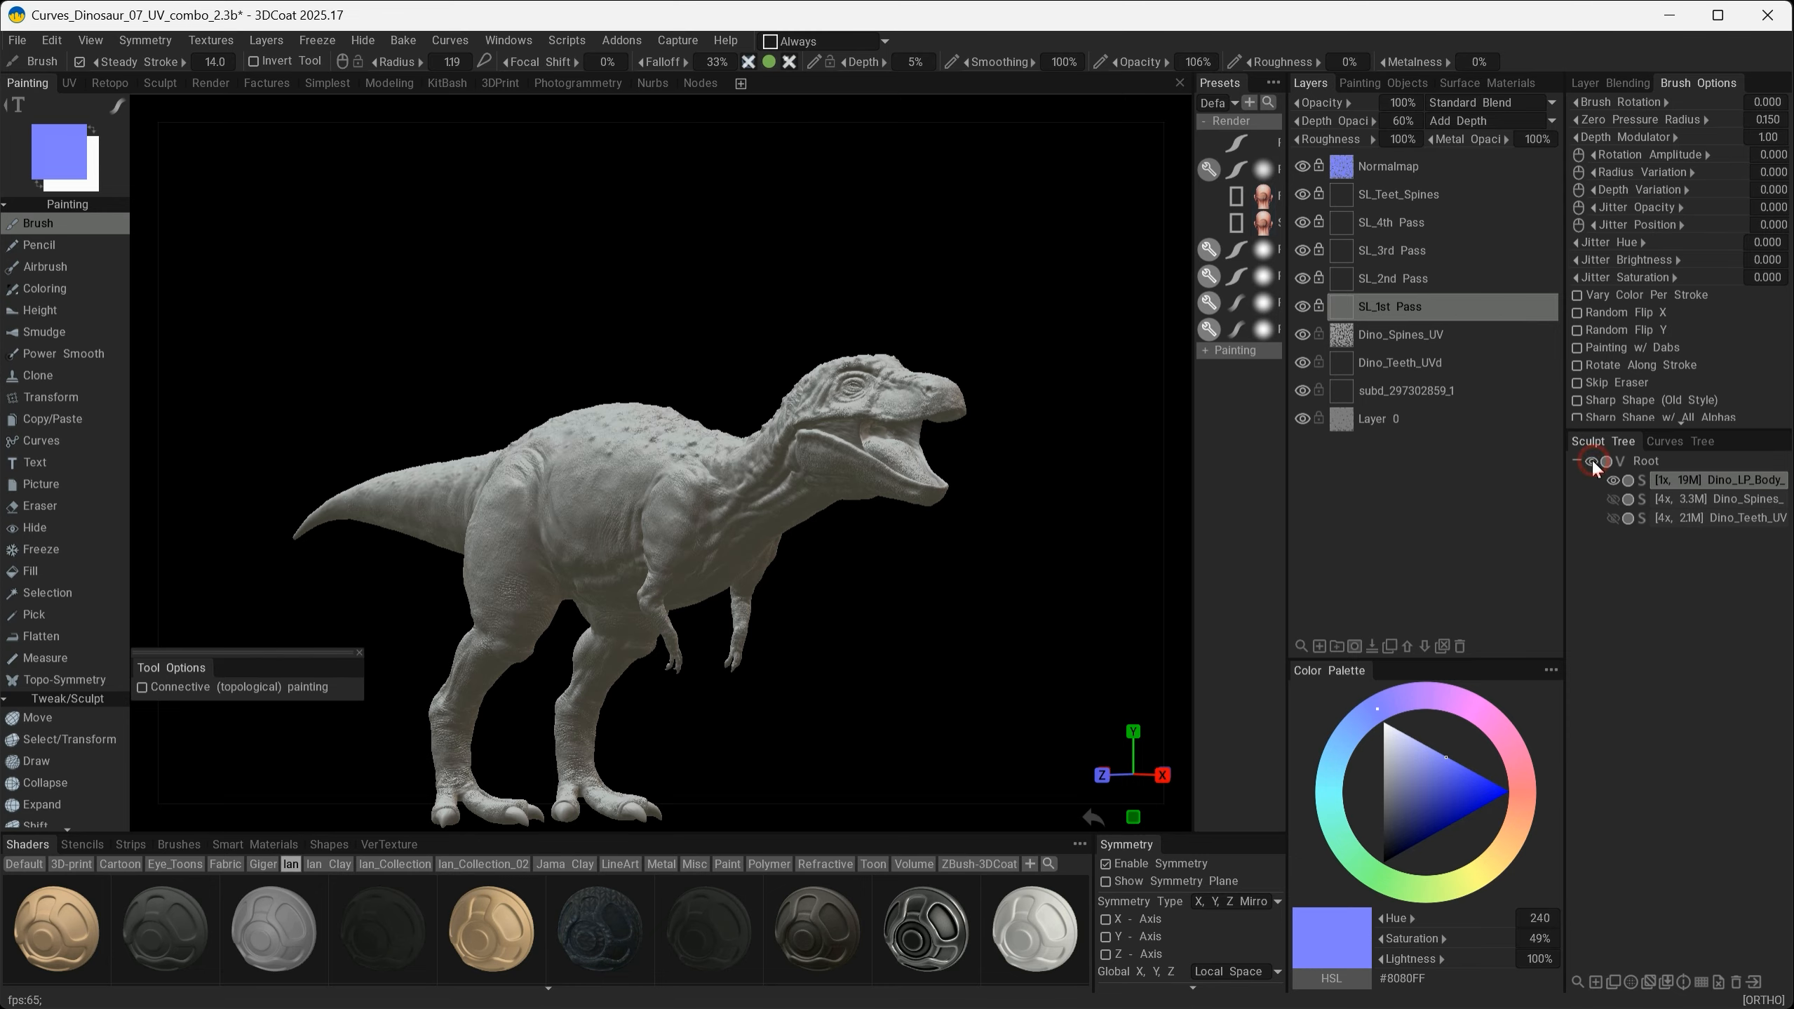
pyautogui.keyDown('alt'); pyautogui.moveTo(672, 477); pyautogui.dragTo(742, 516, button='right'); pyautogui.keyUp('alt')
pyautogui.keyDown('alt'); pyautogui.moveTo(752, 466); pyautogui.dragTo(766, 318, button='middle'); pyautogui.keyUp('alt')
pyautogui.moveTo(785, 498)
pyautogui.keyDown('alt'); pyautogui.mouseDown()
pyautogui.moveTo(839, 486)
pyautogui.moveTo(926, 510)
pyautogui.moveTo(786, 548)
pyautogui.moveTo(803, 517)
pyautogui.moveTo(795, 427)
pyautogui.moveTo(807, 512)
pyautogui.mouseUp(); pyautogui.keyUp('alt')
pyautogui.keyDown('alt'); pyautogui.moveTo(807, 511); pyautogui.dragTo(959, 456, button='right'); pyautogui.keyUp('alt')
pyautogui.keyDown('alt'); pyautogui.moveTo(962, 452); pyautogui.dragTo(981, 453, button='middle'); pyautogui.keyUp('alt')
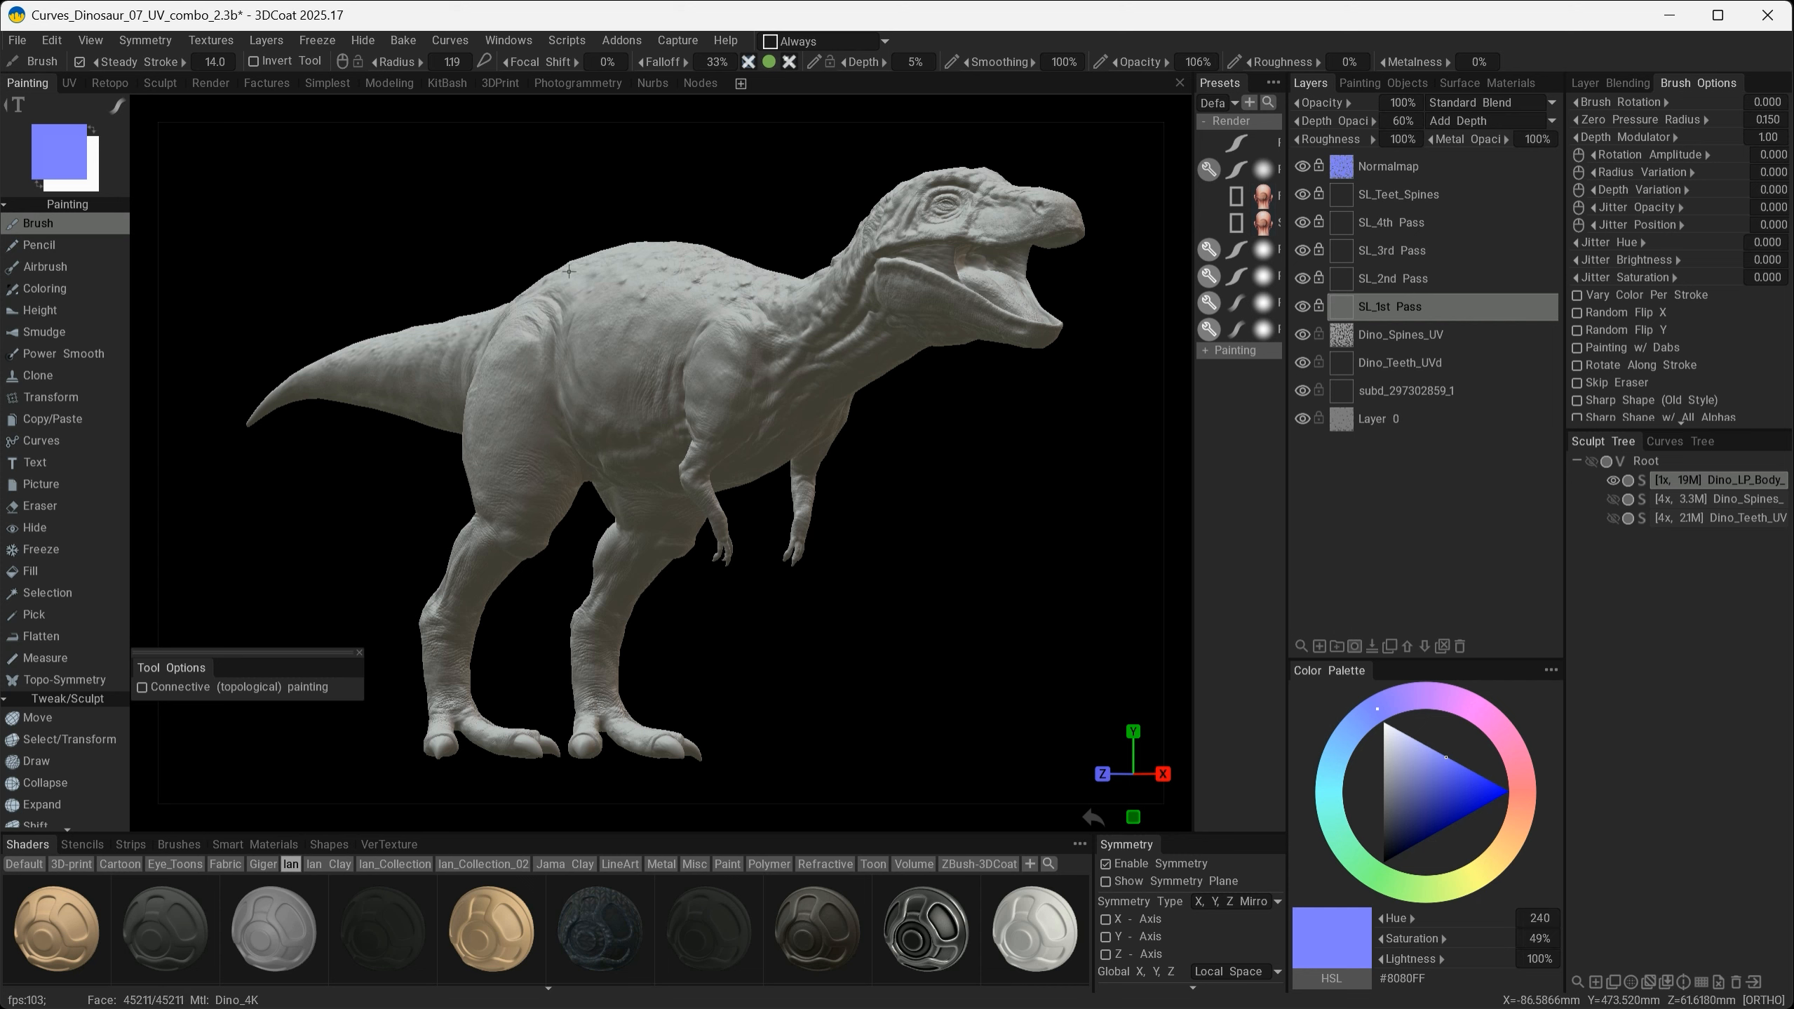
# Step: Open the Texture UV Editor over the viewport and display the Dino_4K texture with its islands in view
pyautogui.click(203, 38)
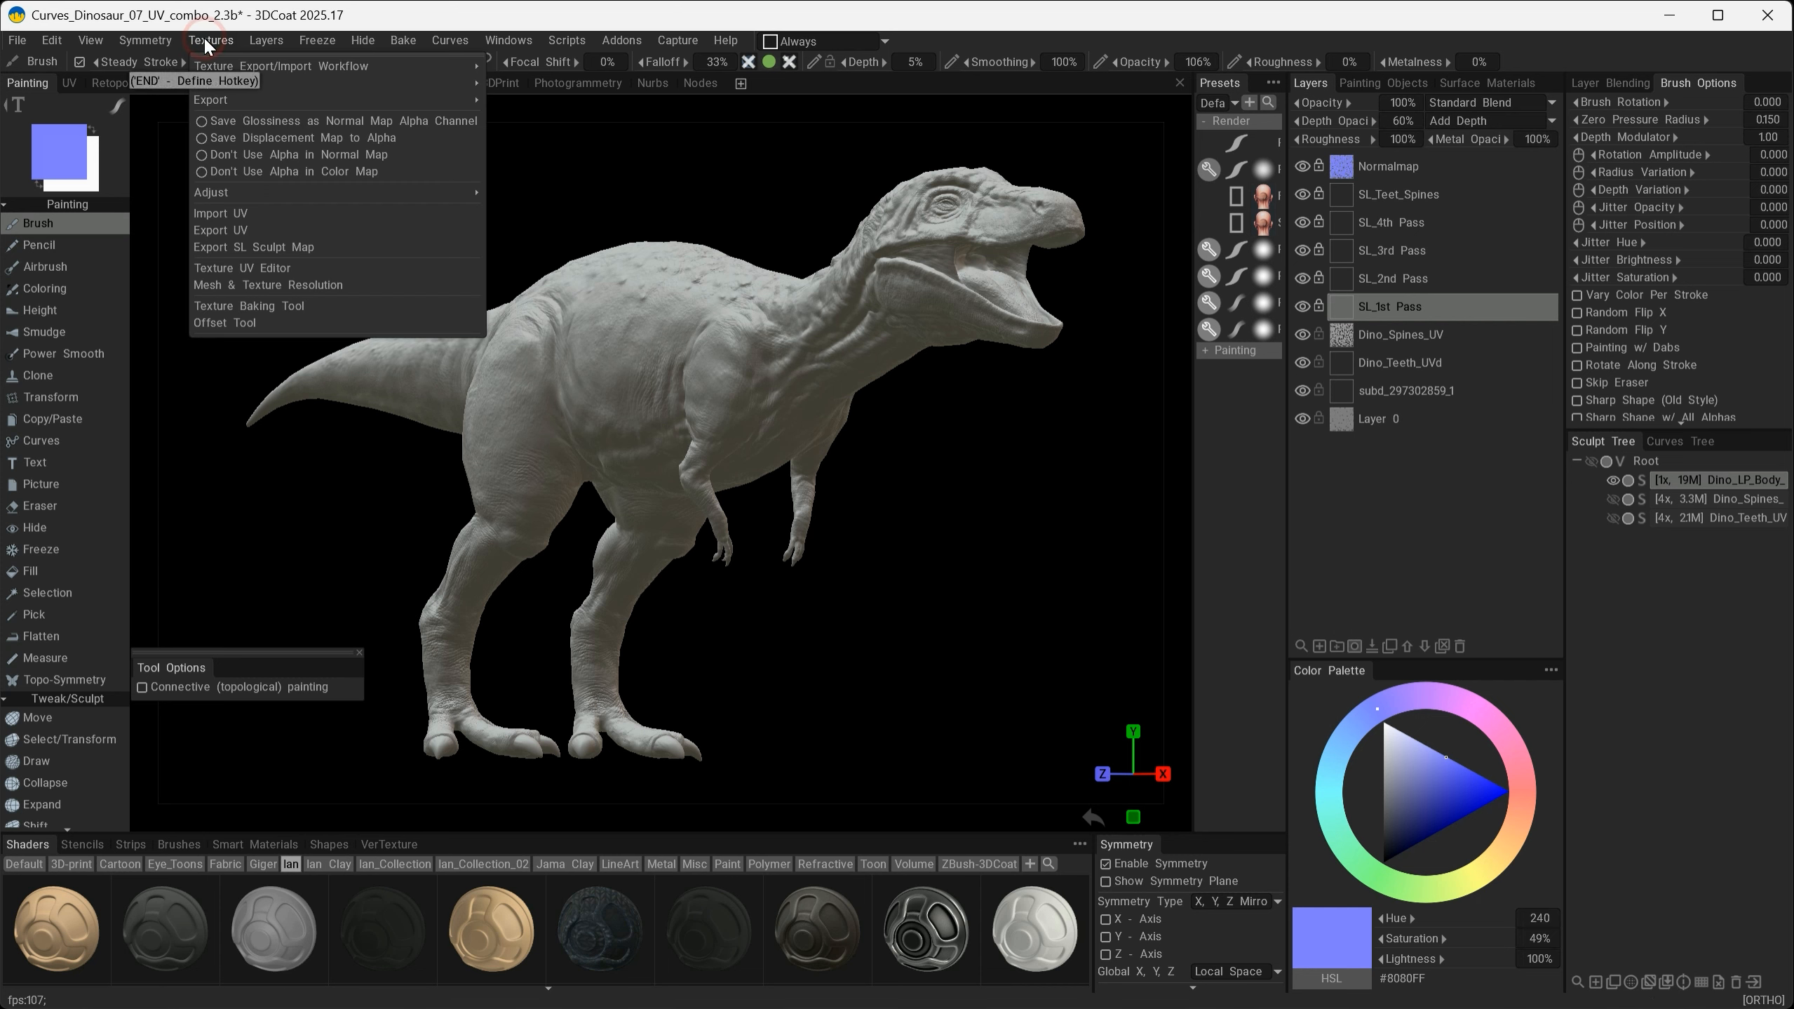
pyautogui.click(237, 270)
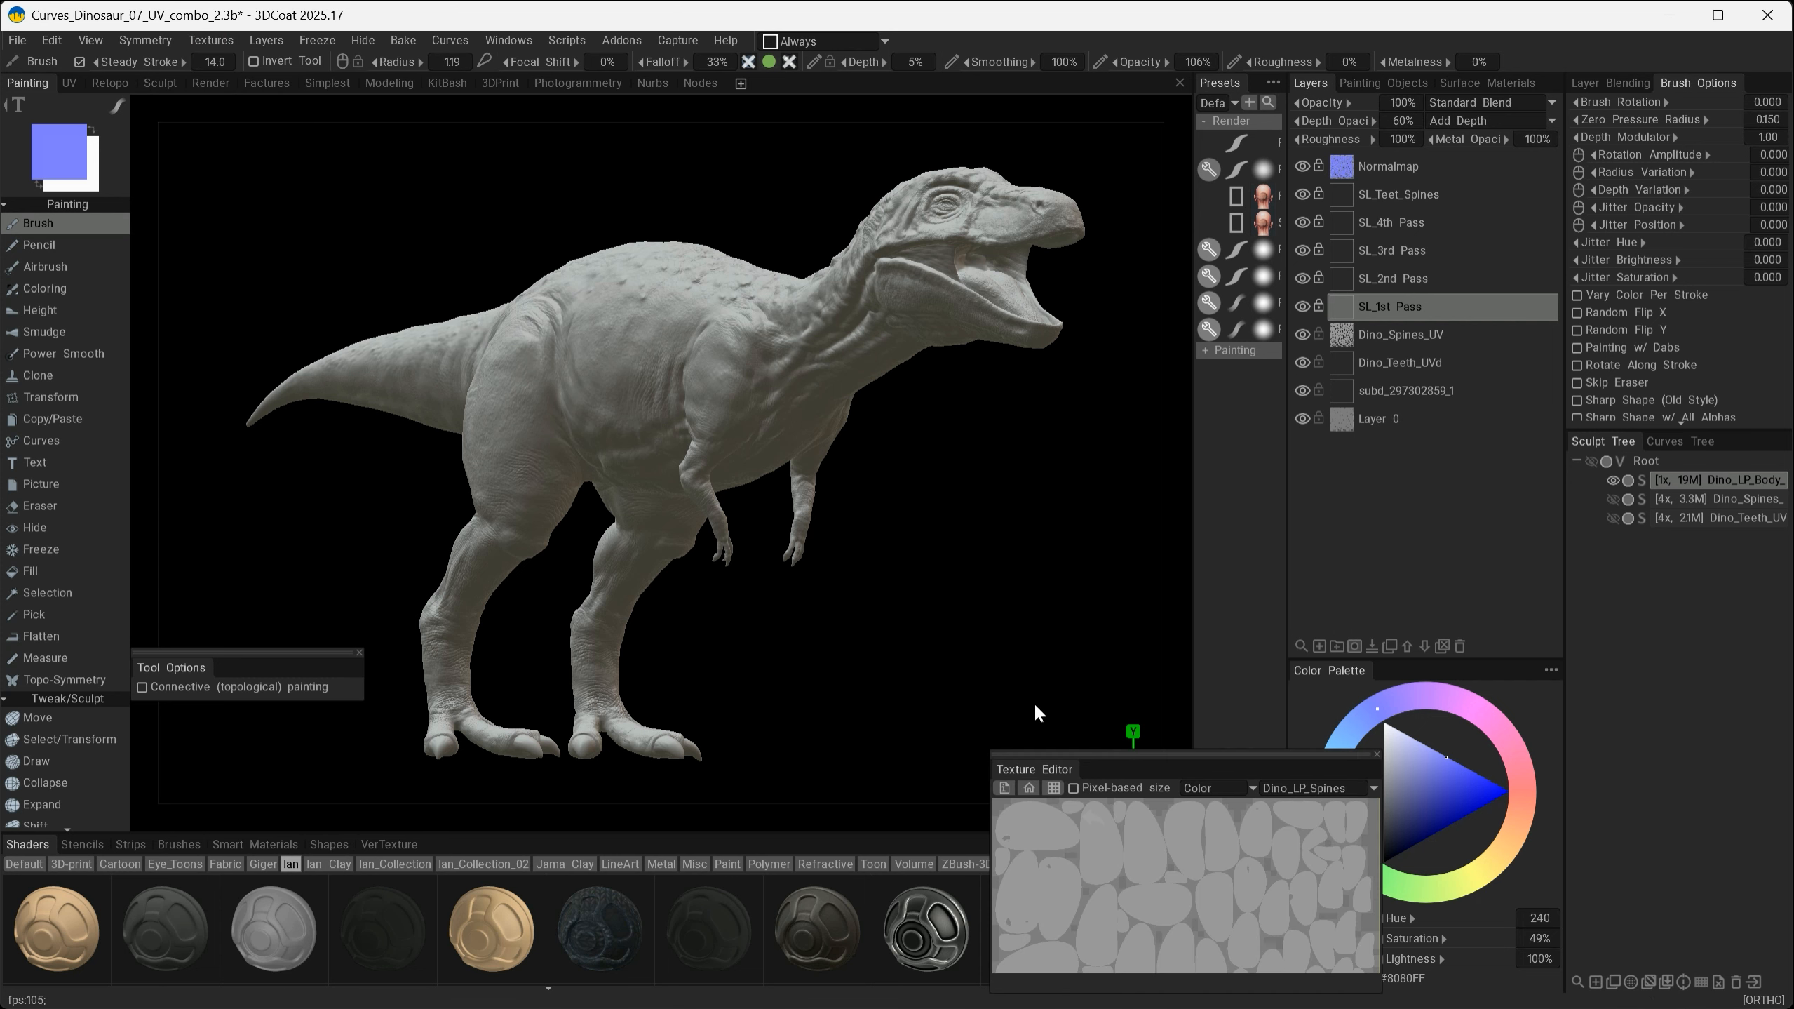
pyautogui.moveTo(1028, 755); pyautogui.dragTo(910, 465)
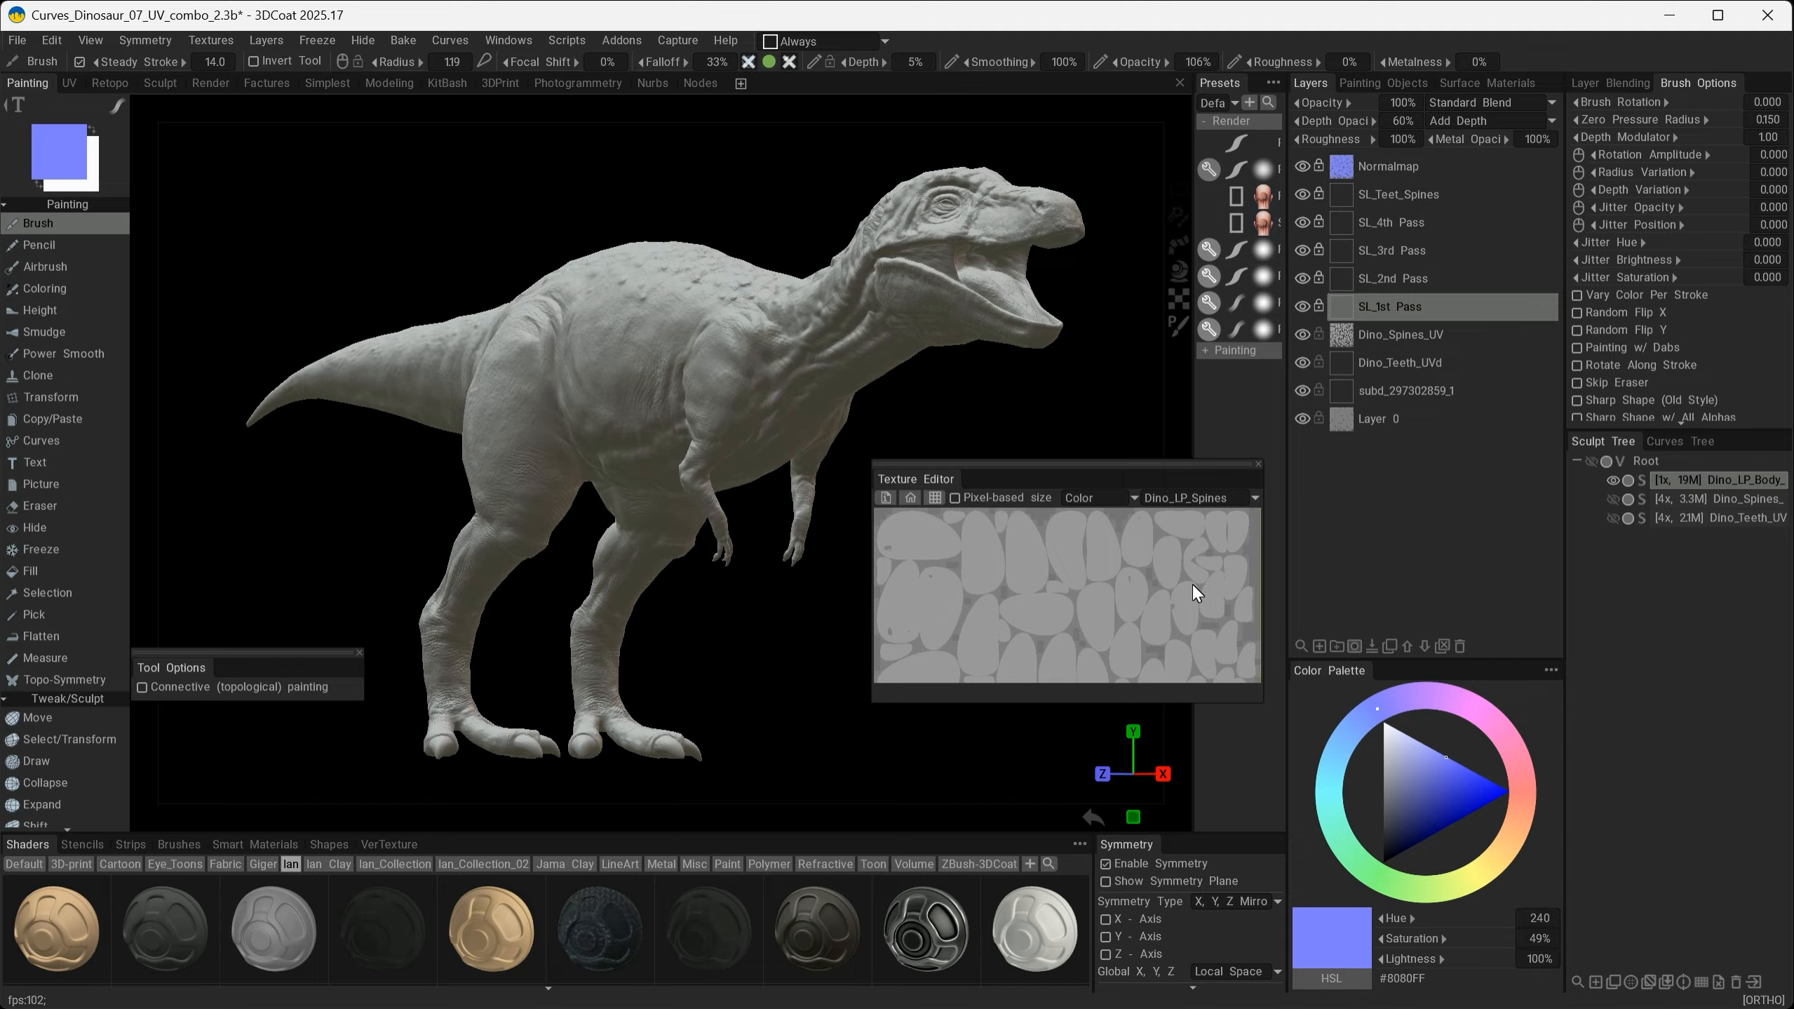
pyautogui.click(1201, 498)
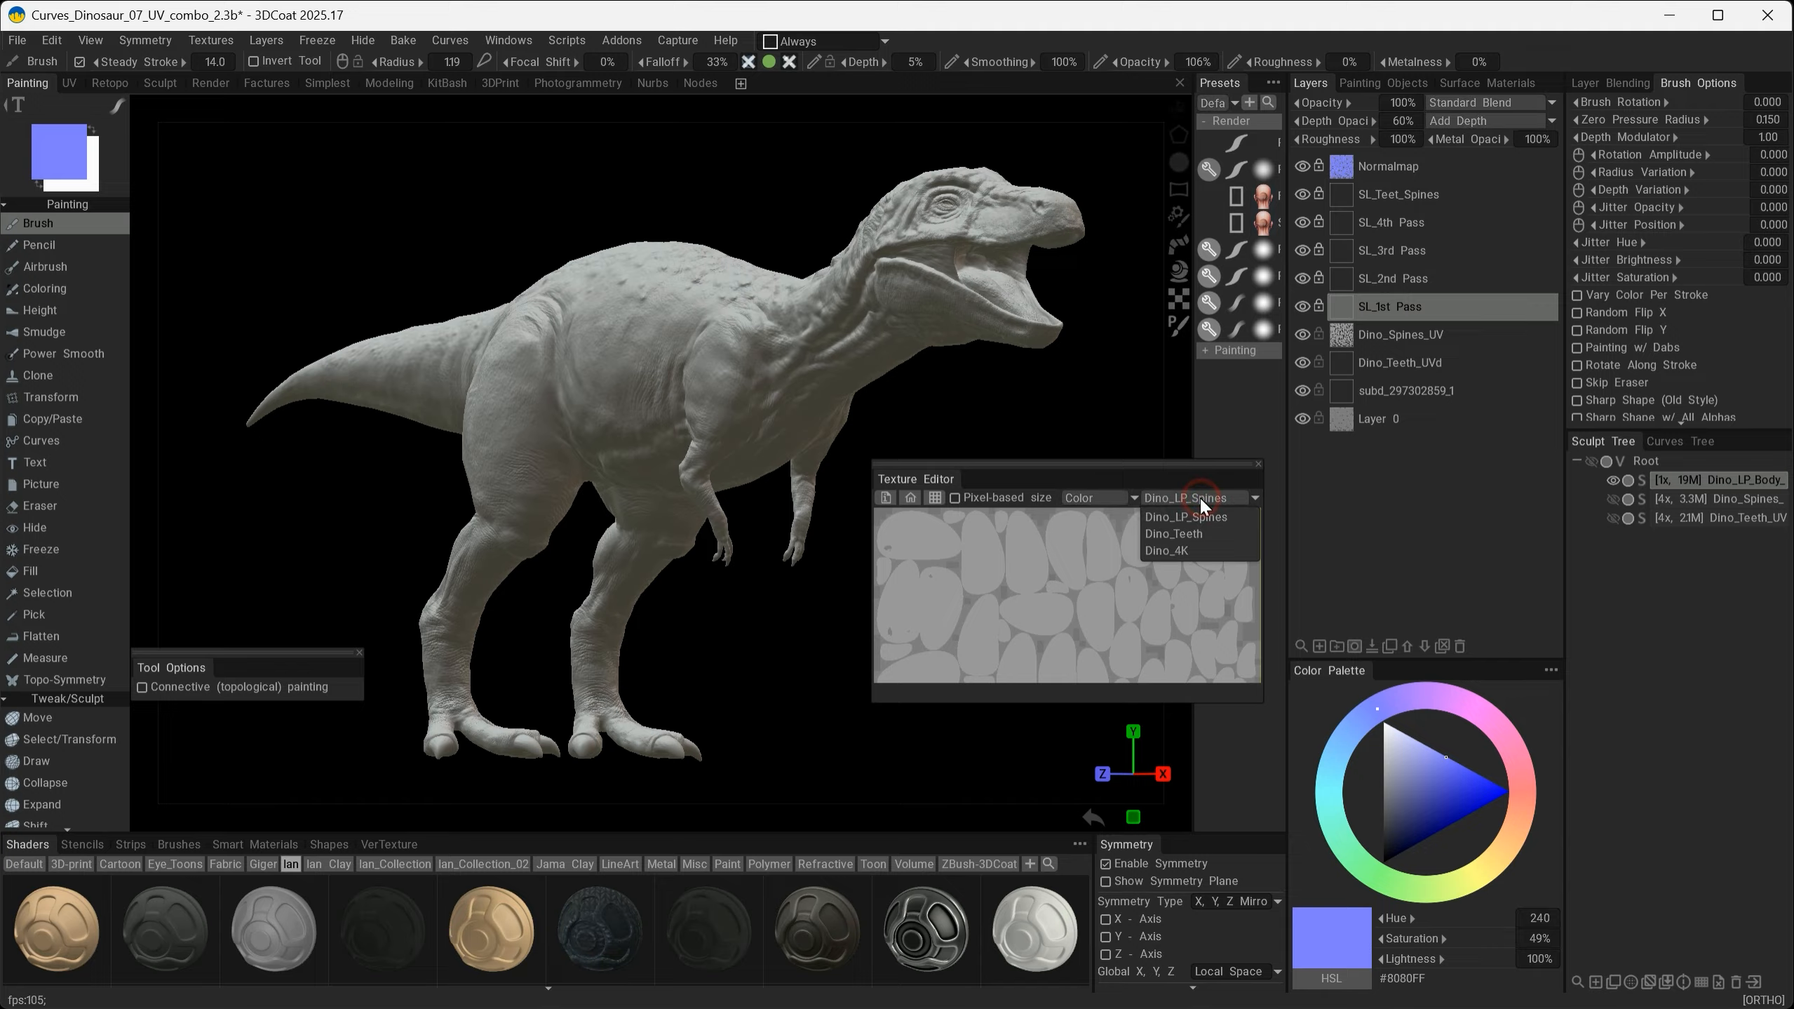
pyautogui.click(1175, 551)
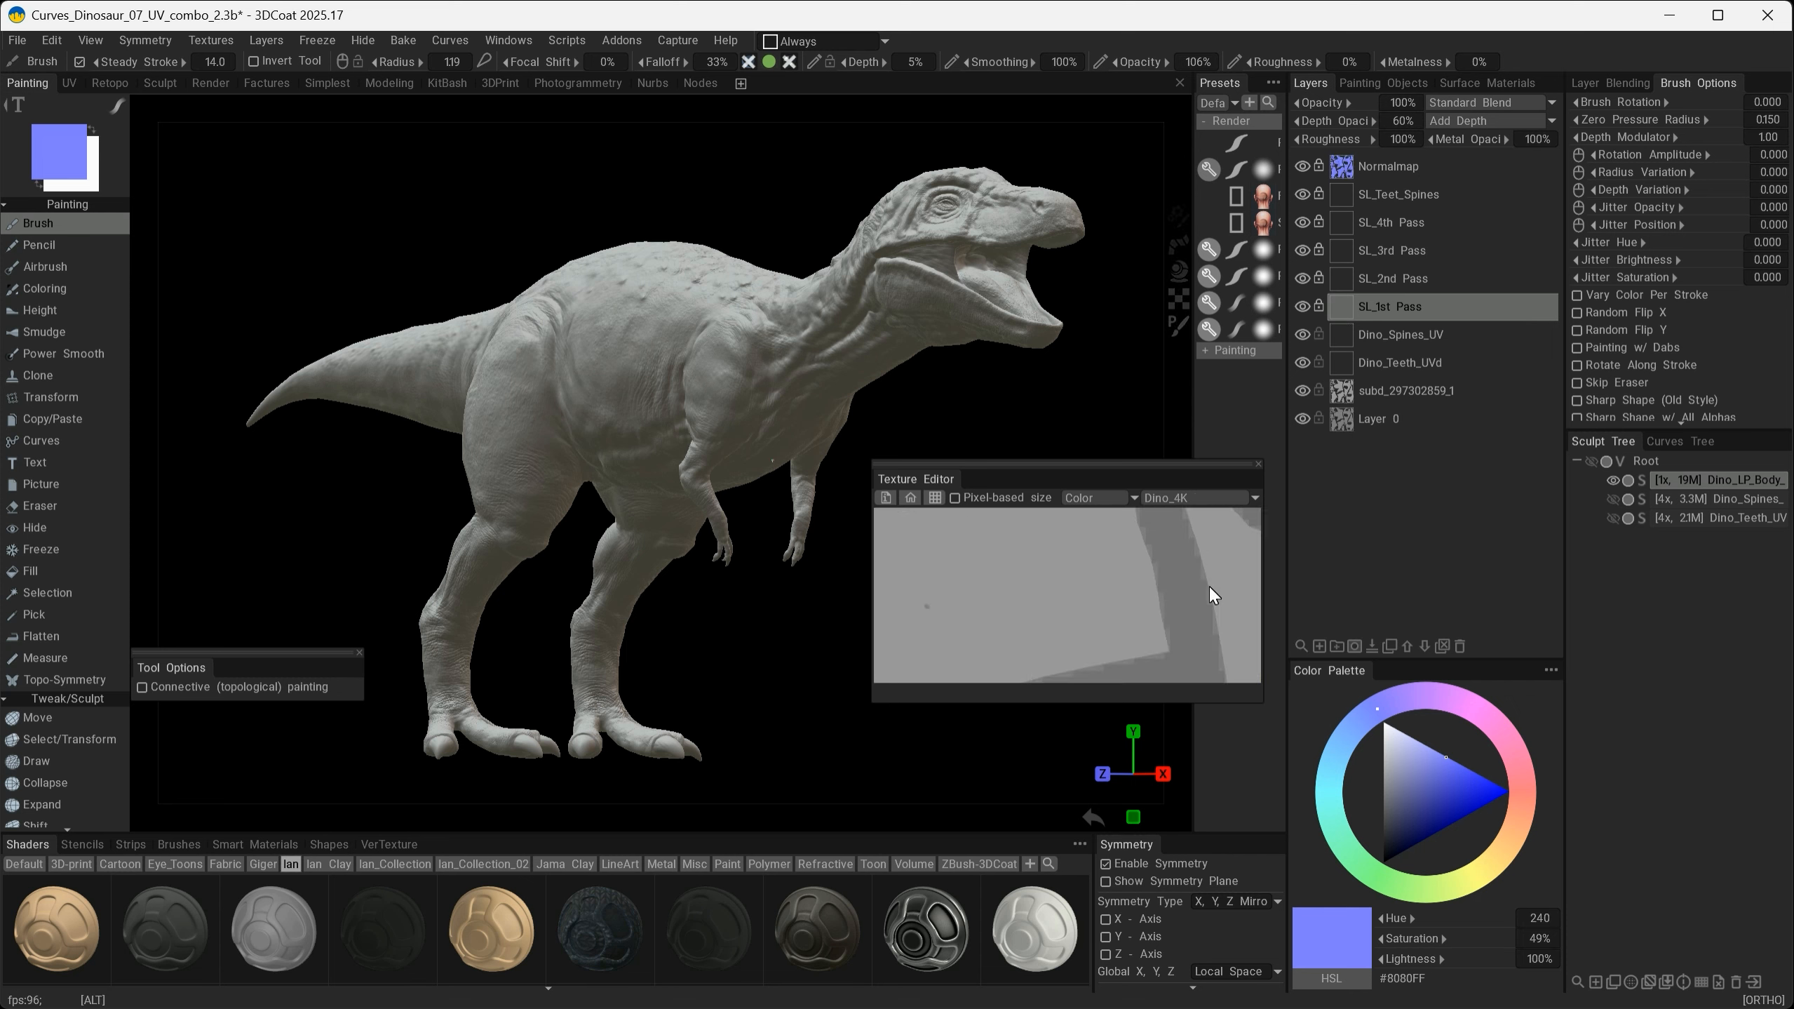
pyautogui.keyDown('alt'); pyautogui.moveTo(971, 567); pyautogui.dragTo(1018, 608, button='right'); pyautogui.keyUp('alt')
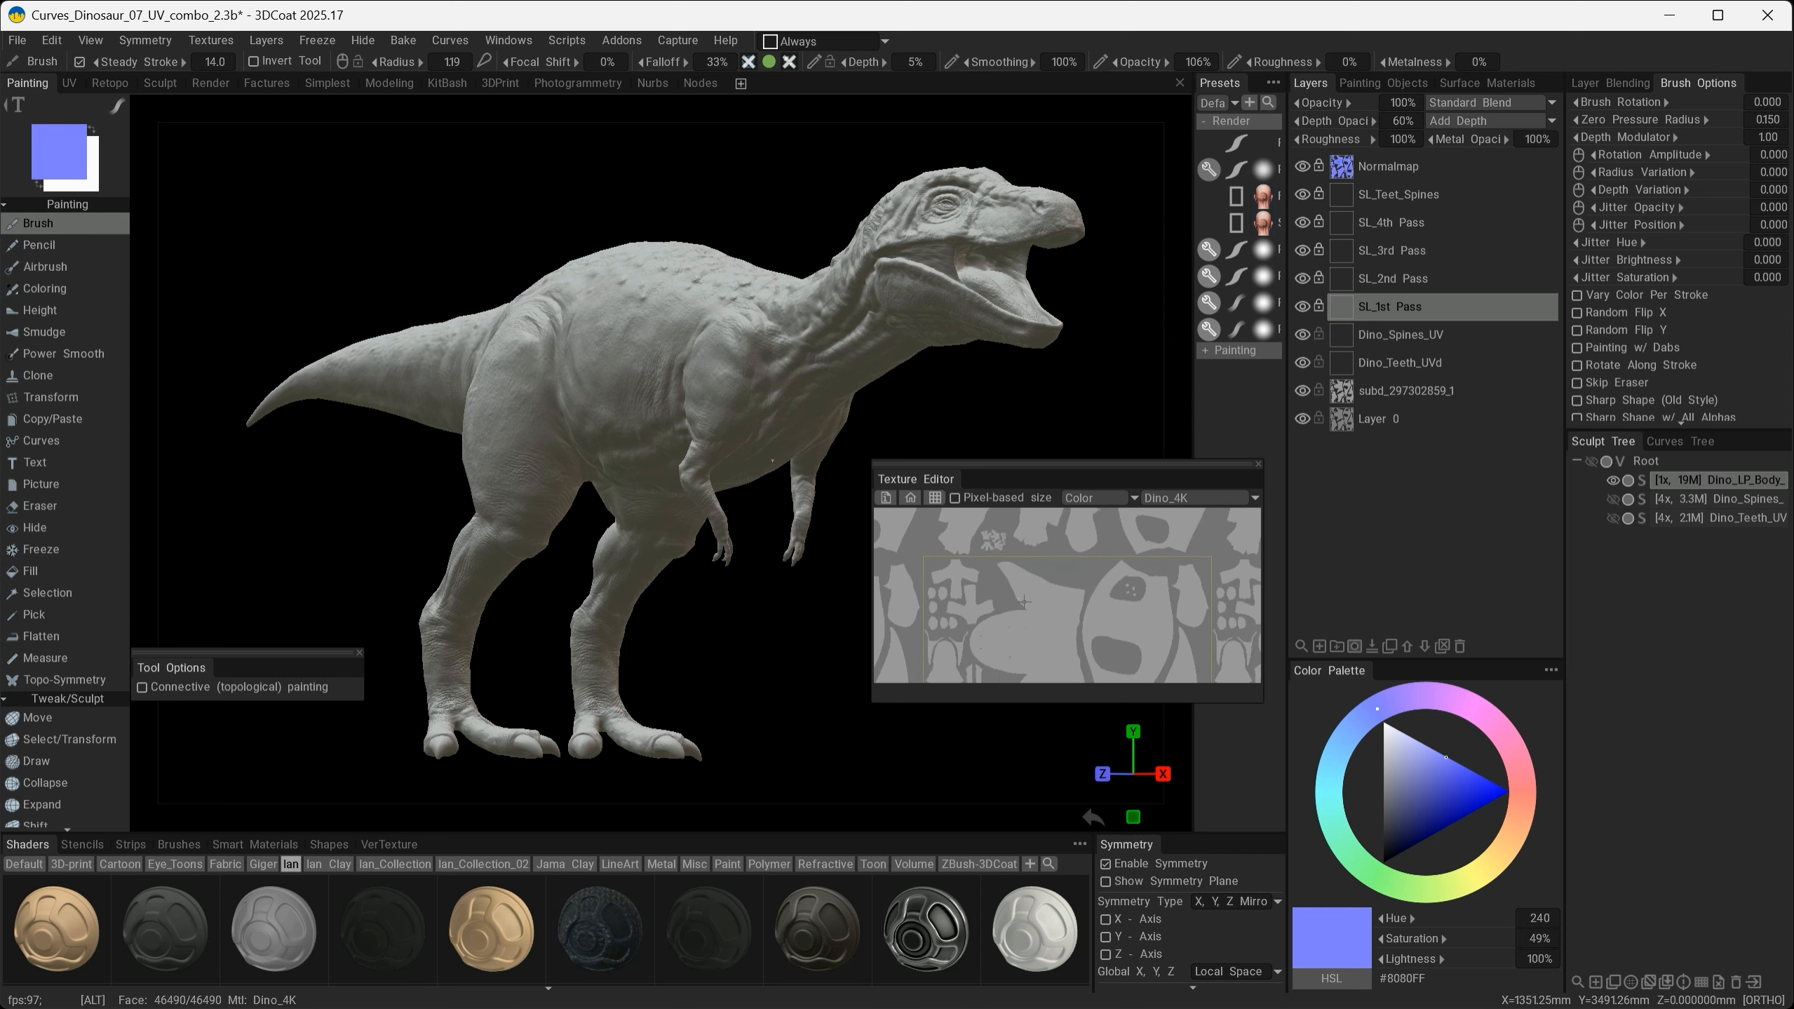
pyautogui.keyDown('alt'); pyautogui.moveTo(1031, 614); pyautogui.dragTo(1029, 575, button='middle'); pyautogui.keyUp('alt')
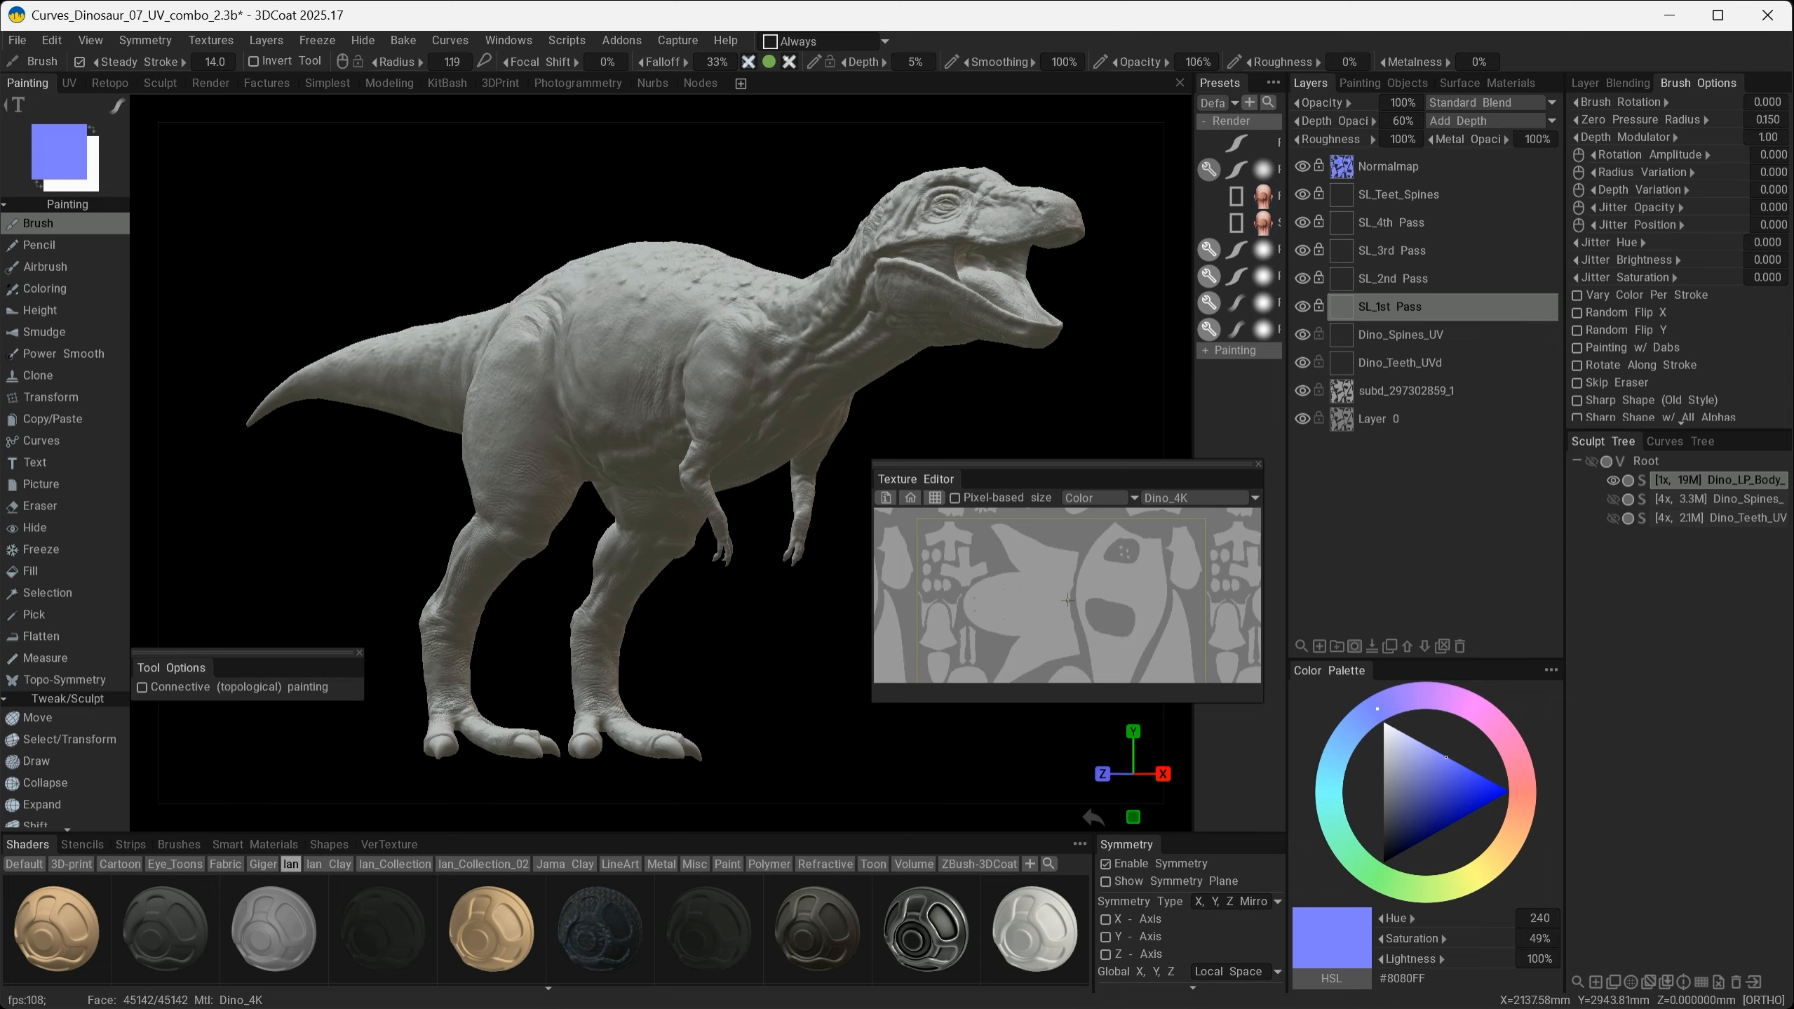
# Step: Display the Normals map of Dino_4K and examine its baked skin detail up close
pyautogui.click(1084, 497)
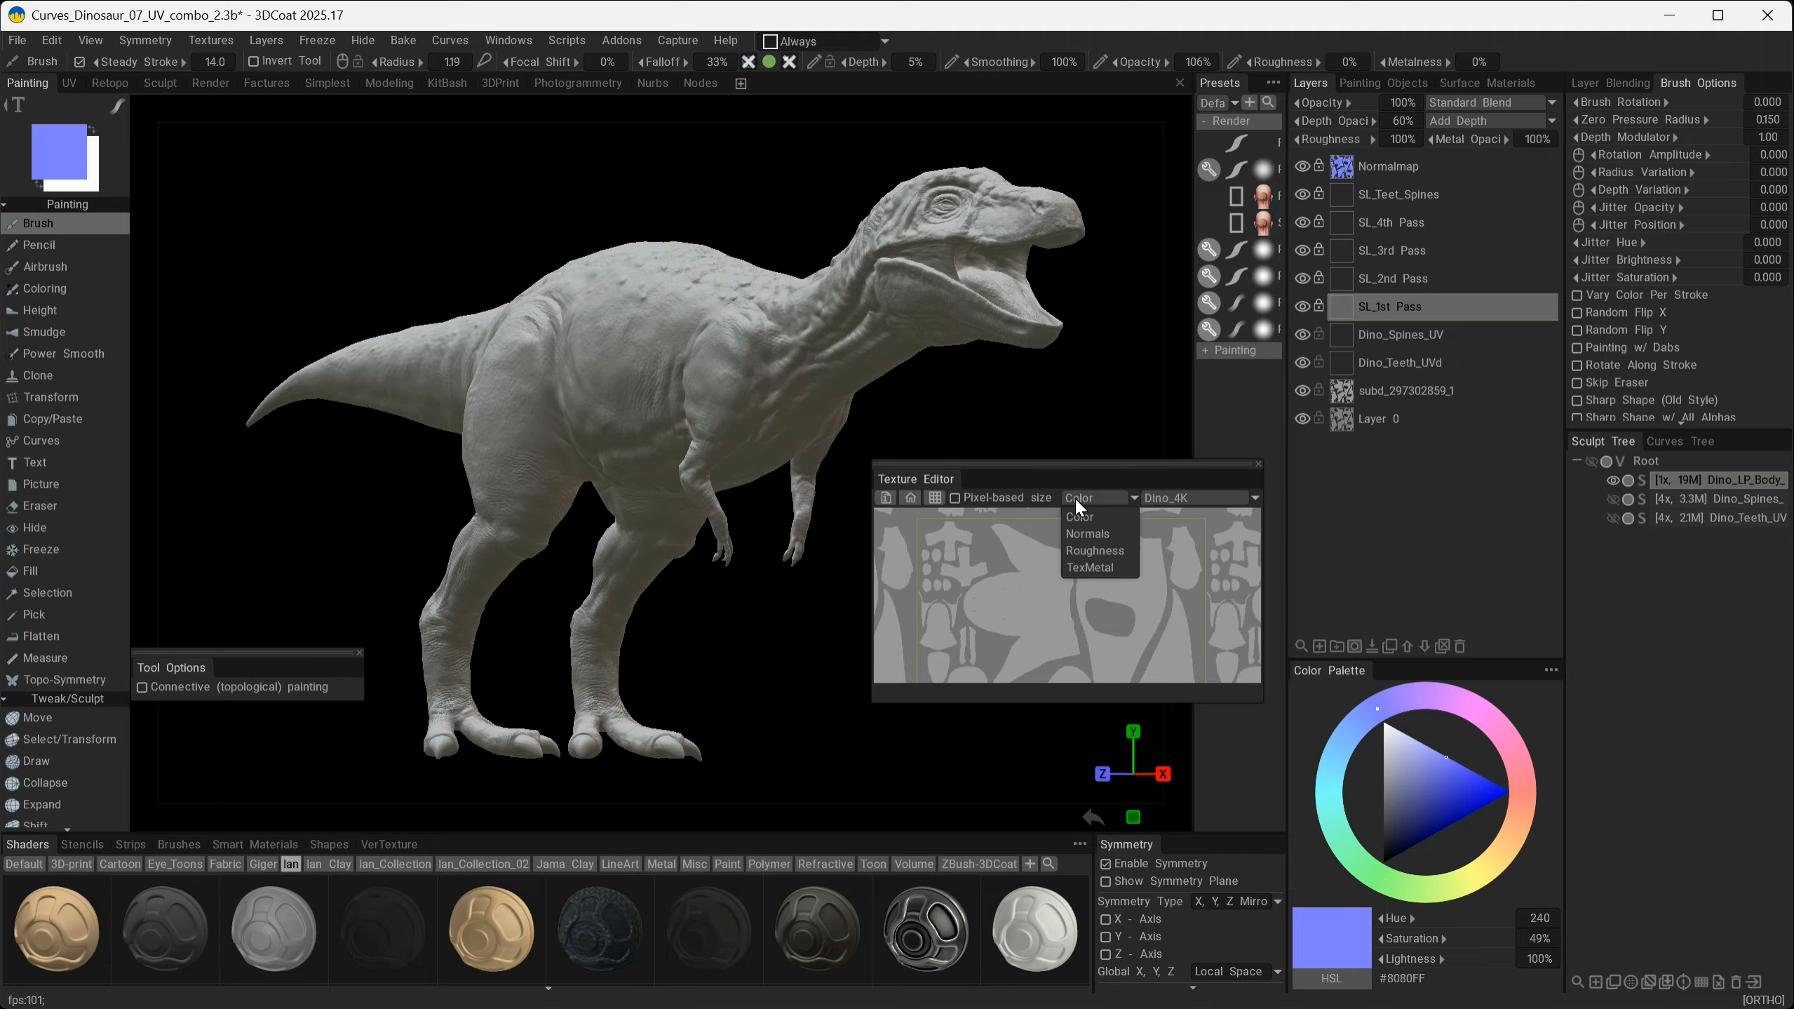
pyautogui.click(1091, 535)
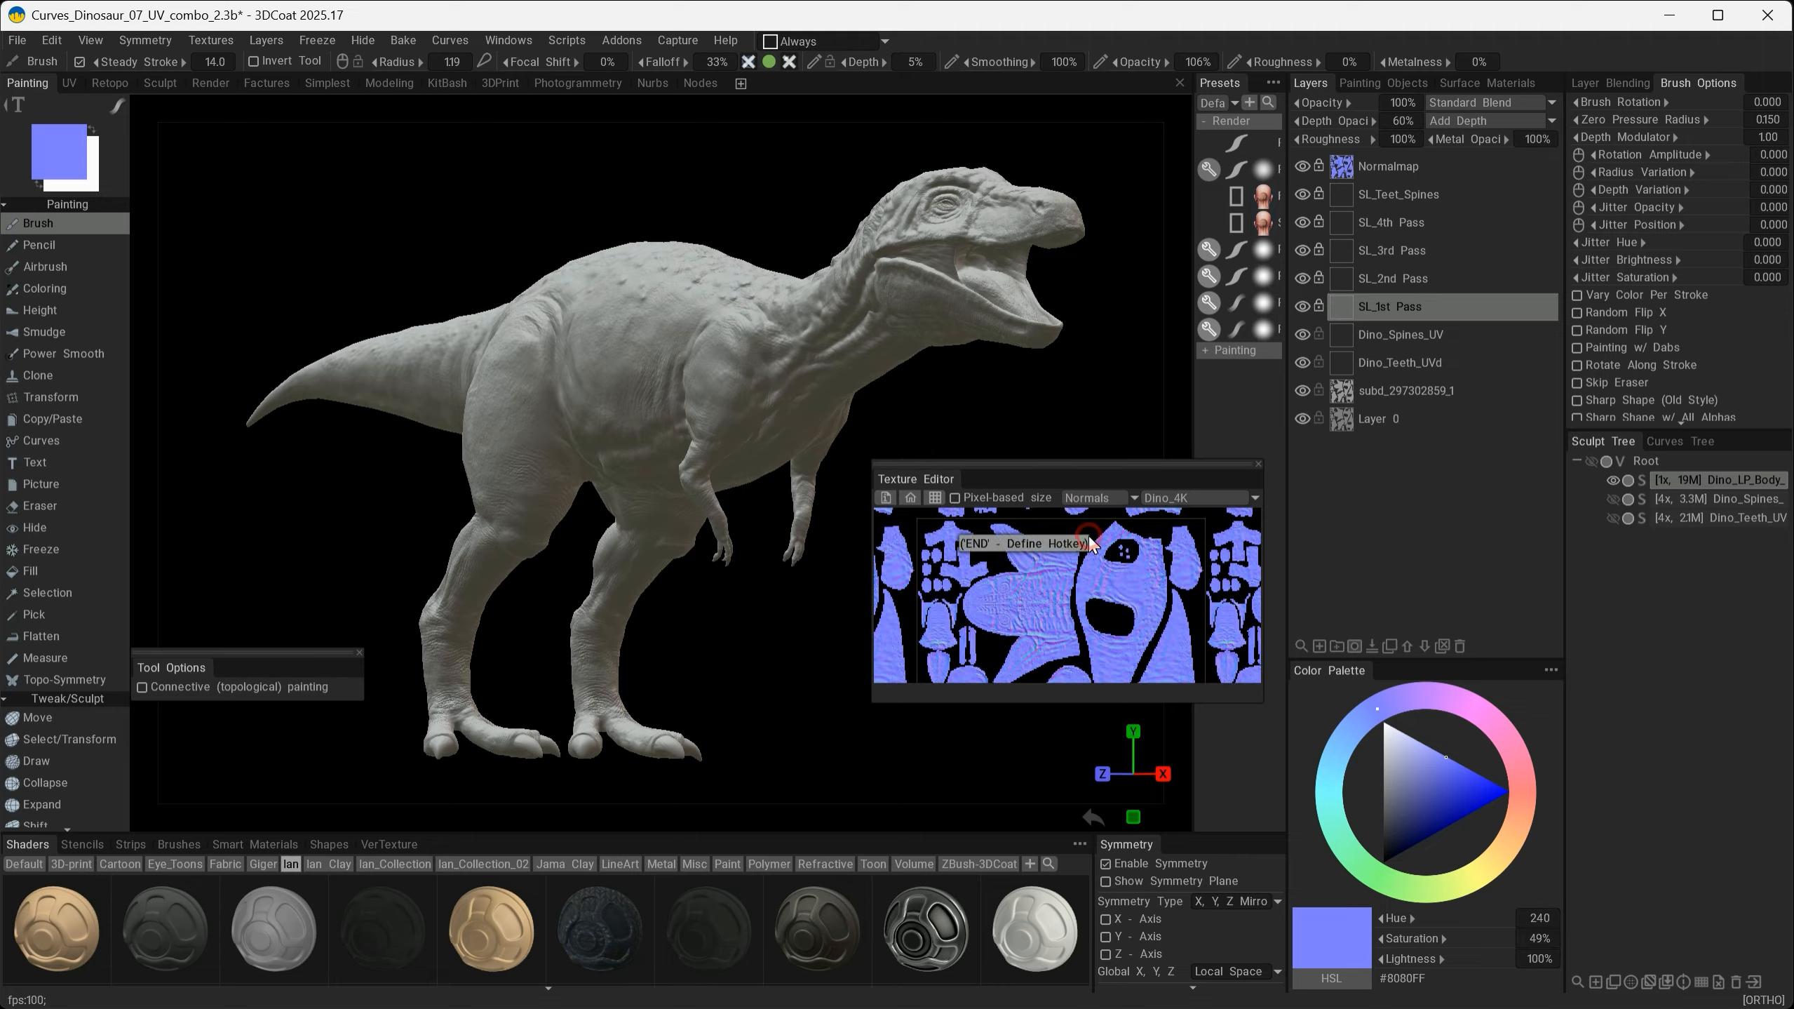
pyautogui.scroll(5, 1167, 614)
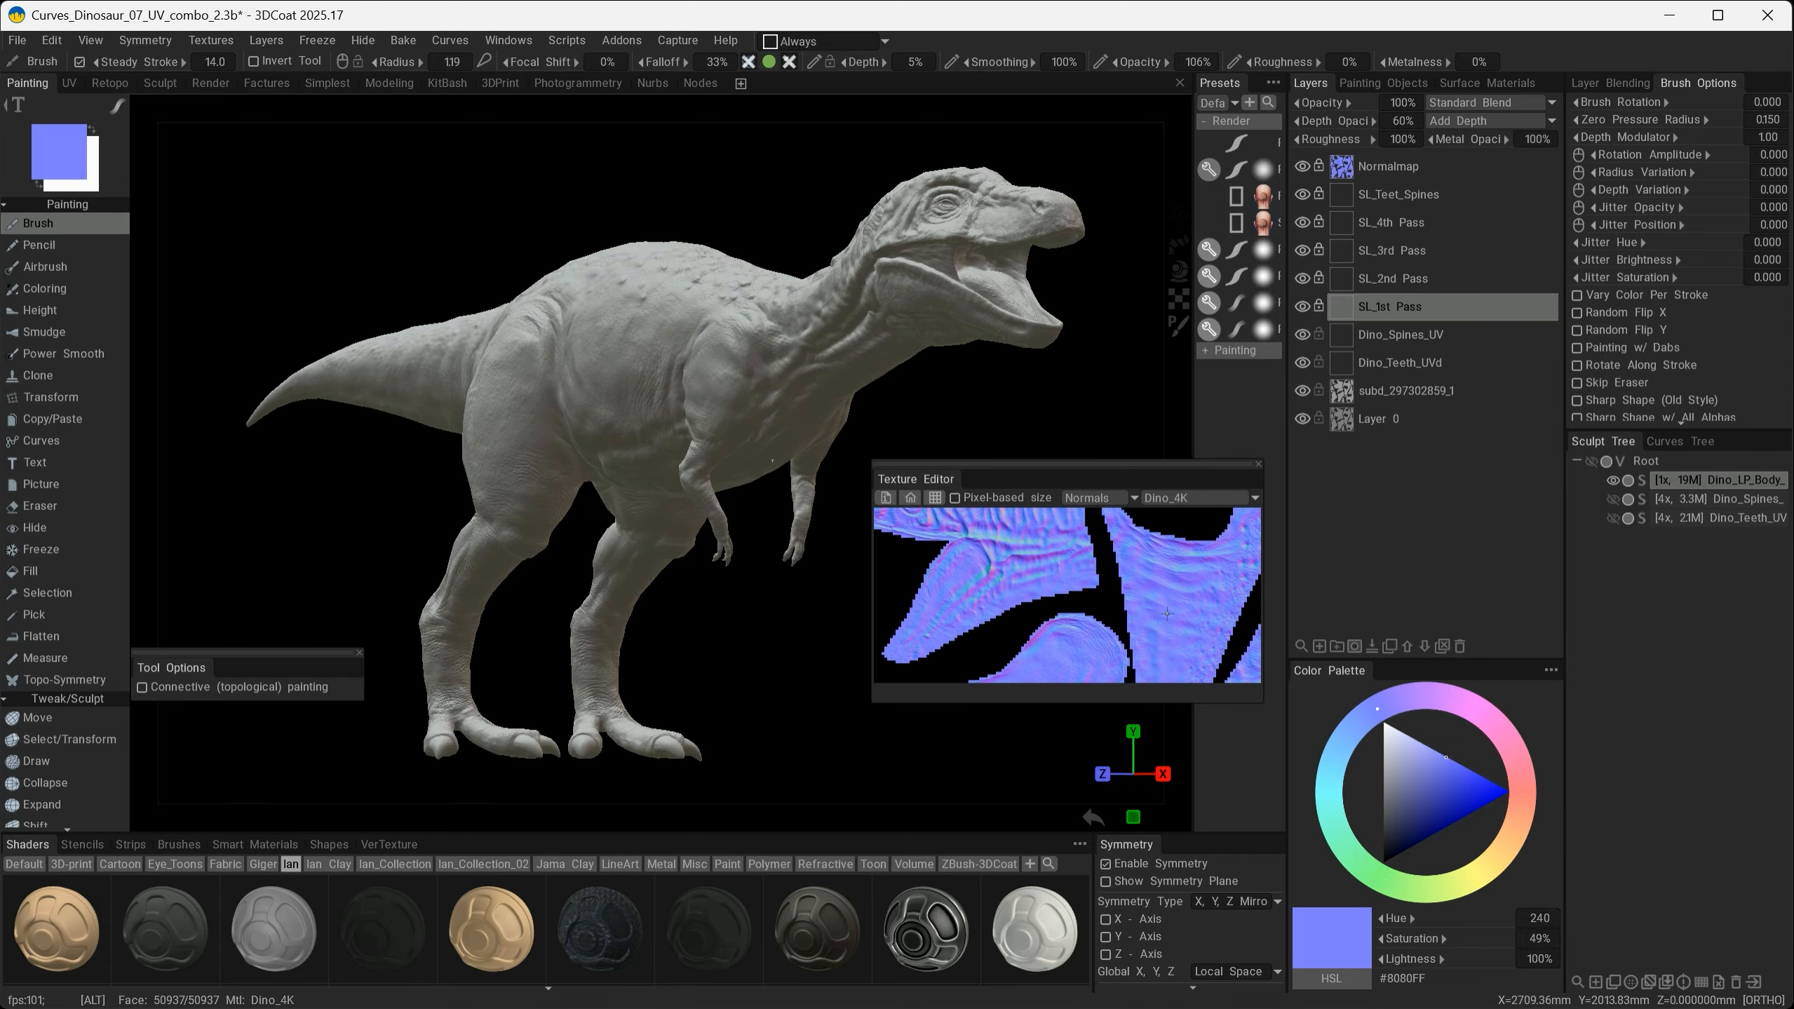
pyautogui.keyDown('alt'); pyautogui.moveTo(1167, 614); pyautogui.dragTo(1137, 636, button='right'); pyautogui.keyUp('alt')
pyautogui.moveTo(1137, 636)
pyautogui.keyDown('alt'); pyautogui.mouseDown(button='middle')
pyautogui.moveTo(1100, 673)
pyautogui.moveTo(1108, 629)
pyautogui.mouseUp(button='middle'); pyautogui.keyUp('alt')
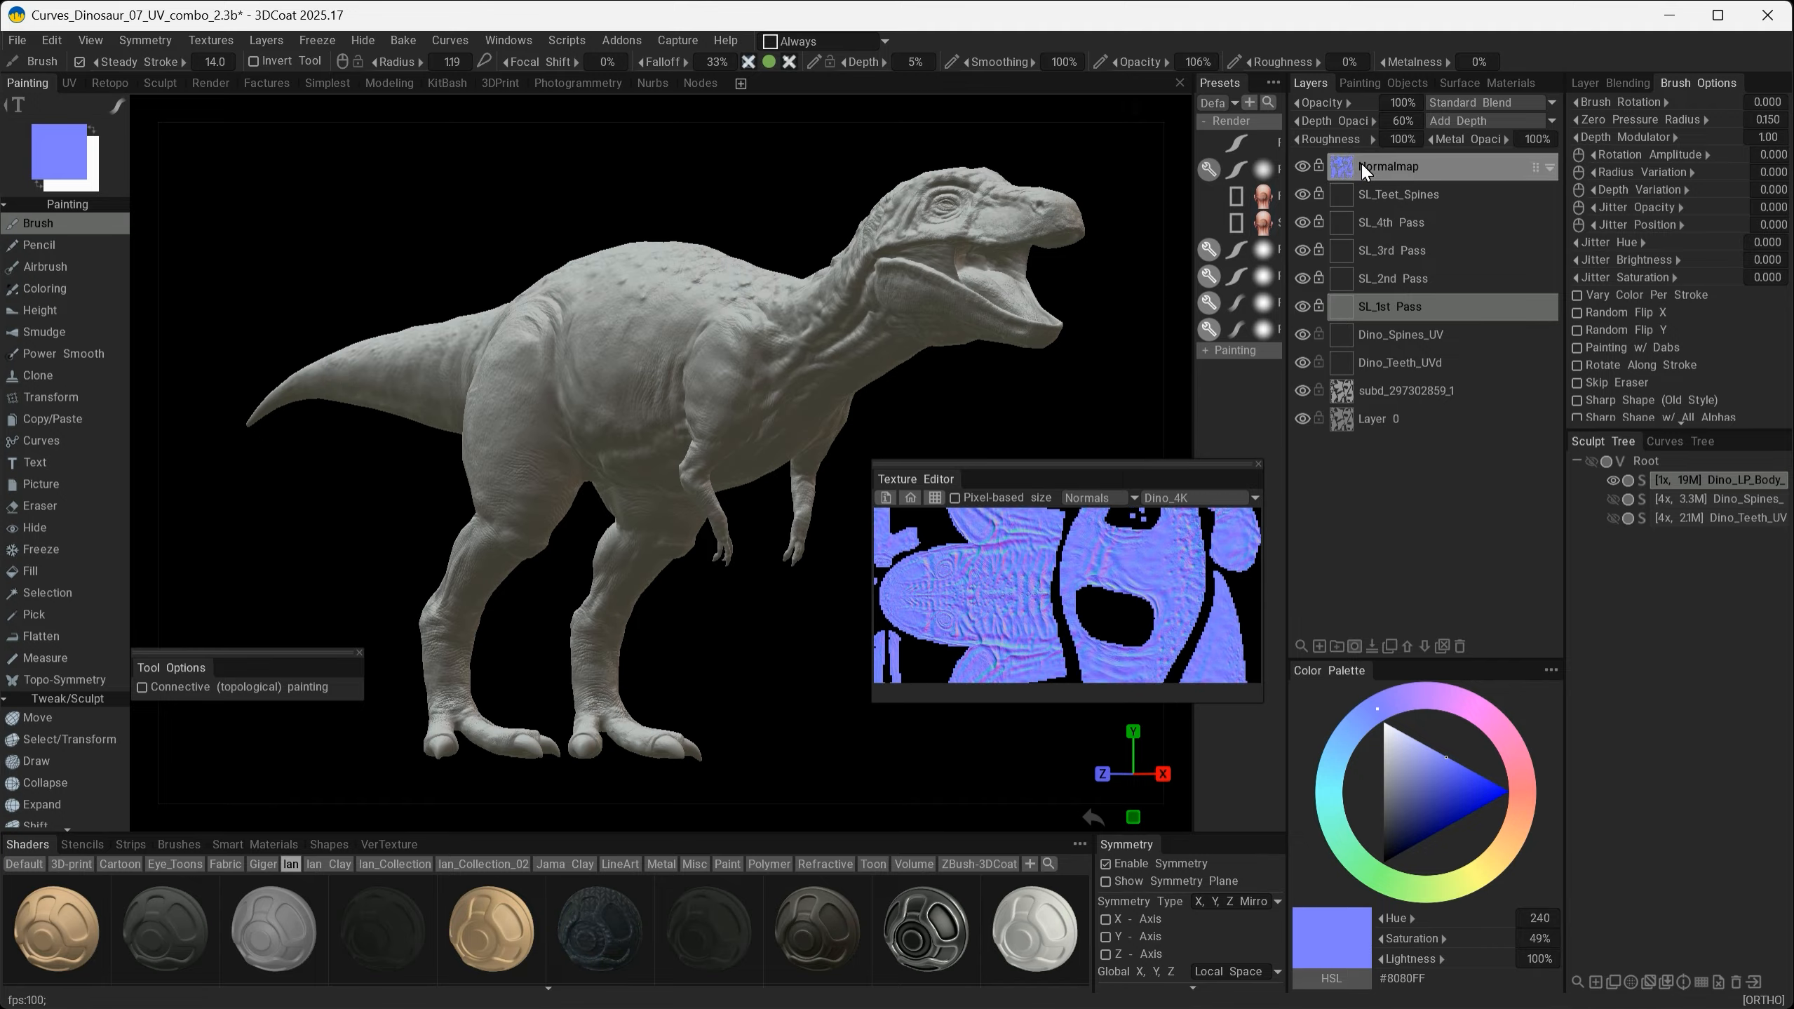
# Step: Select the subd_297302859_1 layer and dock the Texture Editor below the Sculpt Tree
pyautogui.click(1405, 390)
pyautogui.moveTo(1021, 465)
pyautogui.mouseDown()
pyautogui.moveTo(967, 429)
pyautogui.moveTo(1695, 911)
pyautogui.moveTo(1625, 686)
pyautogui.moveTo(1660, 847)
pyautogui.moveTo(1718, 953)
pyautogui.moveTo(1669, 660)
pyautogui.mouseUp()
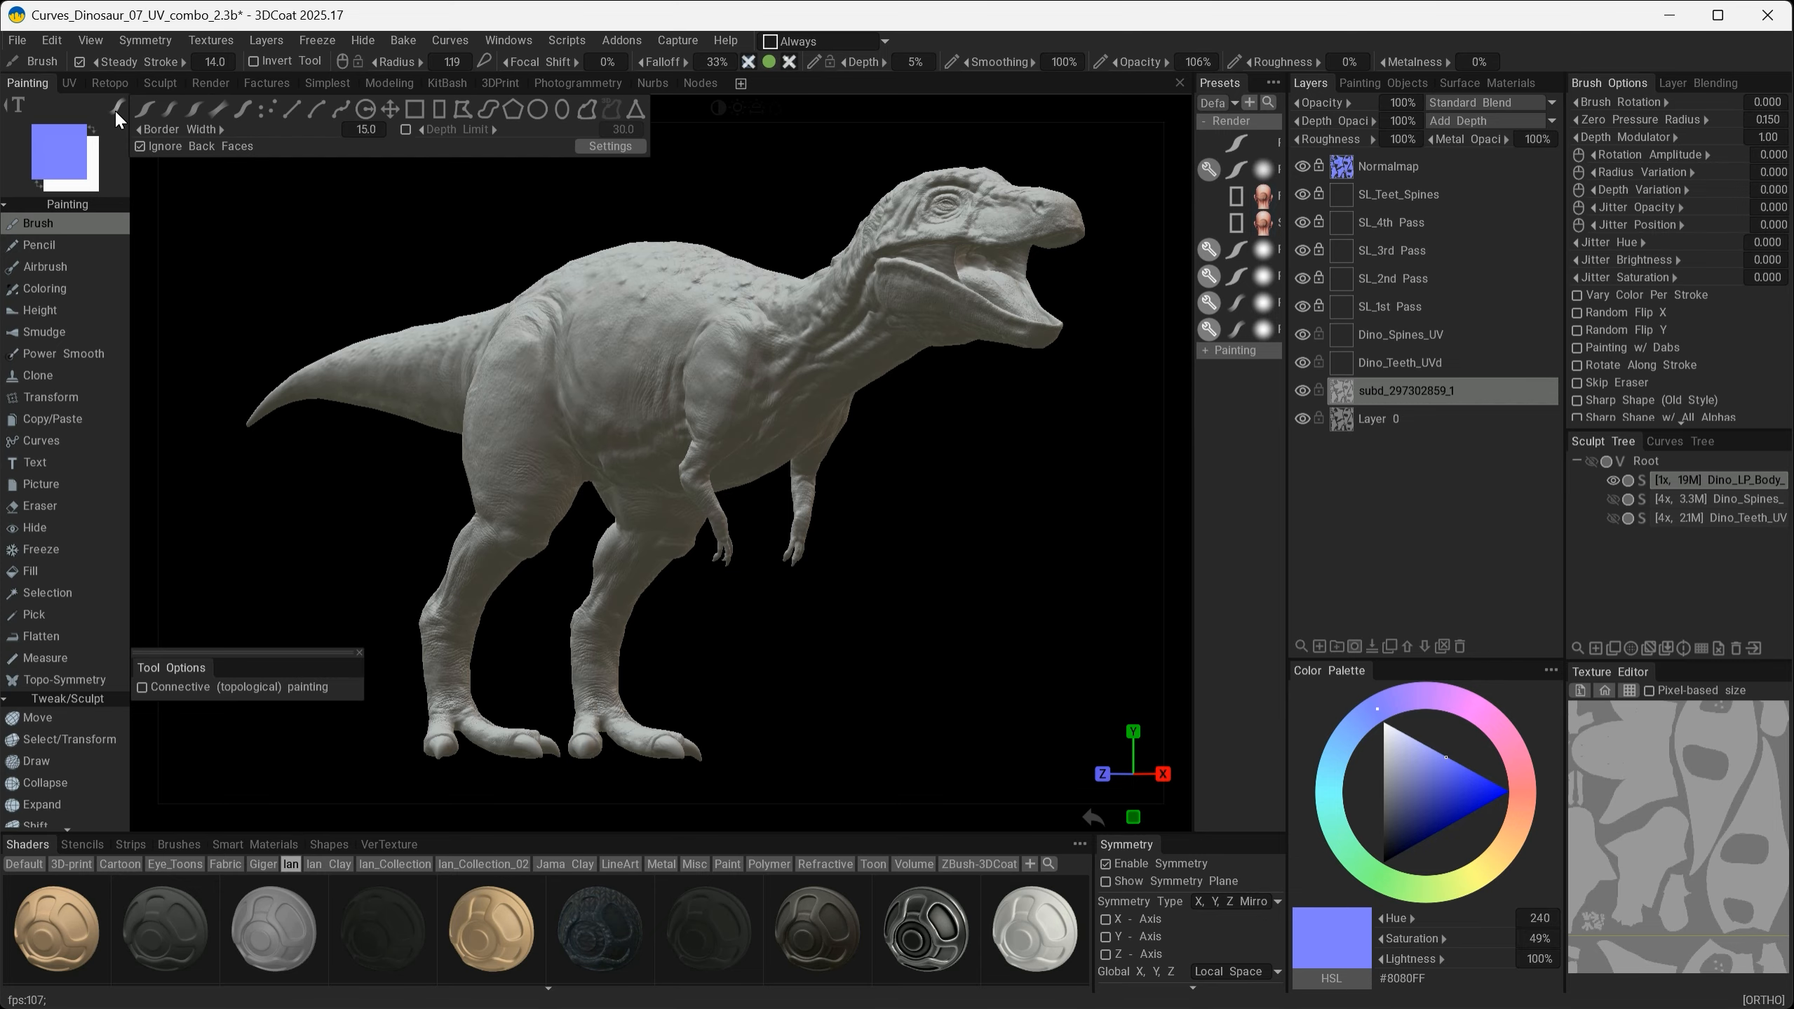
# Step: Reduce the brush radius to about 13 over the dinosaur's flank
pyautogui.scroll(10, 626, 351)
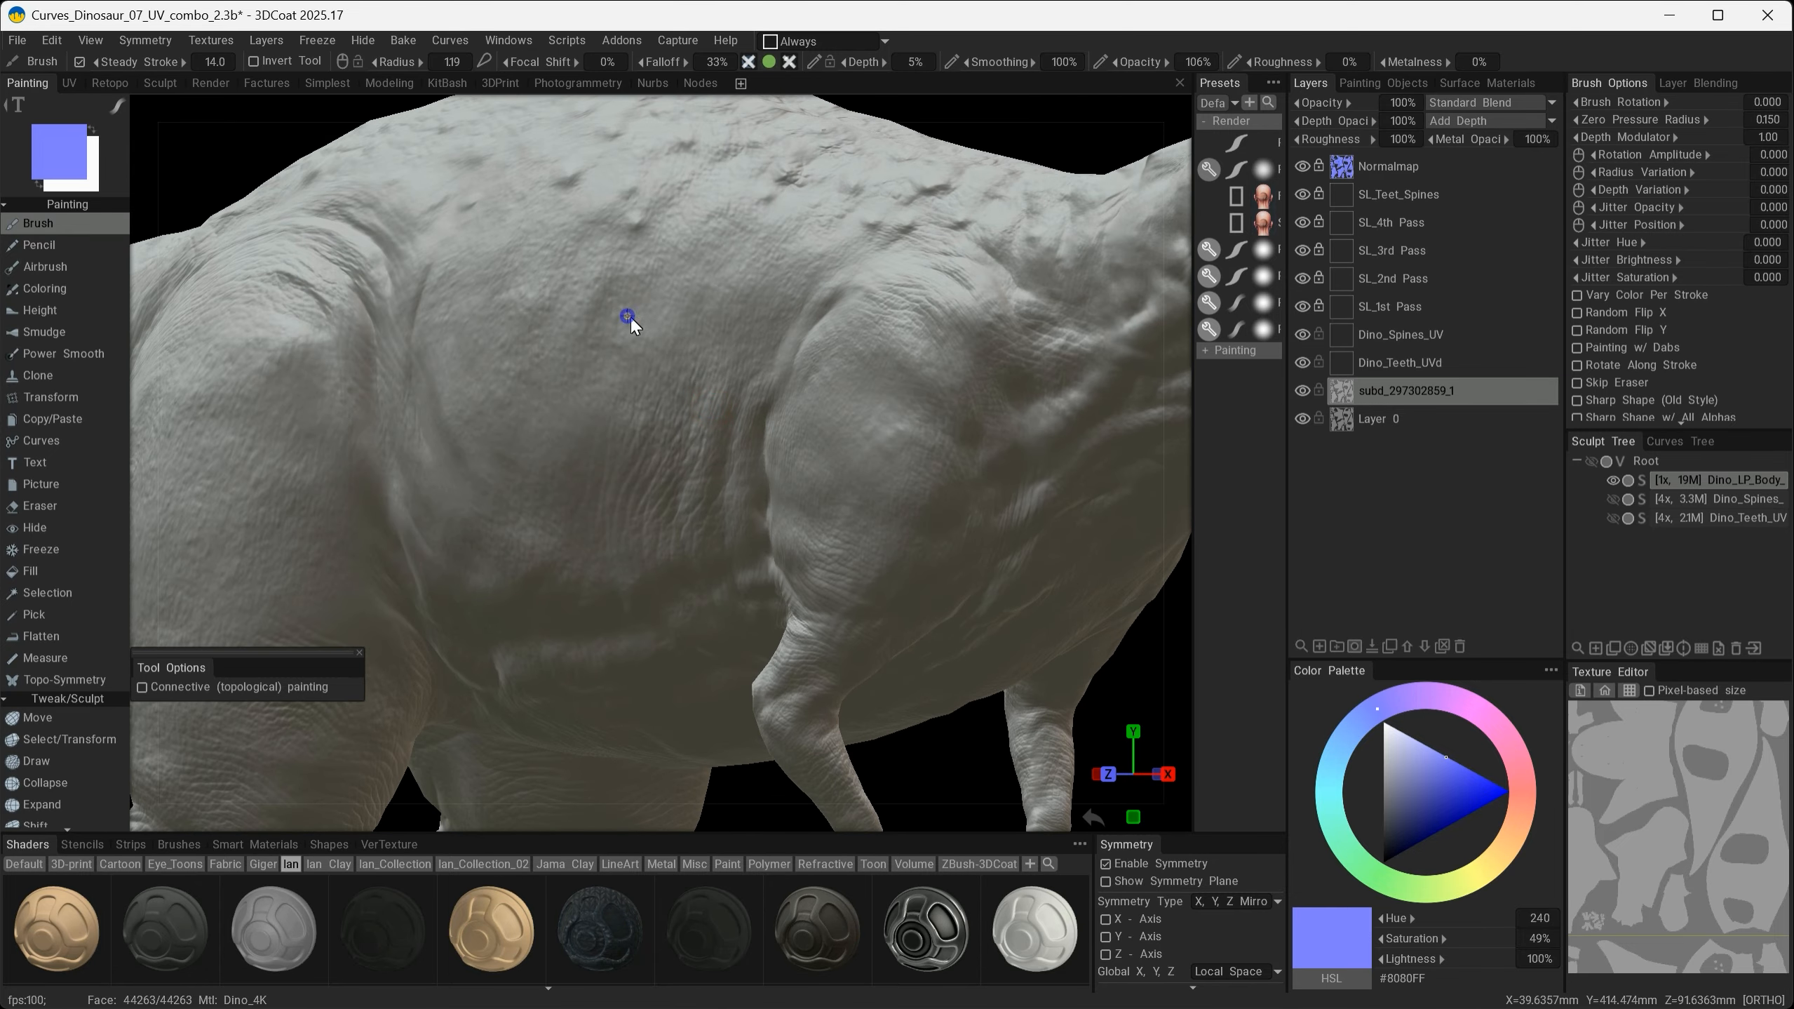
pyautogui.moveTo(629, 312)
pyautogui.mouseDown(button='right')
pyautogui.moveTo(689, 332)
pyautogui.moveTo(658, 338)
pyautogui.mouseUp(button='right')
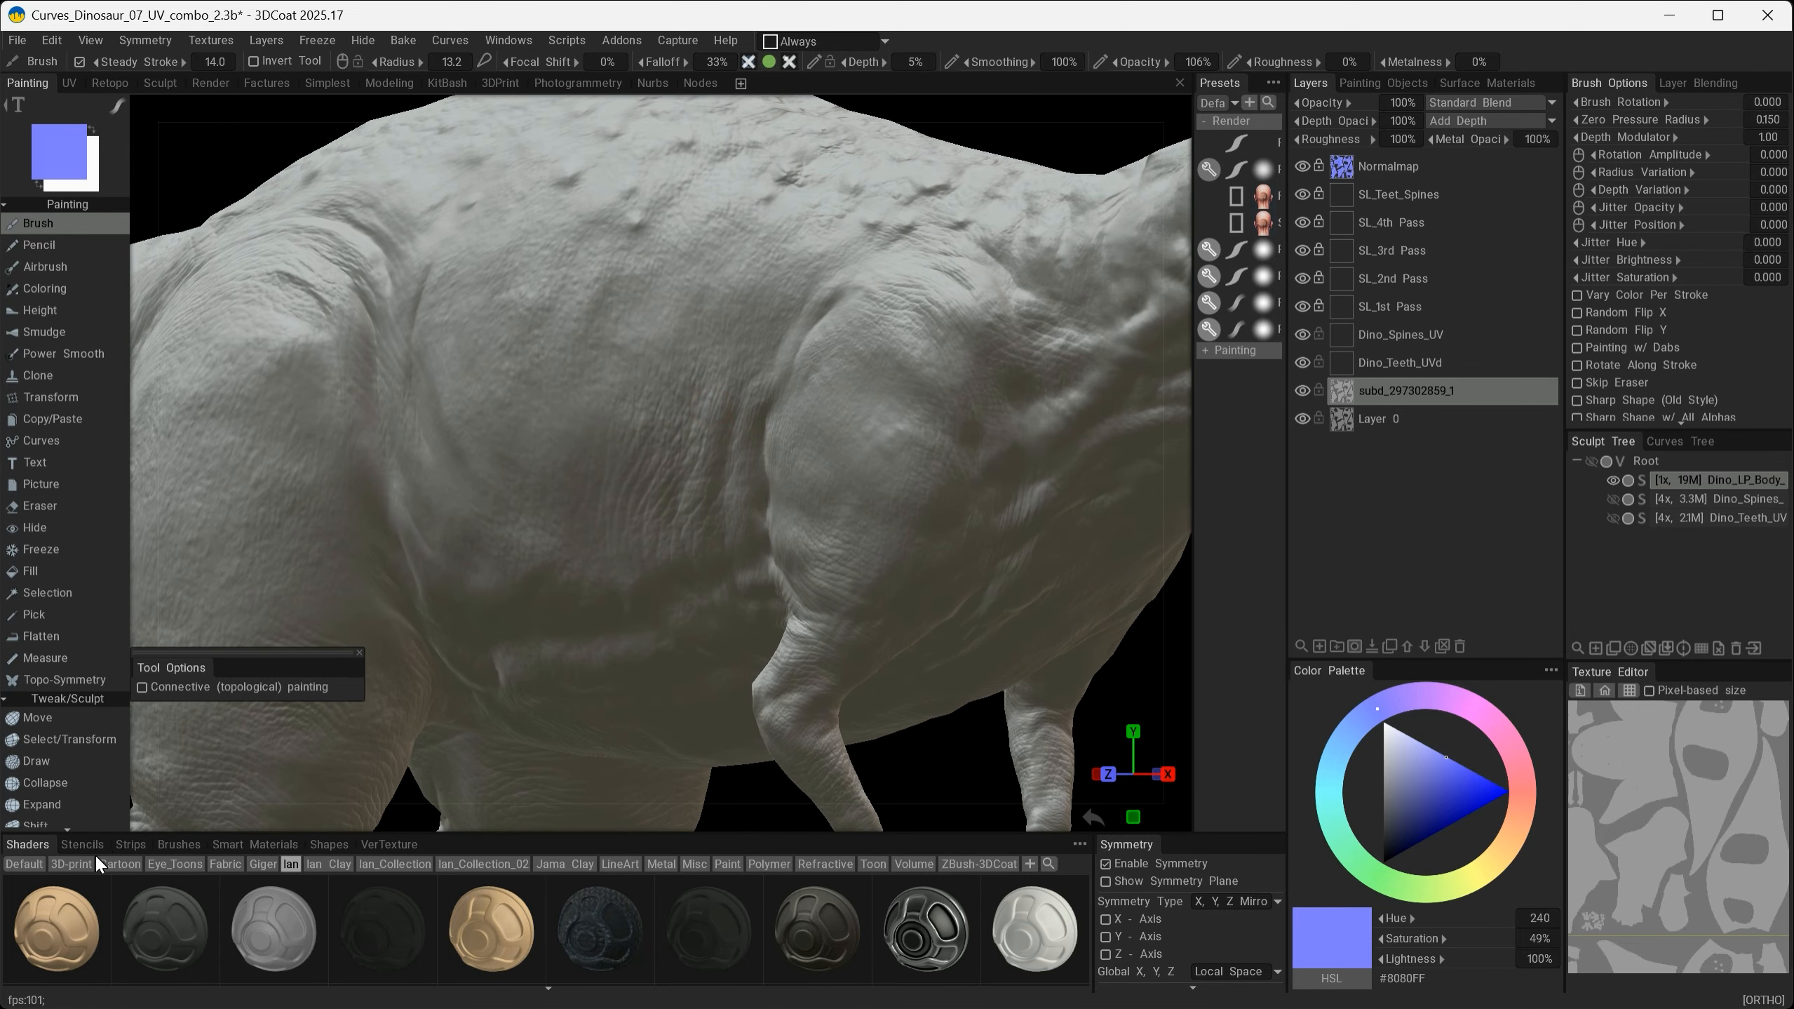
# Step: Choose the first soft round brush alpha and paint a blue-violet (#8080FF) patch on the dinosaur's flank in the 3D viewport
pyautogui.click(179, 844)
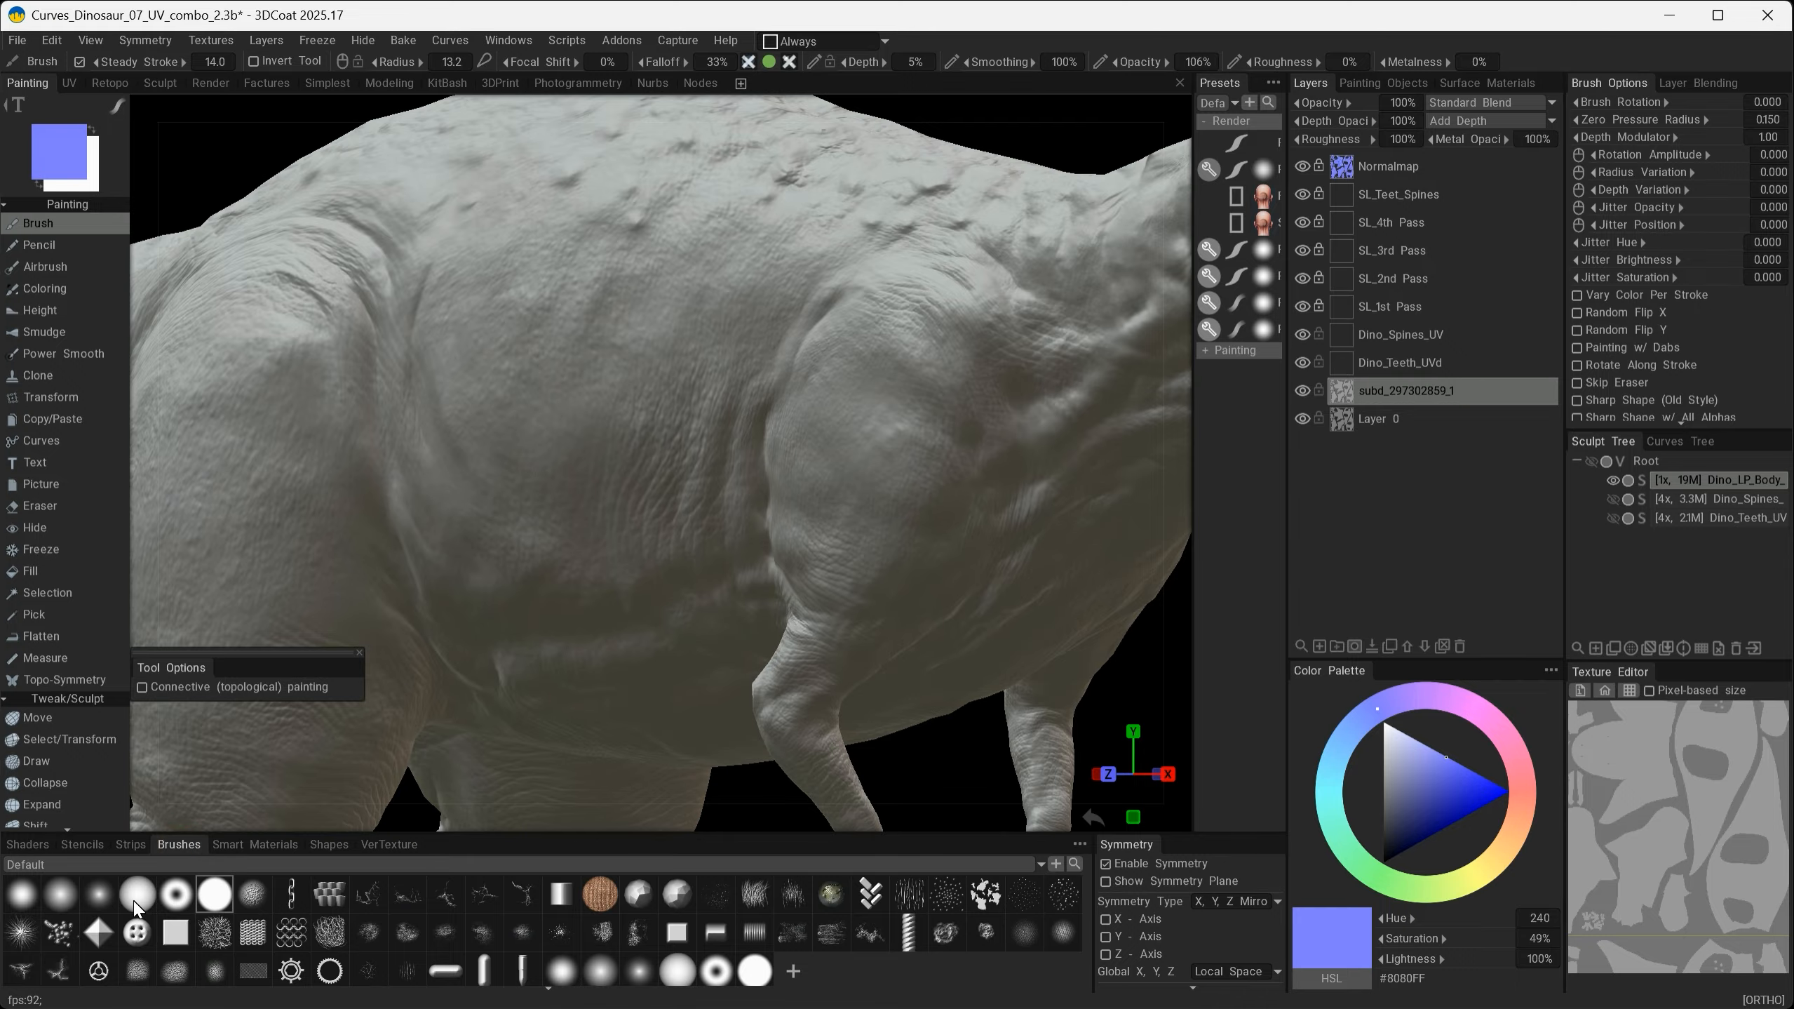
pyautogui.click(32, 897)
pyautogui.keyDown('alt'); pyautogui.moveTo(730, 355); pyautogui.dragTo(736, 364); pyautogui.keyUp('alt')
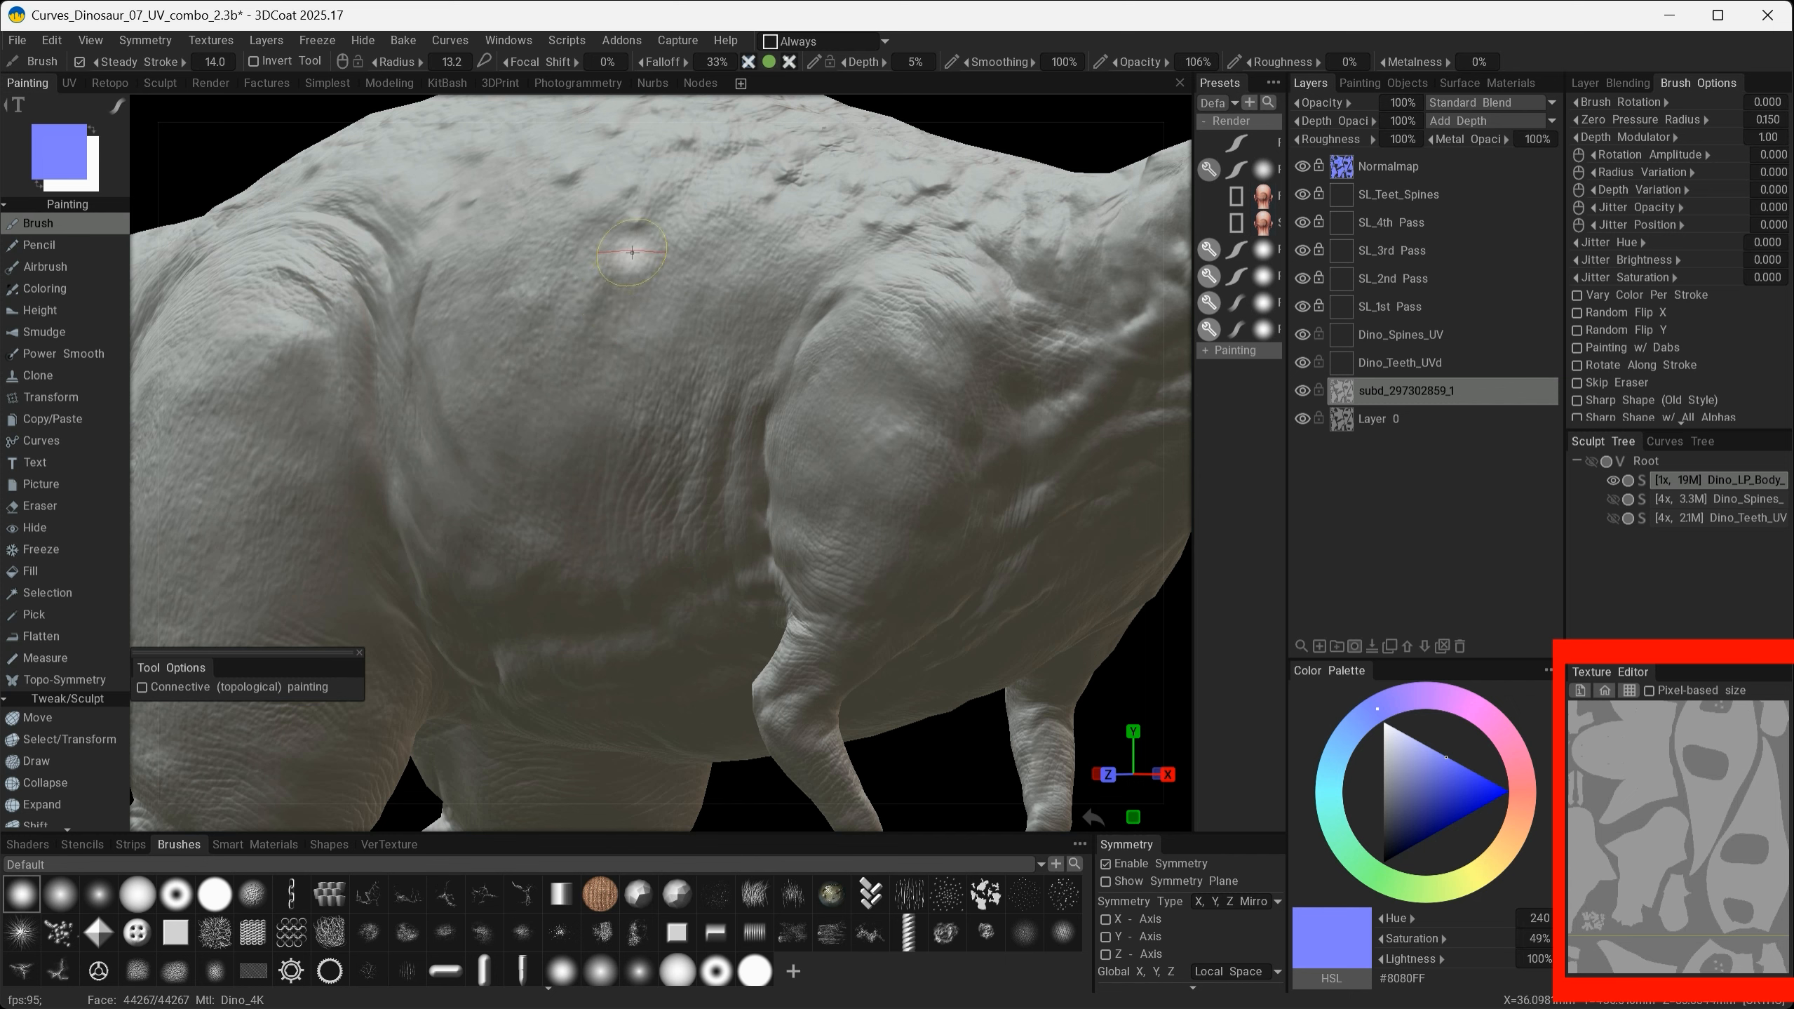
pyautogui.moveTo(633, 244)
pyautogui.mouseDown()
pyautogui.moveTo(566, 310)
pyautogui.moveTo(621, 388)
pyautogui.mouseUp()
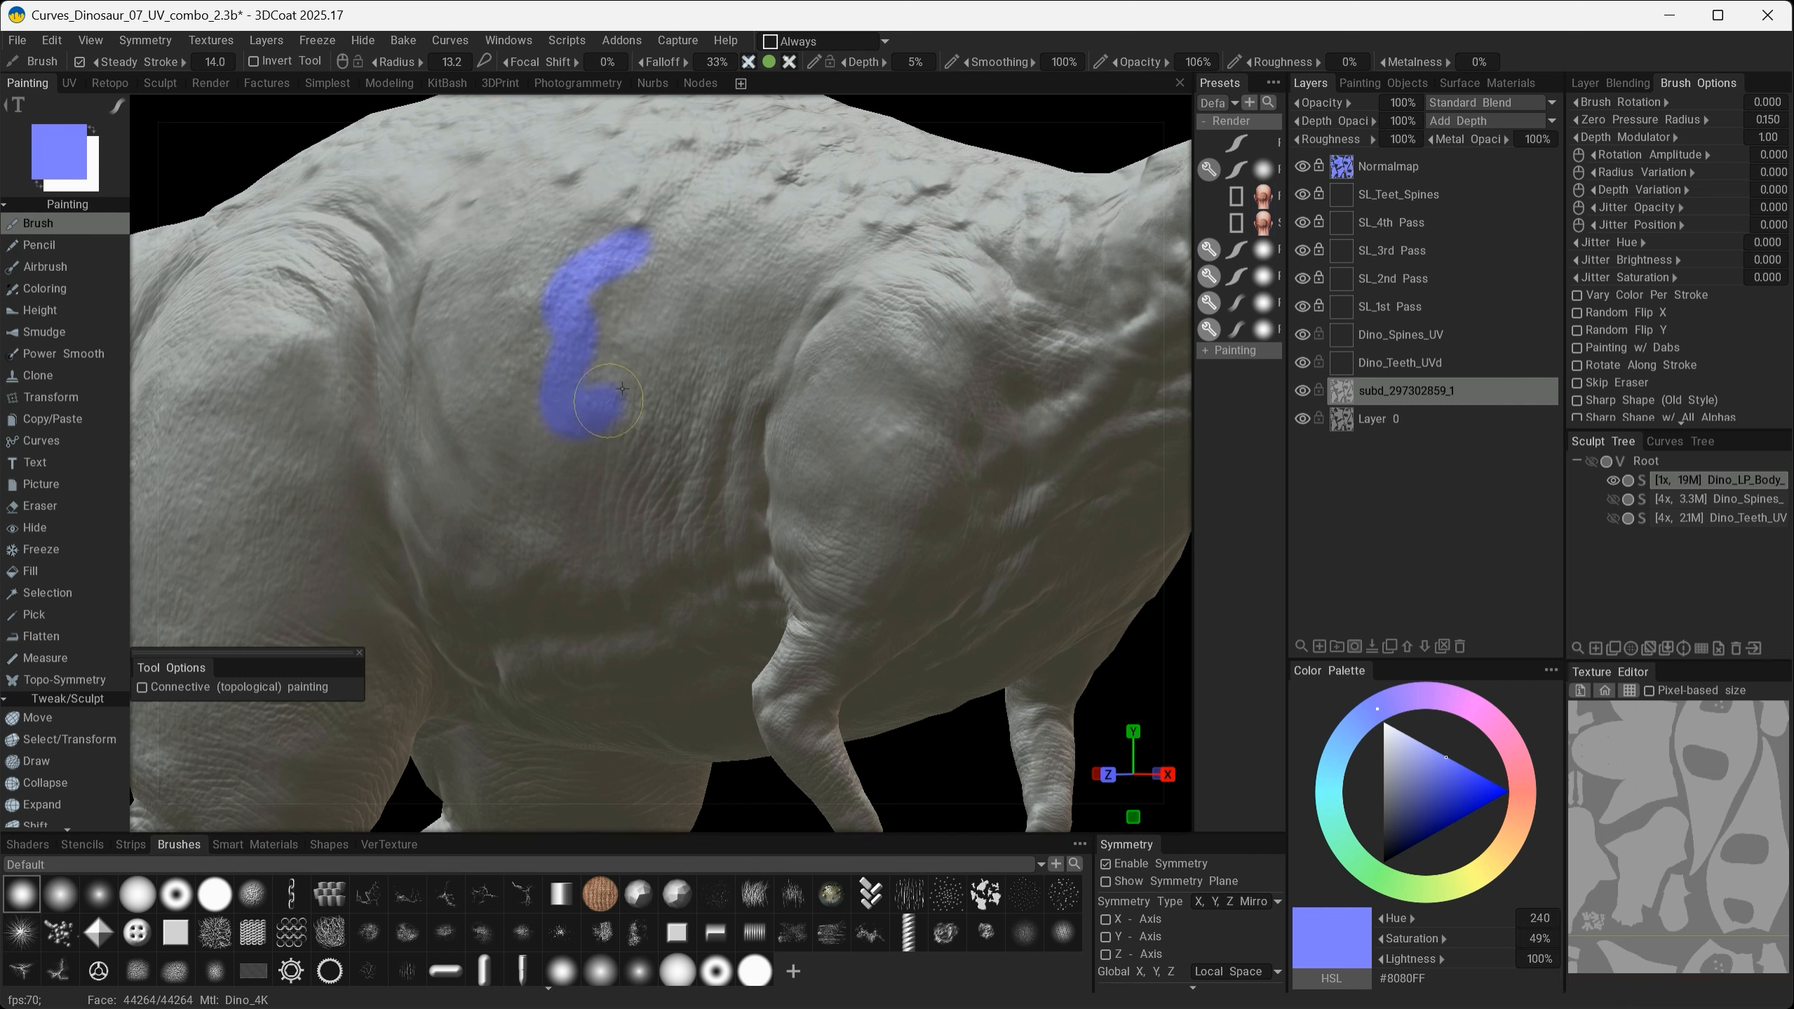
pyautogui.moveTo(754, 295); pyautogui.dragTo(498, 330)
pyautogui.moveTo(602, 407); pyautogui.dragTo(521, 420)
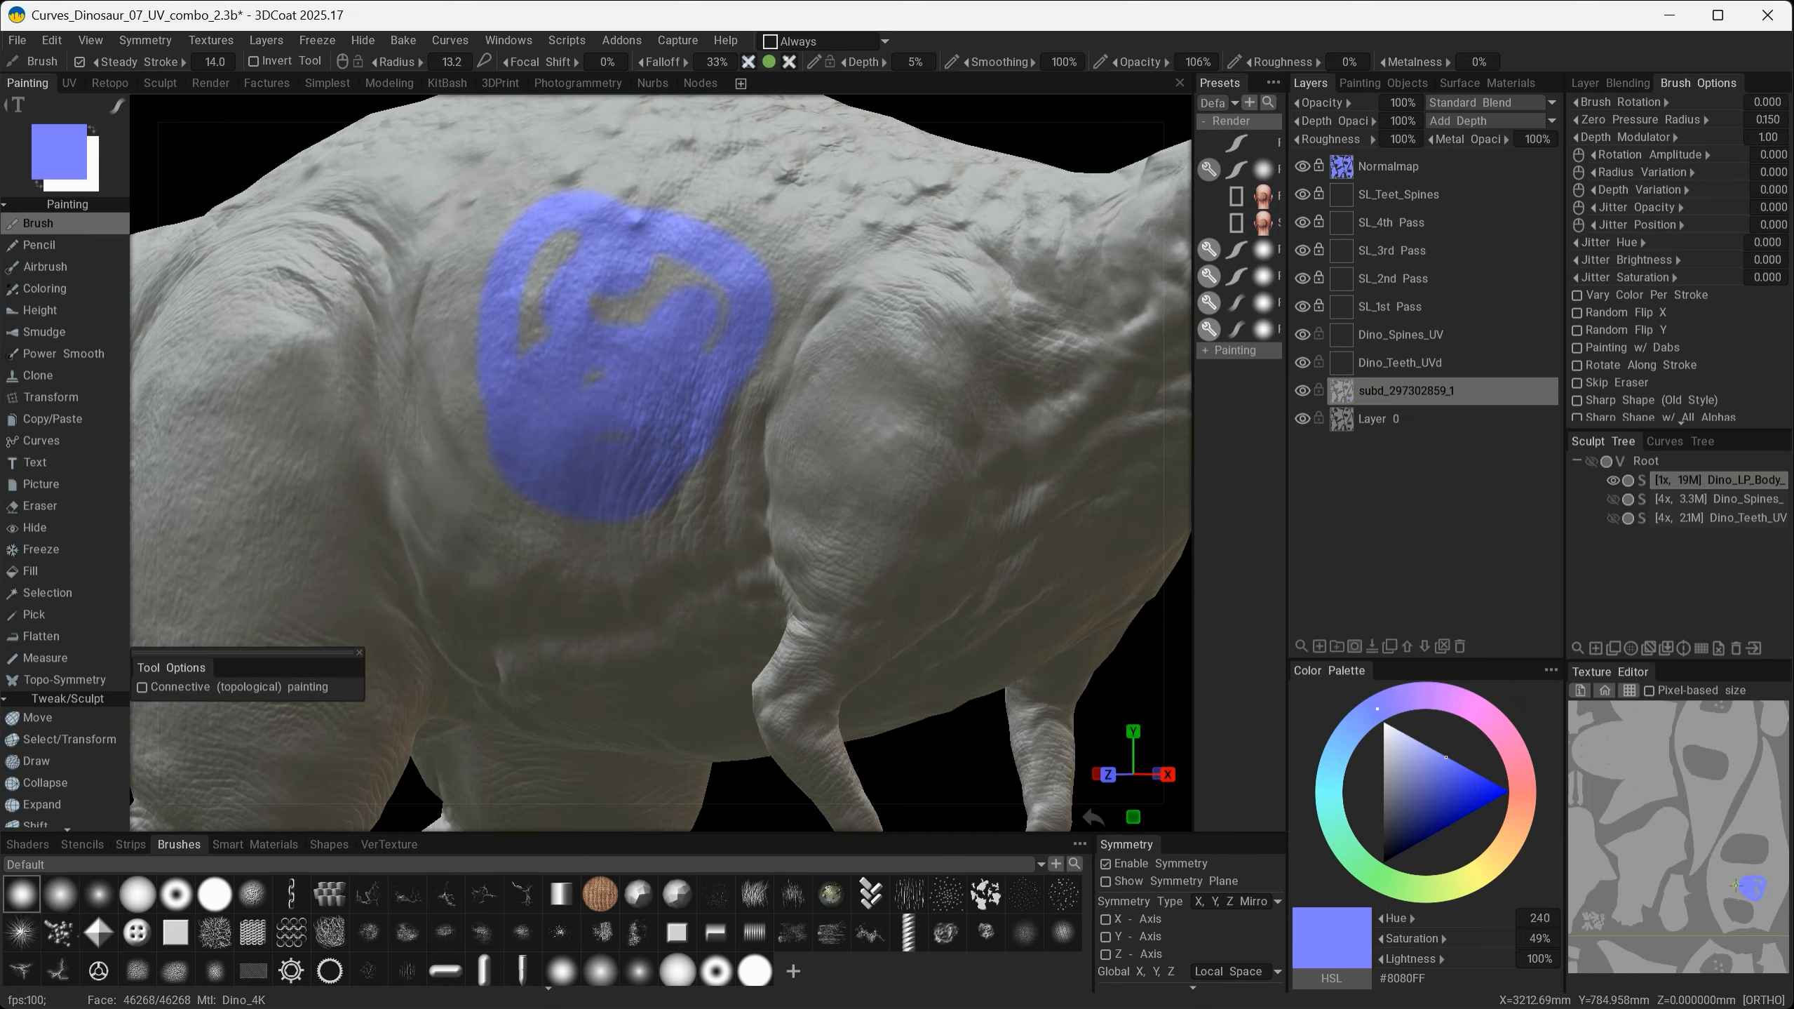
# Step: Enlarge the brush radius to about 67.5 and extend the blue paint across the body's UV island in the Texture Editor
pyautogui.moveTo(1698, 842); pyautogui.dragTo(1703, 846, button='right')
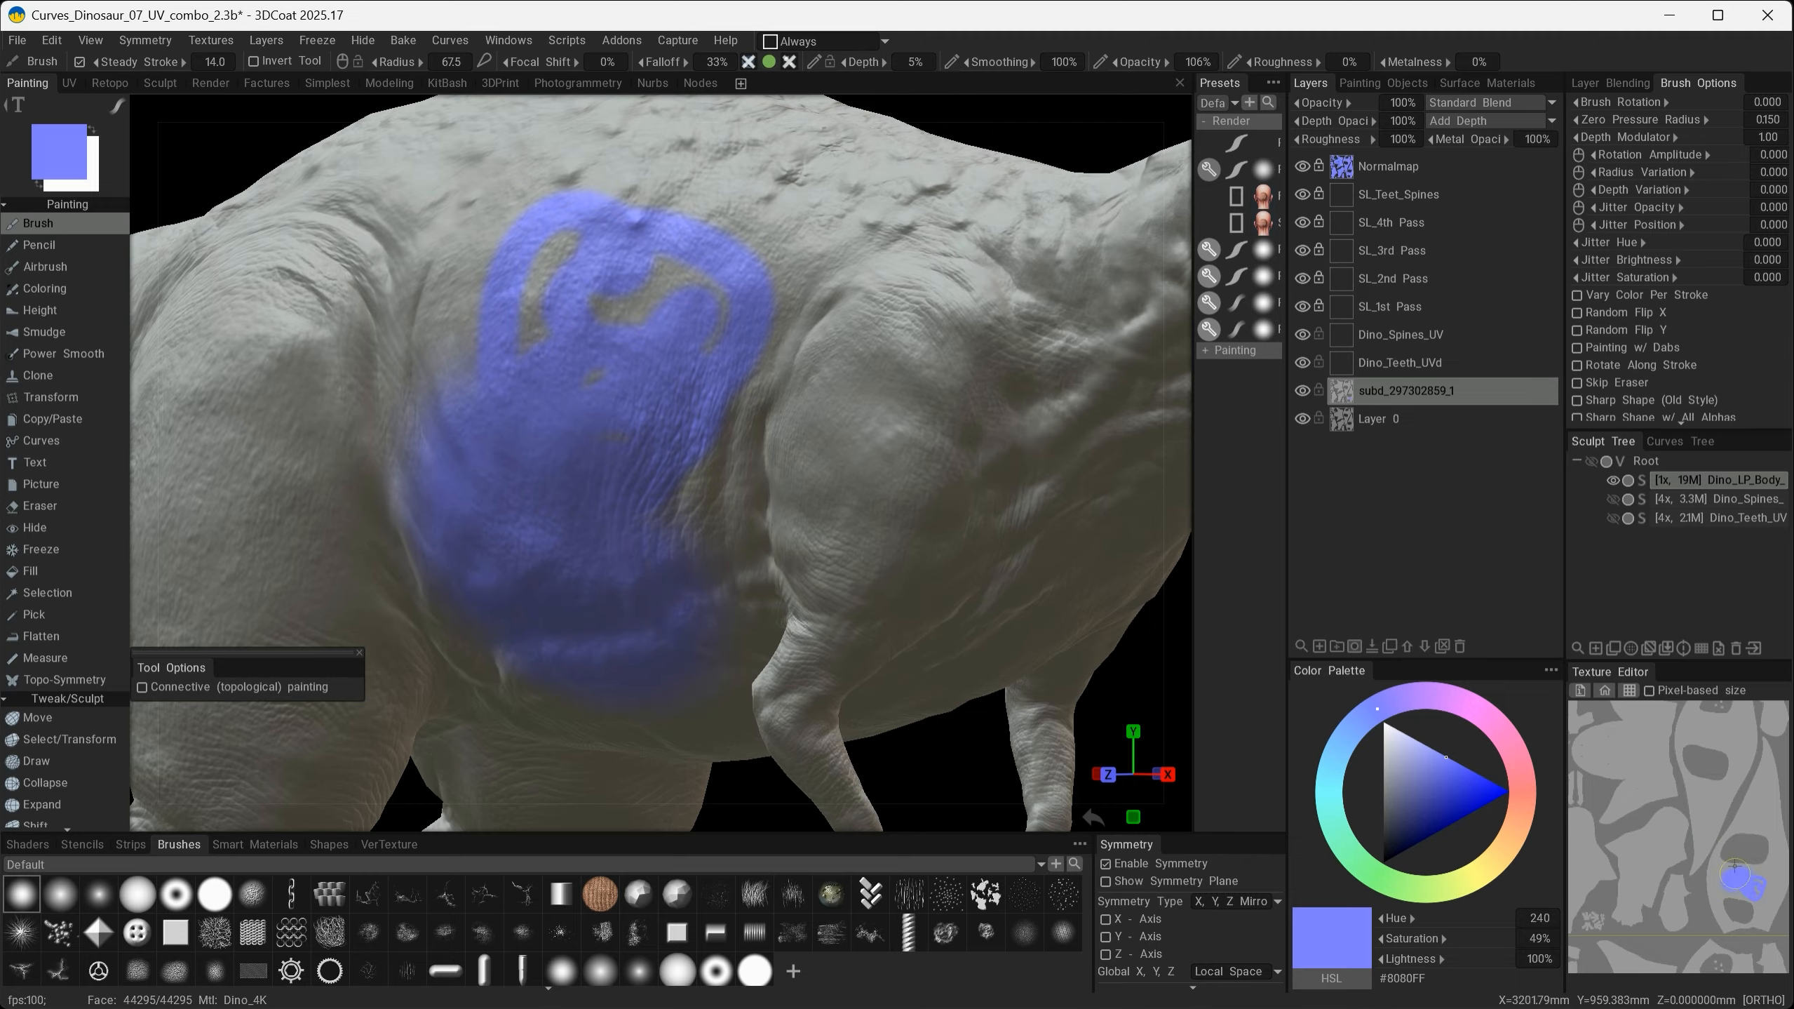
pyautogui.moveTo(1747, 877); pyautogui.dragTo(1749, 810)
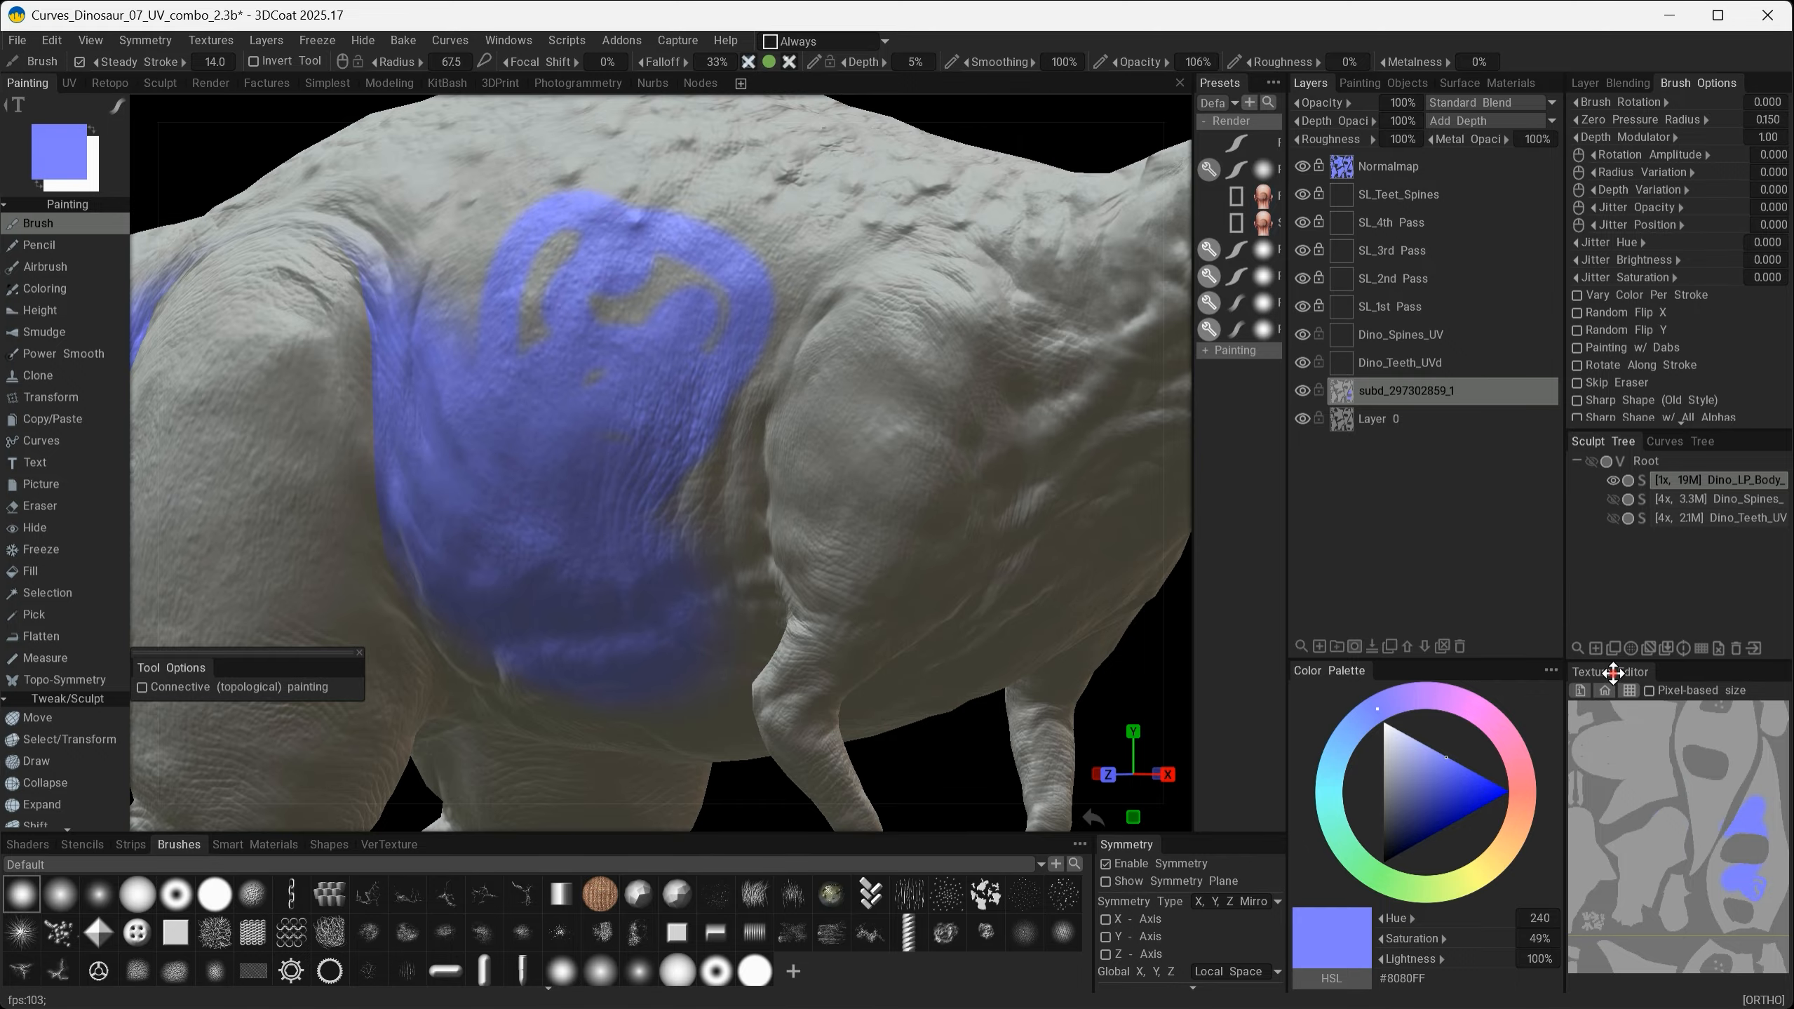
# Step: Dock the Texture Editor beside the 3D viewport and widen it so the full Dino_4K UV layout fits
pyautogui.moveTo(1613, 671)
pyautogui.mouseDown()
pyautogui.moveTo(1655, 719)
pyautogui.moveTo(1062, 569)
pyautogui.moveTo(1201, 541)
pyautogui.moveTo(1186, 544)
pyautogui.mouseUp()
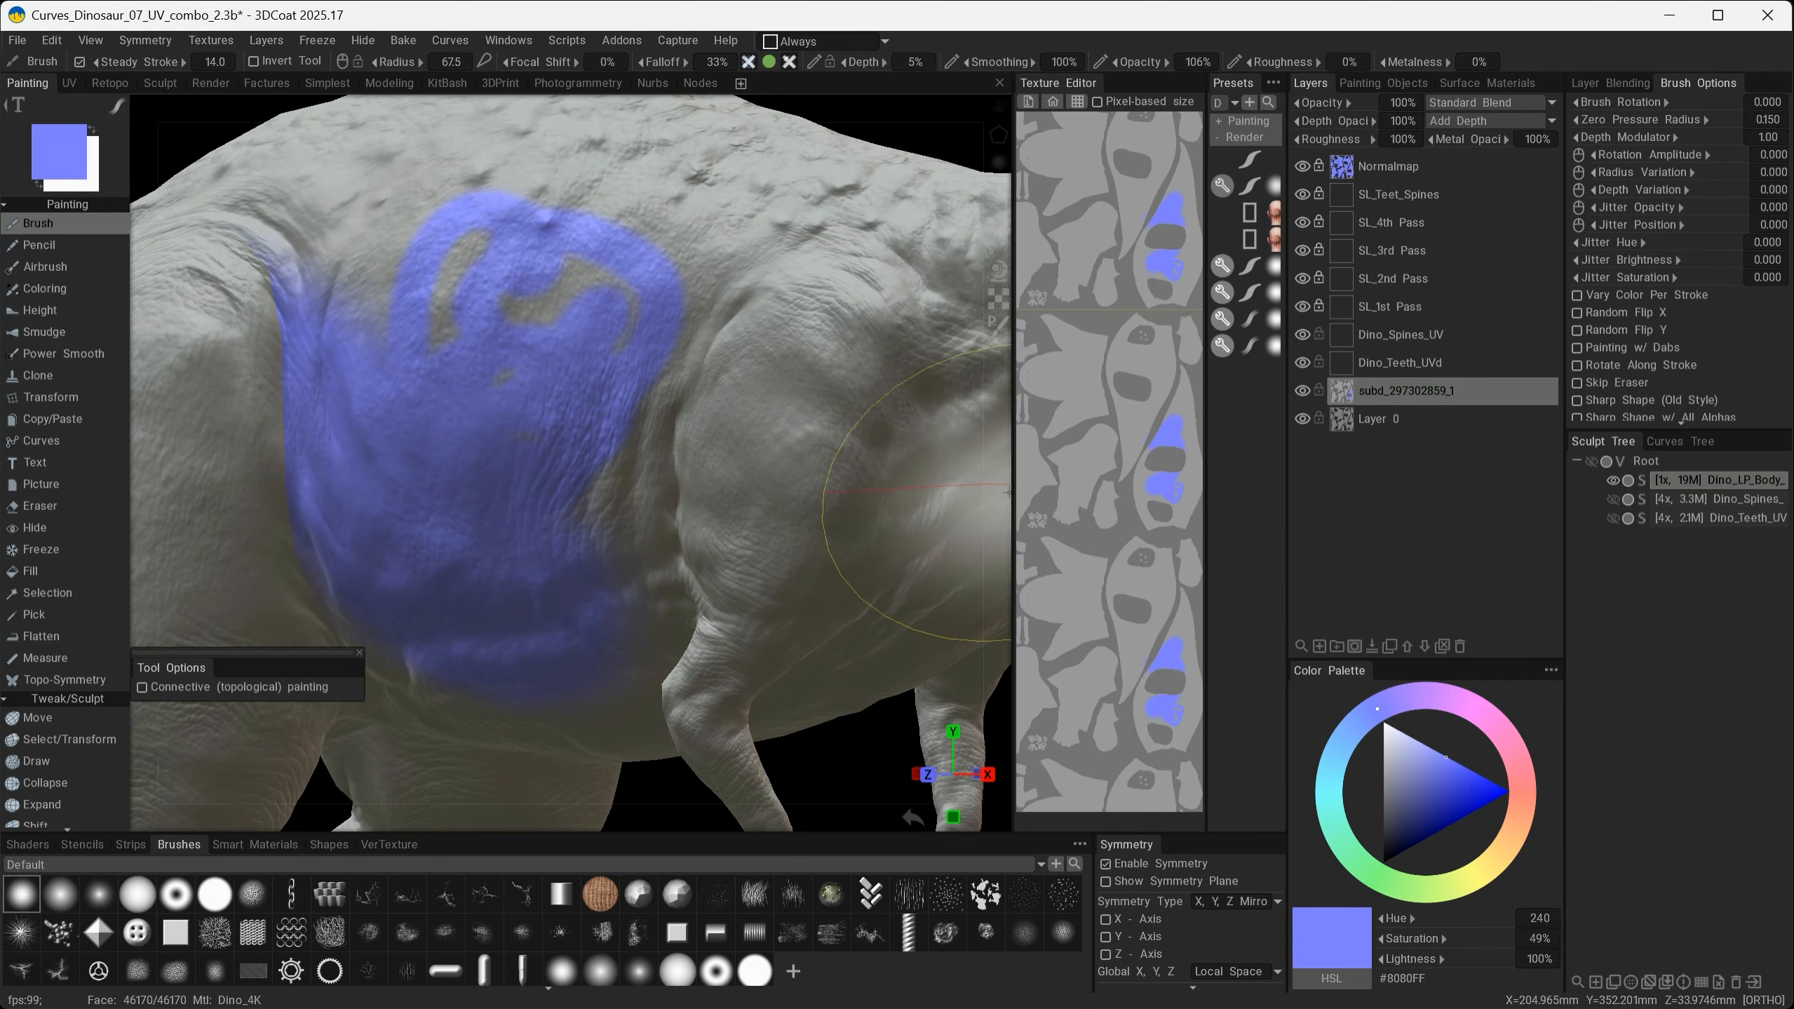
pyautogui.moveTo(1014, 496); pyautogui.dragTo(640, 499)
pyautogui.keyDown('alt'); pyautogui.moveTo(970, 590); pyautogui.dragTo(995, 631, button='middle'); pyautogui.keyUp('alt')
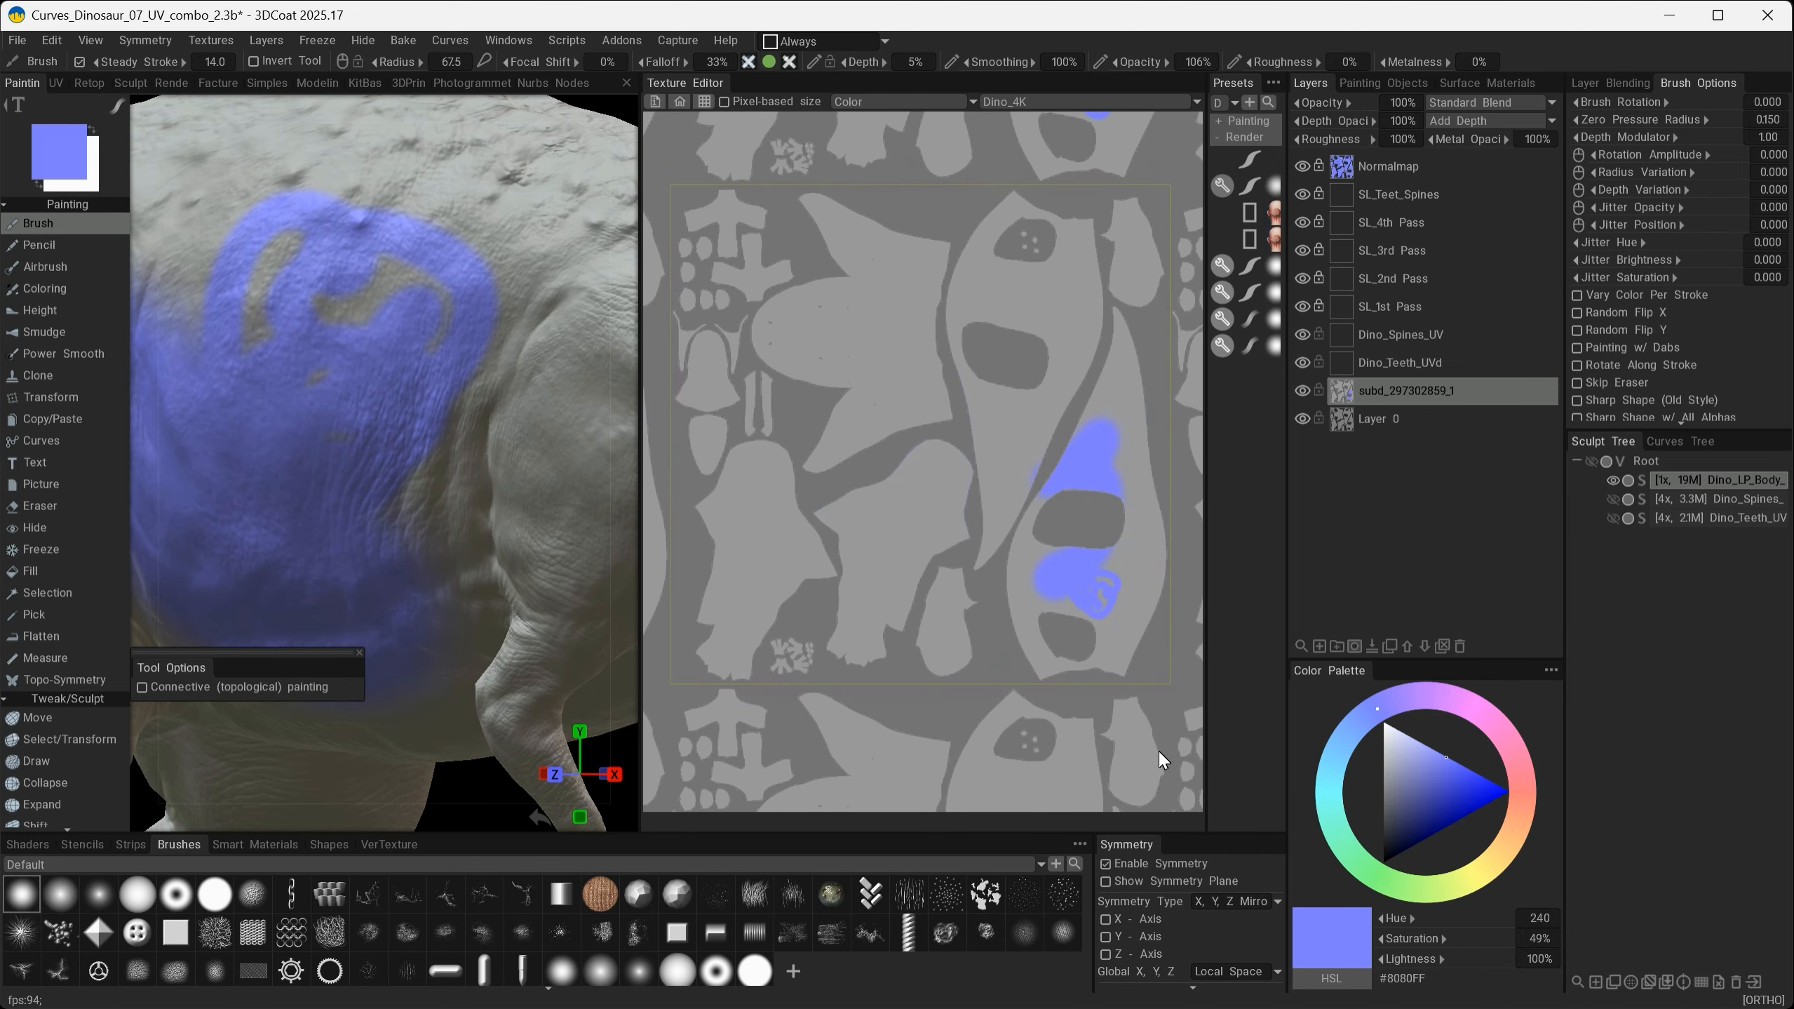
# Step: Fill the partly painted body UV island with blue-violet brush strokes around its two holes and up to its tip
pyautogui.scroll(4, 929, 485)
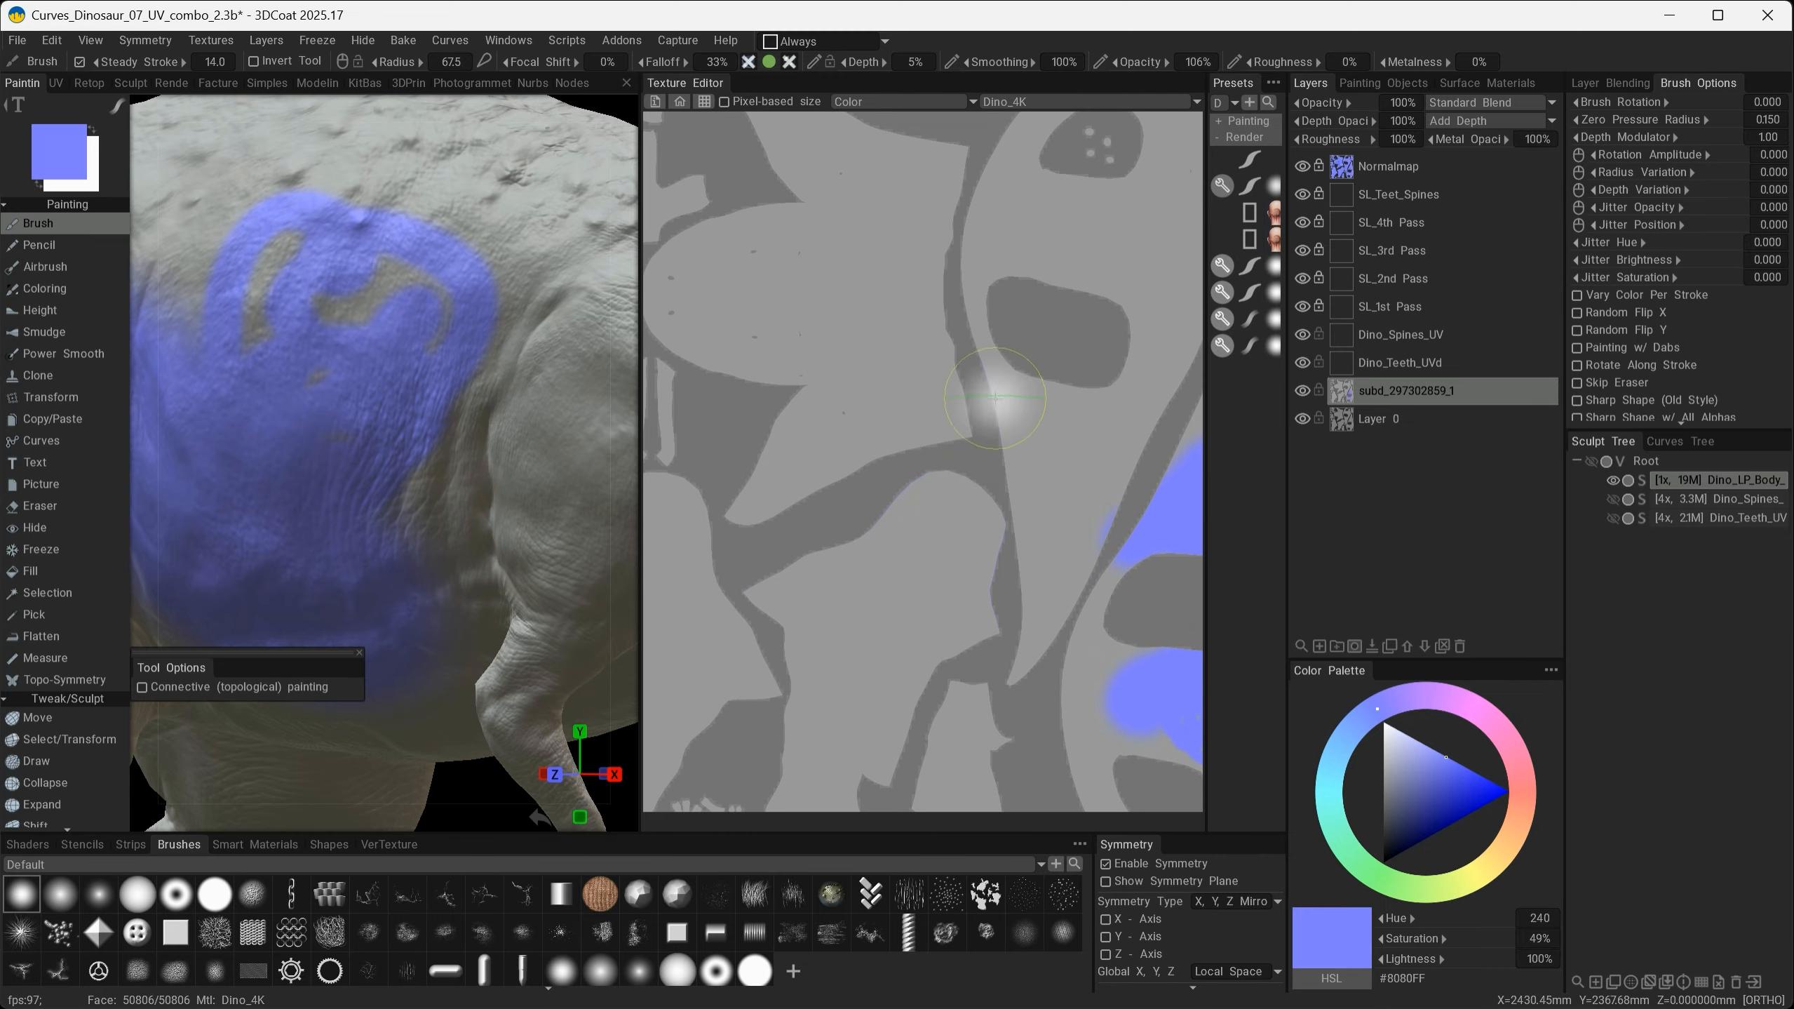
pyautogui.keyDown('alt'); pyautogui.moveTo(1109, 646); pyautogui.dragTo(873, 456, button='middle'); pyautogui.keyUp('alt')
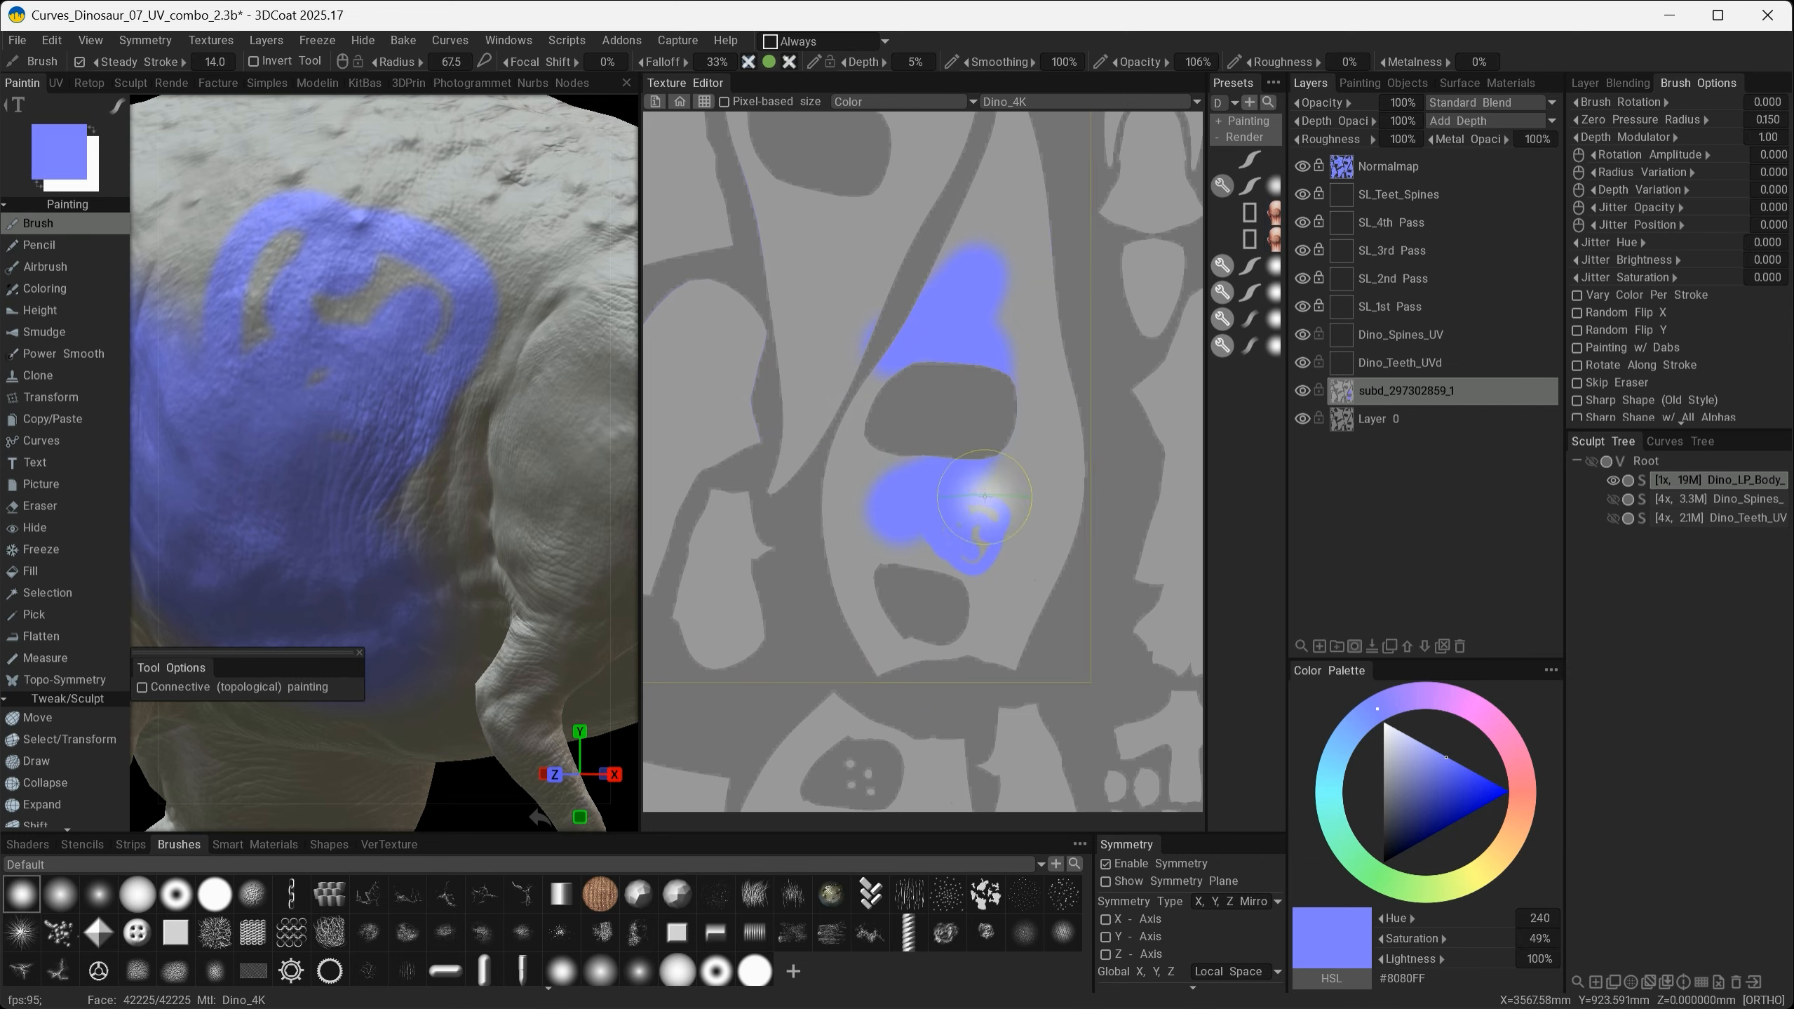
pyautogui.moveTo(984, 496)
pyautogui.mouseDown()
pyautogui.moveTo(1013, 515)
pyautogui.moveTo(1004, 342)
pyautogui.moveTo(1041, 543)
pyautogui.moveTo(911, 536)
pyautogui.moveTo(882, 390)
pyautogui.mouseUp()
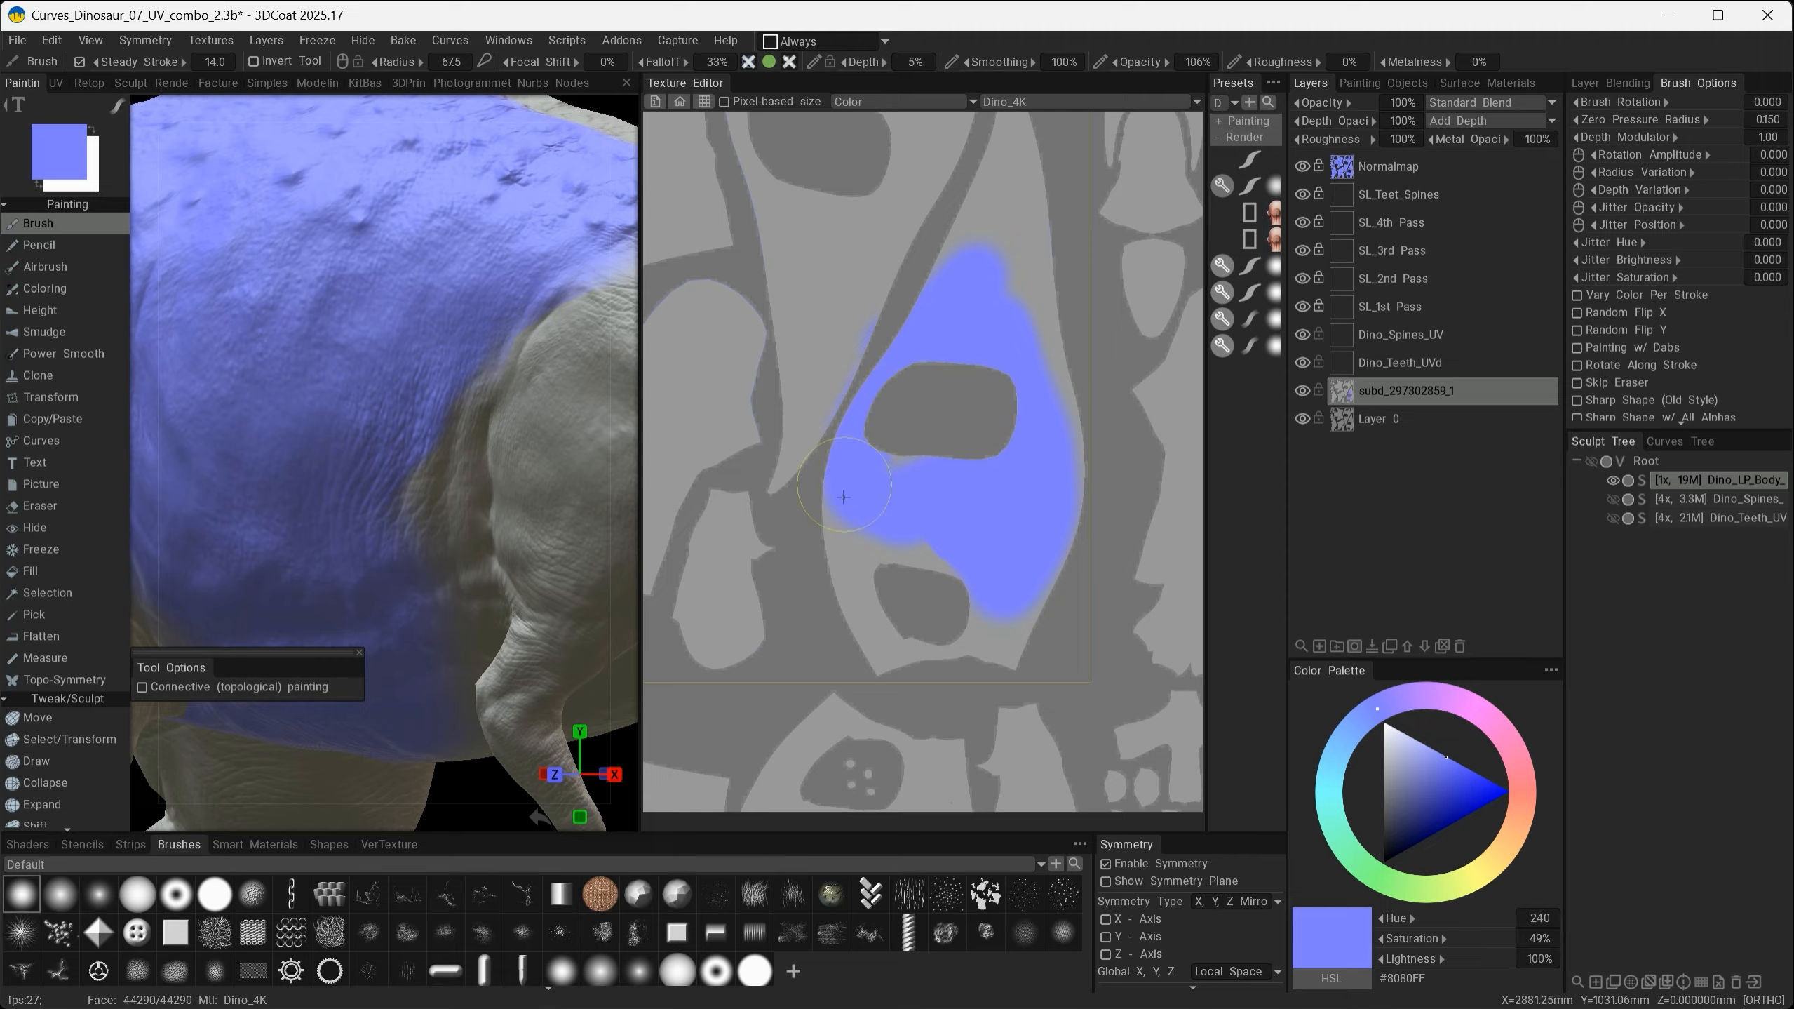
pyautogui.moveTo(843, 497); pyautogui.dragTo(877, 658)
pyautogui.moveTo(998, 569)
pyautogui.mouseDown()
pyautogui.moveTo(975, 642)
pyautogui.moveTo(909, 641)
pyautogui.mouseUp()
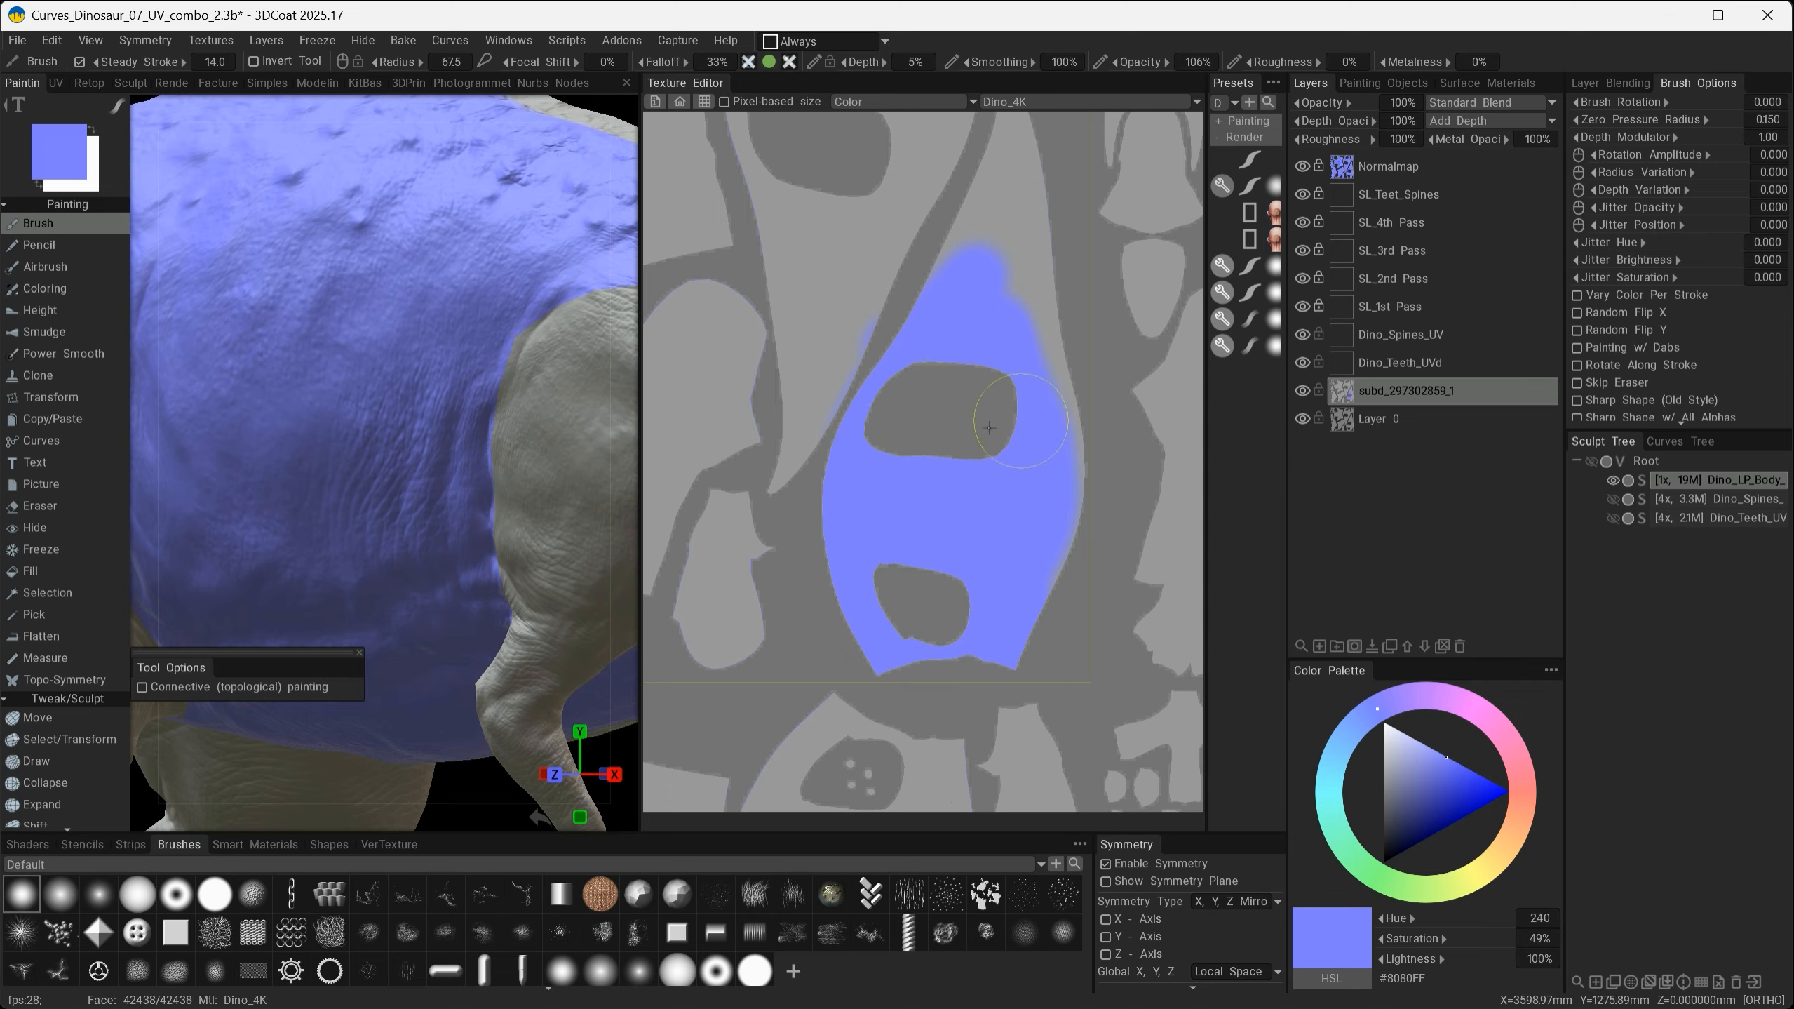
pyautogui.moveTo(1003, 206); pyautogui.dragTo(1025, 418)
pyautogui.keyDown('alt'); pyautogui.moveTo(953, 530); pyautogui.dragTo(966, 453, button='right'); pyautogui.keyUp('alt')
pyautogui.keyDown('alt'); pyautogui.moveTo(963, 481); pyautogui.dragTo(1045, 525, button='middle'); pyautogui.keyUp('alt')
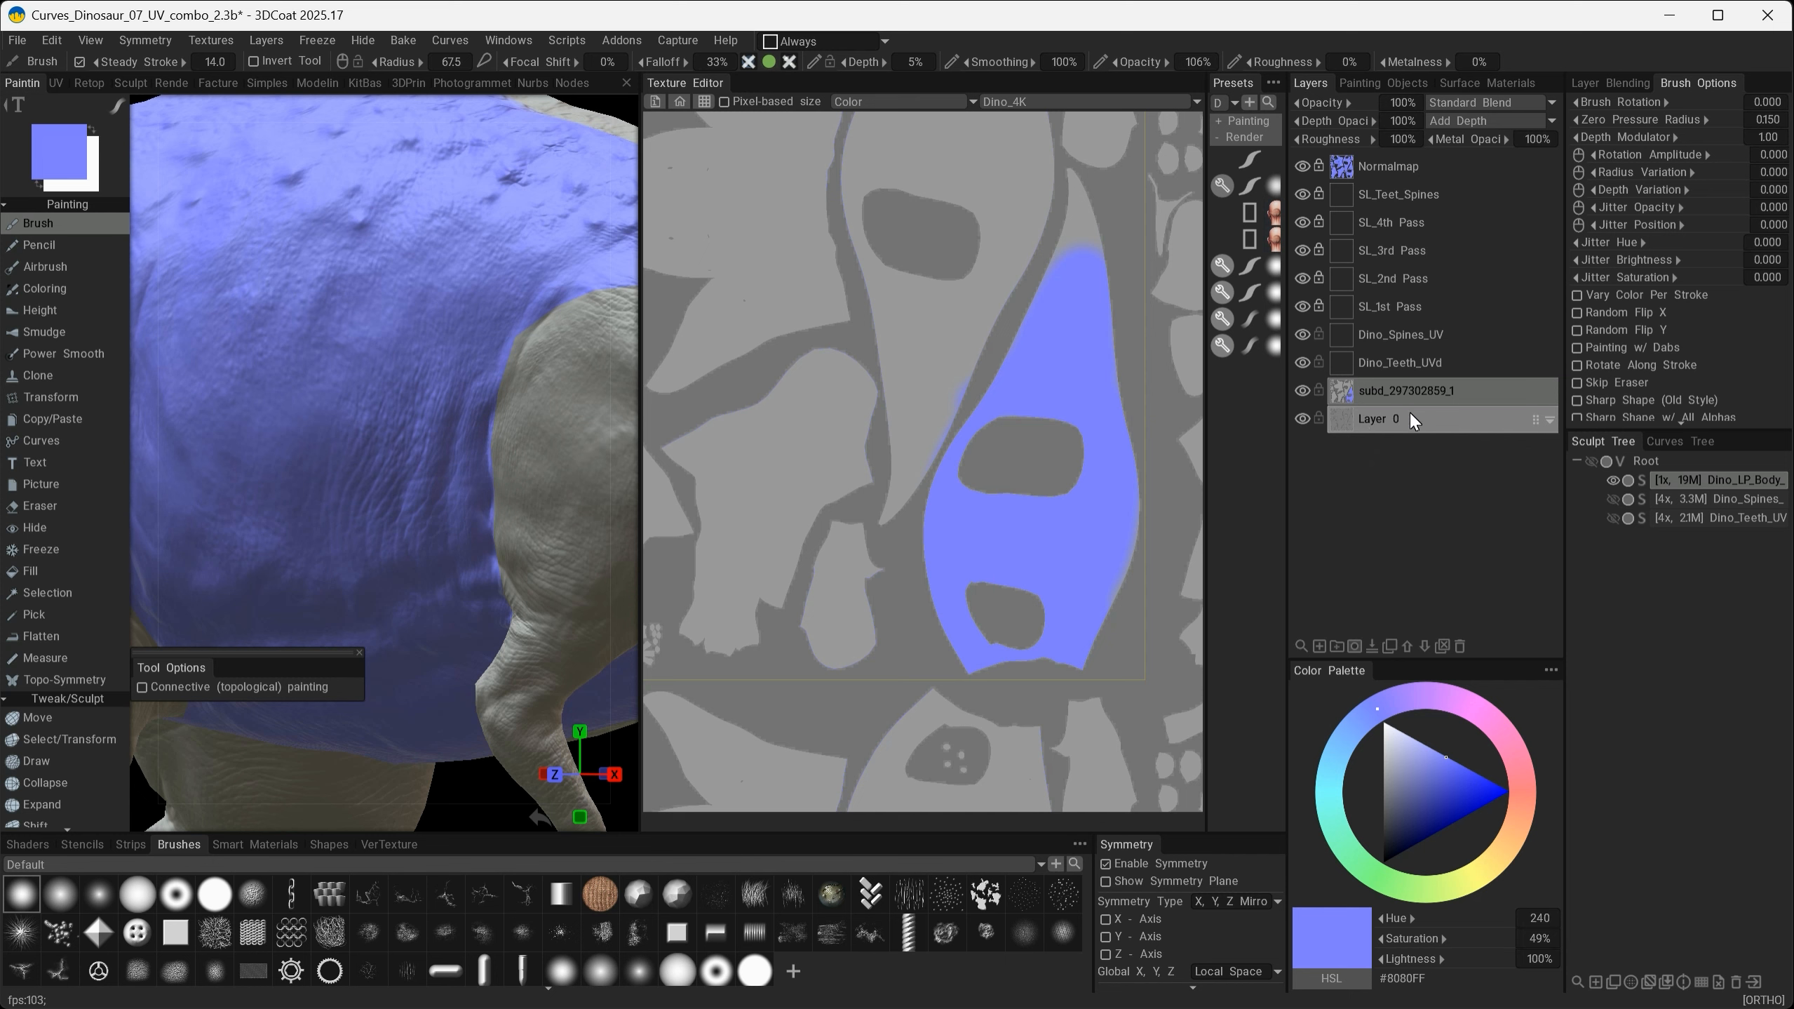
# Step: Rename the subd_297302859_1 layer as Dino_LP_Body
pyautogui.click(1385, 394)
pyautogui.doubleClick(1385, 394)
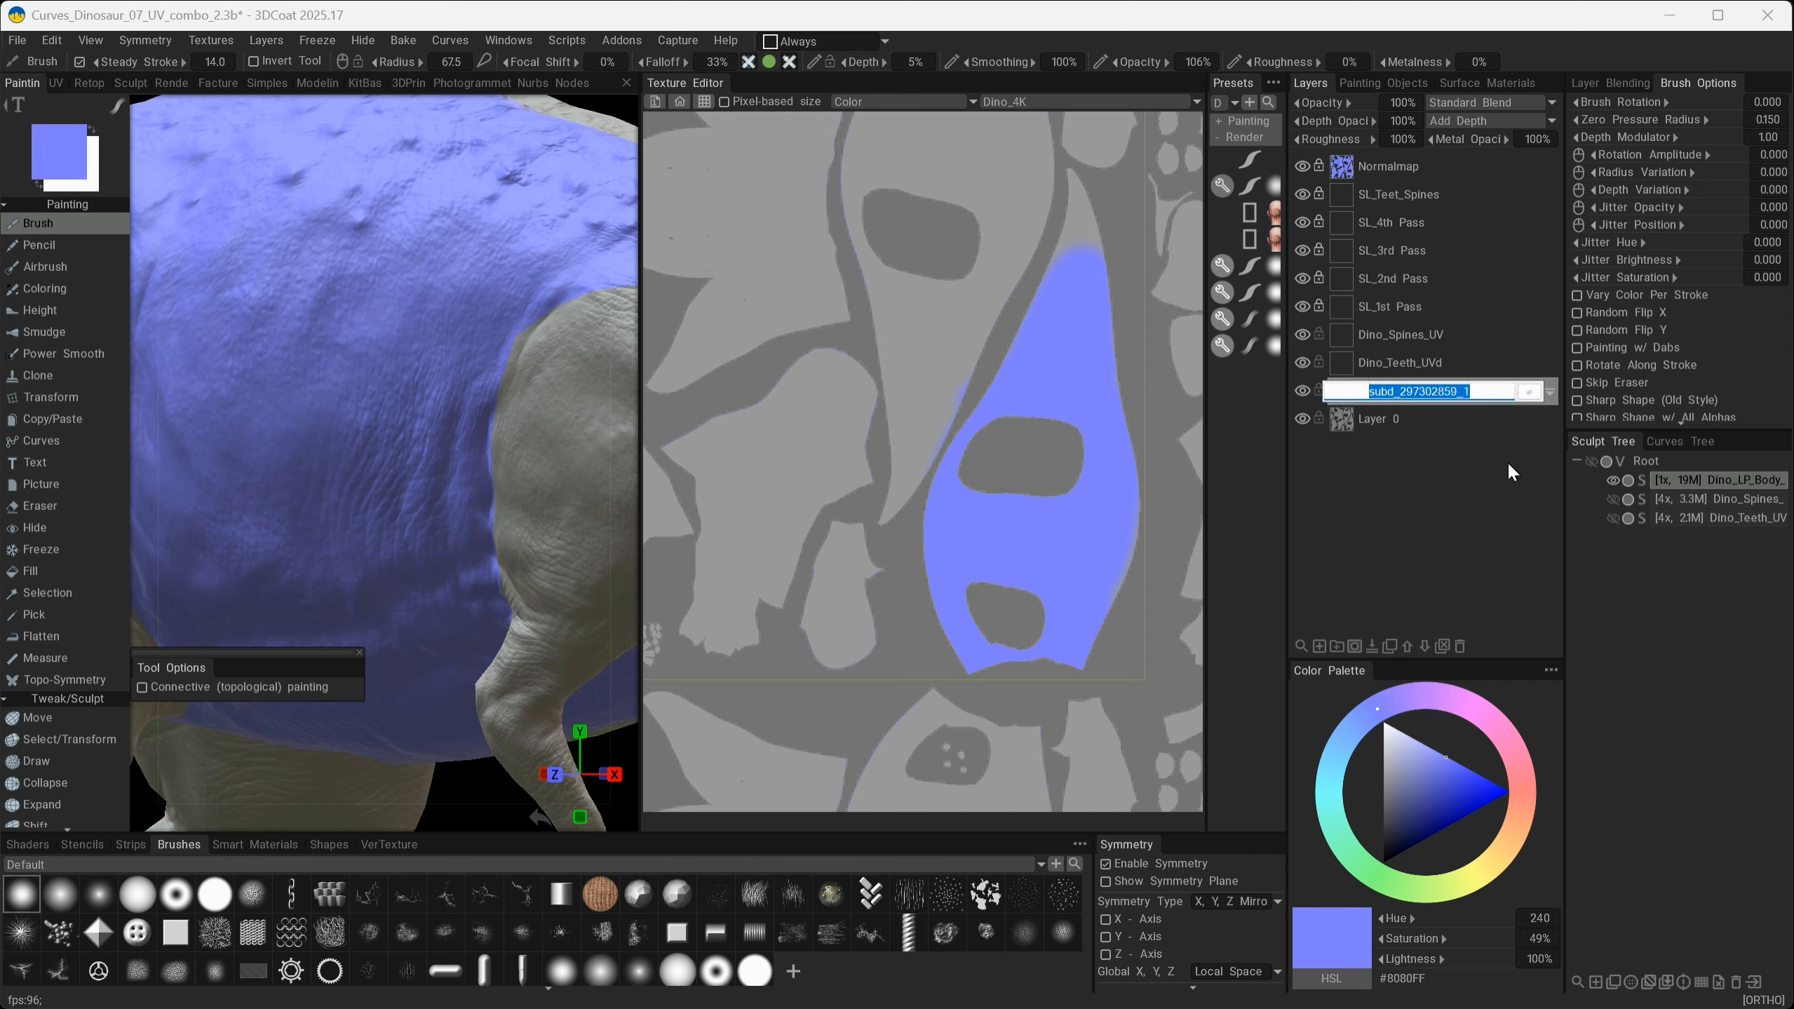
pyautogui.write('Dino_LP_Body')
pyautogui.press('Escape')
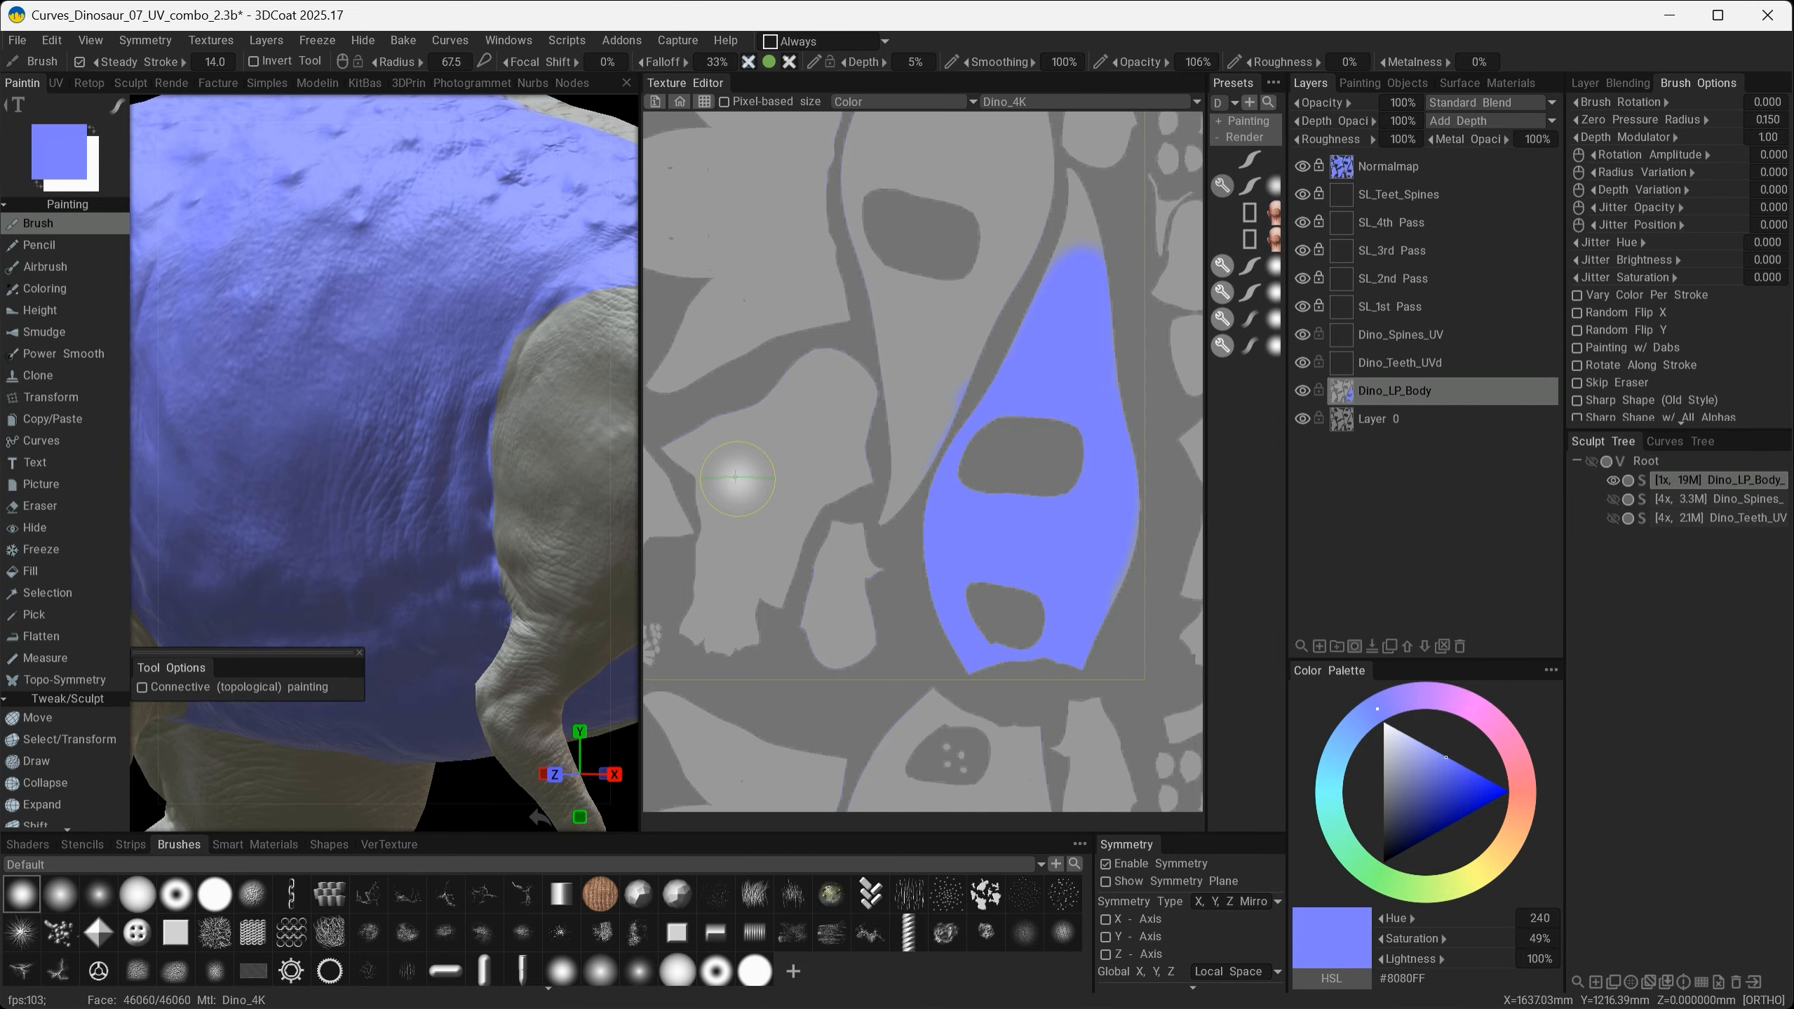
# Step: Paint blue-violet strokes on both leg UV islands and on the narrow body island next to the filled one
pyautogui.moveTo(802, 419)
pyautogui.mouseDown()
pyautogui.moveTo(777, 423)
pyautogui.moveTo(791, 470)
pyautogui.mouseUp()
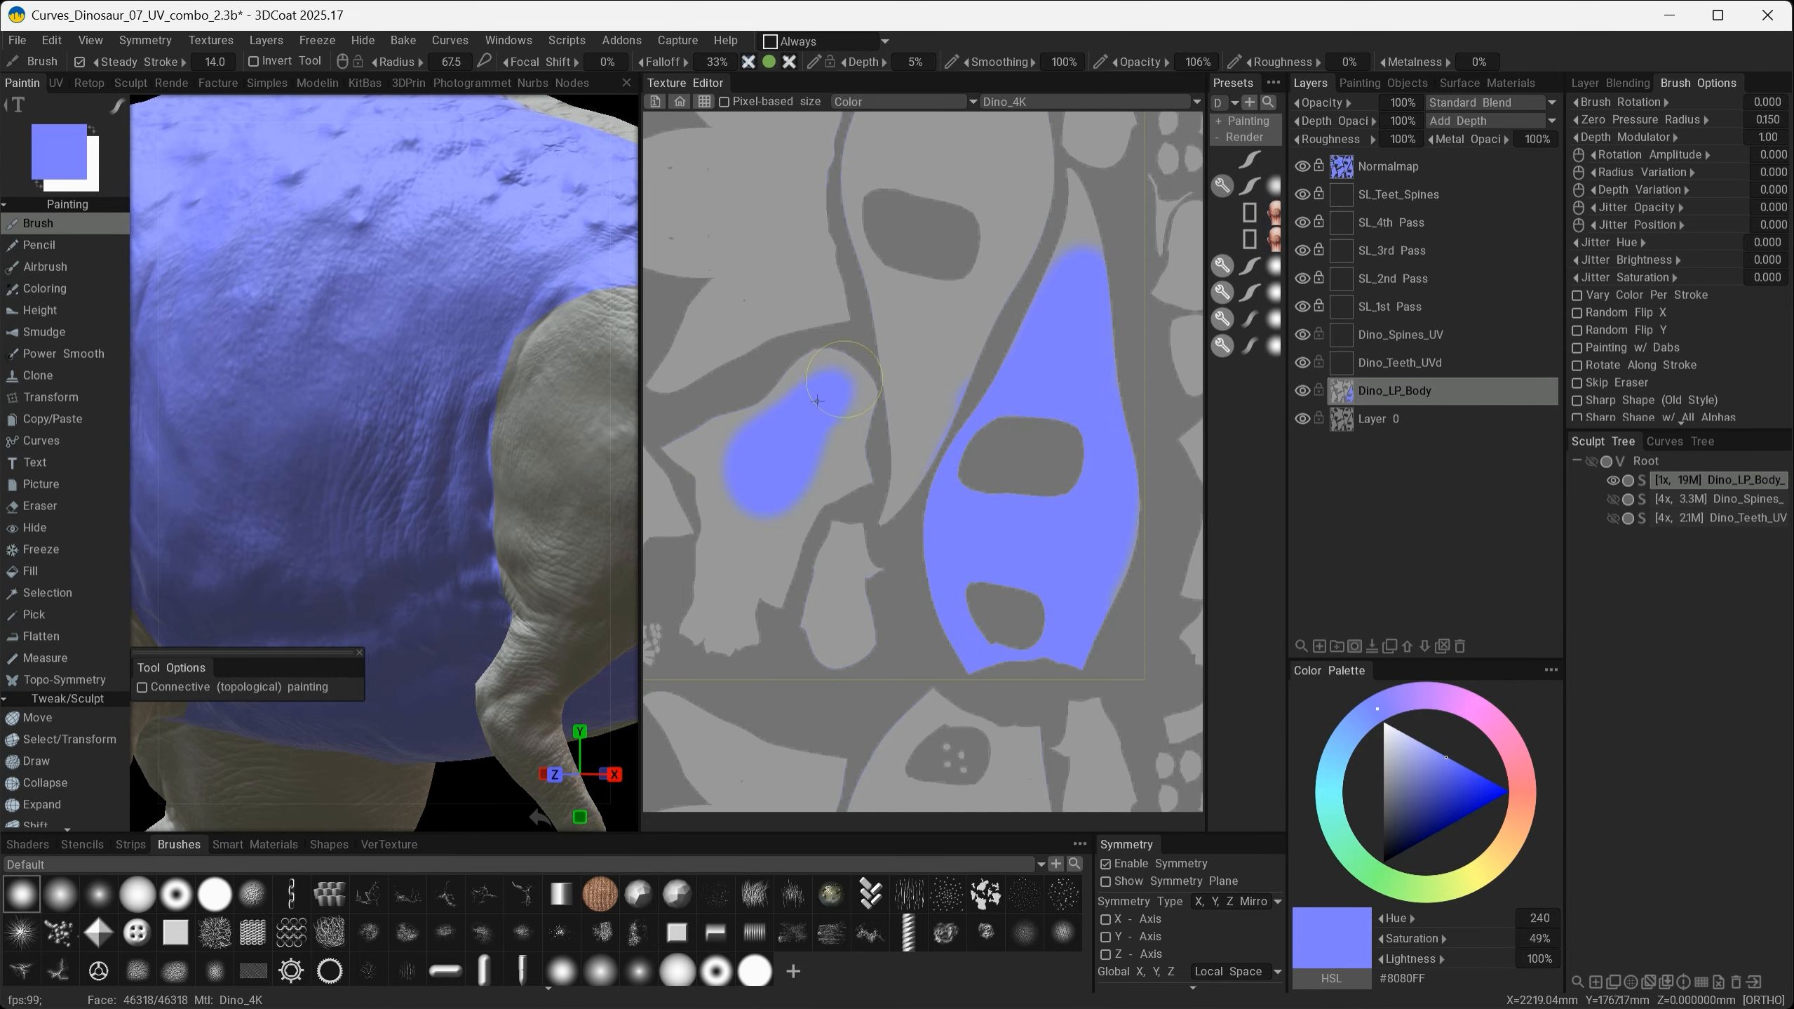
pyautogui.scroll(-4, 801, 468)
pyautogui.moveTo(739, 401); pyautogui.dragTo(769, 452)
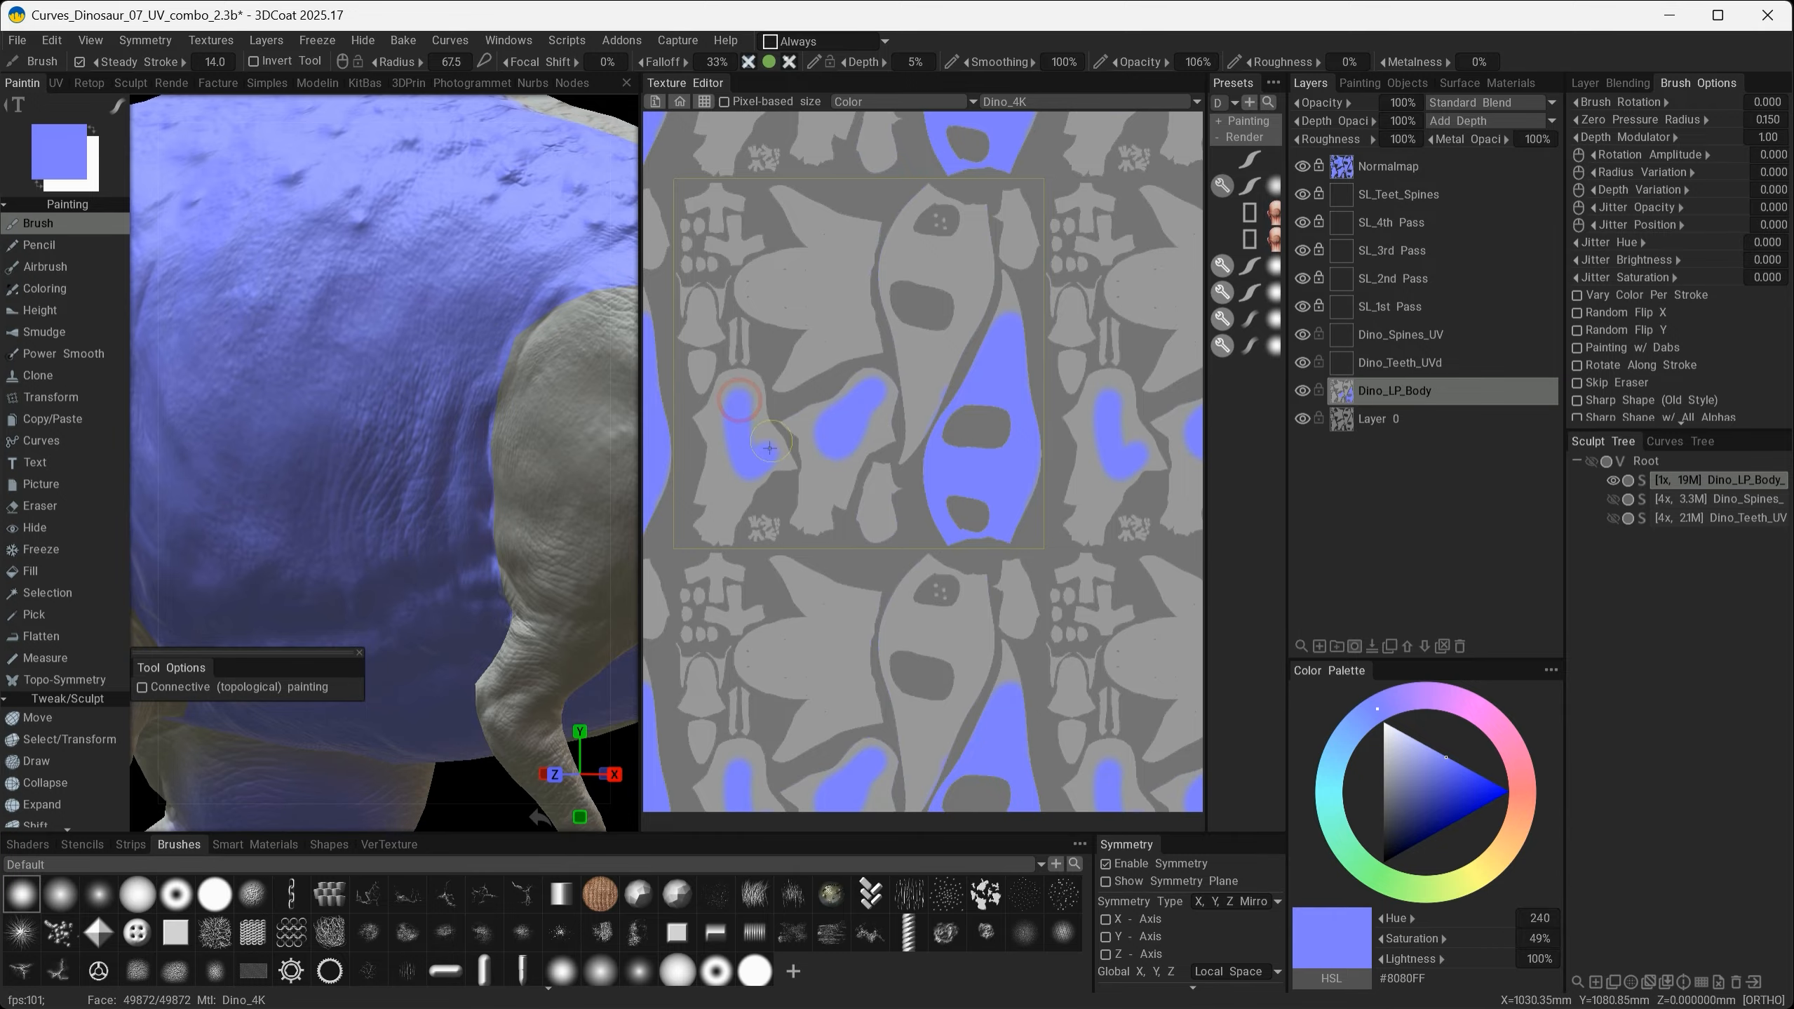
pyautogui.moveTo(927, 347)
pyautogui.mouseDown()
pyautogui.moveTo(911, 433)
pyautogui.moveTo(875, 452)
pyautogui.mouseUp()
pyautogui.click(843, 474)
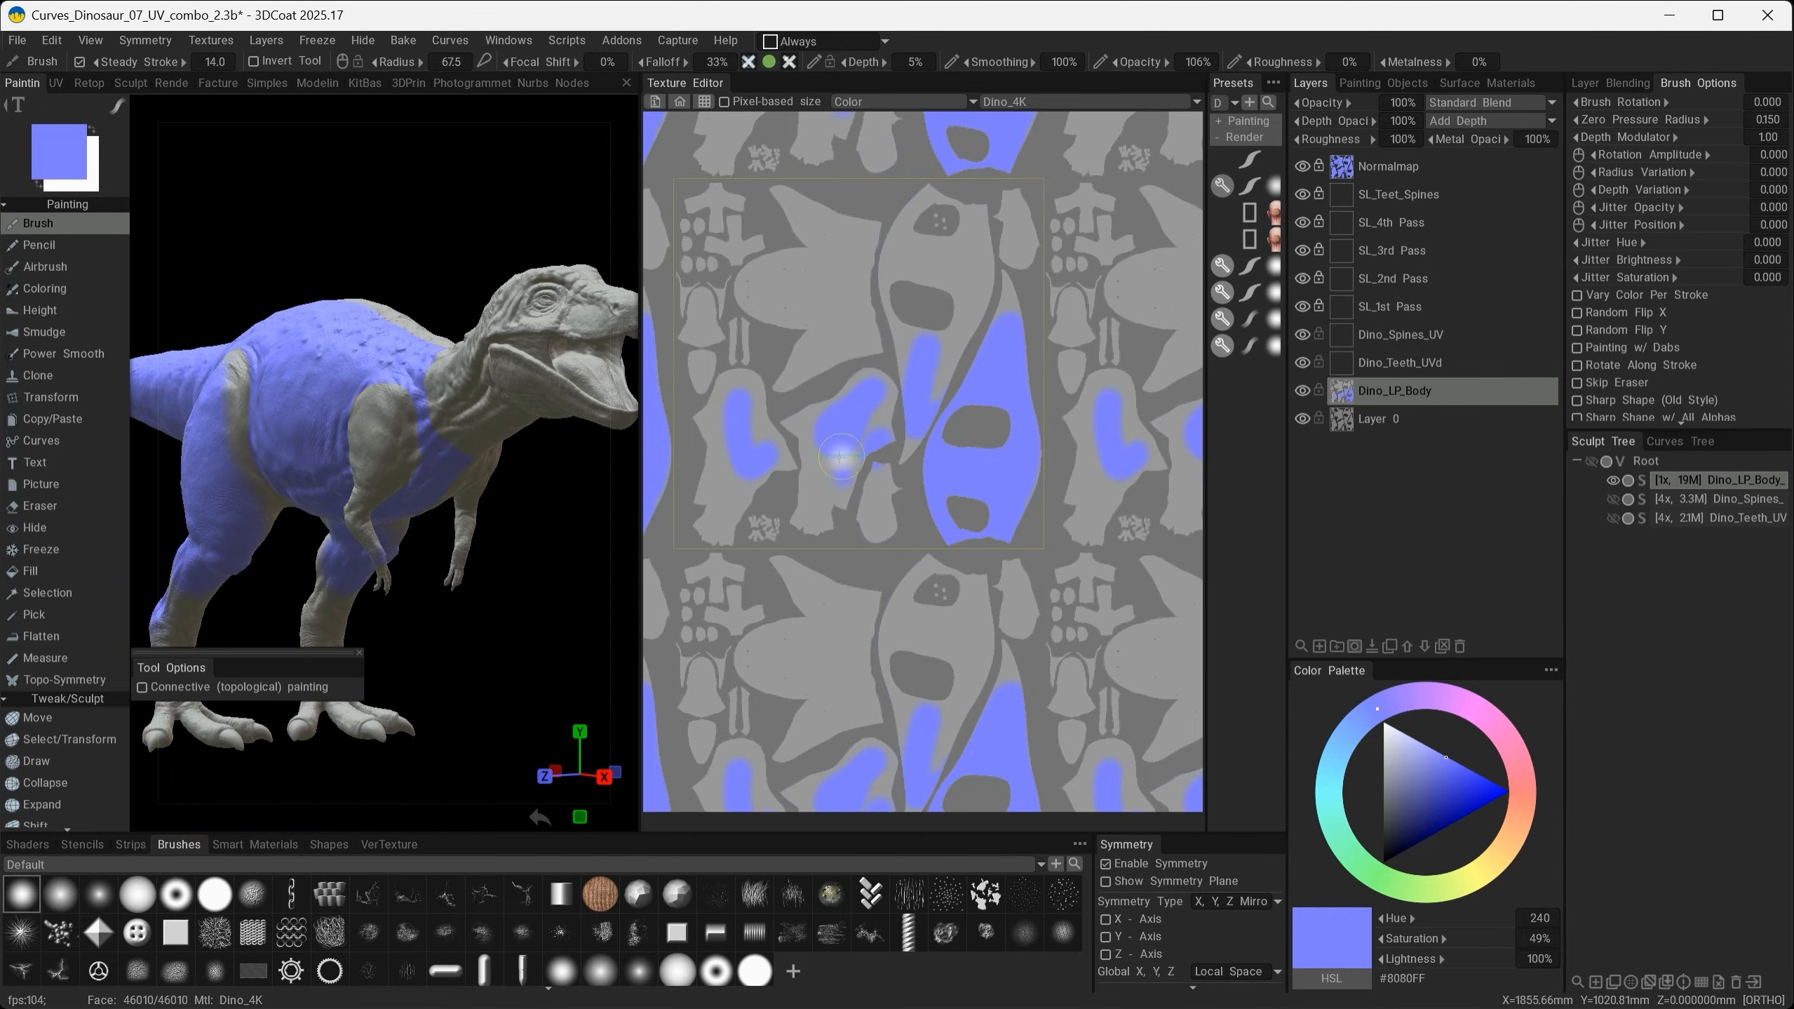